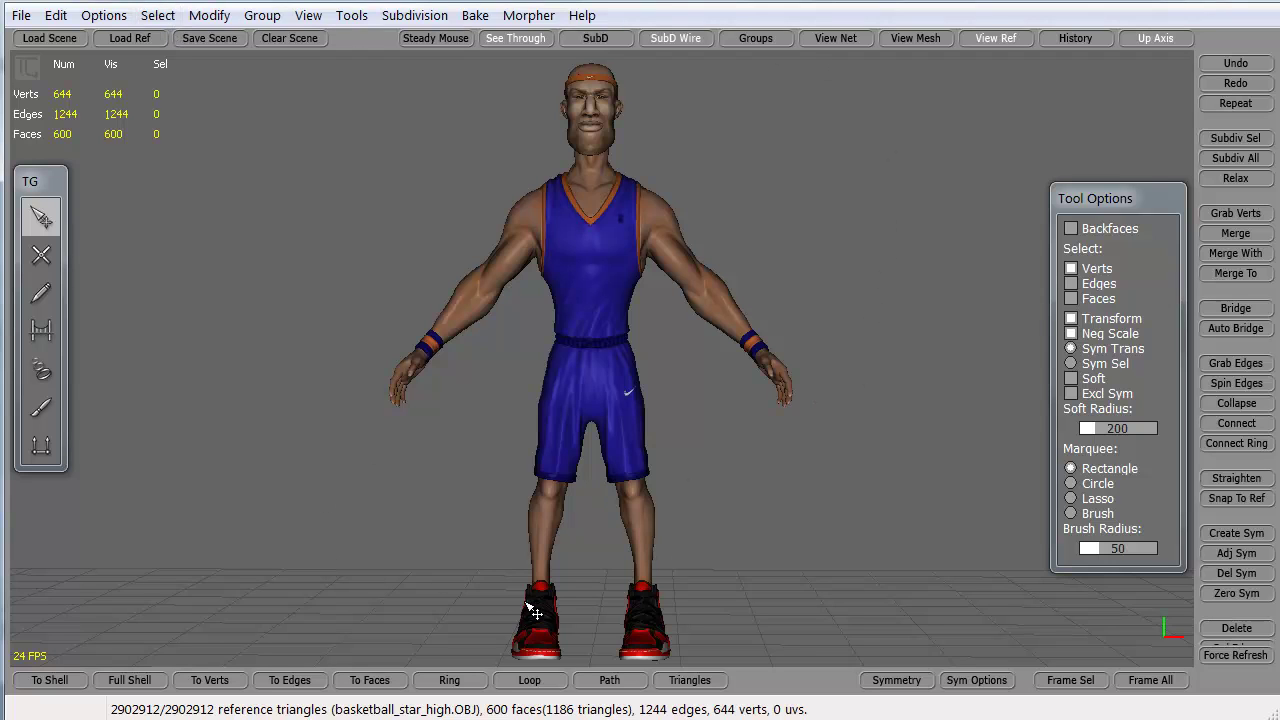
# - Examine the basketball player reference sculpt from the front, from the full figure up to the torso and head
pyautogui.moveTo(427, 597)
pyautogui.keyDown('alt'); pyautogui.mouseDown()
pyautogui.moveTo(503, 596)
pyautogui.moveTo(450, 599)
pyautogui.mouseUp(); pyautogui.keyUp('alt')
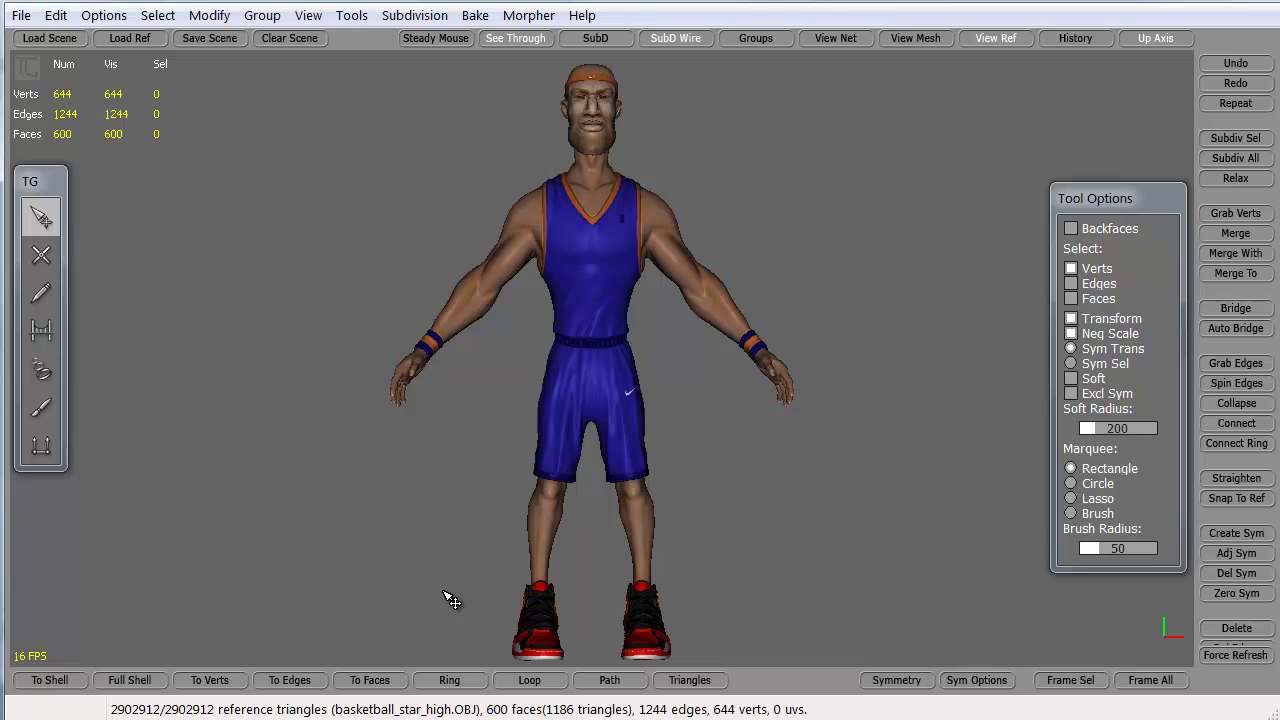
pyautogui.keyDown('alt'); pyautogui.moveTo(452, 603); pyautogui.dragTo(400, 606); pyautogui.keyUp('alt')
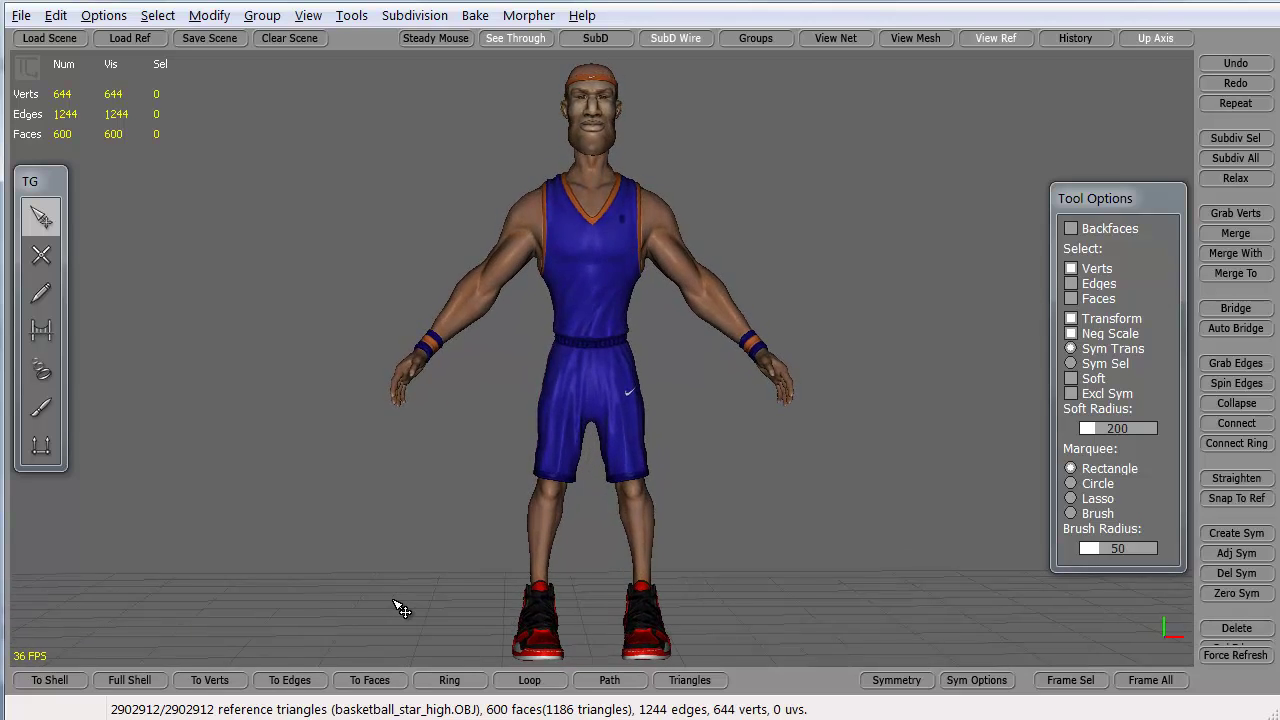
pyautogui.keyDown('alt'); pyautogui.moveTo(605, 346); pyautogui.dragTo(605, 336, button='middle'); pyautogui.keyUp('alt')
pyautogui.keyDown('alt'); pyautogui.moveTo(280, 392); pyautogui.dragTo(251, 400); pyautogui.keyUp('alt')
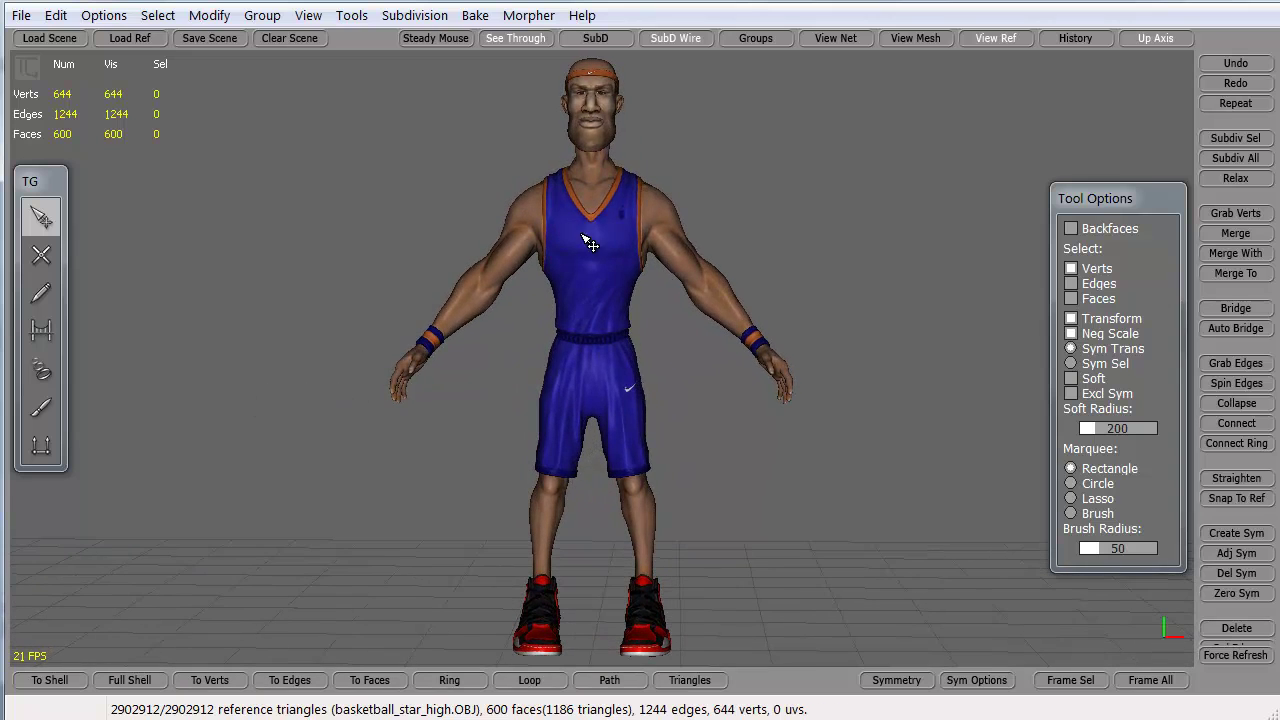
pyautogui.keyDown('alt'); pyautogui.moveTo(351, 254); pyautogui.dragTo(366, 359, button='middle'); pyautogui.keyUp('alt')
pyautogui.keyDown('alt'); pyautogui.moveTo(352, 300); pyautogui.dragTo(510, 438, button='right'); pyautogui.keyUp('alt')
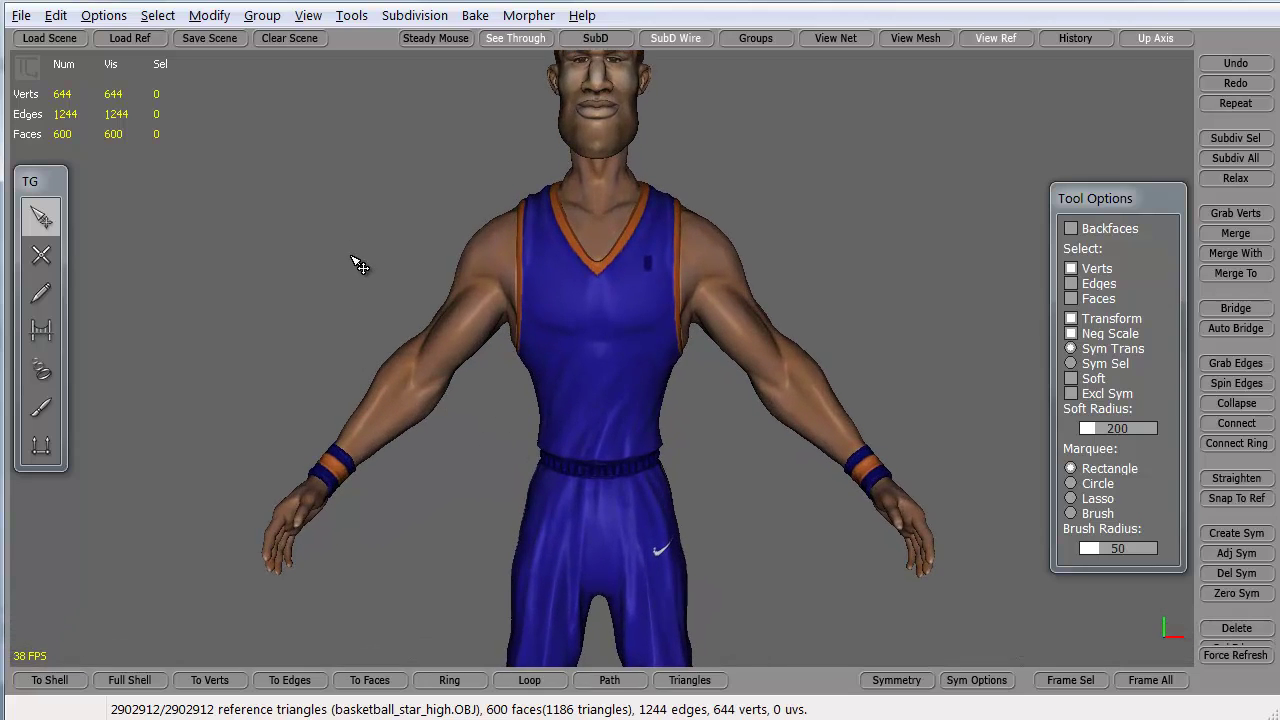
pyautogui.keyDown('alt'); pyautogui.moveTo(297, 218); pyautogui.dragTo(308, 324, button='middle'); pyautogui.keyUp('alt')
# - Show the low-poly mesh and its wireframe net over the reference sculpt
pyautogui.click(903, 38)
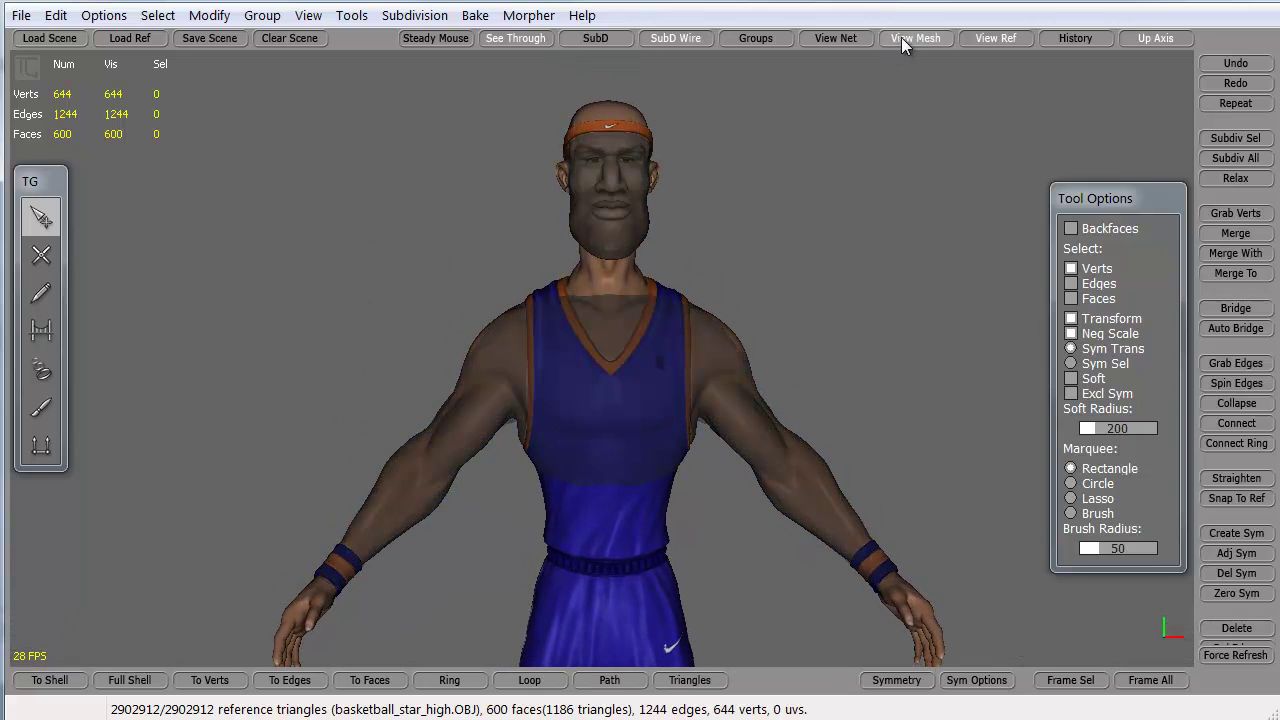
pyautogui.keyDown('alt'); pyautogui.moveTo(291, 347); pyautogui.dragTo(326, 374); pyautogui.keyUp('alt')
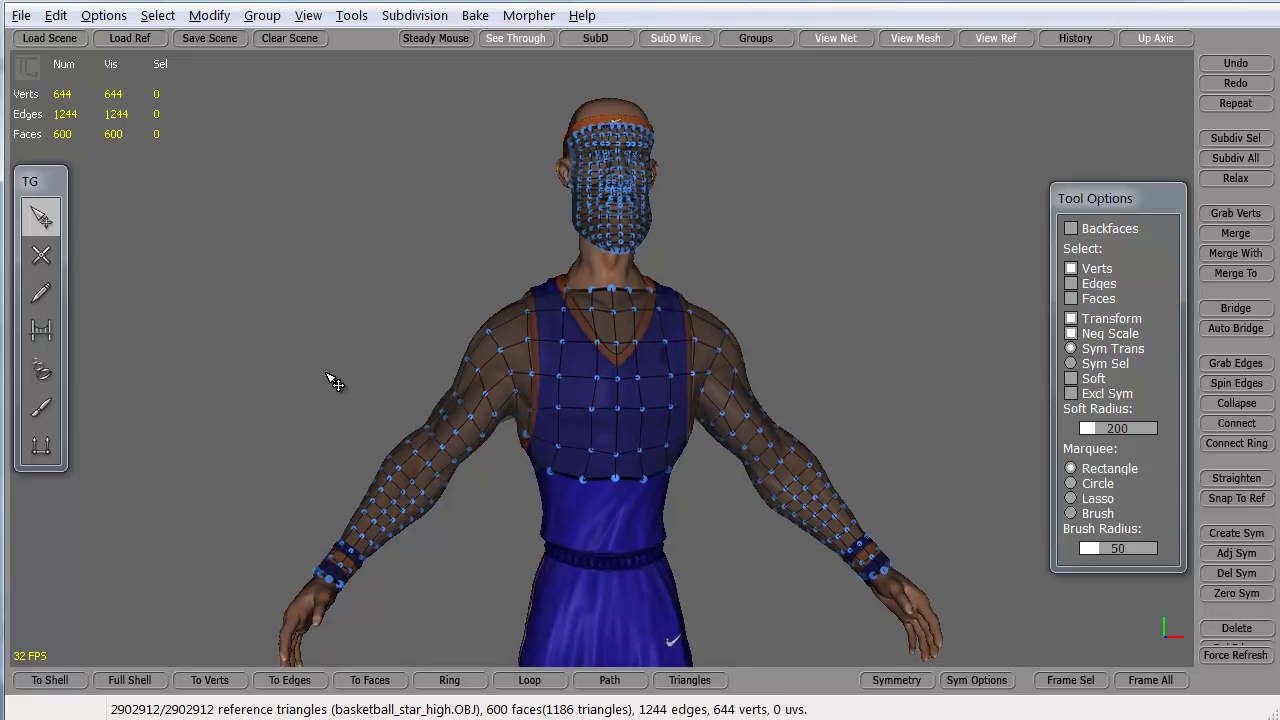
pyautogui.keyDown('alt'); pyautogui.moveTo(326, 374); pyautogui.dragTo(326, 342, button='middle'); pyautogui.keyUp('alt')
pyautogui.keyDown('alt'); pyautogui.moveTo(312, 416); pyautogui.dragTo(244, 422); pyautogui.keyUp('alt')
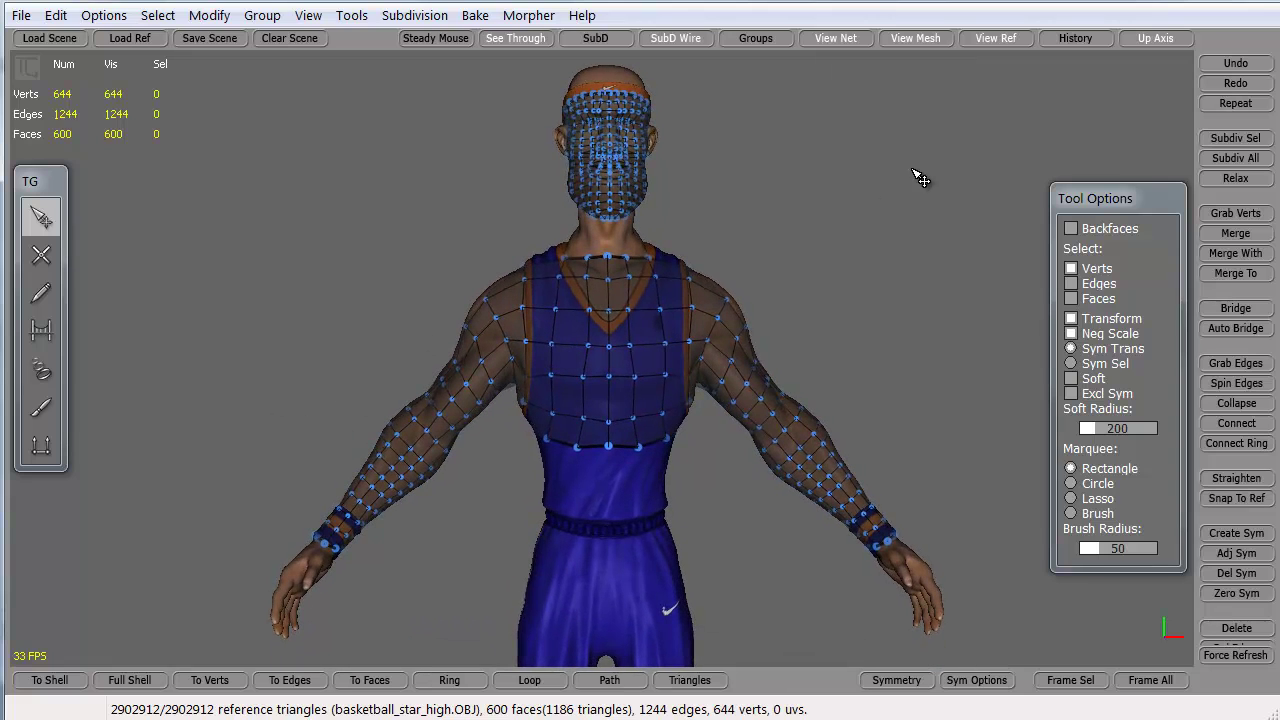
# - Hide the reference sculpt so only the low-poly face, torso and arm mesh is displayed
pyautogui.click(995, 40)
pyautogui.keyDown('alt'); pyautogui.moveTo(264, 306); pyautogui.dragTo(334, 303); pyautogui.keyUp('alt')
pyautogui.keyDown('alt'); pyautogui.moveTo(334, 303); pyautogui.dragTo(348, 344, button='right'); pyautogui.keyUp('alt')
pyautogui.keyDown('alt'); pyautogui.moveTo(355, 293); pyautogui.dragTo(257, 365); pyautogui.keyUp('alt')
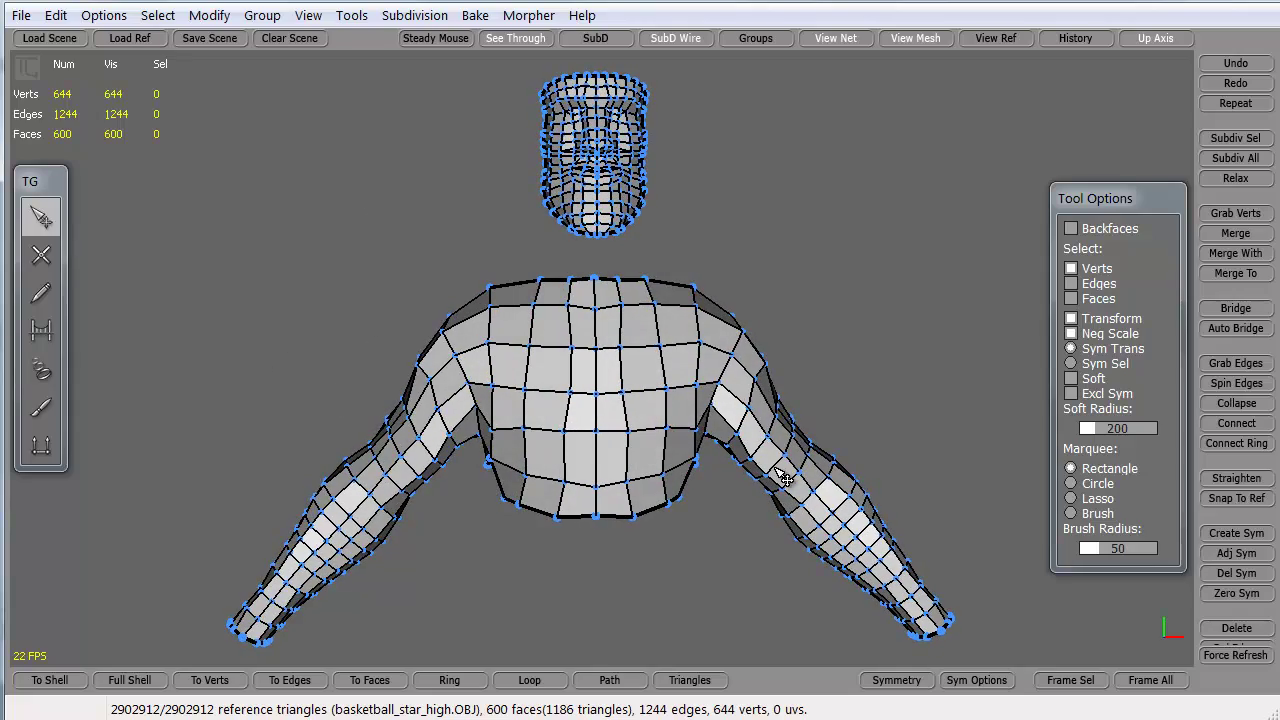
# - Inspect the face mesh's shaded surface from front and side with the wireframe net temporarily hidden
pyautogui.moveTo(263, 251)
pyautogui.keyDown('alt'); pyautogui.mouseDown()
pyautogui.moveTo(620, 265)
pyautogui.moveTo(950, 250)
pyautogui.moveTo(429, 263)
pyautogui.moveTo(280, 242)
pyautogui.mouseUp(); pyautogui.keyUp('alt')
pyautogui.keyDown('alt'); pyautogui.moveTo(436, 72); pyautogui.dragTo(411, 262, button='middle'); pyautogui.keyUp('alt')
pyautogui.keyDown('alt'); pyautogui.moveTo(411, 262); pyautogui.dragTo(472, 329, button='right'); pyautogui.keyUp('alt')
pyautogui.keyDown('alt'); pyautogui.moveTo(287, 449); pyautogui.dragTo(231, 438); pyautogui.keyUp('alt')
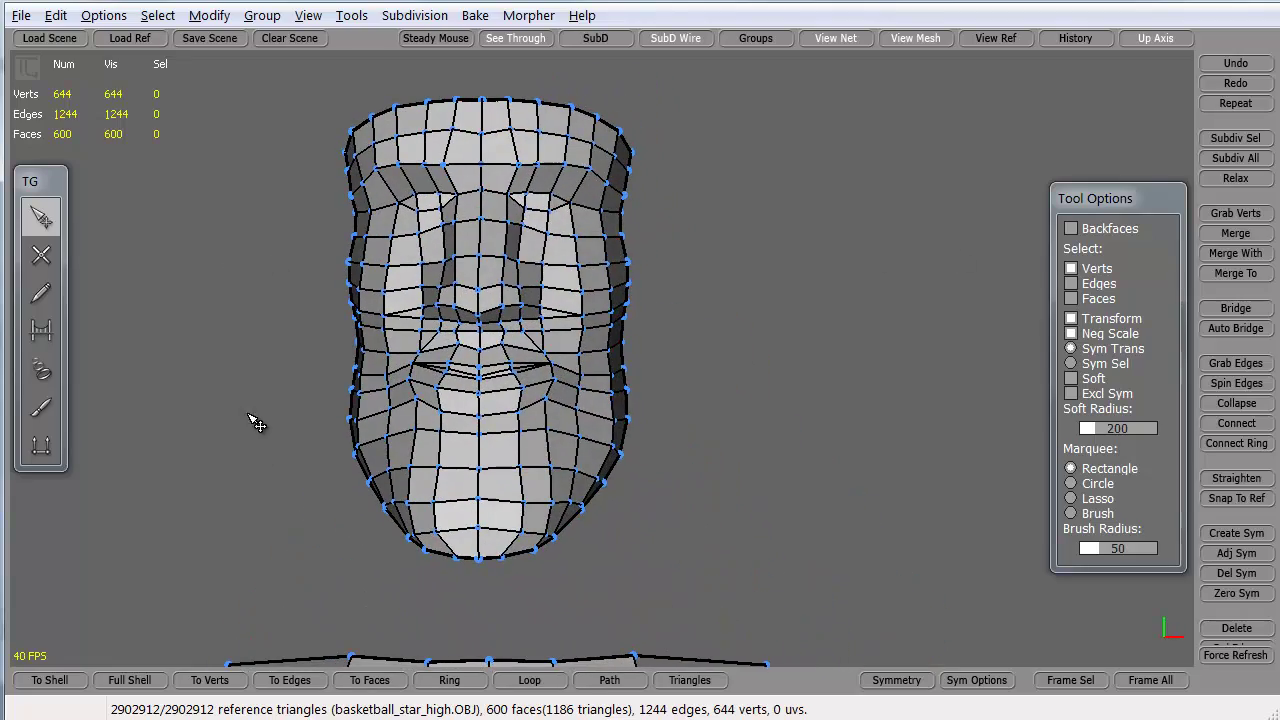
pyautogui.keyDown('alt'); pyautogui.moveTo(249, 414); pyautogui.dragTo(306, 415, button='middle'); pyautogui.keyUp('alt')
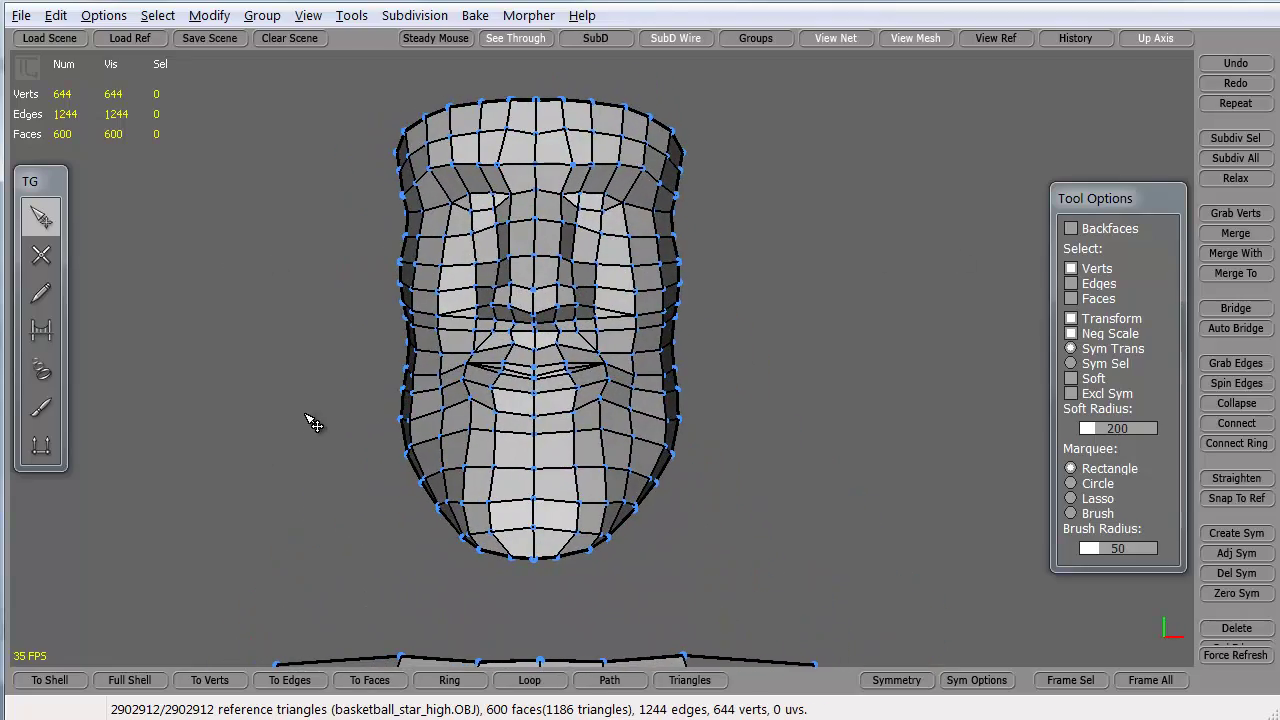
pyautogui.click(843, 40)
pyautogui.keyDown('alt'); pyautogui.moveTo(277, 400); pyautogui.dragTo(323, 424); pyautogui.keyUp('alt')
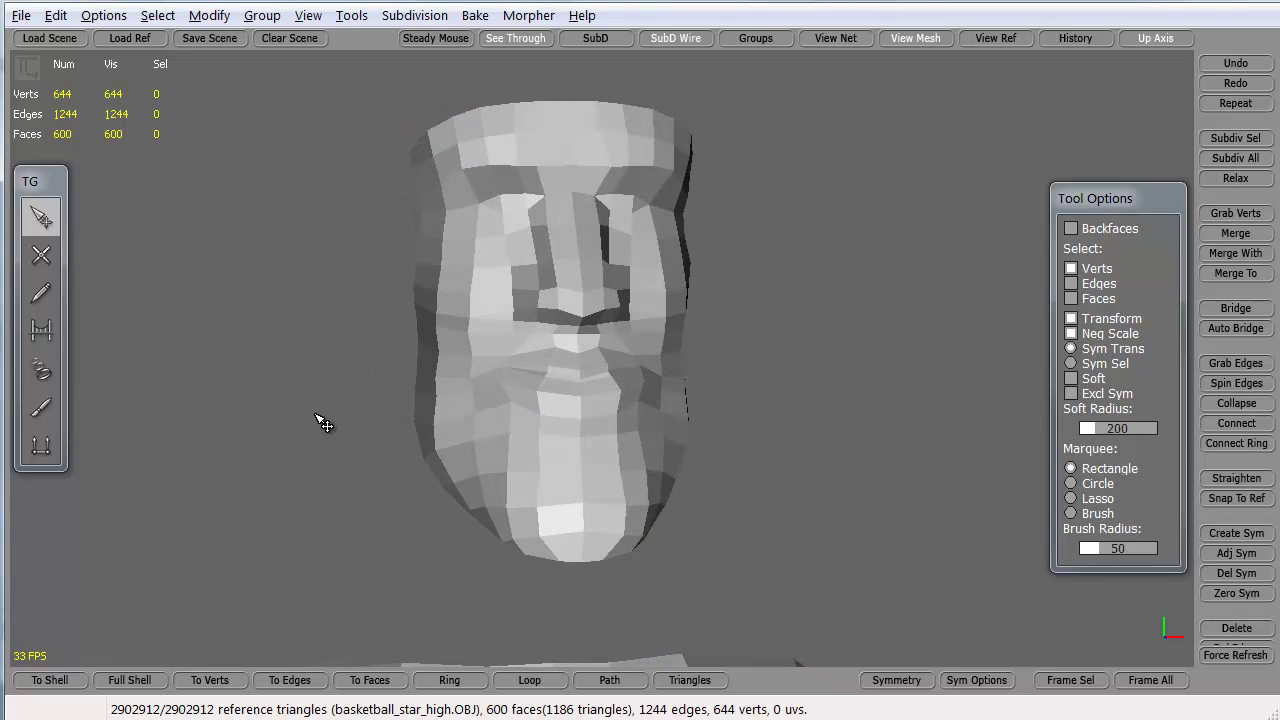
pyautogui.keyDown('alt'); pyautogui.moveTo(306, 523); pyautogui.dragTo(706, 509); pyautogui.keyUp('alt')
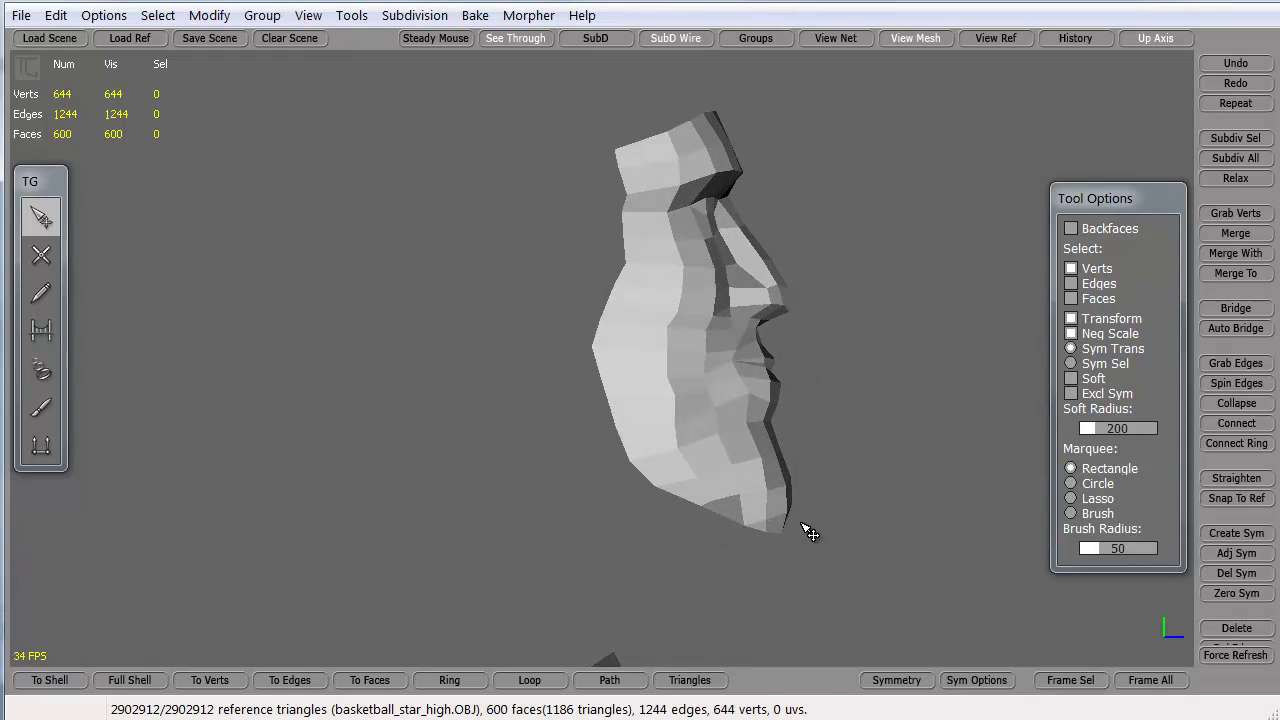
pyautogui.keyDown('alt'); pyautogui.moveTo(729, 577); pyautogui.dragTo(312, 550); pyautogui.keyUp('alt')
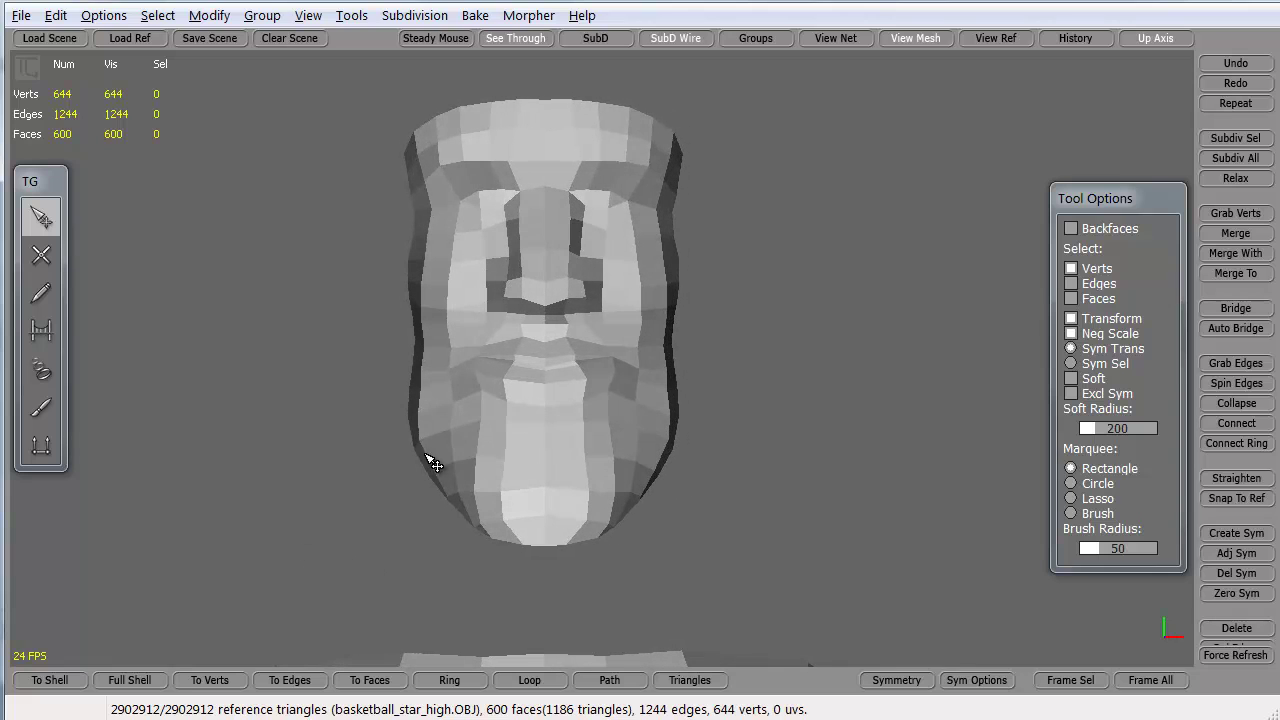
pyautogui.click(835, 38)
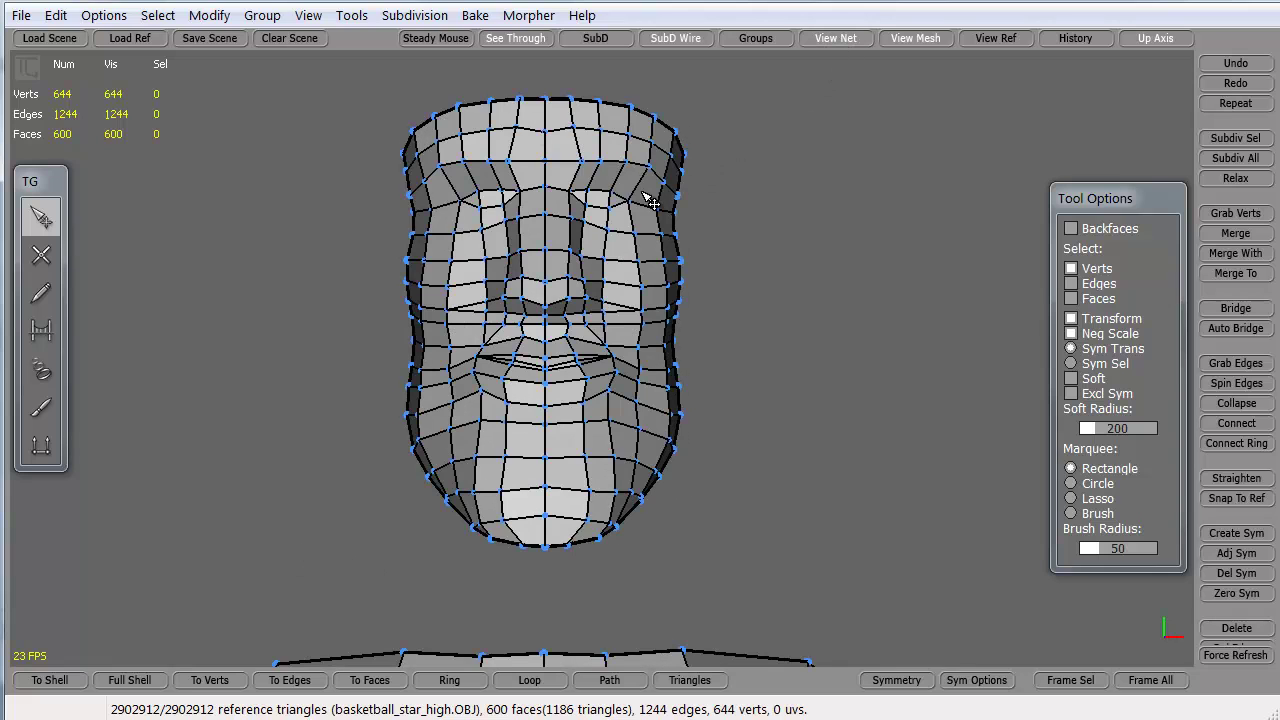
# - Examine the edge flow of the torso and arms, viewing the arm from the front and the side
pyautogui.moveTo(320, 431)
pyautogui.keyDown('alt'); pyautogui.mouseDown()
pyautogui.moveTo(451, 423)
pyautogui.moveTo(476, 436)
pyautogui.moveTo(309, 440)
pyautogui.mouseUp(); pyautogui.keyUp('alt')
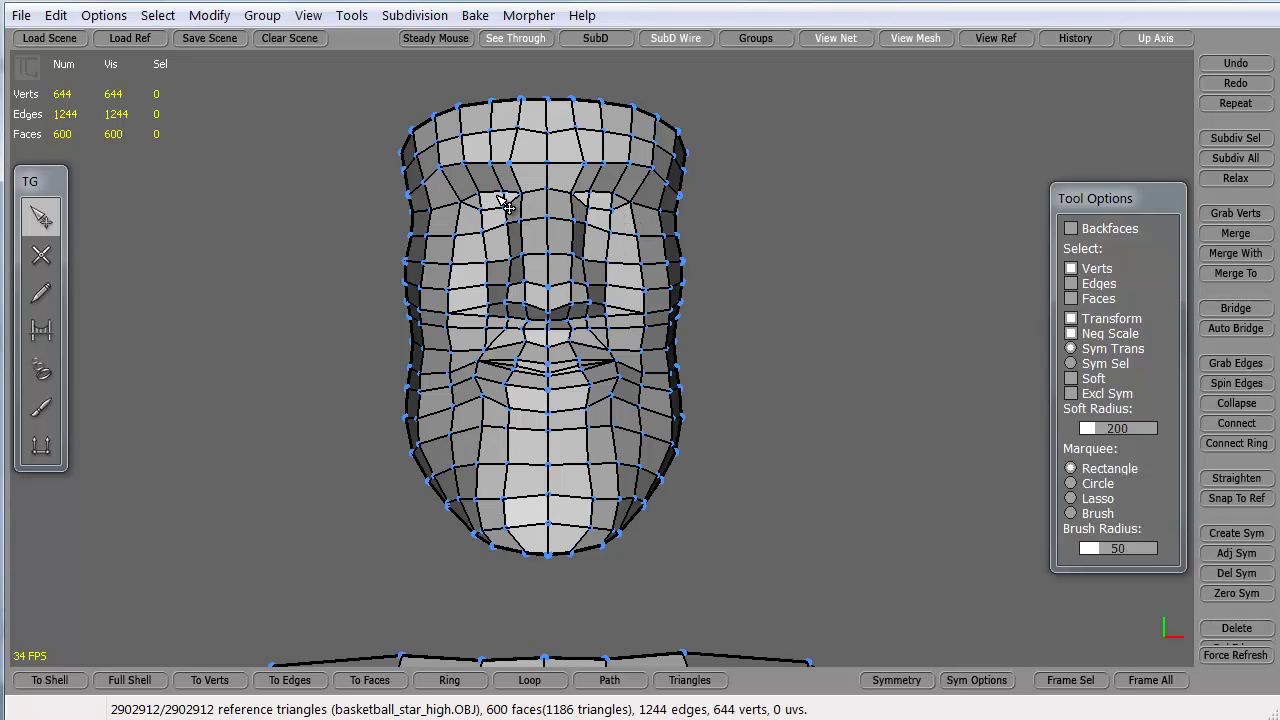
pyautogui.keyDown('alt'); pyautogui.moveTo(342, 586); pyautogui.dragTo(326, 466, button='right'); pyautogui.keyUp('alt')
pyautogui.keyDown('alt'); pyautogui.moveTo(326, 466); pyautogui.dragTo(331, 357, button='middle'); pyautogui.keyUp('alt')
pyautogui.keyDown('alt'); pyautogui.moveTo(258, 287); pyautogui.dragTo(264, 299, button='right'); pyautogui.keyUp('alt')
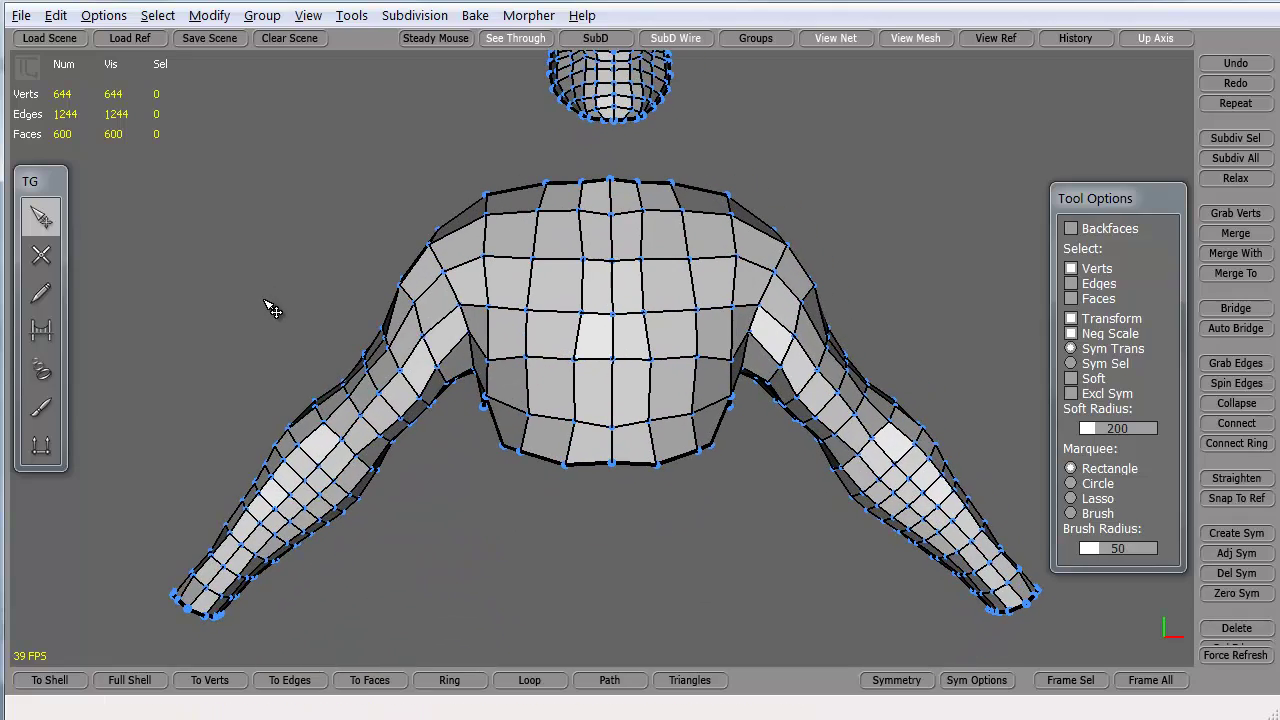
pyautogui.keyDown('alt'); pyautogui.moveTo(272, 310); pyautogui.dragTo(290, 360); pyautogui.keyUp('alt')
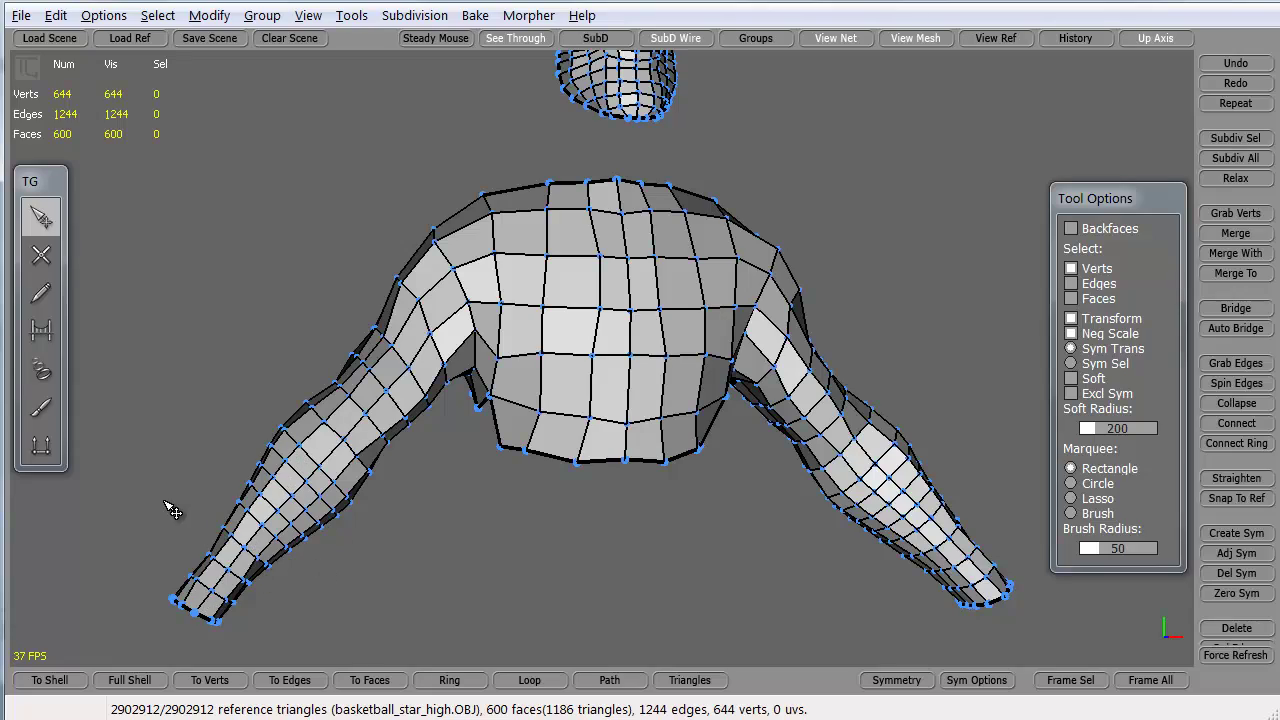
pyautogui.moveTo(165, 502)
pyautogui.keyDown('alt'); pyautogui.mouseDown()
pyautogui.moveTo(831, 500)
pyautogui.moveTo(160, 525)
pyautogui.mouseUp(); pyautogui.keyUp('alt')
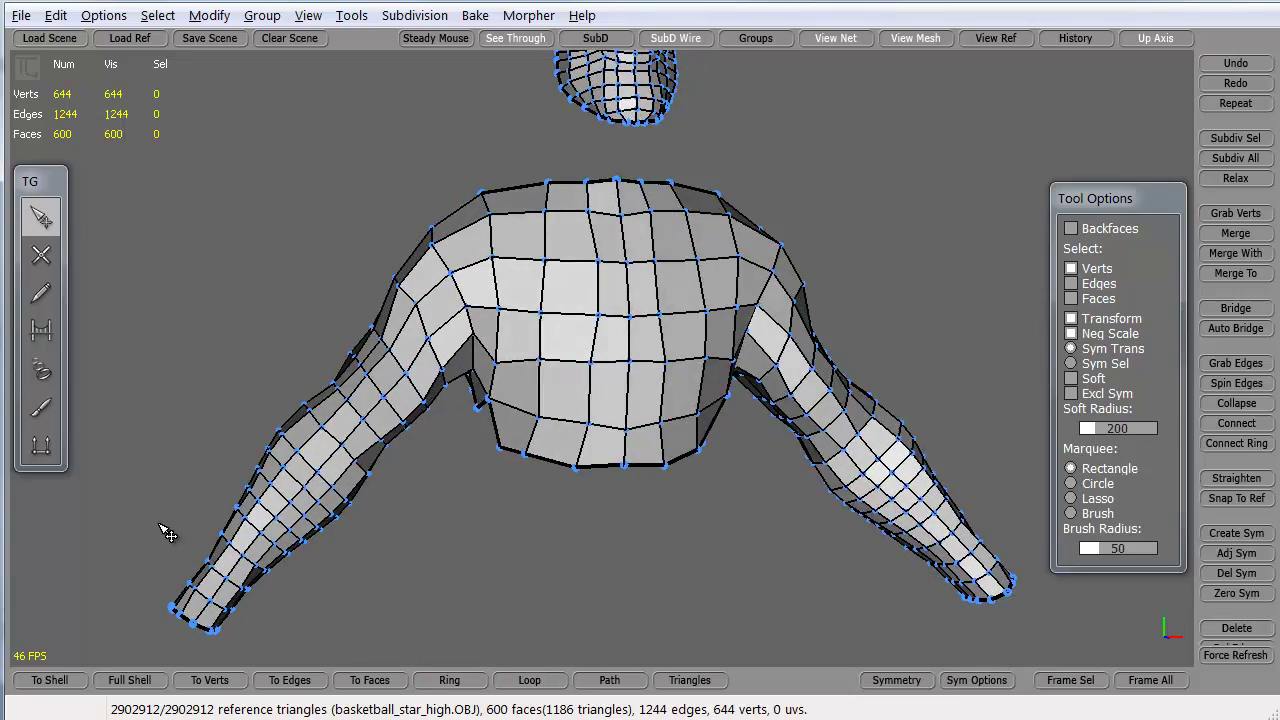
pyautogui.moveTo(167, 533); pyautogui.dragTo(380, 340, button='middle')
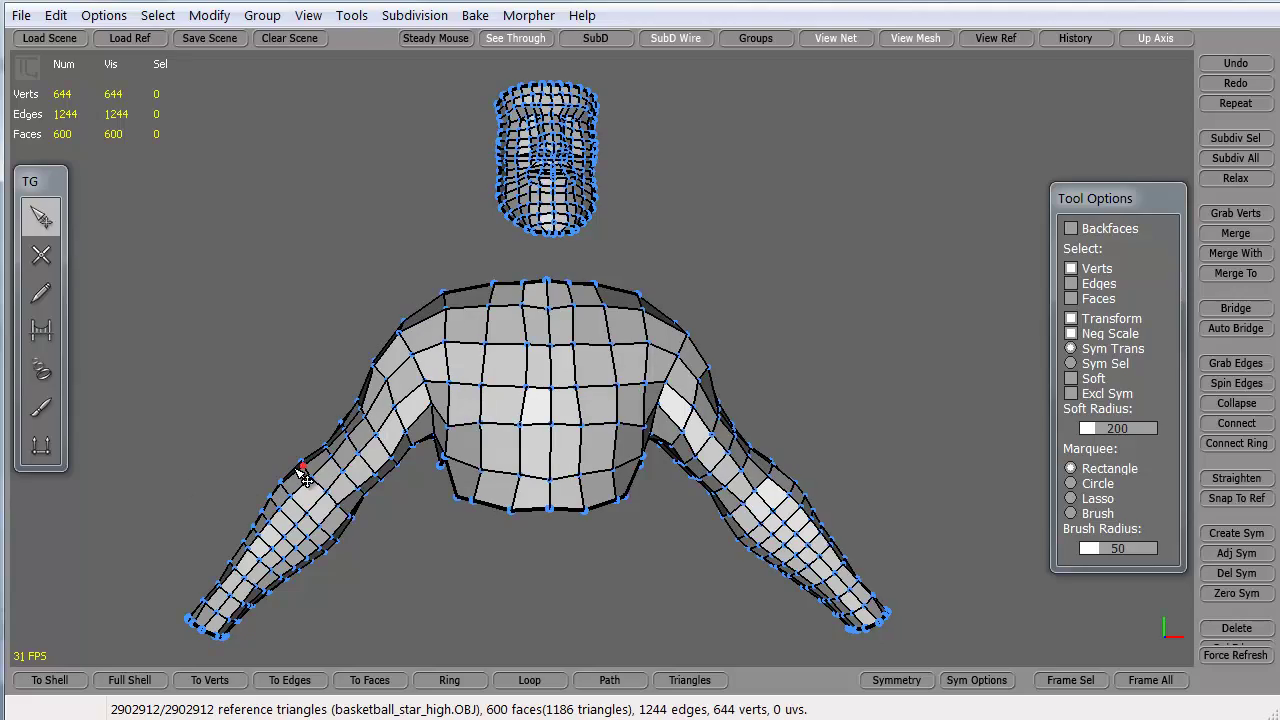
pyautogui.moveTo(143, 500); pyautogui.dragTo(576, 544, button='middle')
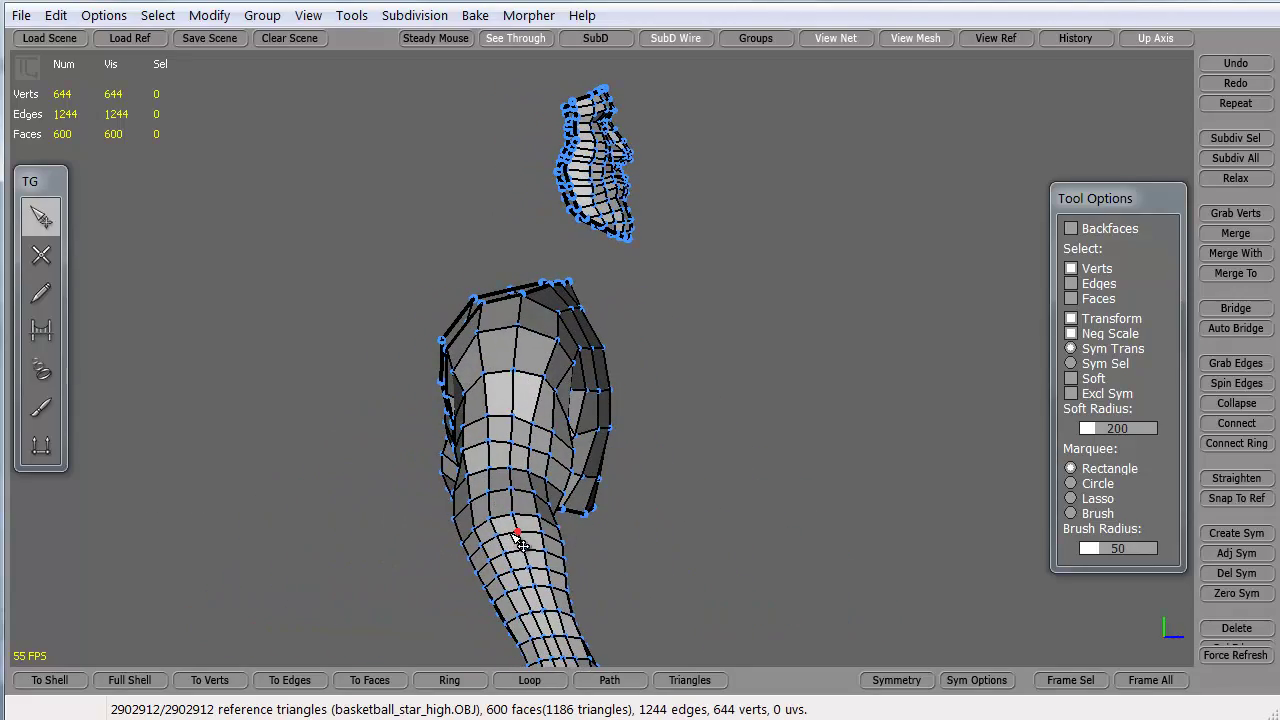
pyautogui.moveTo(451, 594); pyautogui.dragTo(44, 578, button='middle')
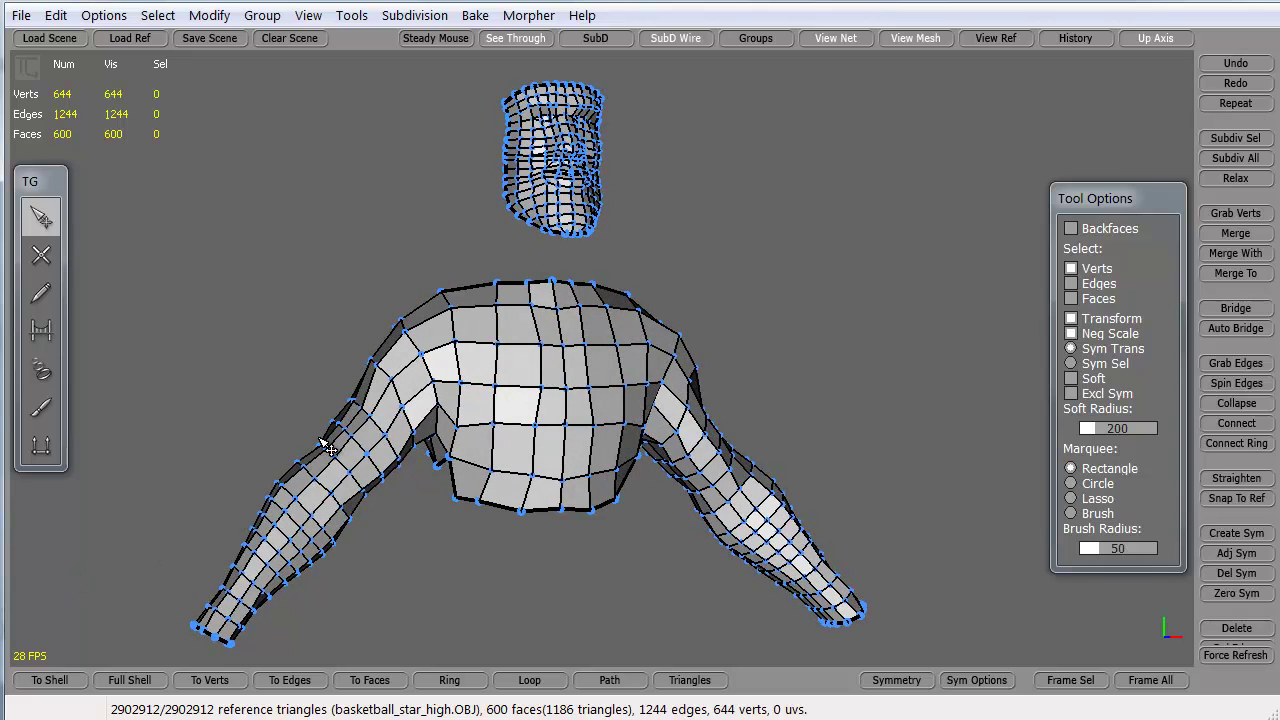
# - Frame the face mesh straight from the front and bring a screenshot of it into a new Photoshop document
pyautogui.keyDown('alt'); pyautogui.moveTo(279, 313); pyautogui.dragTo(222, 328); pyautogui.keyUp('alt')
pyautogui.keyDown('alt'); pyautogui.moveTo(379, 200); pyautogui.dragTo(381, 332, button='middle'); pyautogui.keyUp('alt')
pyautogui.keyDown('alt'); pyautogui.moveTo(381, 332); pyautogui.dragTo(534, 460, button='right'); pyautogui.keyUp('alt')
pyautogui.keyDown('alt'); pyautogui.moveTo(463, 409); pyautogui.dragTo(476, 402); pyautogui.keyUp('alt')
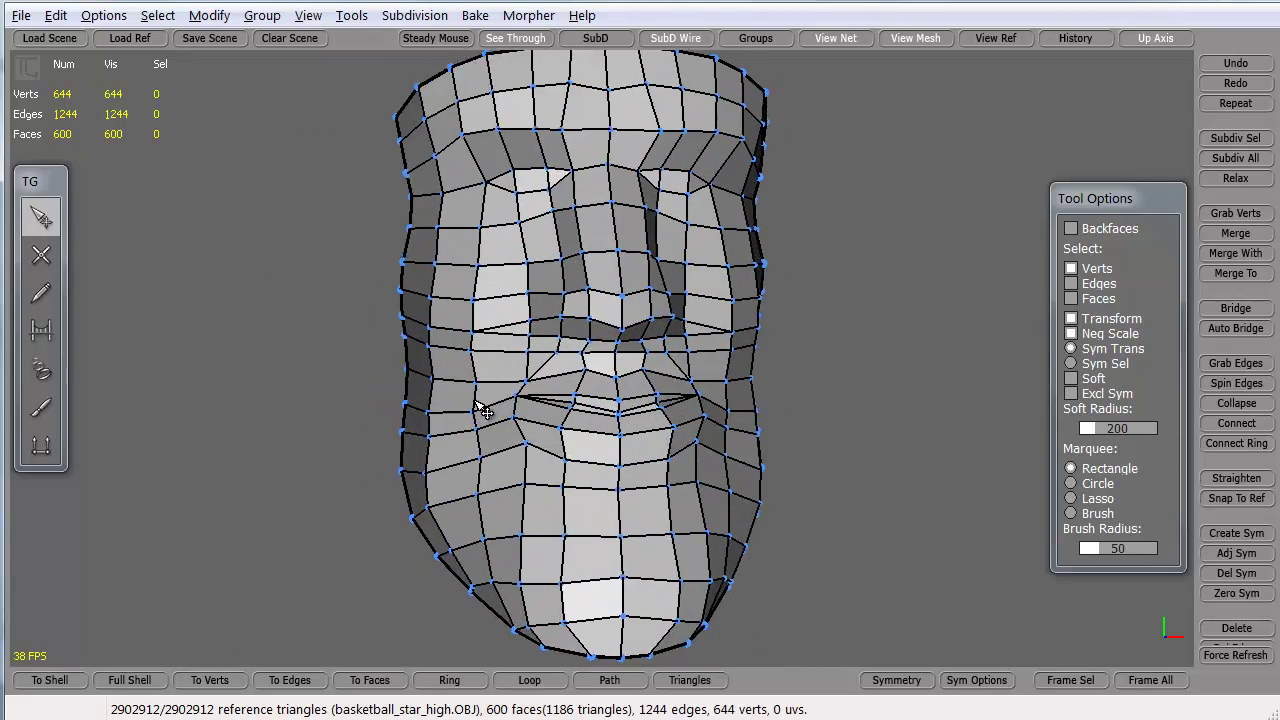
pyautogui.keyDown('alt'); pyautogui.moveTo(476, 402); pyautogui.dragTo(516, 424, button='middle'); pyautogui.keyUp('alt')
pyautogui.keyDown('alt'); pyautogui.moveTo(516, 424); pyautogui.dragTo(476, 396, button='right'); pyautogui.keyUp('alt')
pyautogui.keyDown('alt'); pyautogui.moveTo(476, 396); pyautogui.dragTo(376, 421); pyautogui.keyUp('alt')
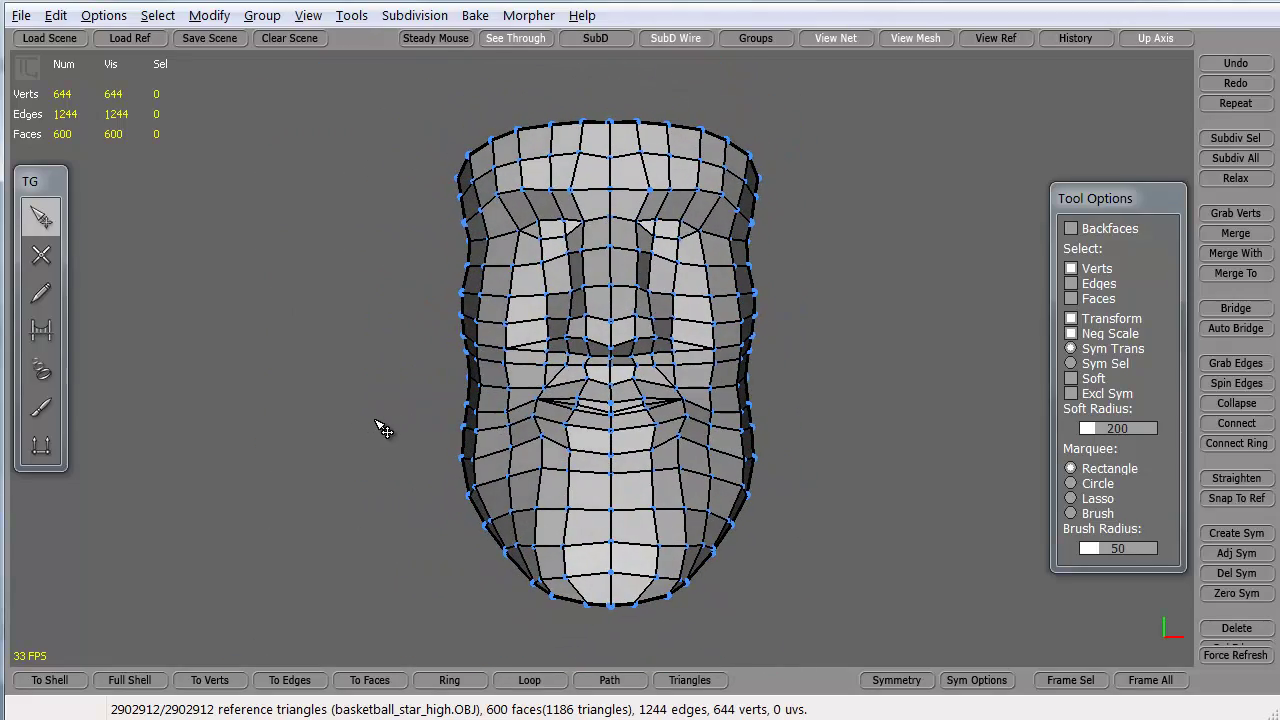
pyautogui.moveTo(371, 586); pyautogui.dragTo(376, 587, button='middle')
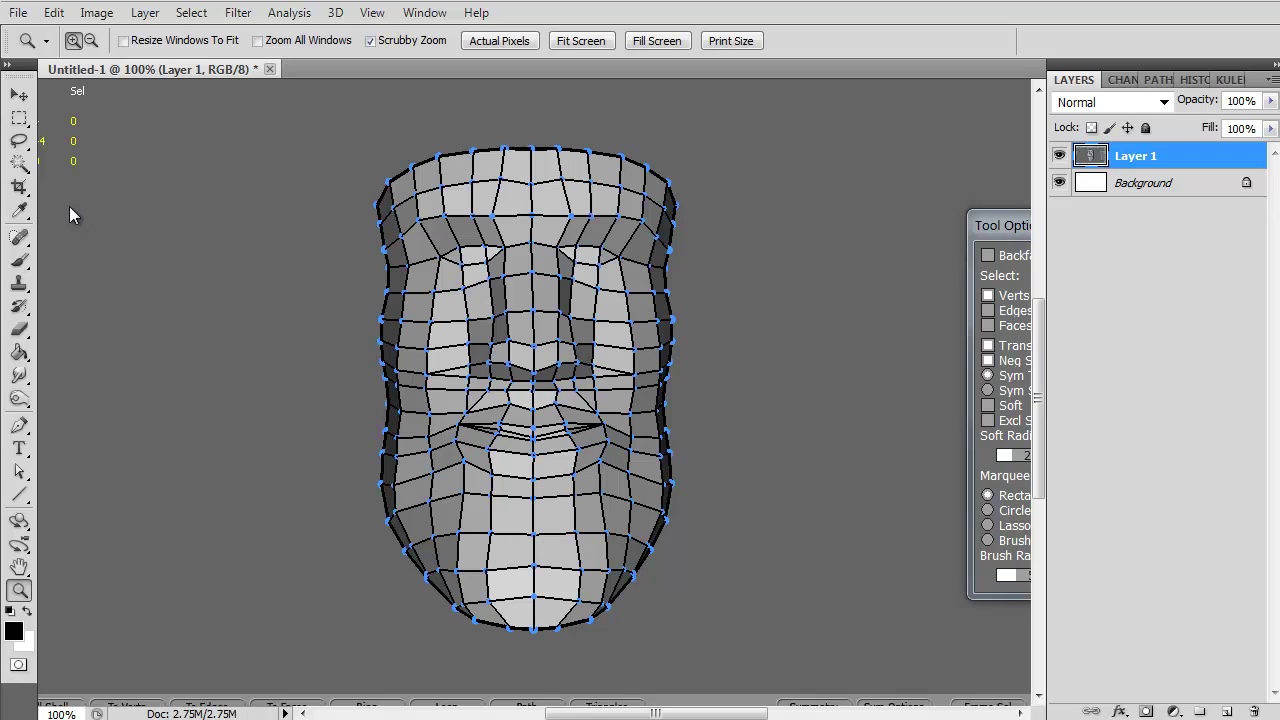
# - Add a new layer above the screenshot and set the foreground colour to red (fd0000)
pyautogui.click(1227, 711)
pyautogui.click(20, 634)
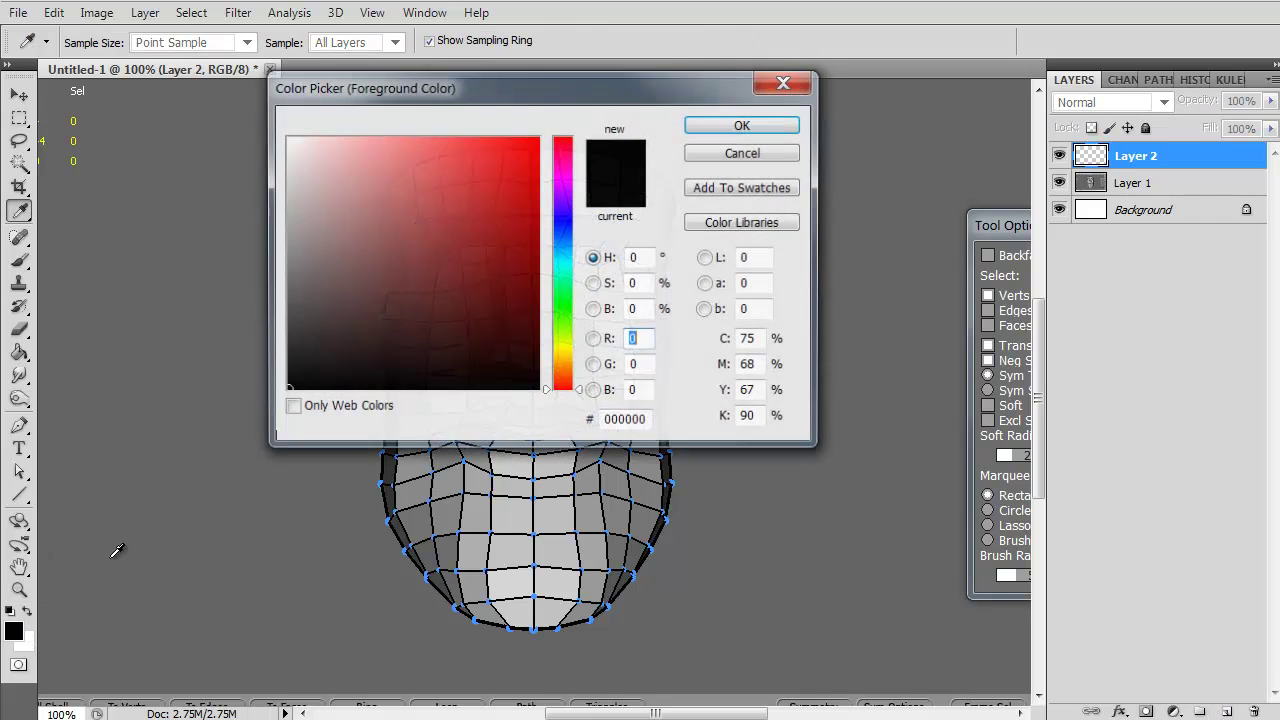
pyautogui.moveTo(529, 166); pyautogui.dragTo(591, 137)
pyautogui.press('Return')
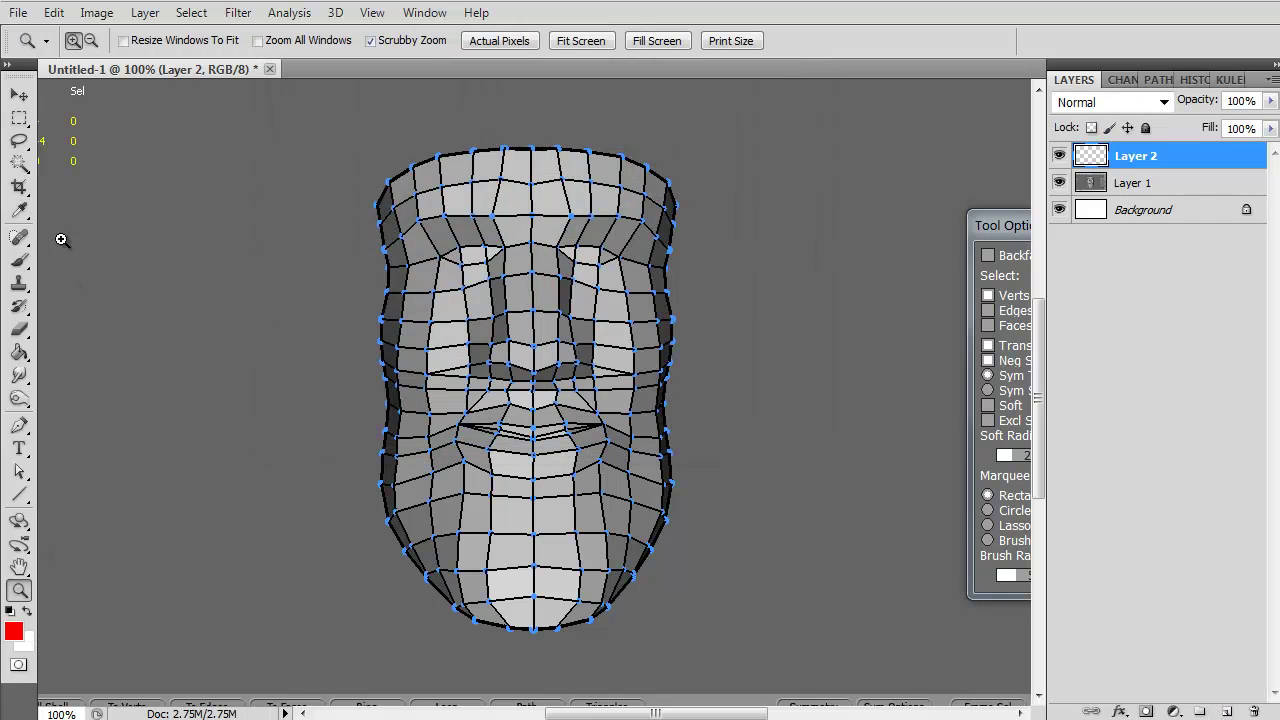
# - Outline both eyes and trace the mouth line in red with a 9 px brush
pyautogui.click(19, 260)
pyautogui.press('[')
pyautogui.press('[')
pyautogui.press('[')
pyautogui.press('[')
pyautogui.press('[')
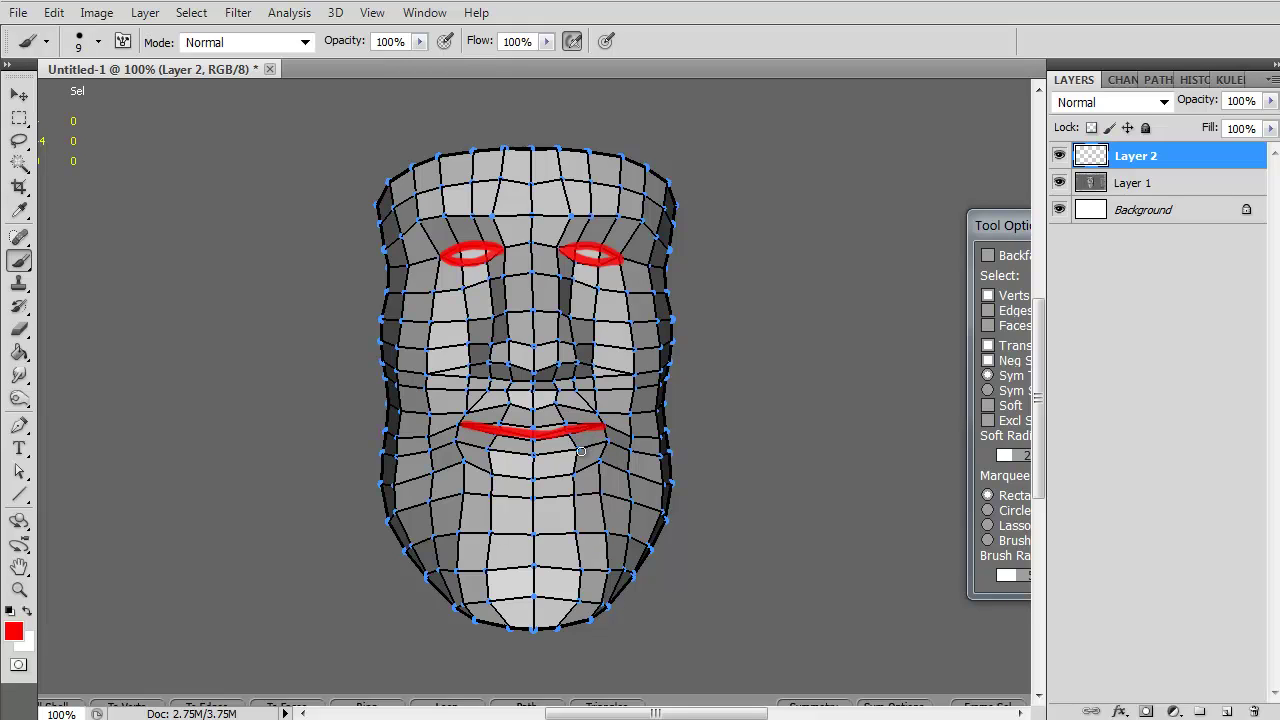
# - Add another layer above the red outlines and set the foreground colour to bright green (30fd00)
pyautogui.click(1222, 712)
pyautogui.click(14, 631)
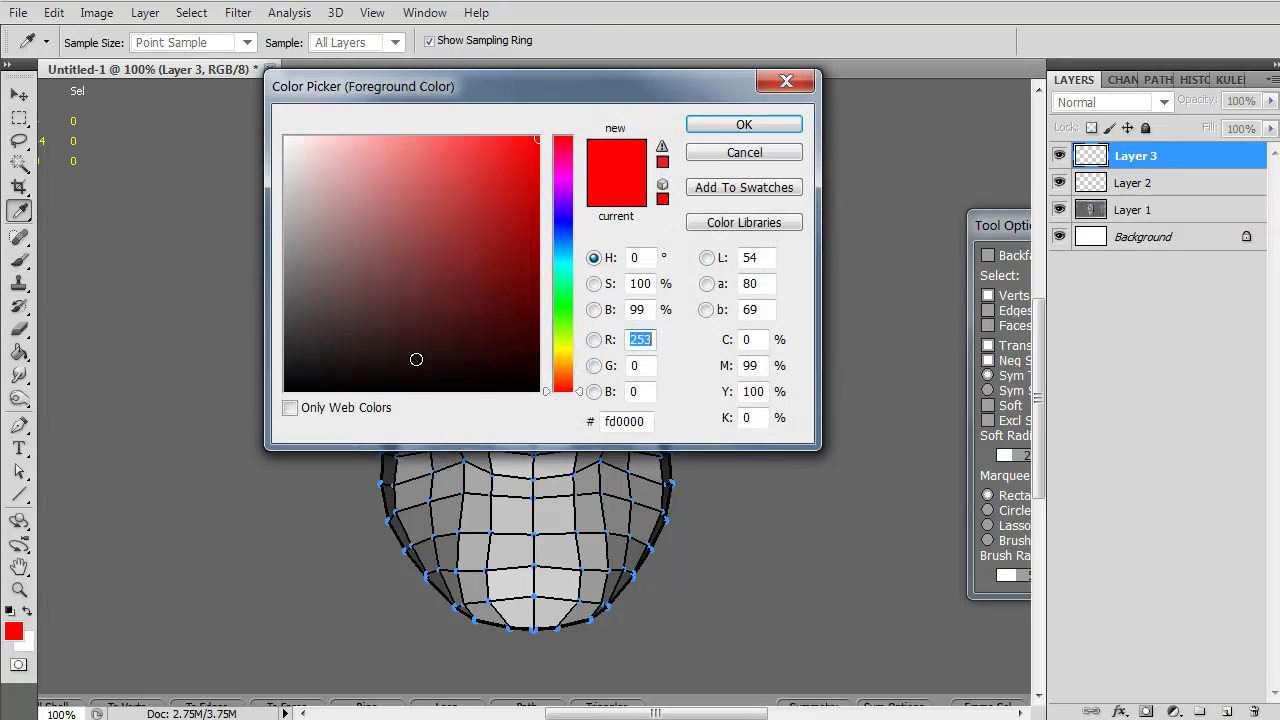
pyautogui.click(560, 305)
pyautogui.click(712, 128)
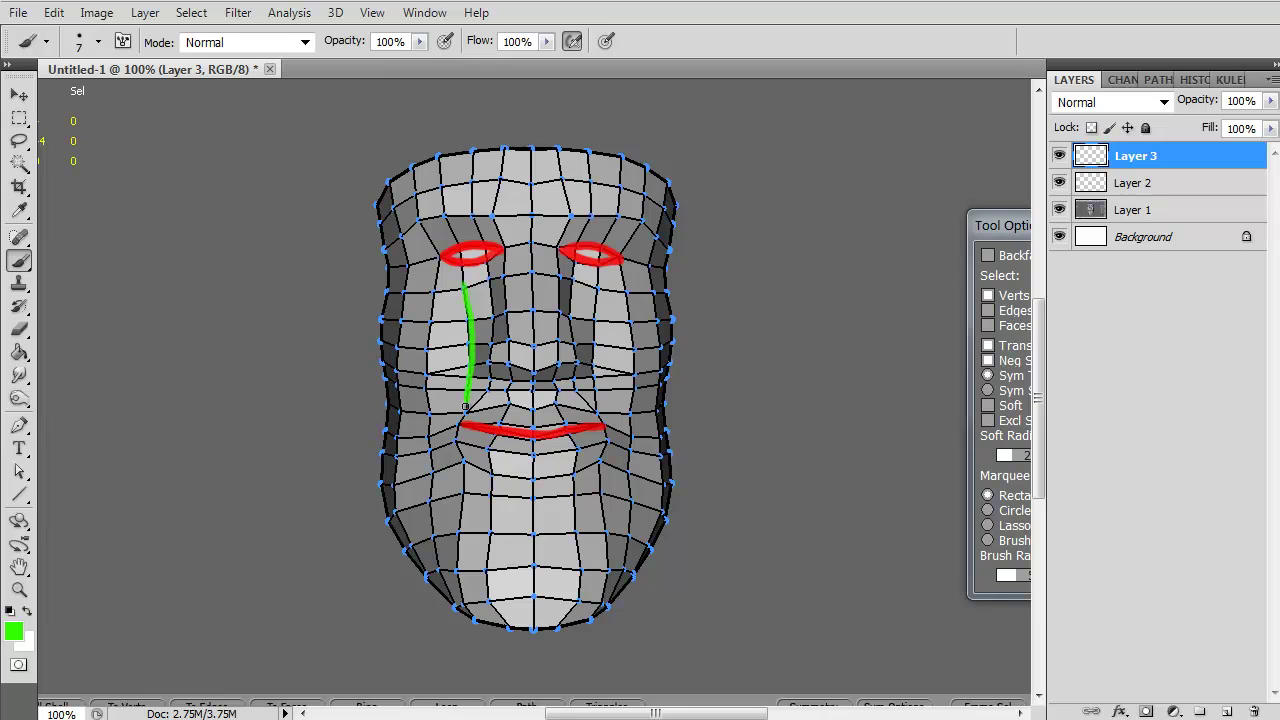
# - Paint a green grid of vertical and horizontal edge lines across one cheek beside the mouth with a 7 px brush
pyautogui.moveTo(430, 307); pyautogui.dragTo(432, 540)
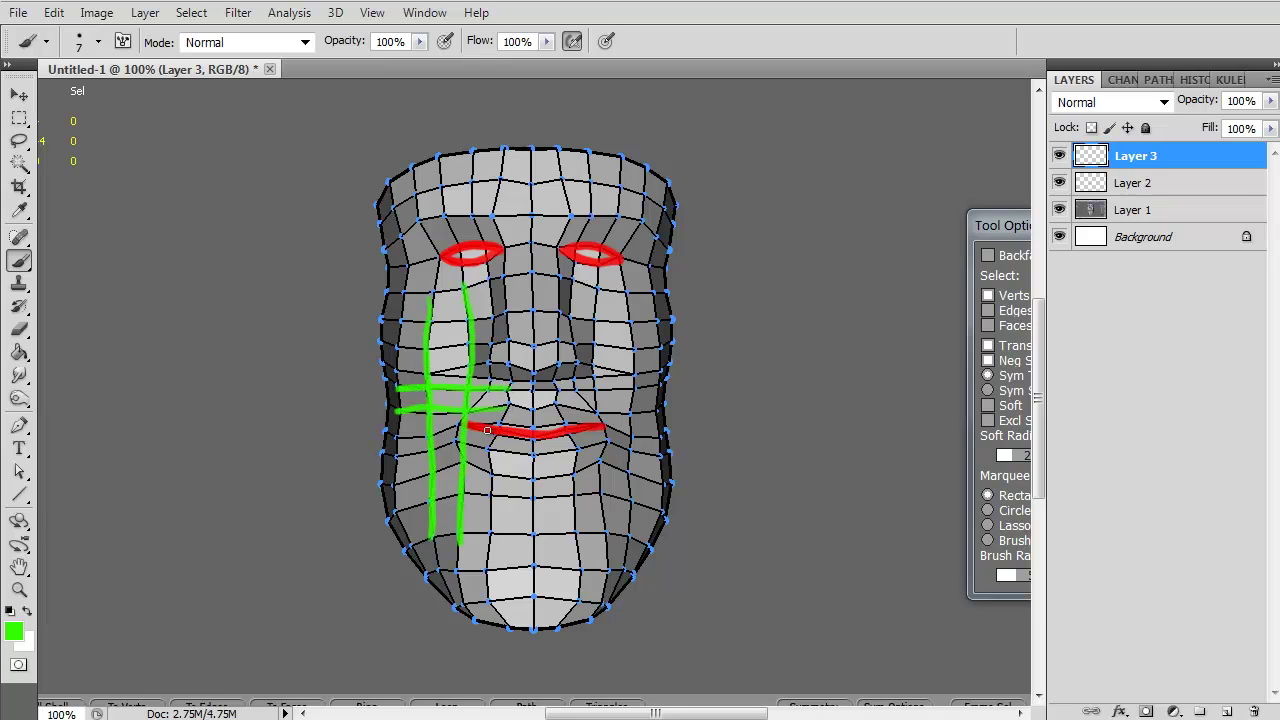
pyautogui.moveTo(487, 430); pyautogui.dragTo(406, 433)
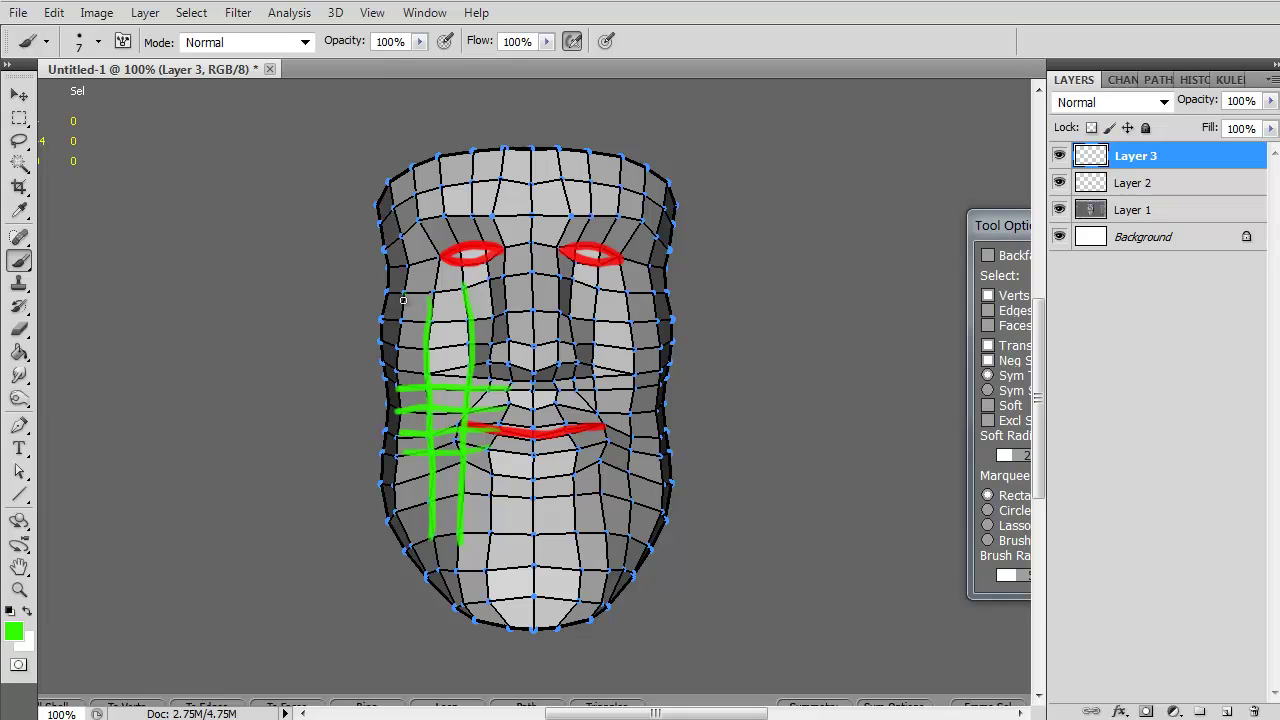
pyautogui.moveTo(403, 300); pyautogui.dragTo(398, 438)
pyautogui.moveTo(410, 538); pyautogui.dragTo(432, 585)
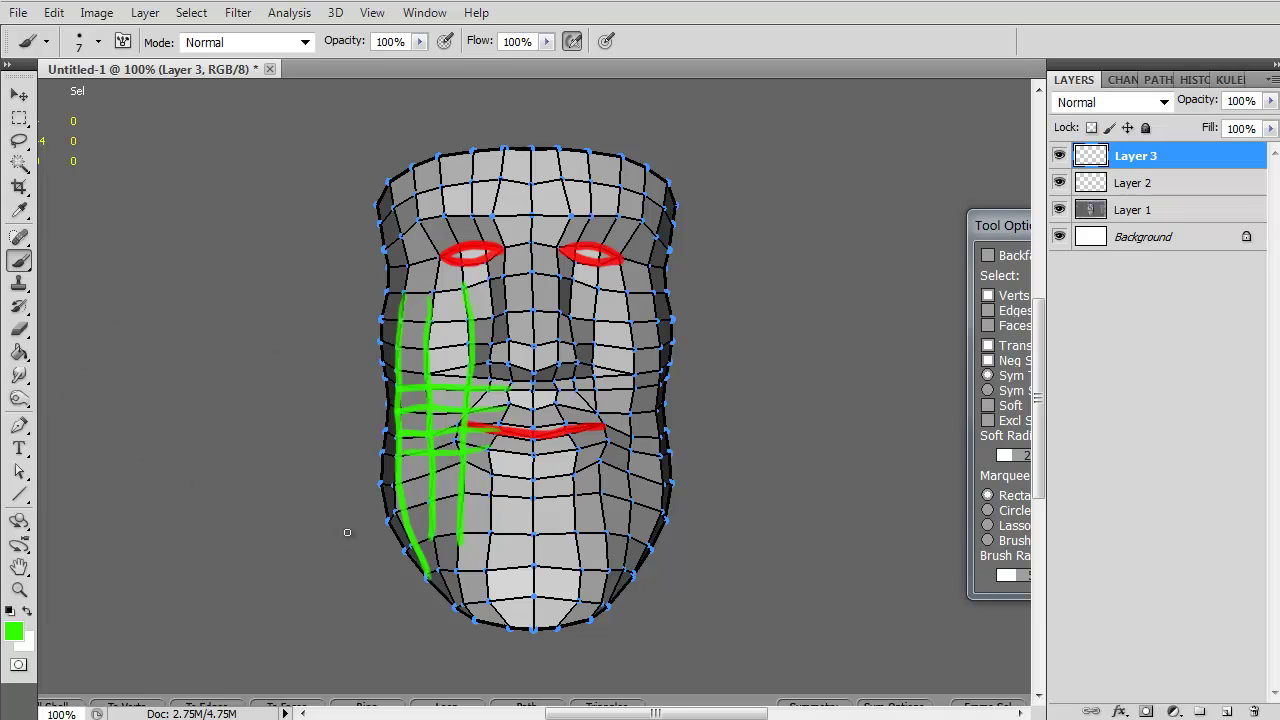
# - Add a fourth layer, set the foreground colour to blue and hide the layer with the green grid lines
pyautogui.click(1226, 711)
pyautogui.click(12, 634)
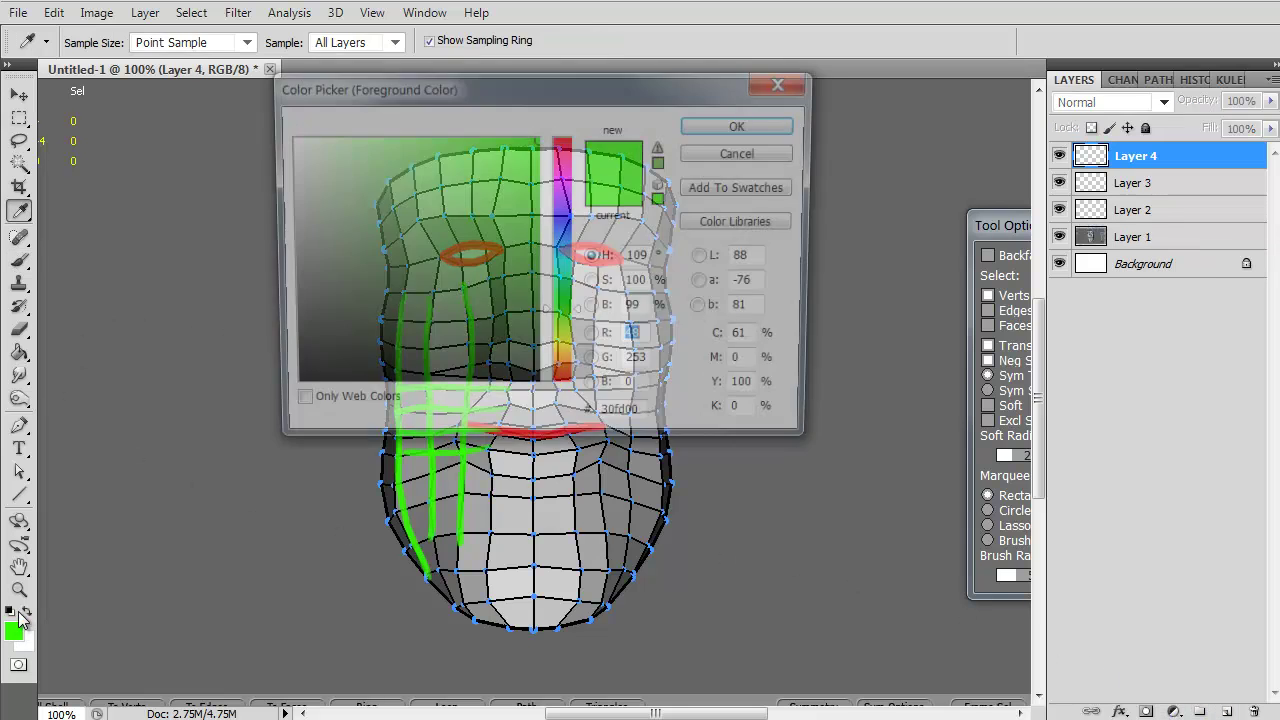
pyautogui.click(563, 226)
pyautogui.click(743, 125)
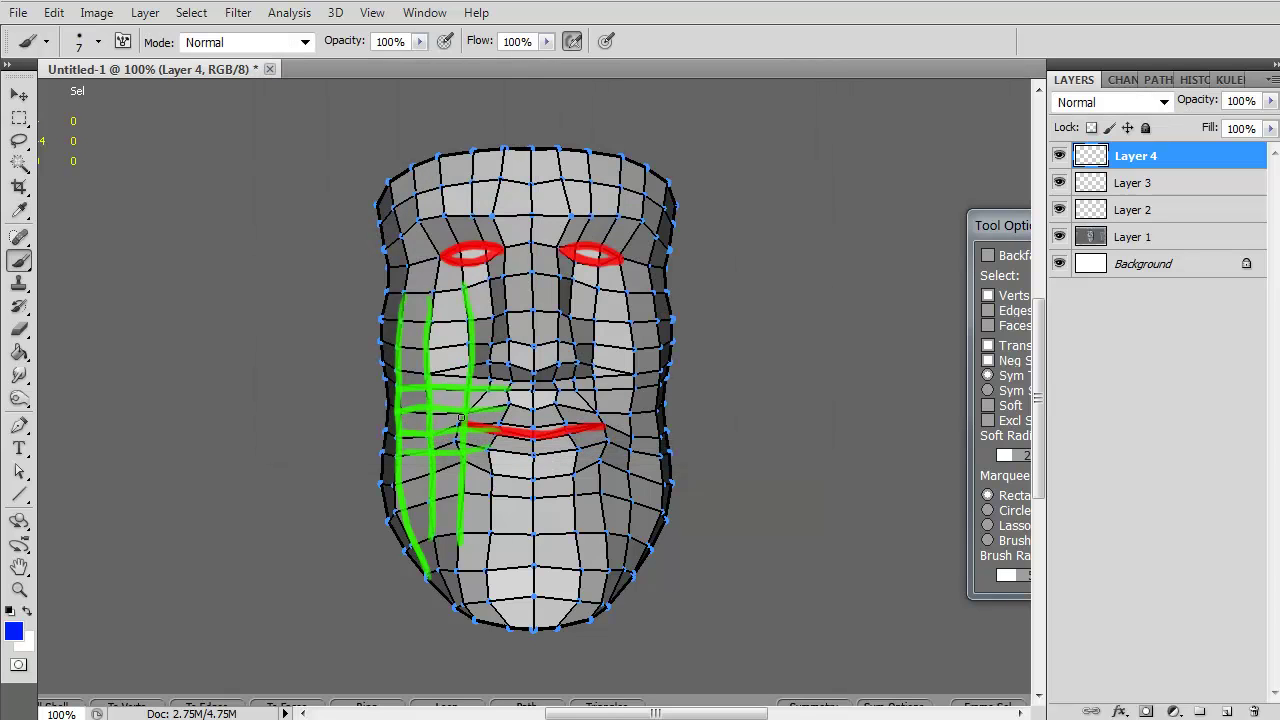
pyautogui.click(1059, 183)
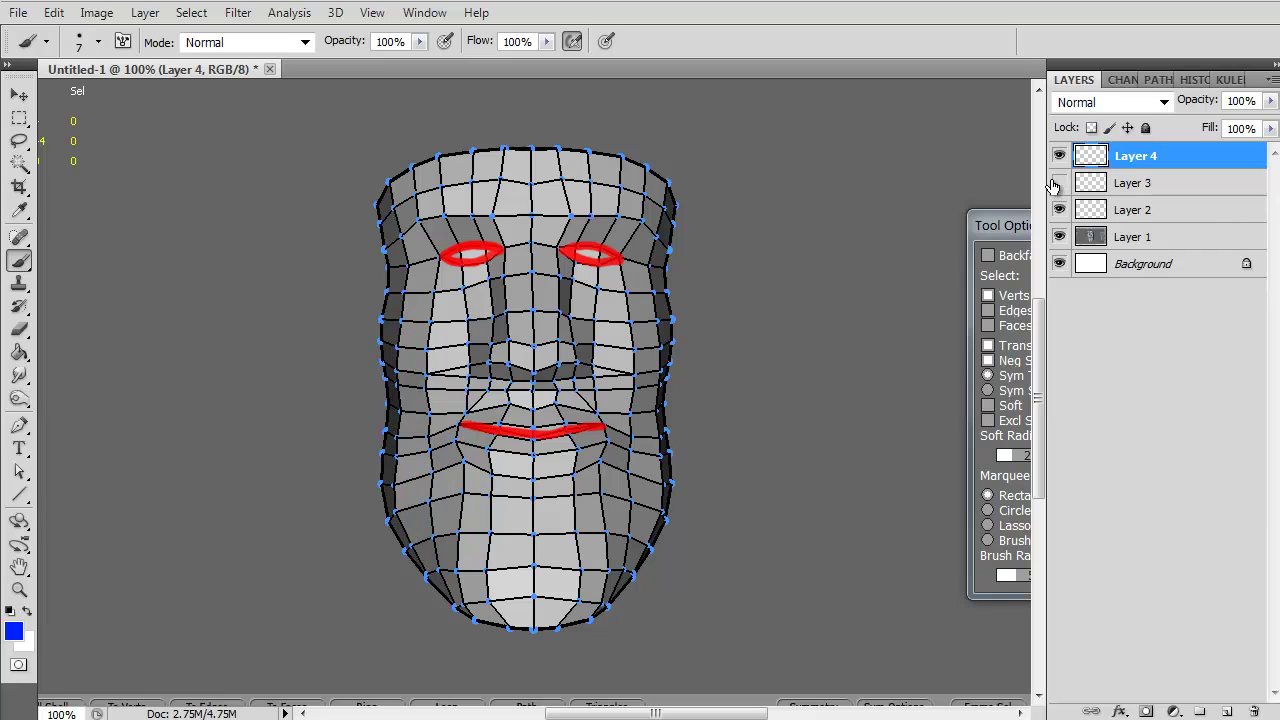
# - Set the foreground colour to yellow (fdf400) and paint two concentric loops around the mouth with a 7 px brush
pyautogui.click(20, 637)
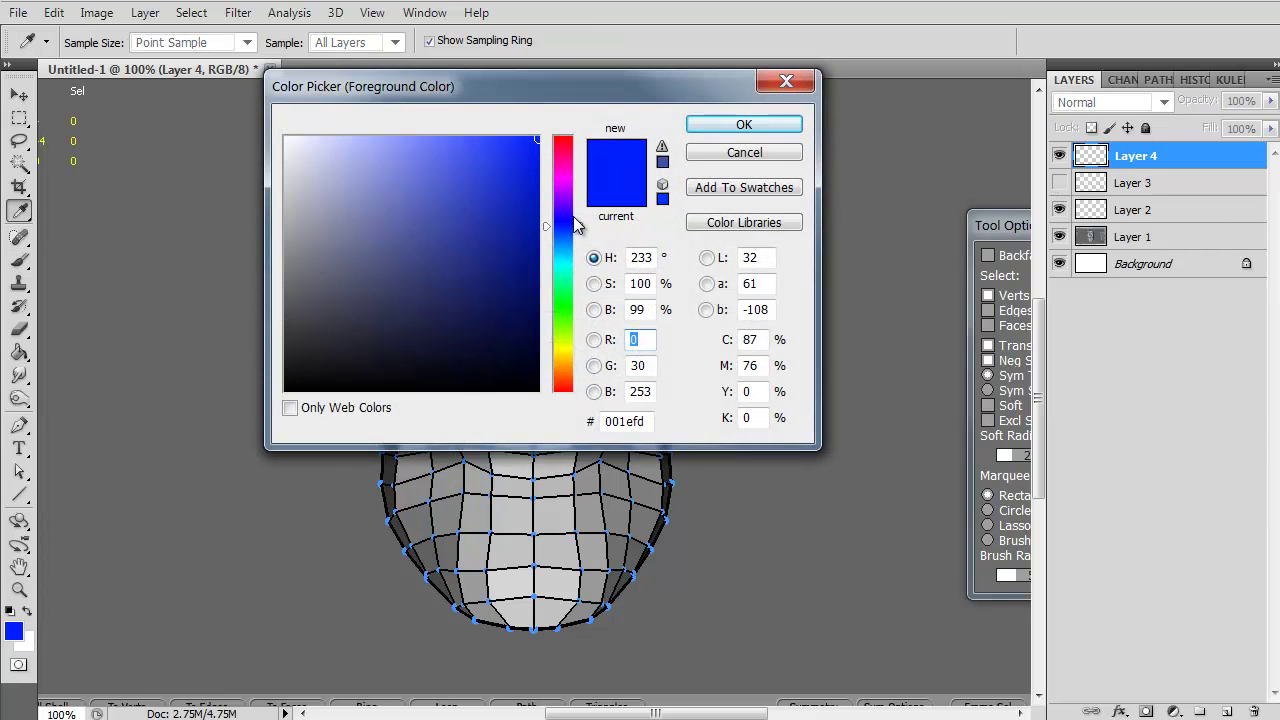
pyautogui.moveTo(575, 244); pyautogui.dragTo(573, 351)
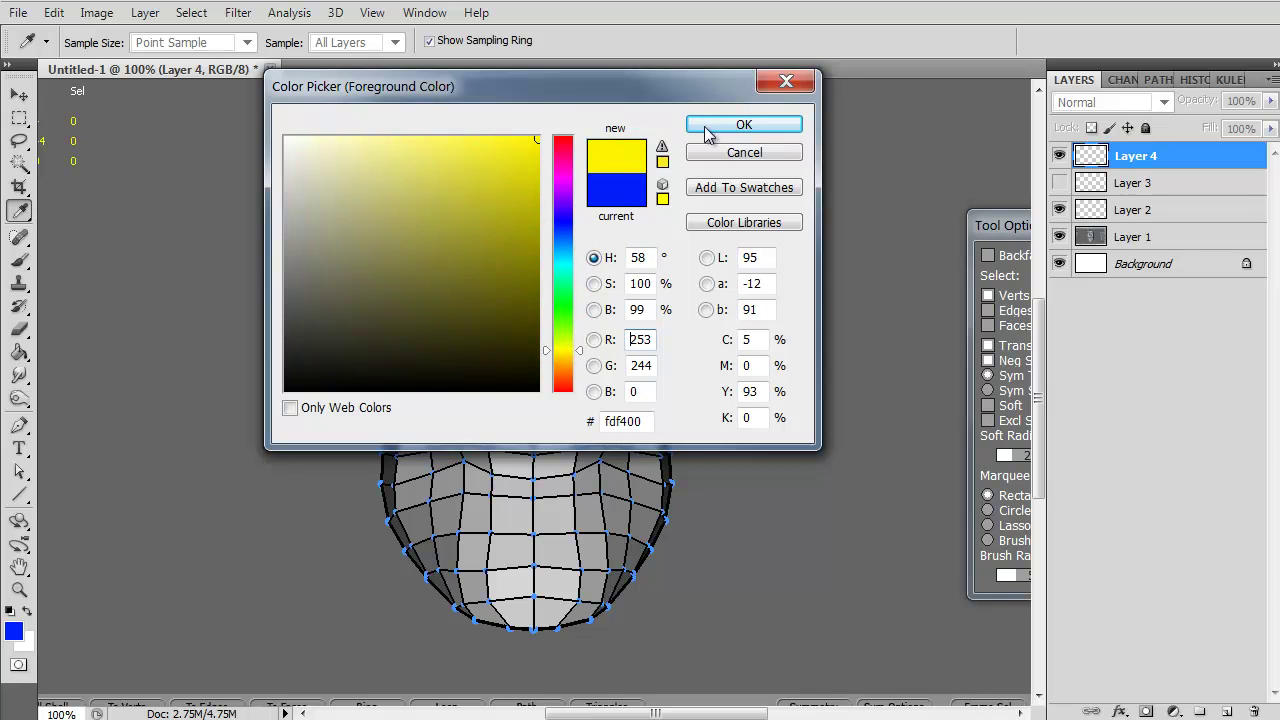
pyautogui.click(711, 127)
pyautogui.press('b')
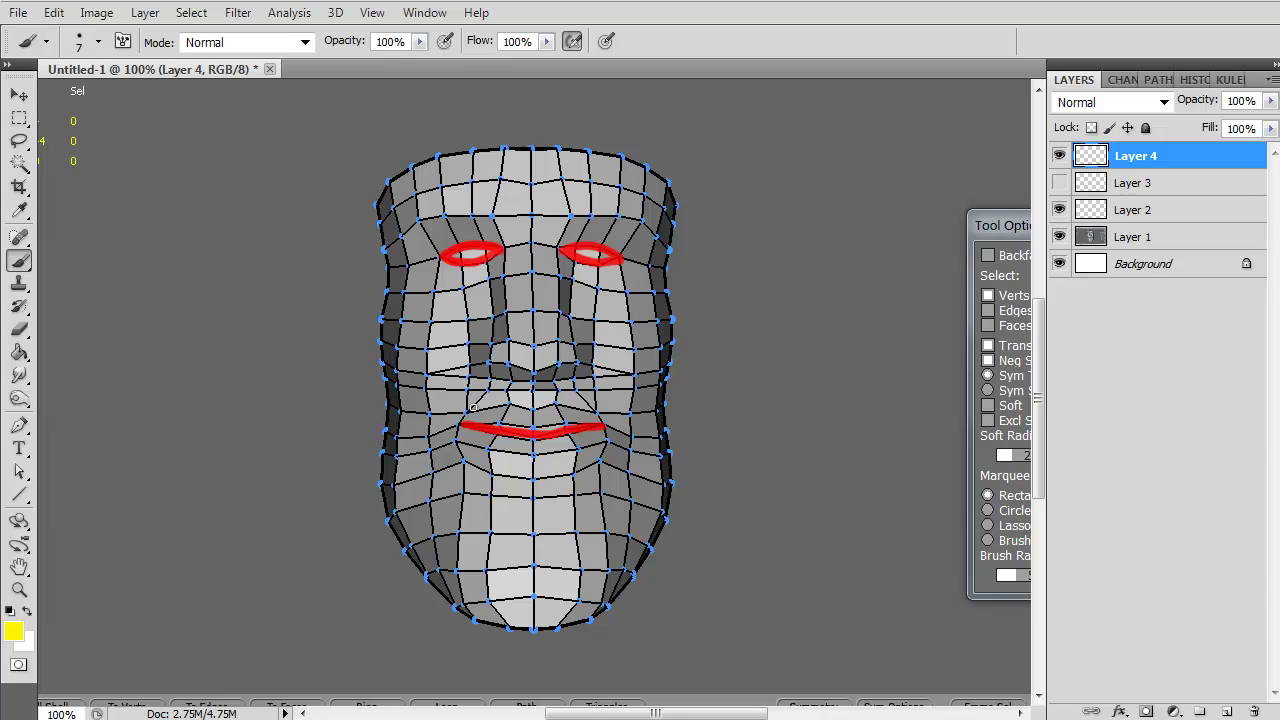
pyautogui.moveTo(465, 412)
pyautogui.mouseDown()
pyautogui.moveTo(578, 404)
pyautogui.moveTo(612, 436)
pyautogui.moveTo(576, 482)
pyautogui.moveTo(492, 486)
pyautogui.moveTo(452, 456)
pyautogui.moveTo(465, 415)
pyautogui.moveTo(512, 388)
pyautogui.moveTo(594, 395)
pyautogui.moveTo(632, 432)
pyautogui.moveTo(620, 478)
pyautogui.moveTo(575, 508)
pyautogui.moveTo(502, 502)
pyautogui.moveTo(446, 474)
pyautogui.moveTo(432, 412)
pyautogui.moveTo(498, 382)
pyautogui.mouseUp()
pyautogui.rightClick(475, 234)
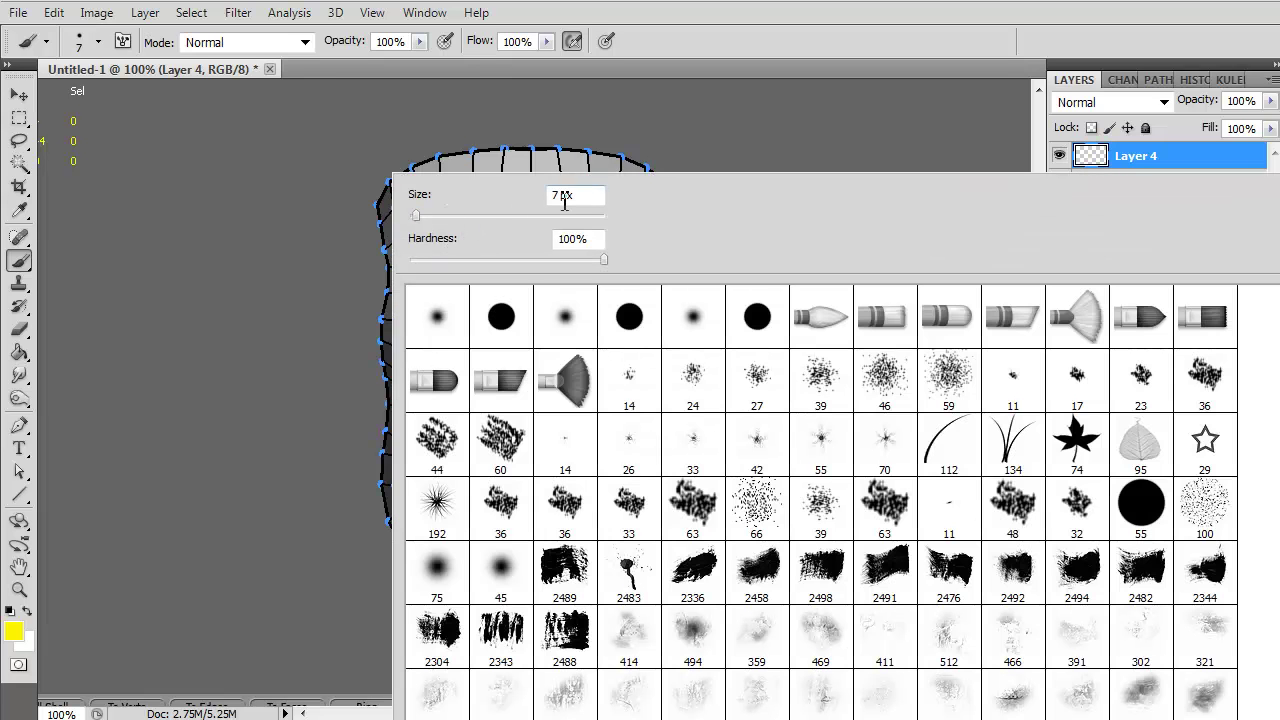
pyautogui.click(277, 344)
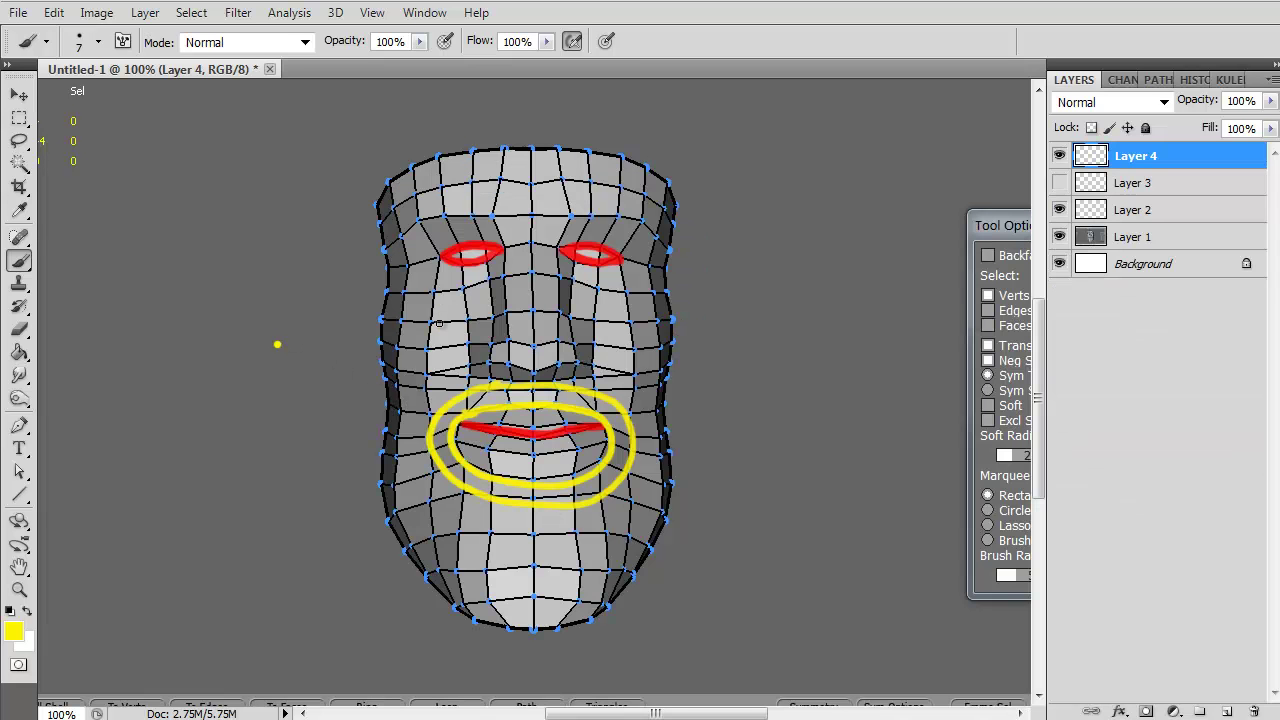
# - Paint two yellow loops around each eye and add one inner and one outer loop around the mouth
pyautogui.moveTo(438, 266)
pyautogui.mouseDown()
pyautogui.moveTo(460, 275)
pyautogui.moveTo(516, 256)
pyautogui.moveTo(494, 232)
pyautogui.moveTo(438, 242)
pyautogui.moveTo(434, 262)
pyautogui.moveTo(466, 292)
pyautogui.moveTo(522, 258)
pyautogui.moveTo(488, 220)
pyautogui.moveTo(427, 244)
pyautogui.moveTo(438, 290)
pyautogui.moveTo(464, 276)
pyautogui.mouseUp()
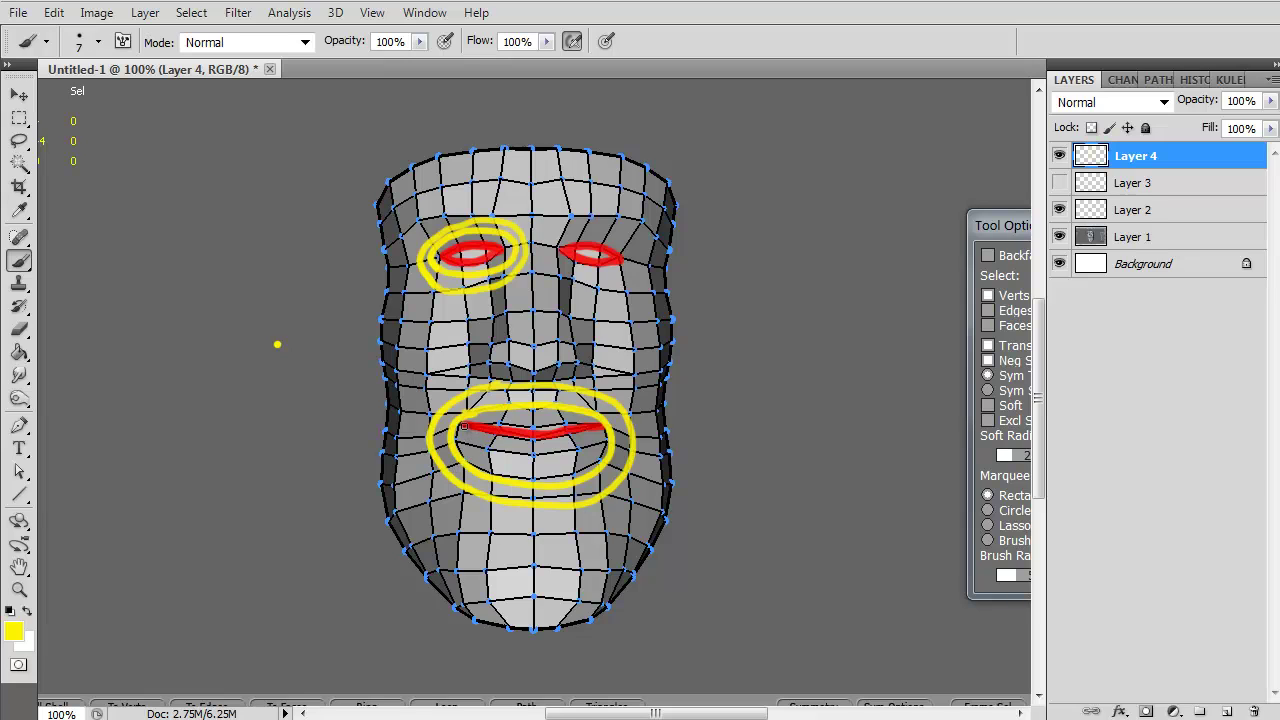
pyautogui.moveTo(463, 426)
pyautogui.mouseDown()
pyautogui.moveTo(528, 462)
pyautogui.moveTo(604, 432)
pyautogui.moveTo(540, 410)
pyautogui.moveTo(478, 418)
pyautogui.mouseUp()
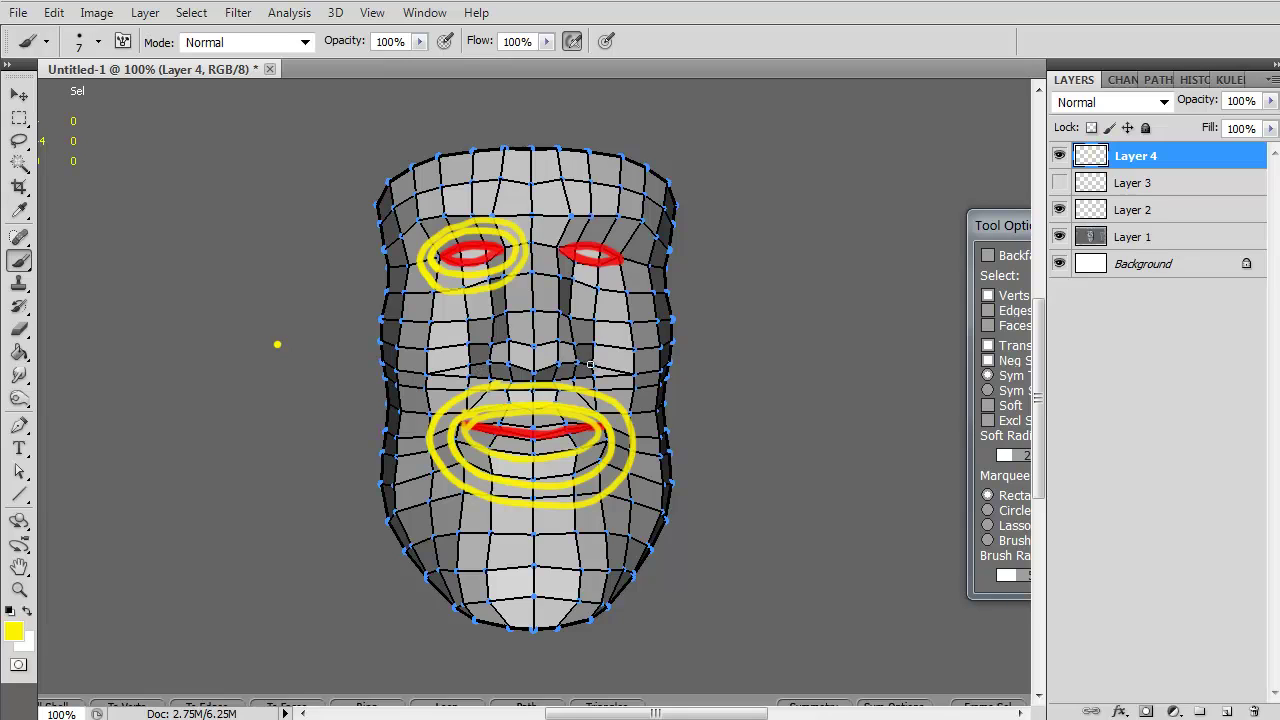
pyautogui.moveTo(591, 366)
pyautogui.mouseDown()
pyautogui.moveTo(652, 440)
pyautogui.moveTo(630, 504)
pyautogui.moveTo(534, 538)
pyautogui.moveTo(428, 502)
pyautogui.moveTo(404, 420)
pyautogui.moveTo(458, 368)
pyautogui.moveTo(528, 356)
pyautogui.moveTo(614, 376)
pyautogui.mouseUp()
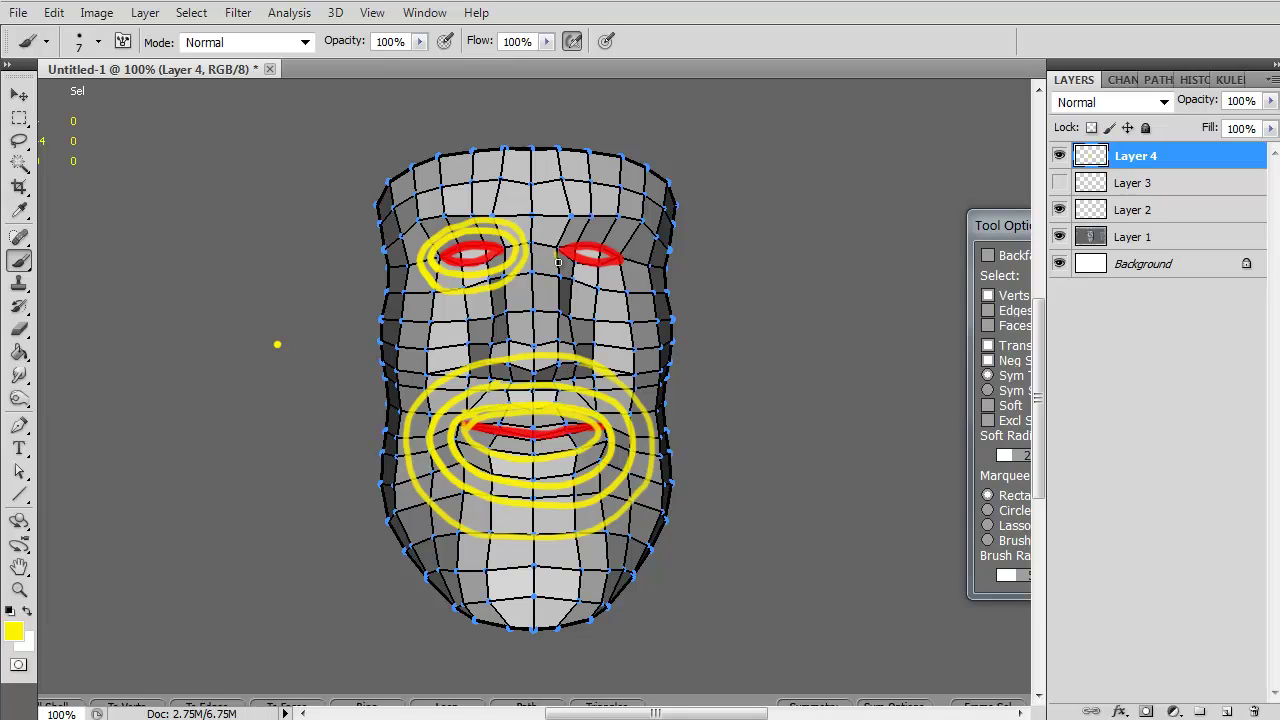
pyautogui.moveTo(557, 262)
pyautogui.mouseDown()
pyautogui.moveTo(640, 258)
pyautogui.moveTo(560, 238)
pyautogui.moveTo(550, 250)
pyautogui.moveTo(640, 288)
pyautogui.moveTo(585, 222)
pyautogui.moveTo(548, 262)
pyautogui.mouseUp()
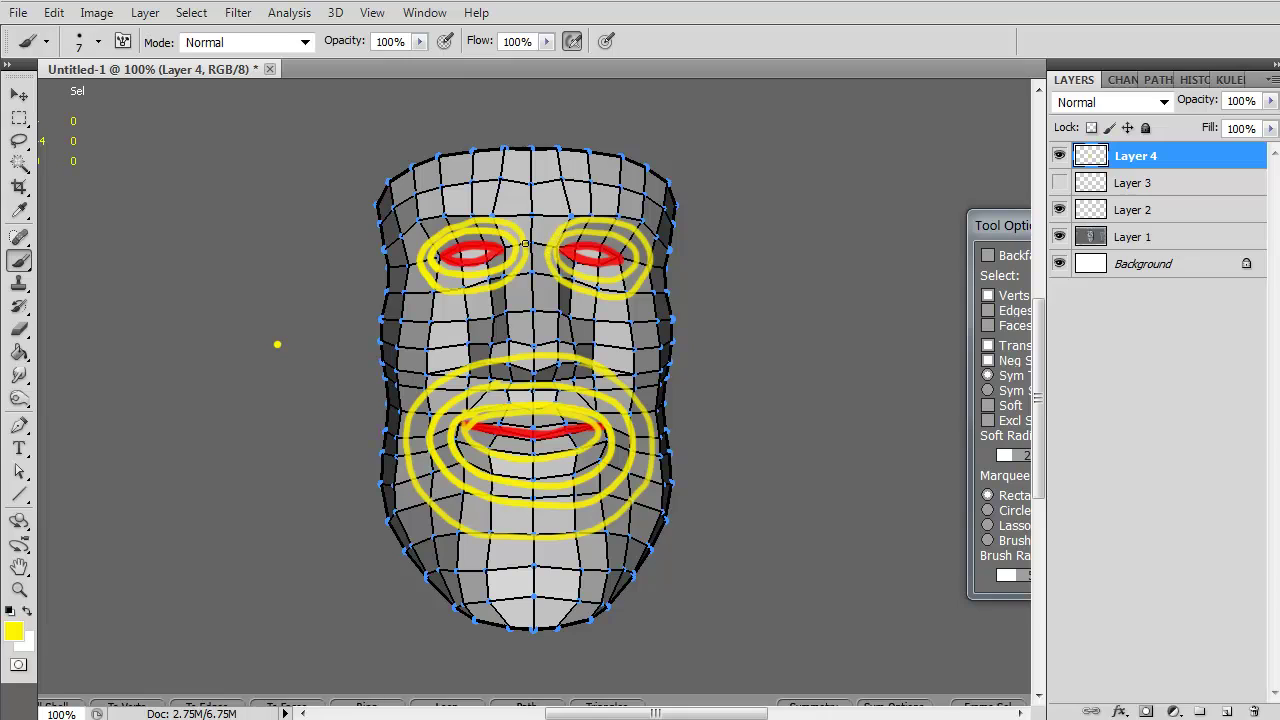
# - Connect the eye loops to the mouth loops with vertical yellow lines and cross both cheeks with two horizontal lines each
pyautogui.moveTo(423, 394); pyautogui.dragTo(441, 290)
pyautogui.moveTo(470, 369); pyautogui.dragTo(470, 287)
pyautogui.moveTo(414, 406)
pyautogui.mouseDown()
pyautogui.moveTo(422, 262)
pyautogui.moveTo(446, 250)
pyautogui.mouseUp()
pyautogui.moveTo(594, 364)
pyautogui.mouseDown()
pyautogui.moveTo(592, 318)
pyautogui.moveTo(626, 299)
pyautogui.moveTo(630, 388)
pyautogui.moveTo(655, 424)
pyautogui.moveTo(646, 284)
pyautogui.mouseUp()
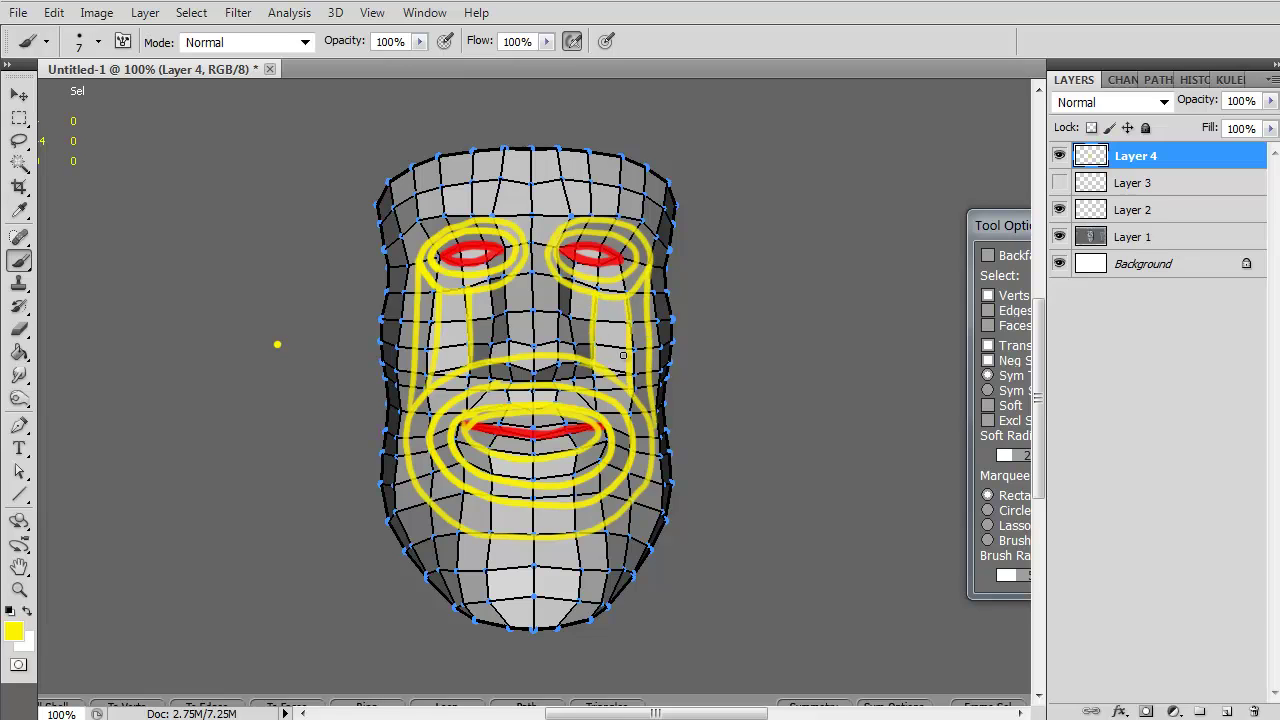
pyautogui.moveTo(485, 315); pyautogui.dragTo(398, 324)
pyautogui.moveTo(477, 342); pyautogui.dragTo(398, 346)
pyautogui.moveTo(583, 316); pyautogui.dragTo(671, 320)
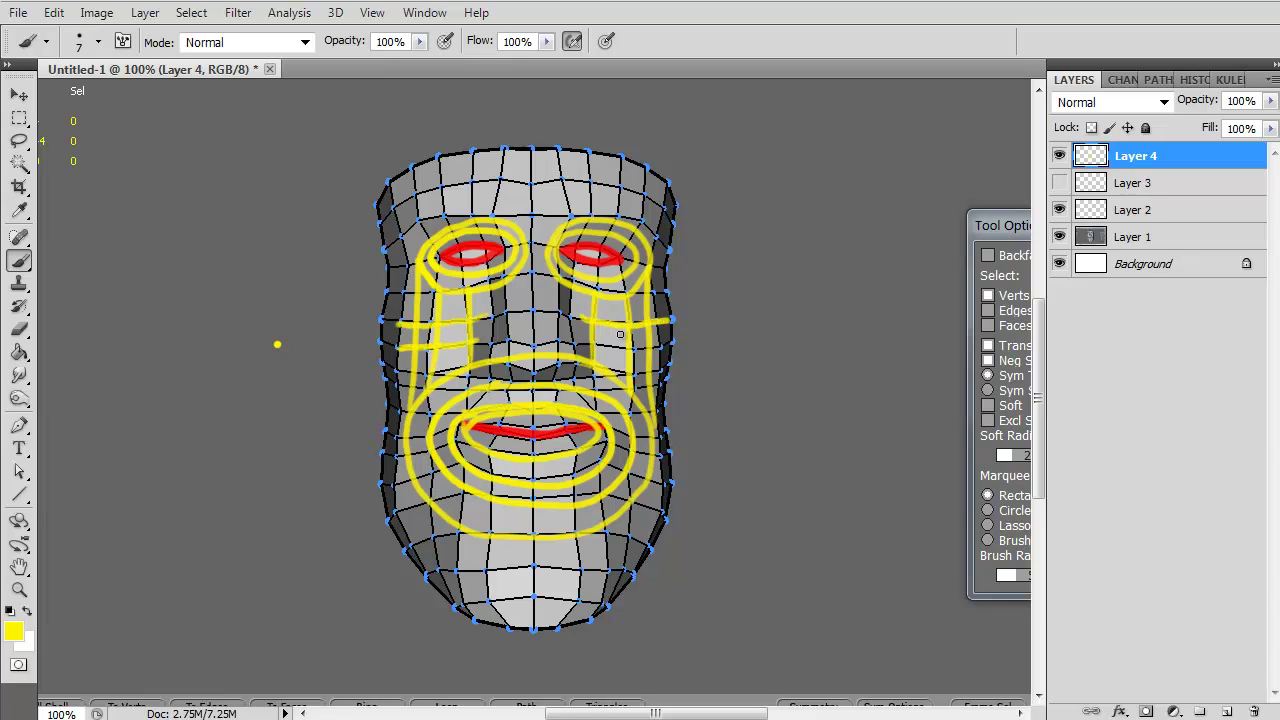
pyautogui.moveTo(590, 346); pyautogui.dragTo(670, 347)
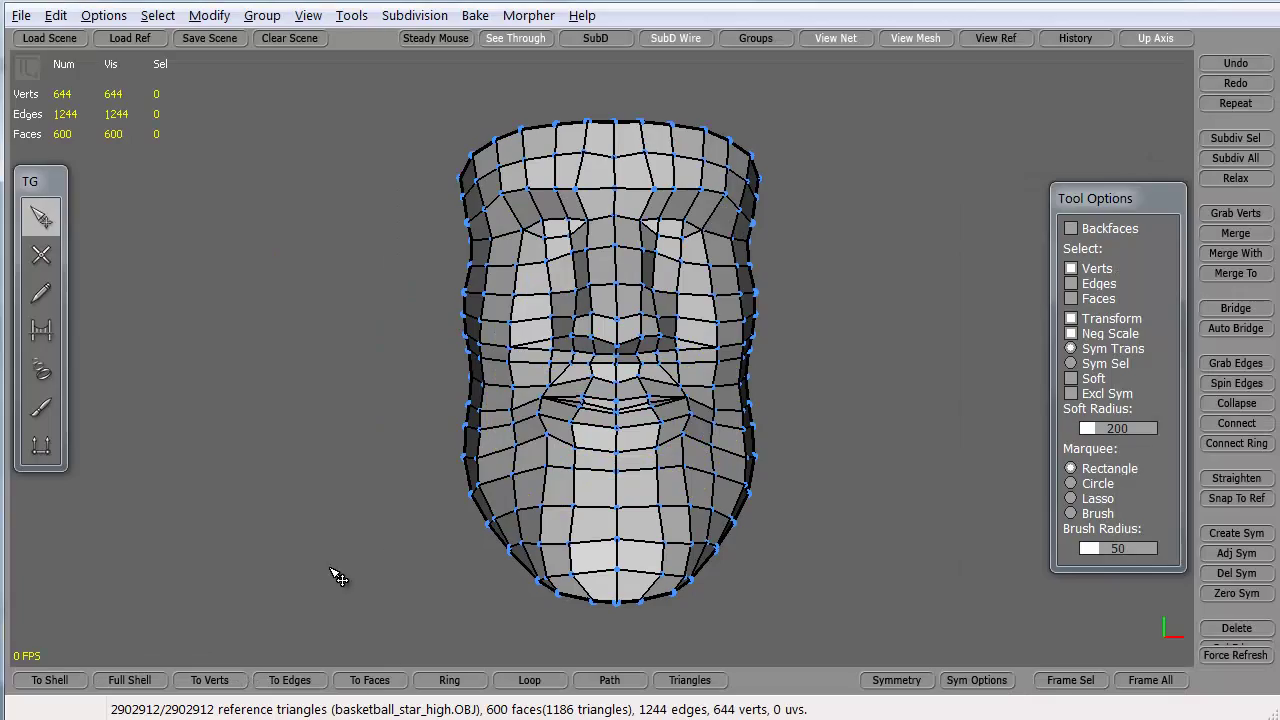
# - Switch to the retopology program and frame the torso and arms mesh for a screenshot
pyautogui.moveTo(335, 577)
pyautogui.keyDown('alt'); pyautogui.mouseDown()
pyautogui.moveTo(343, 400)
pyautogui.moveTo(408, 498)
pyautogui.mouseUp(); pyautogui.keyUp('alt')
pyautogui.keyDown('alt'); pyautogui.moveTo(400, 490); pyautogui.dragTo(466, 414, button='right'); pyautogui.keyUp('alt')
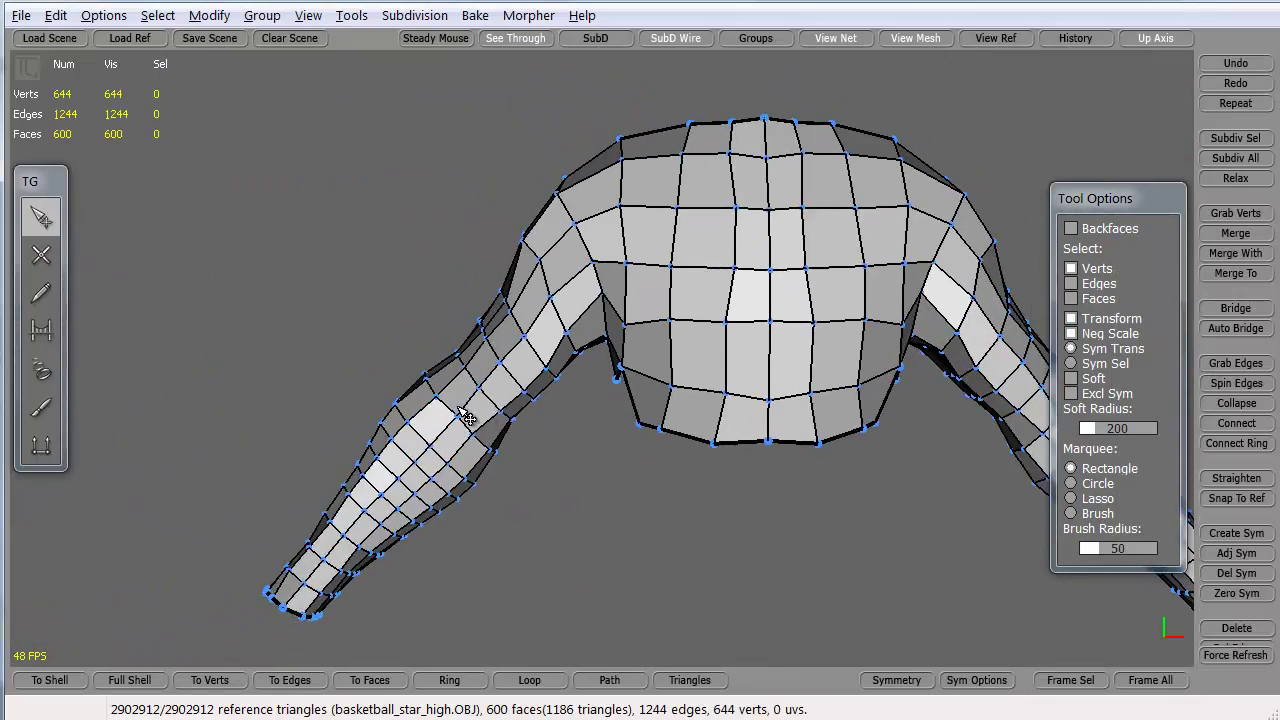
pyautogui.keyDown('alt'); pyautogui.moveTo(690, 434); pyautogui.dragTo(511, 432, button='middle'); pyautogui.keyUp('alt')
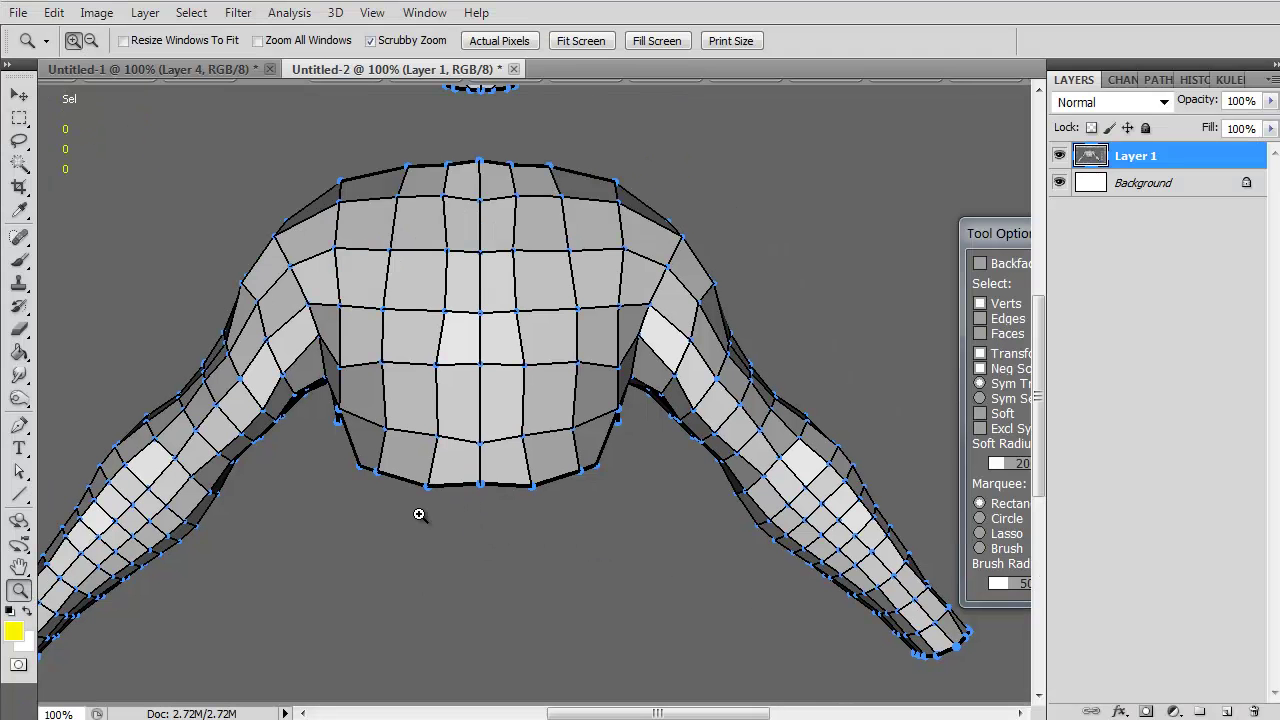
# - On a new layer above the torso screenshot, paint a yellow grid across the torso and paired cross lines over one shoulder and upper arm
pyautogui.moveTo(391, 517); pyautogui.dragTo(420, 508)
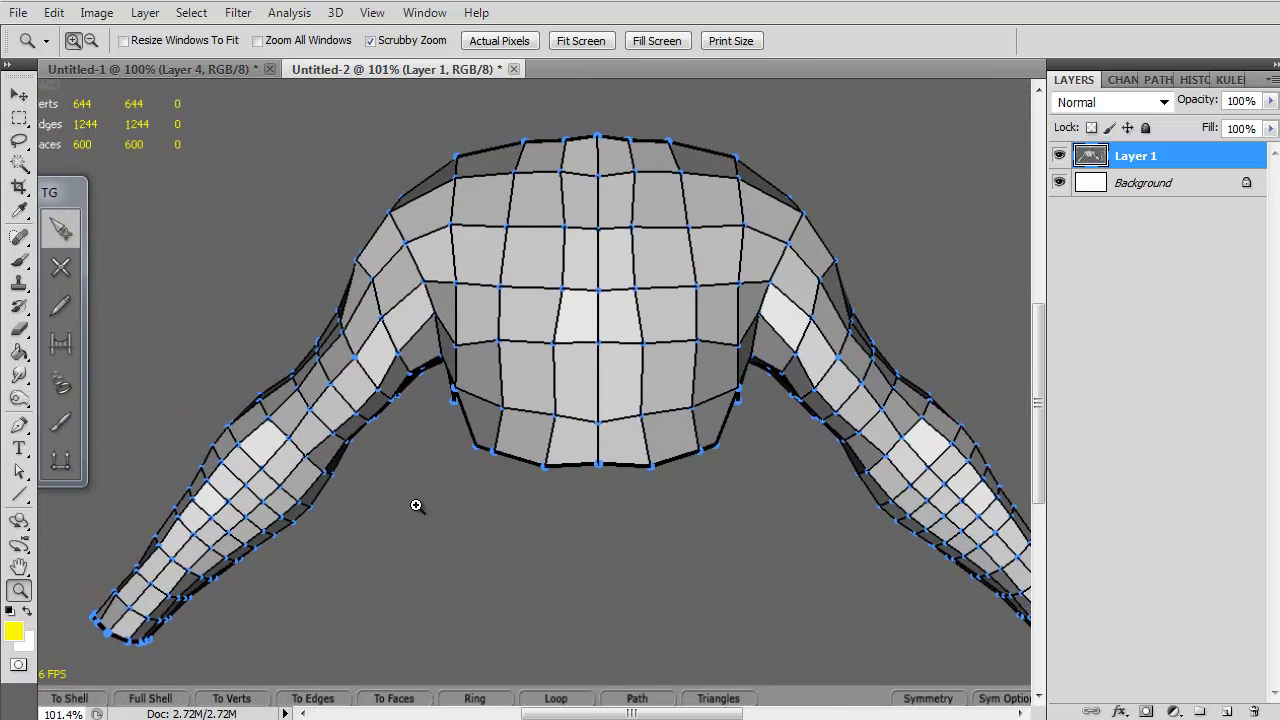
pyautogui.click(1226, 711)
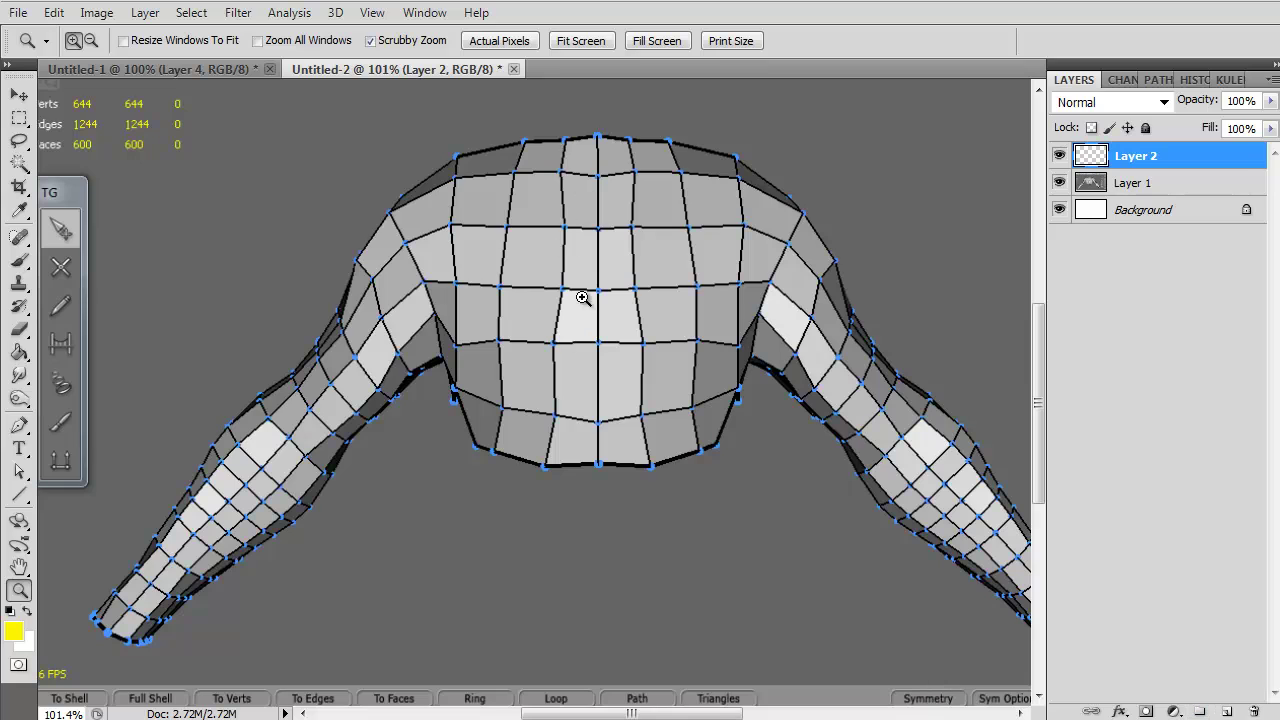
pyautogui.click(19, 260)
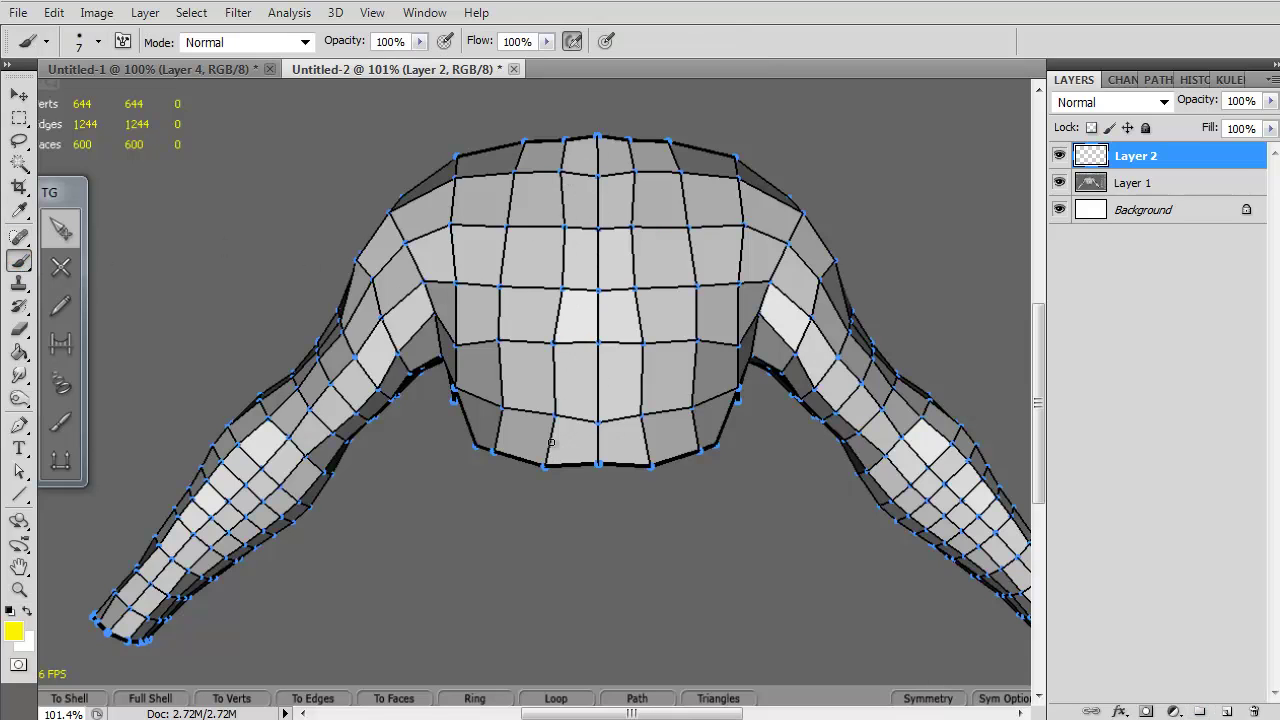
pyautogui.moveTo(561, 152); pyautogui.dragTo(557, 455)
pyautogui.moveTo(508, 160); pyautogui.dragTo(502, 465)
pyautogui.moveTo(644, 409); pyautogui.dragTo(470, 413)
pyautogui.moveTo(631, 347); pyautogui.dragTo(466, 350)
pyautogui.moveTo(613, 294); pyautogui.dragTo(457, 288)
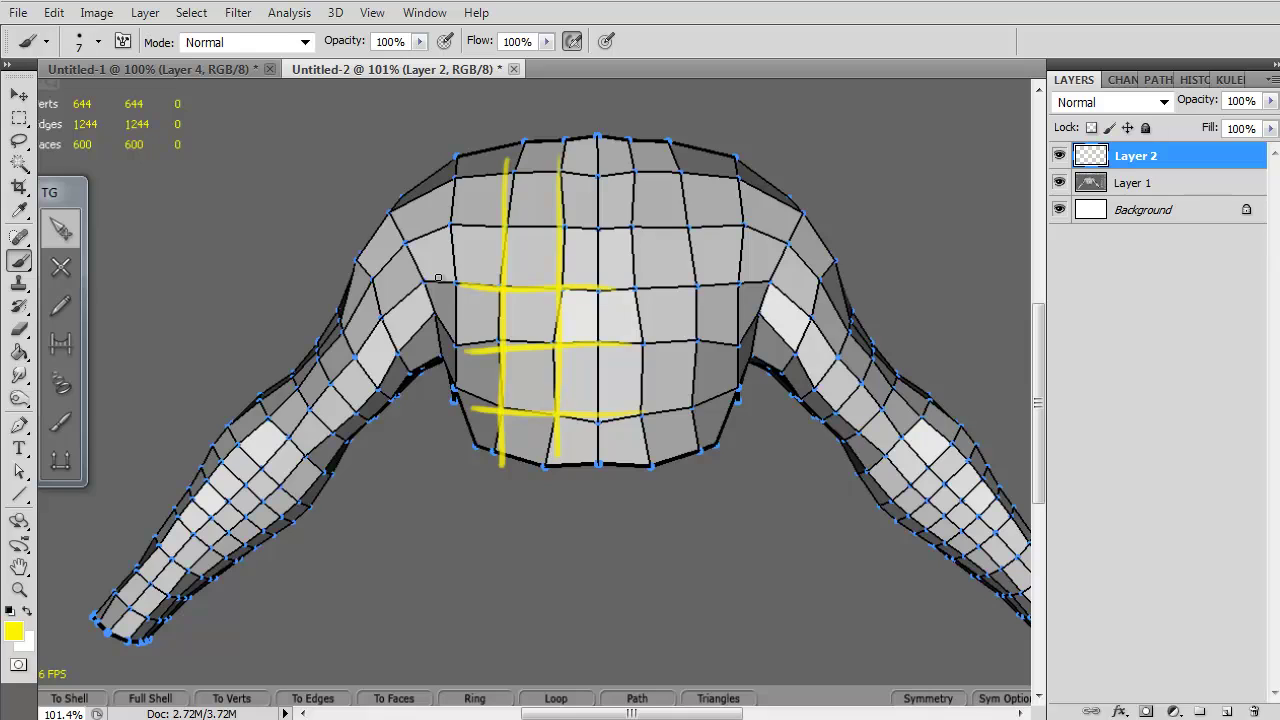
pyautogui.moveTo(429, 167)
pyautogui.mouseDown()
pyautogui.moveTo(441, 374)
pyautogui.moveTo(366, 200)
pyautogui.mouseUp()
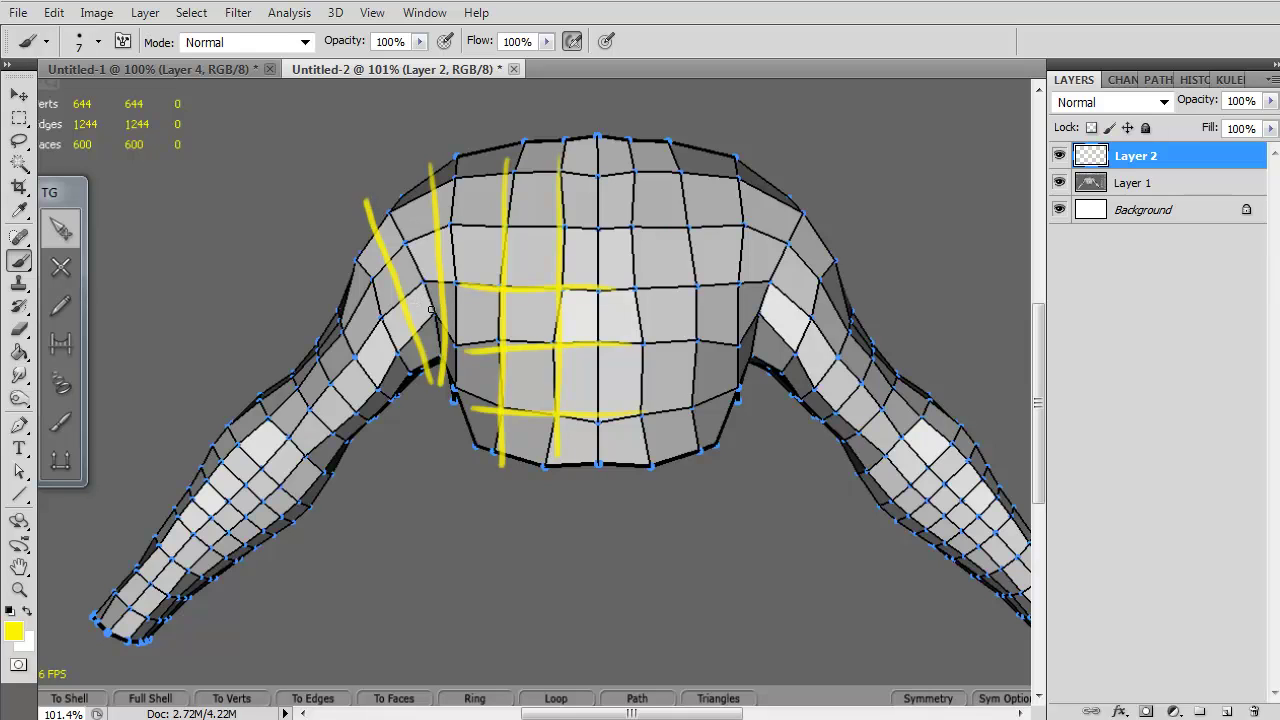
pyautogui.moveTo(373, 446)
pyautogui.mouseDown()
pyautogui.moveTo(282, 344)
pyautogui.moveTo(351, 473)
pyautogui.mouseUp()
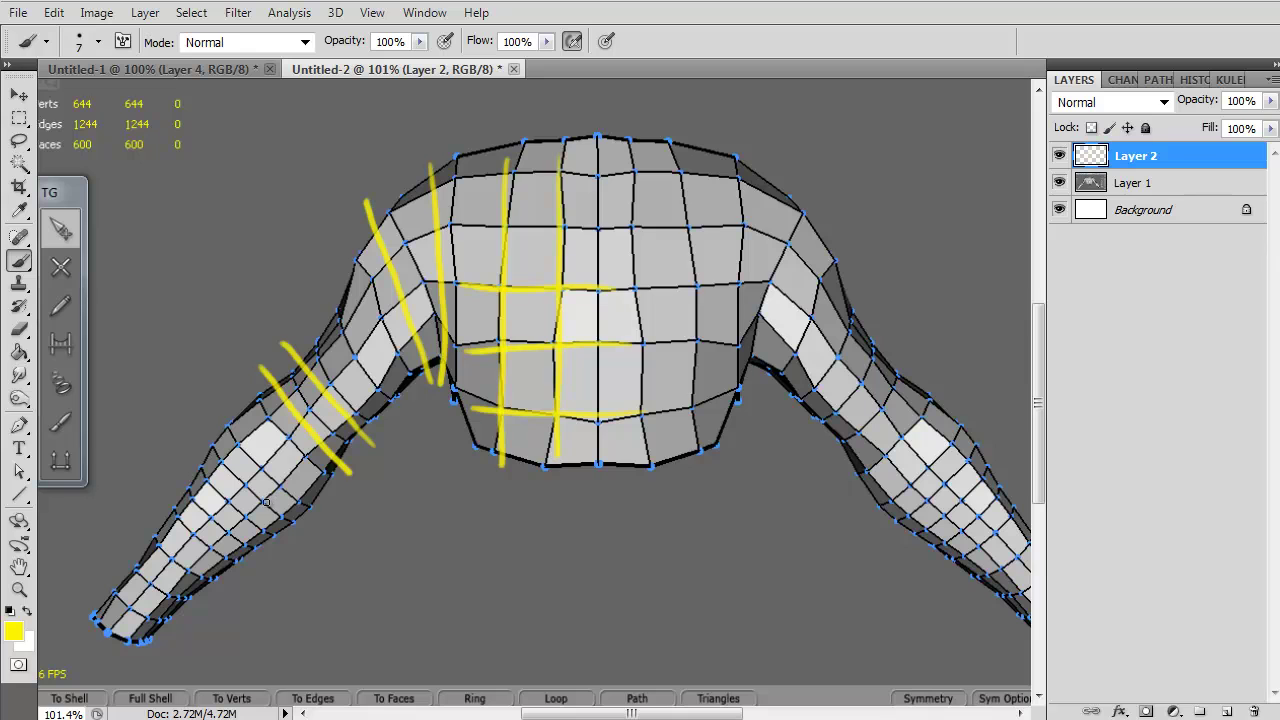
# - Set the foreground colour to blue (0065fd) and paint dense zigzag lines across the forearm down to the wrist
pyautogui.click(13, 631)
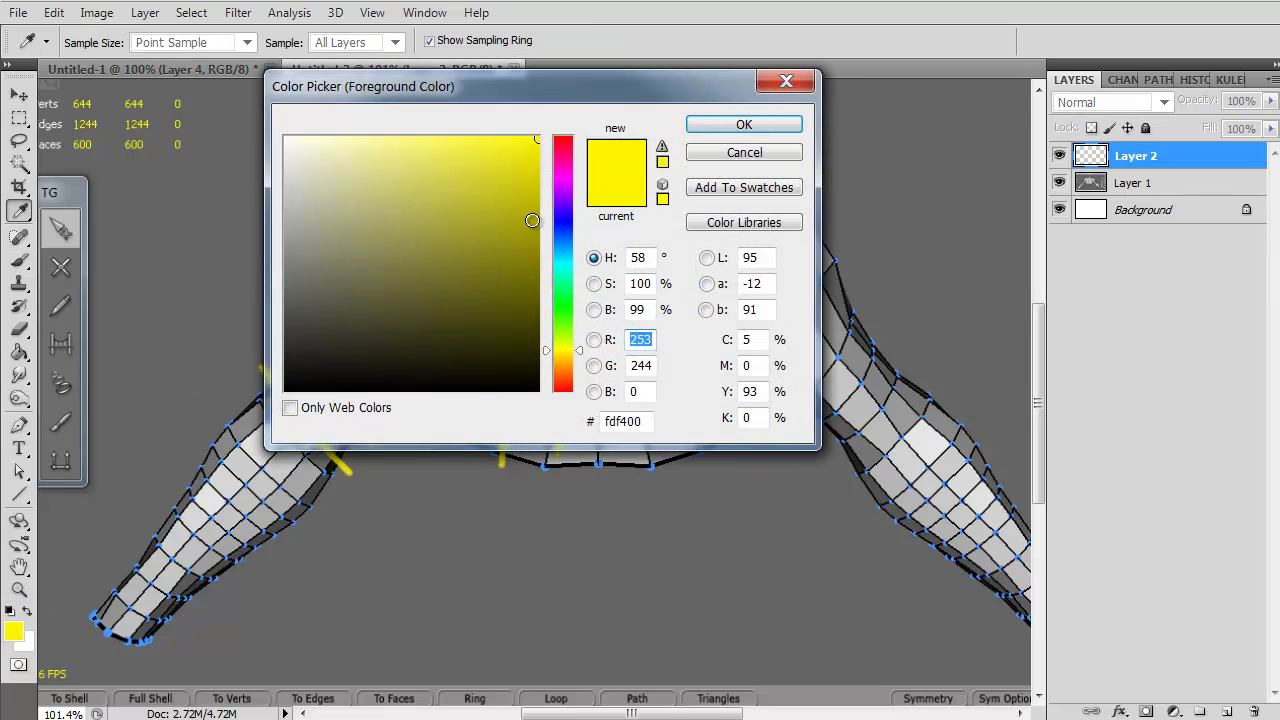
pyautogui.click(563, 238)
pyautogui.click(726, 128)
pyautogui.moveTo(284, 524); pyautogui.dragTo(126, 560)
pyautogui.moveTo(141, 617); pyautogui.dragTo(170, 570)
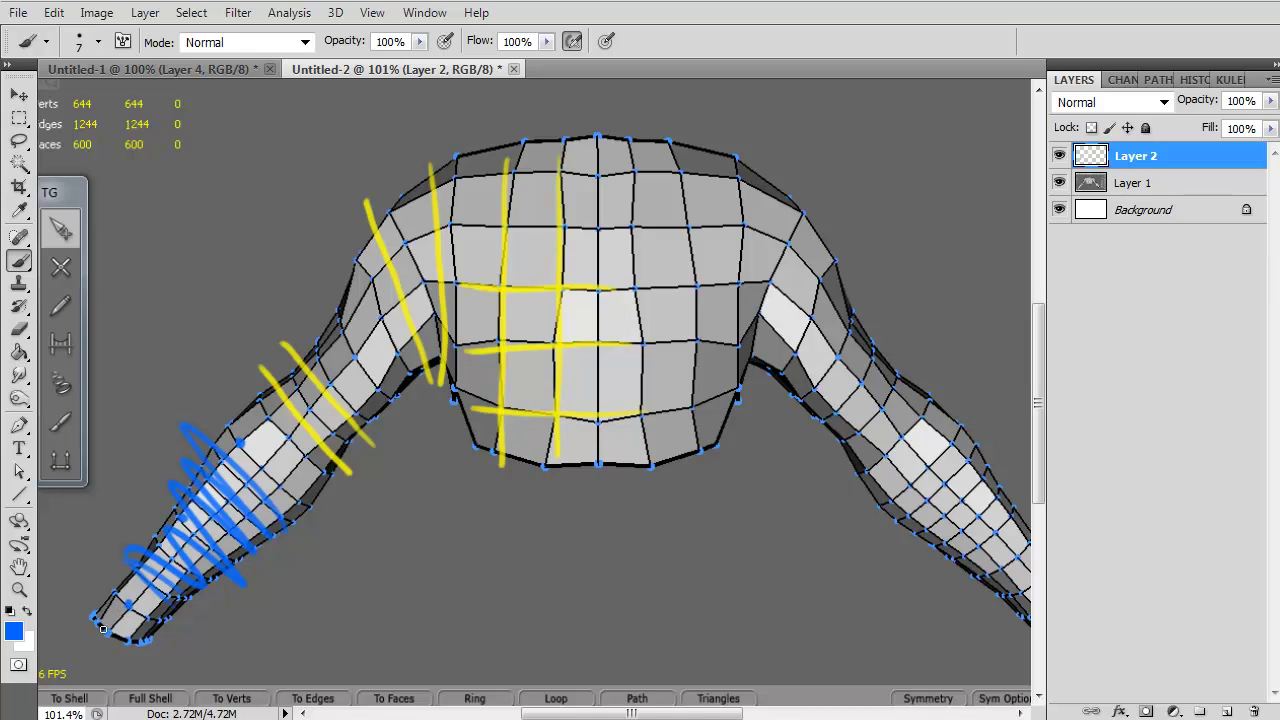
pyautogui.moveTo(109, 624)
pyautogui.mouseDown()
pyautogui.moveTo(102, 604)
pyautogui.moveTo(155, 630)
pyautogui.mouseUp()
pyautogui.moveTo(258, 506)
pyautogui.mouseDown()
pyautogui.moveTo(242, 538)
pyautogui.moveTo(164, 514)
pyautogui.moveTo(150, 576)
pyautogui.mouseUp()
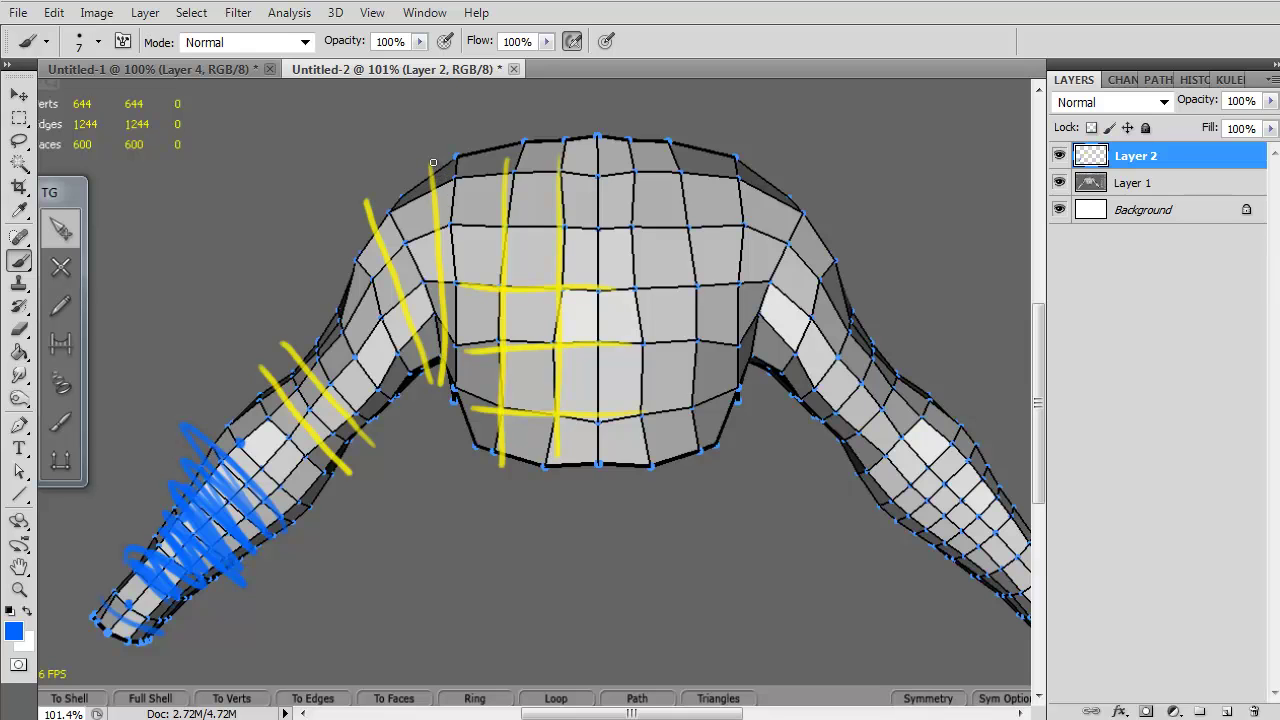
# - Change the foreground colour and paint over the cross lines at the shoulder and upper arm
pyautogui.click(14, 629)
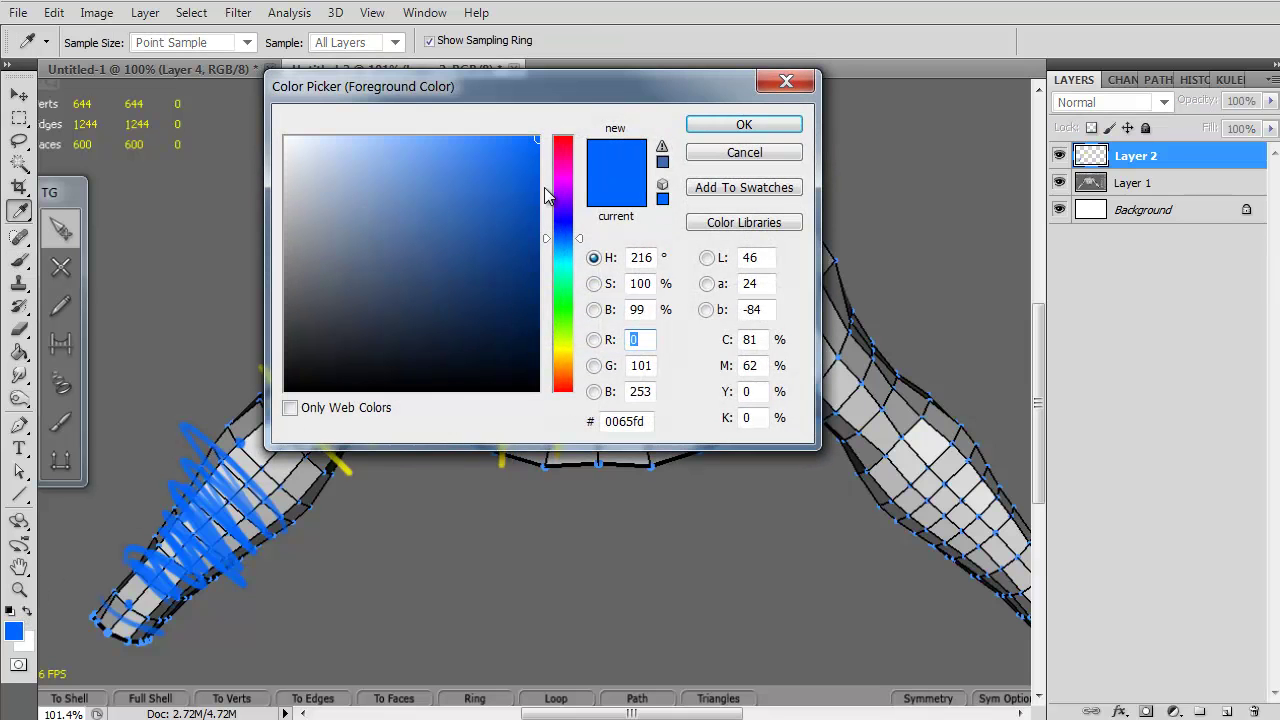
pyautogui.moveTo(552, 195); pyautogui.dragTo(600, 128)
pyautogui.click(700, 124)
pyautogui.moveTo(430, 165)
pyautogui.mouseDown()
pyautogui.moveTo(447, 375)
pyautogui.moveTo(398, 170)
pyautogui.moveTo(431, 388)
pyautogui.mouseUp()
pyautogui.moveTo(373, 446)
pyautogui.mouseDown()
pyautogui.moveTo(277, 338)
pyautogui.moveTo(364, 468)
pyautogui.moveTo(251, 360)
pyautogui.mouseUp()
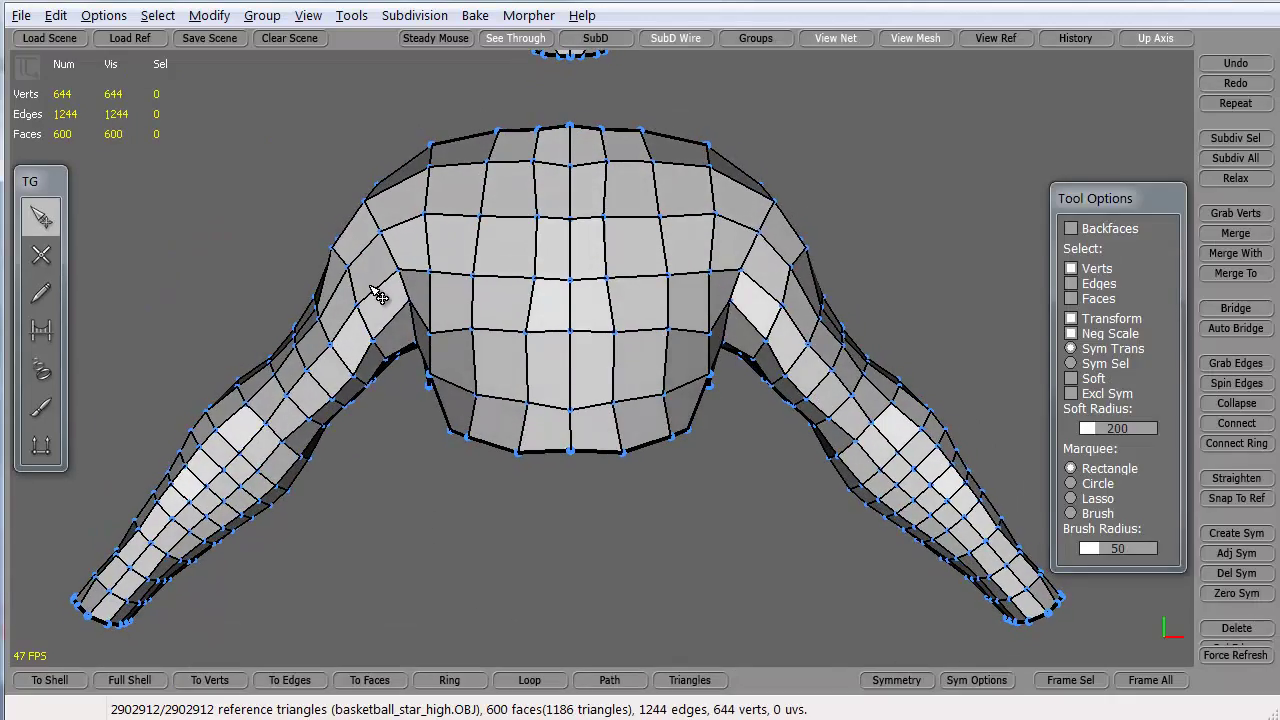
# - Return to the retopology program, frame the head mesh and show the high-poly reference model beneath it
pyautogui.keyDown('alt'); pyautogui.moveTo(371, 287); pyautogui.dragTo(381, 423, button='middle'); pyautogui.keyUp('alt')
pyautogui.keyDown('alt'); pyautogui.moveTo(358, 326); pyautogui.dragTo(397, 384, button='right'); pyautogui.keyUp('alt')
pyautogui.keyDown('alt'); pyautogui.moveTo(383, 369); pyautogui.dragTo(366, 401, button='middle'); pyautogui.keyUp('alt')
pyautogui.keyDown('alt'); pyautogui.moveTo(295, 447); pyautogui.dragTo(306, 439, button='middle'); pyautogui.keyUp('alt')
pyautogui.keyDown('alt'); pyautogui.moveTo(311, 599); pyautogui.dragTo(334, 495, button='middle'); pyautogui.keyUp('alt')
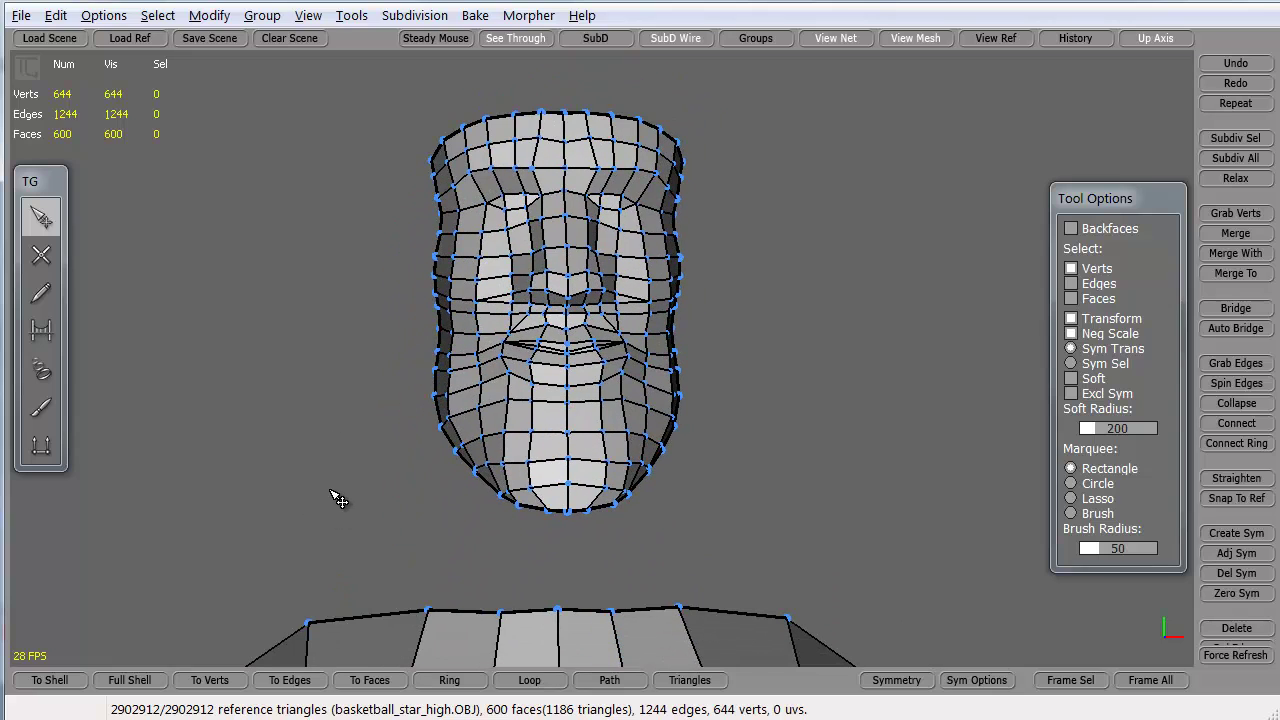
pyautogui.keyDown('alt'); pyautogui.moveTo(308, 372); pyautogui.dragTo(299, 375, button='middle'); pyautogui.keyUp('alt')
pyautogui.keyDown('alt'); pyautogui.moveTo(300, 376); pyautogui.dragTo(310, 380); pyautogui.keyUp('alt')
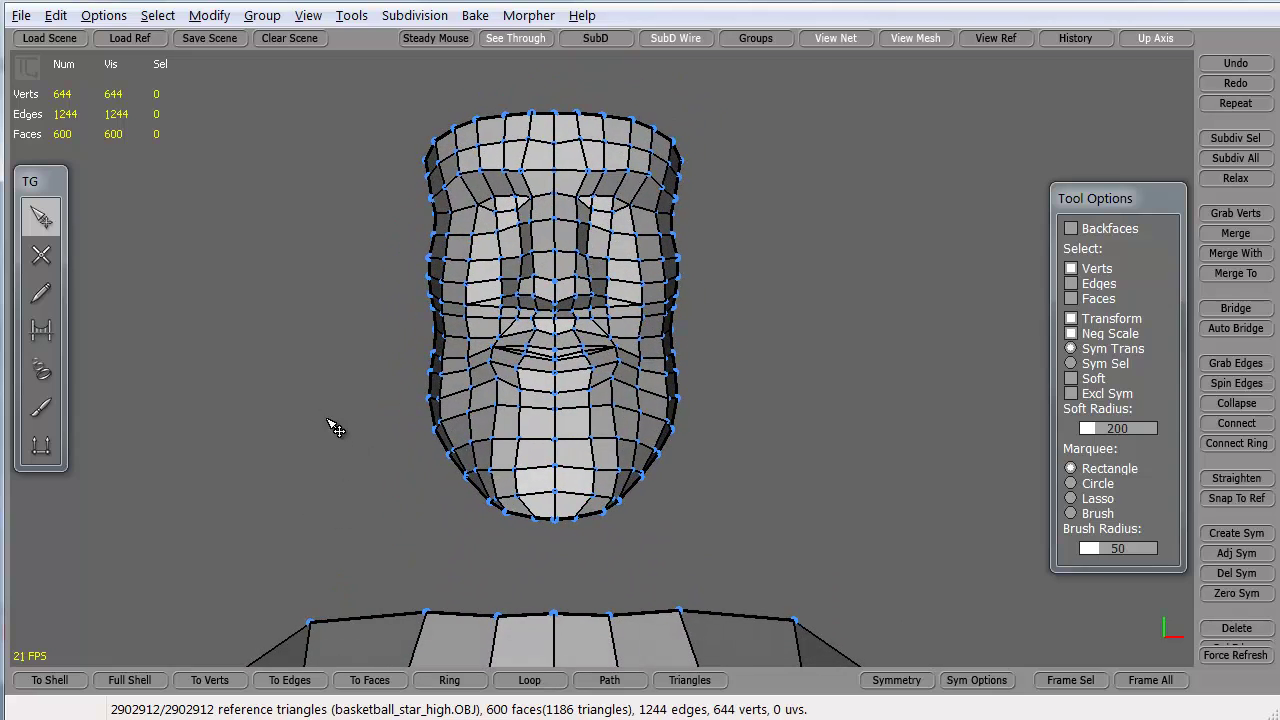
pyautogui.click(984, 37)
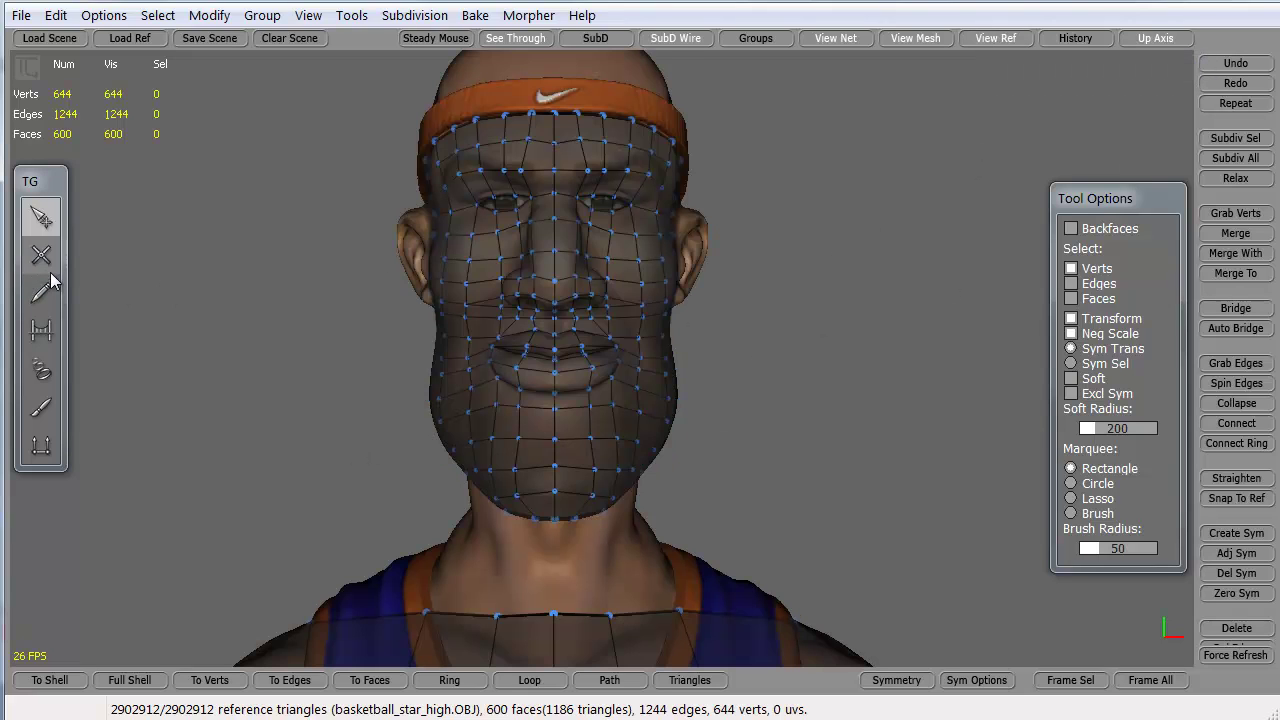
# - Examine from several angles and distances how the face mesh's edges follow the eyes, nose, mouth and jaw of the reference
pyautogui.moveTo(170, 311); pyautogui.dragTo(378, 418, button='middle')
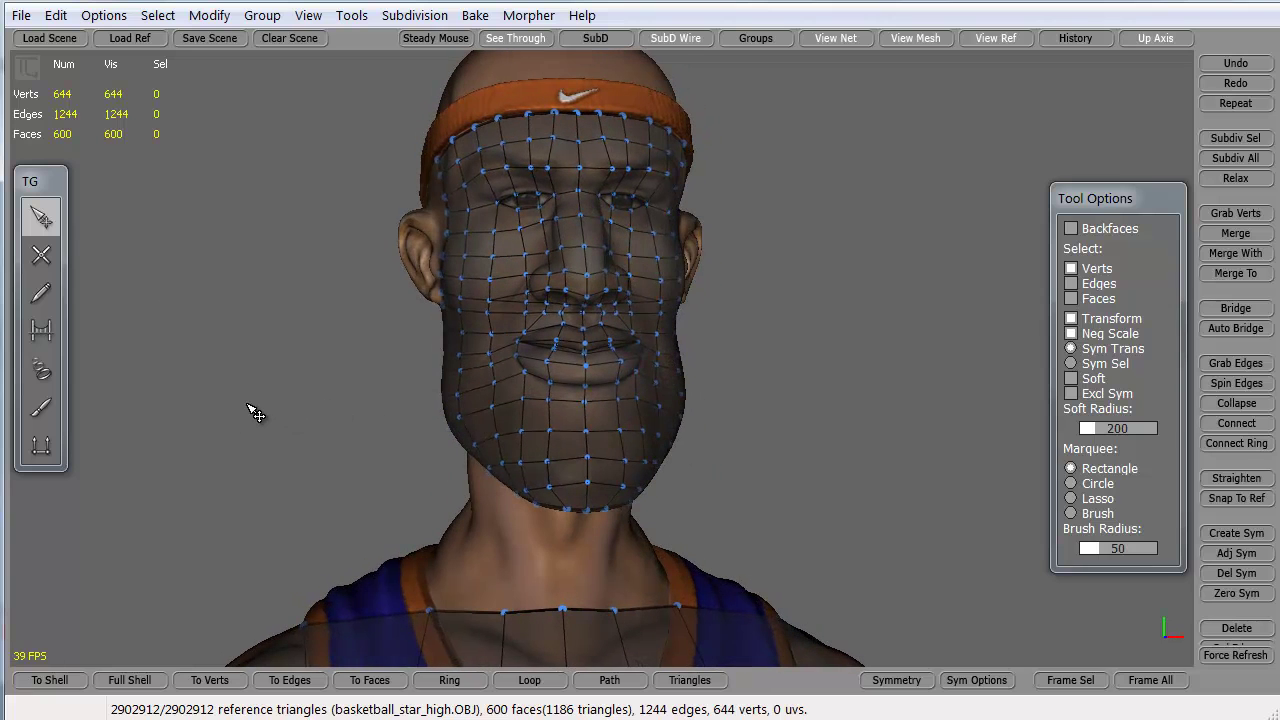
pyautogui.moveTo(252, 414); pyautogui.dragTo(280, 404, button='middle')
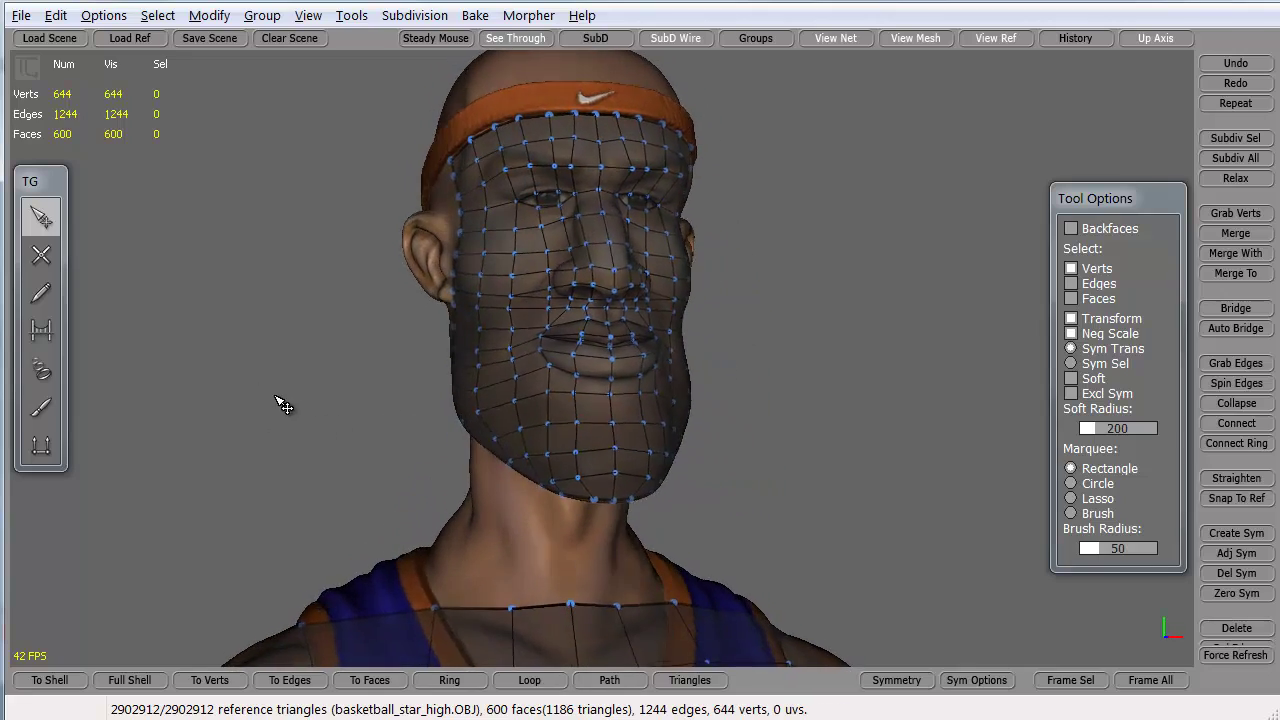
pyautogui.moveTo(393, 425); pyautogui.dragTo(257, 417, button='middle')
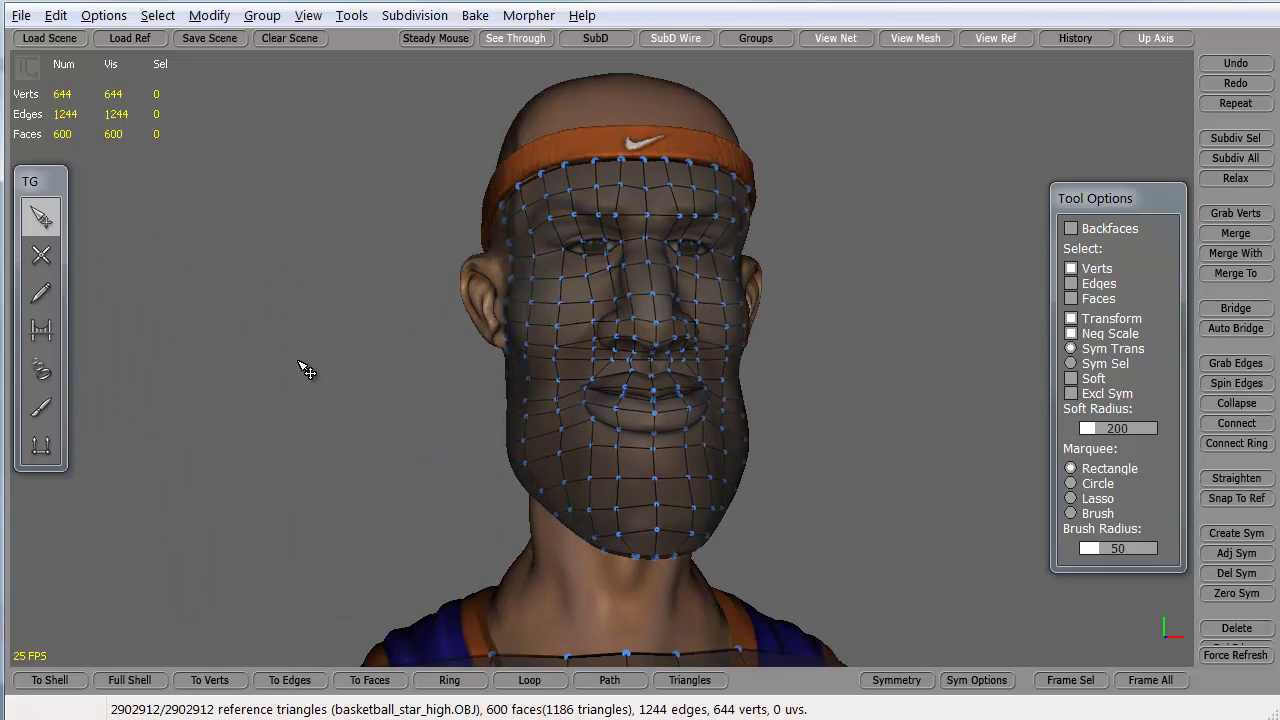
pyautogui.keyDown('alt'); pyautogui.moveTo(298, 361); pyautogui.dragTo(407, 443, button='right'); pyautogui.keyUp('alt')
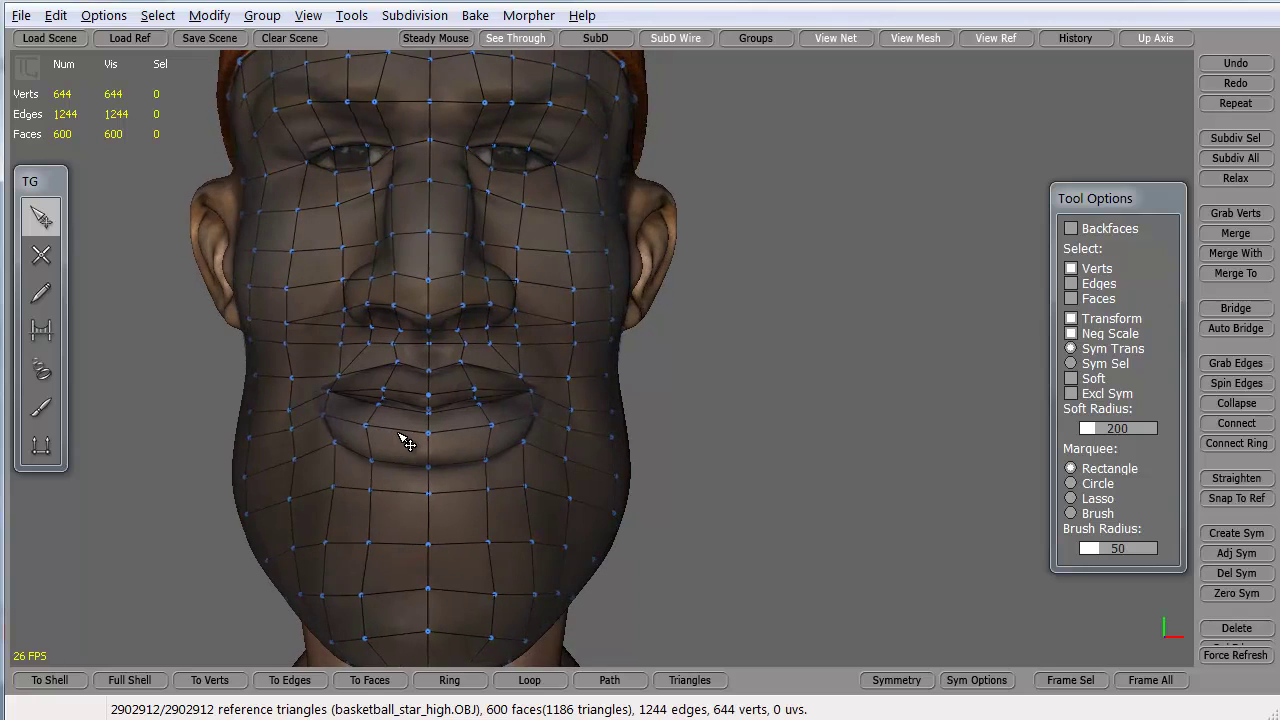
pyautogui.keyDown('alt'); pyautogui.moveTo(398, 434); pyautogui.dragTo(469, 461, button='middle'); pyautogui.keyUp('alt')
pyautogui.keyDown('alt'); pyautogui.moveTo(469, 461); pyautogui.dragTo(497, 463, button='right'); pyautogui.keyUp('alt')
pyautogui.keyDown('alt'); pyautogui.moveTo(497, 463); pyautogui.dragTo(552, 458, button='middle'); pyautogui.keyUp('alt')
pyautogui.keyDown('alt'); pyautogui.moveTo(552, 458); pyautogui.dragTo(541, 448, button='right'); pyautogui.keyUp('alt')
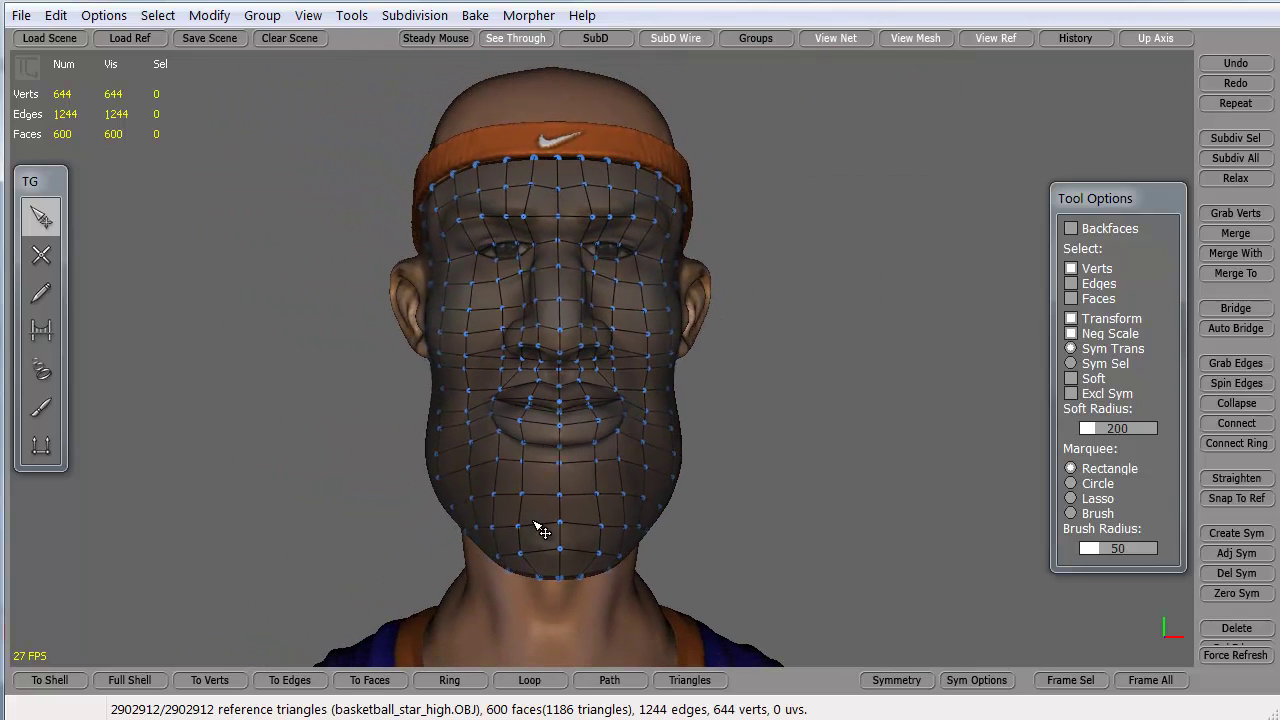
pyautogui.moveTo(297, 446); pyautogui.dragTo(329, 451, button='middle')
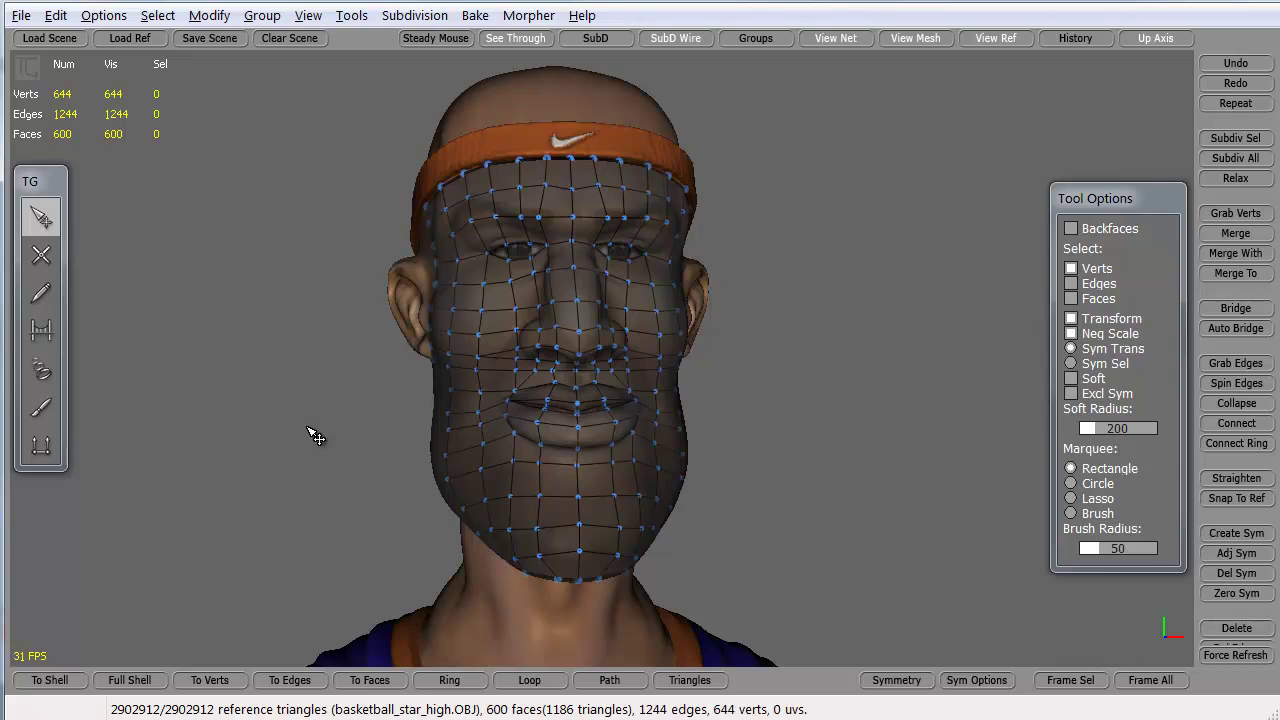
pyautogui.moveTo(314, 434); pyautogui.dragTo(305, 441, button='middle')
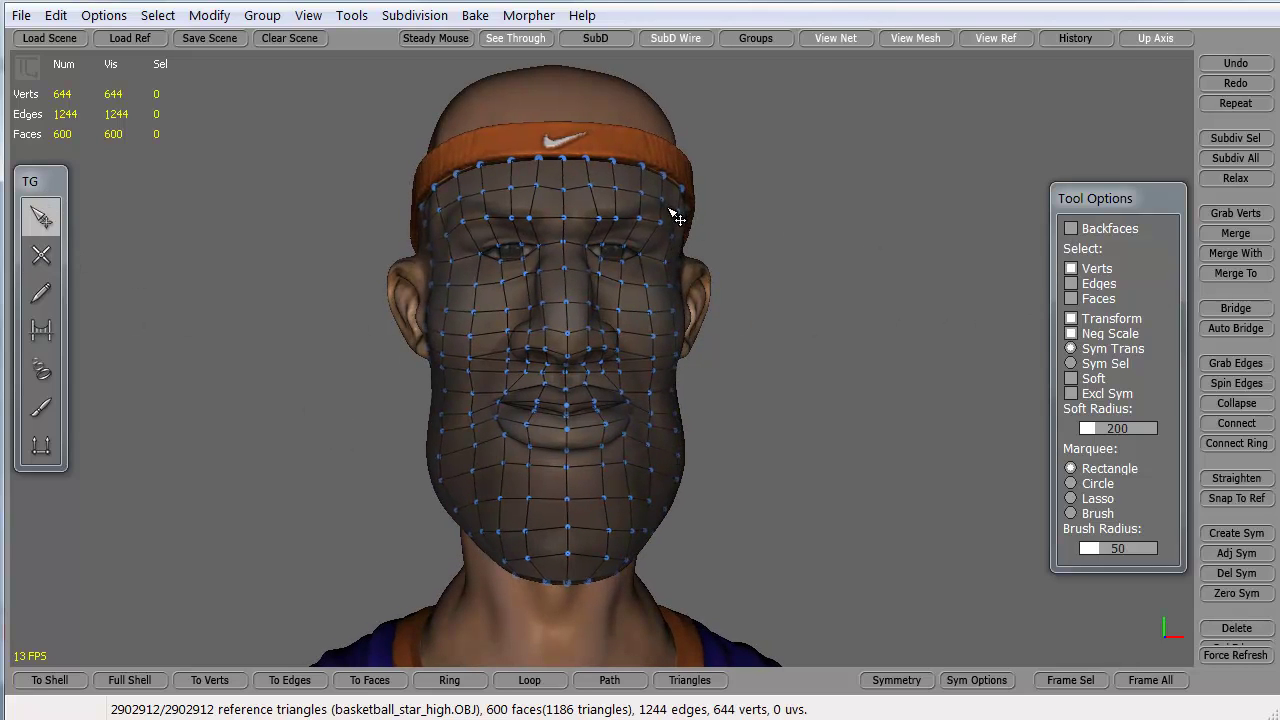
pyautogui.moveTo(1094, 197); pyautogui.dragTo(116, 274)
pyautogui.moveTo(36, 180); pyautogui.dragTo(39, 78)
pyautogui.moveTo(125, 275); pyautogui.dragTo(1104, 193)
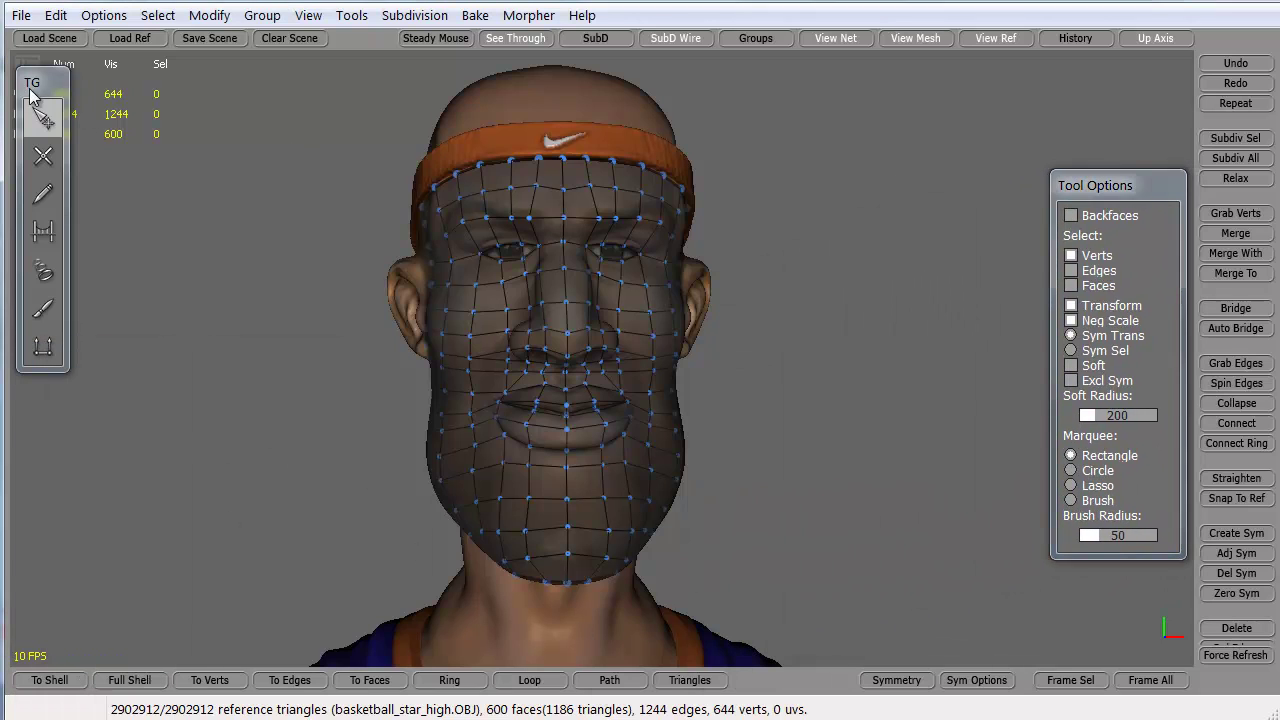
pyautogui.moveTo(34, 82); pyautogui.dragTo(40, 168)
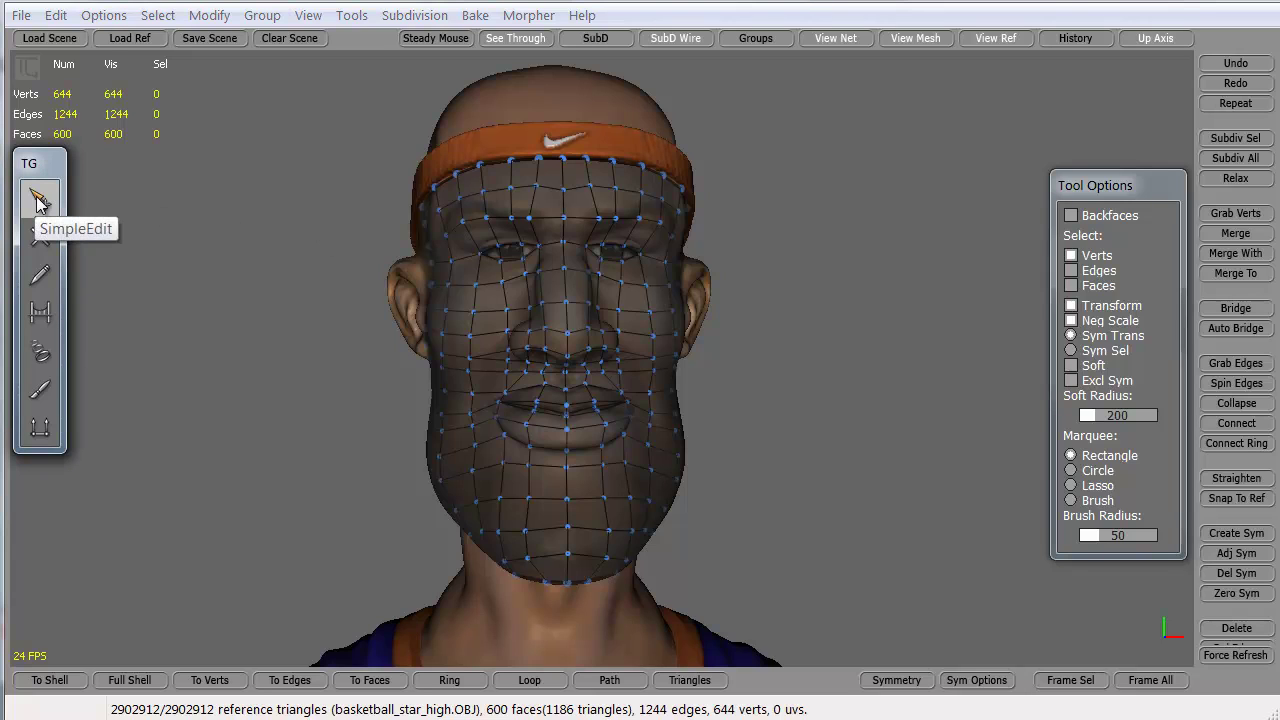
# - With SimpleEdit, enable vertex, edge and face selection and select the mesh area over one eyebrow and eye
pyautogui.click(42, 201)
pyautogui.moveTo(436, 141); pyautogui.dragTo(531, 268)
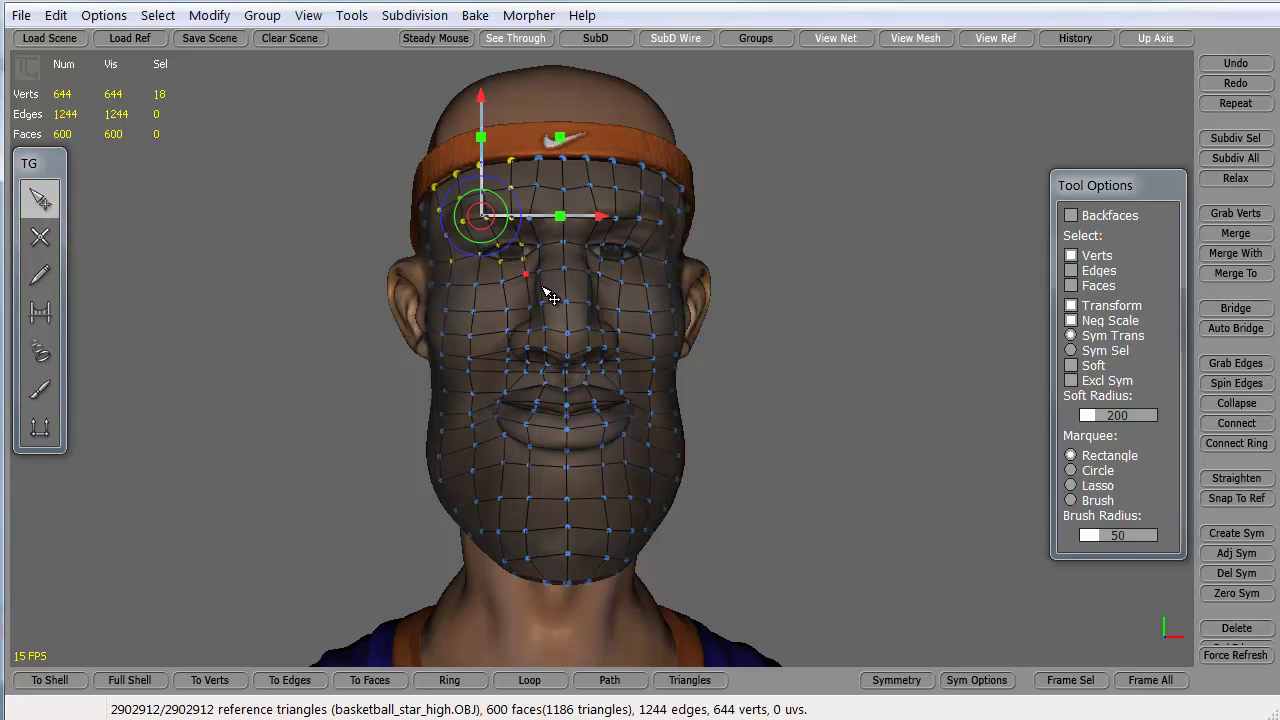
pyautogui.click(1073, 270)
pyautogui.moveTo(850, 310); pyautogui.dragTo(590, 447)
pyautogui.click(1071, 285)
pyautogui.moveTo(372, 126); pyautogui.dragTo(564, 283)
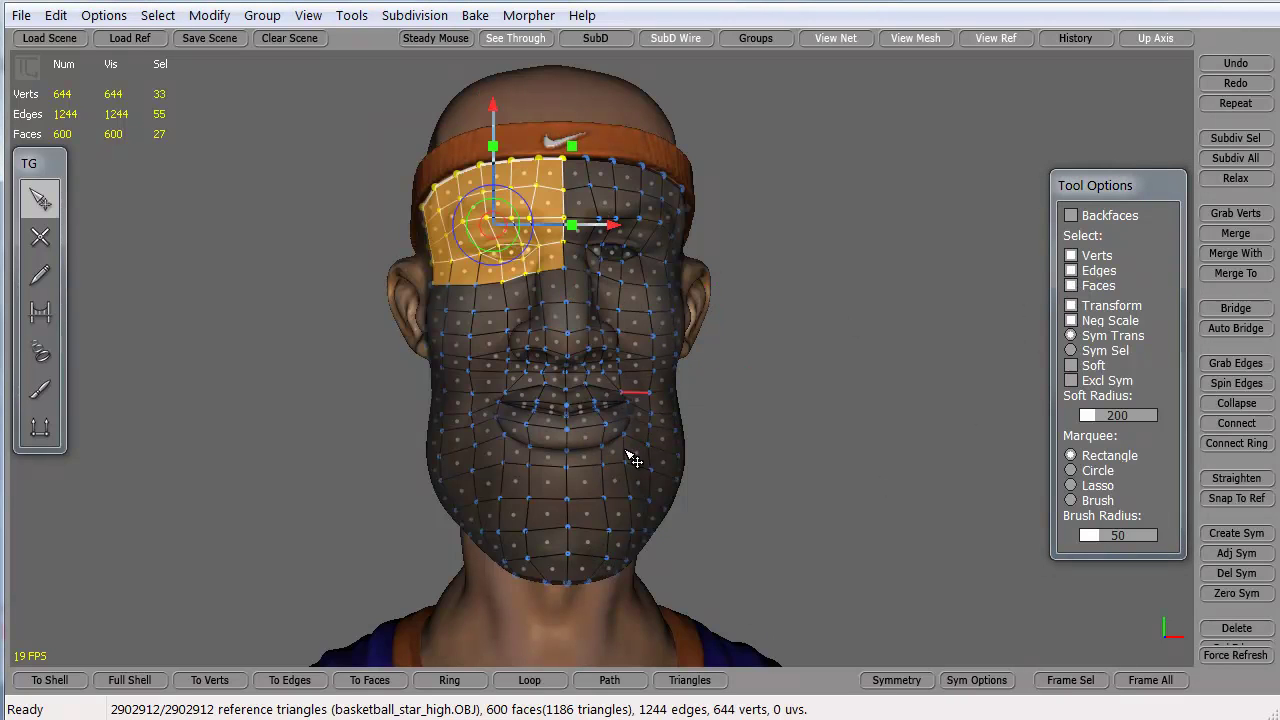
pyautogui.click(1072, 284)
pyautogui.click(40, 237)
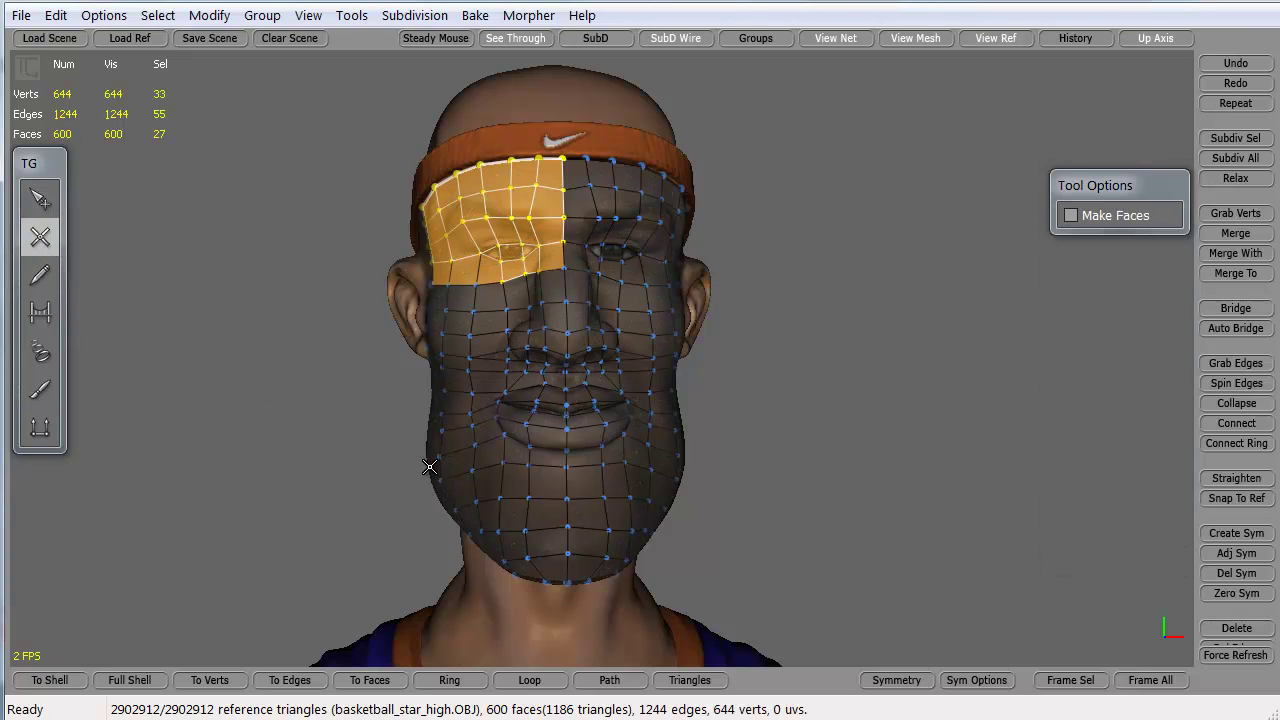
pyautogui.click(41, 279)
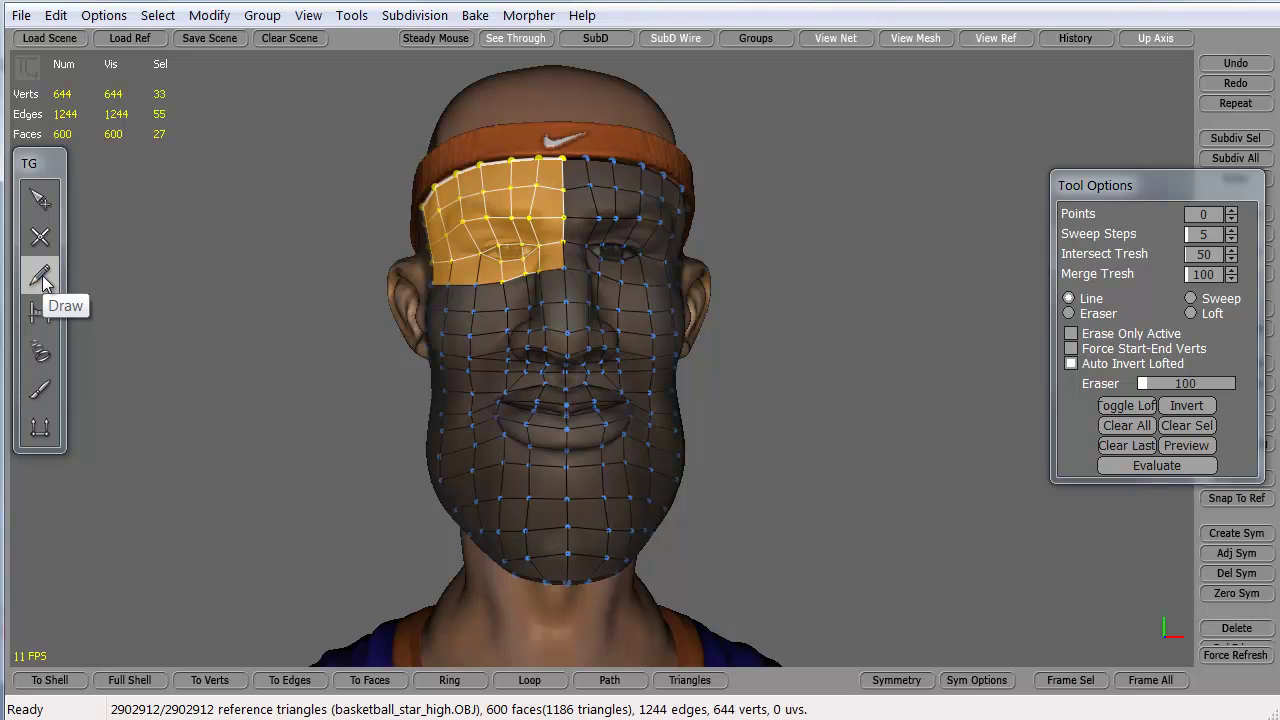
pyautogui.click(39, 235)
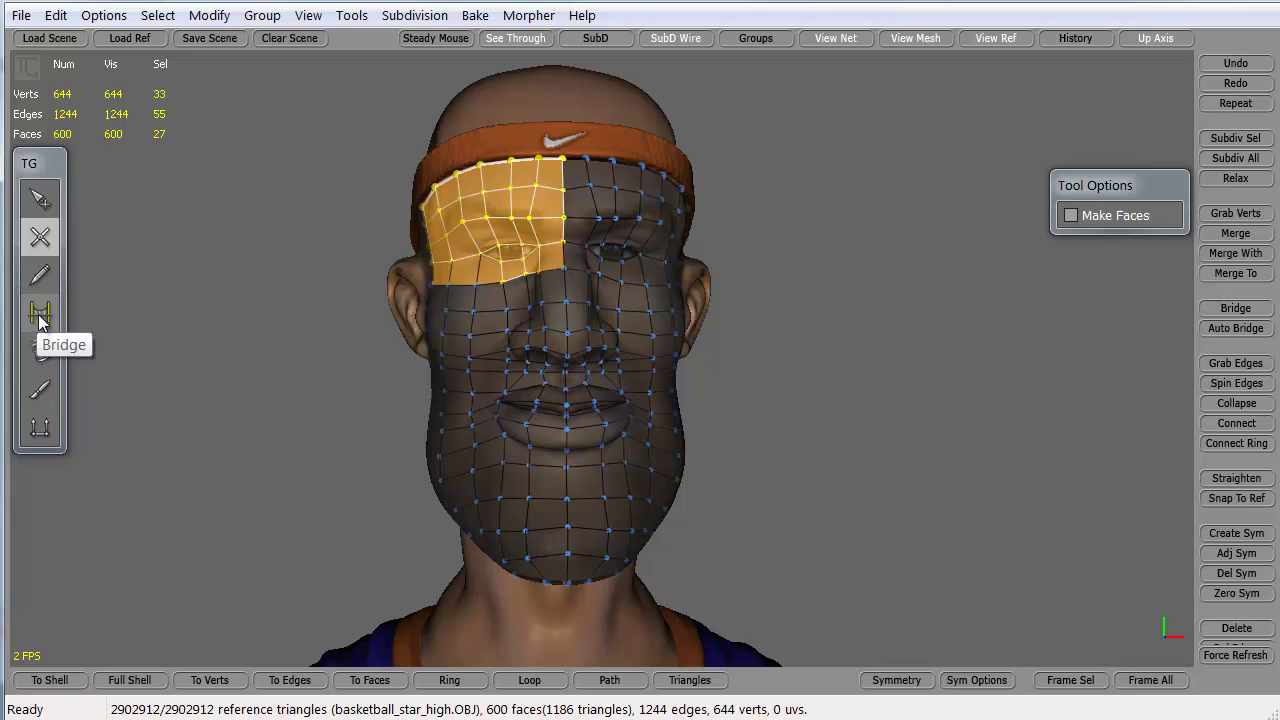
pyautogui.click(40, 200)
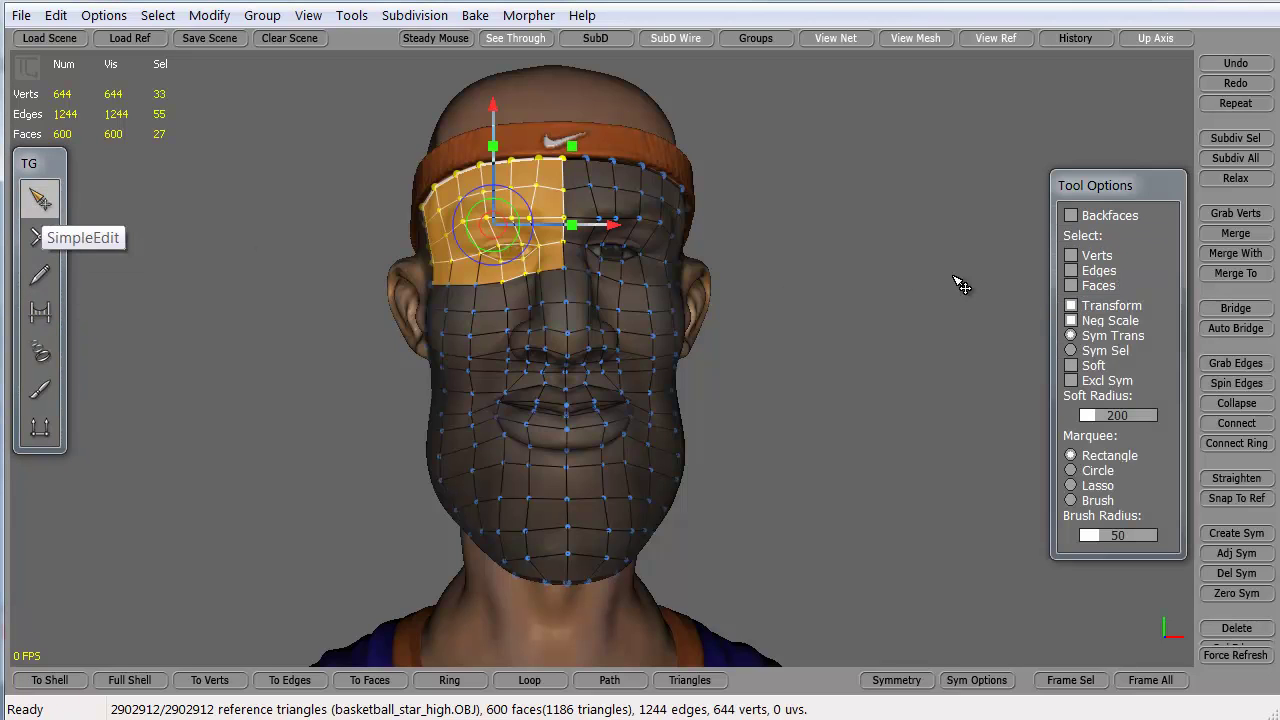
# - Delete the existing mesh across the front of the face, covering its faces, edges and vertices
pyautogui.click(1071, 285)
pyautogui.moveTo(276, 110); pyautogui.dragTo(845, 678)
pyautogui.press('Delete')
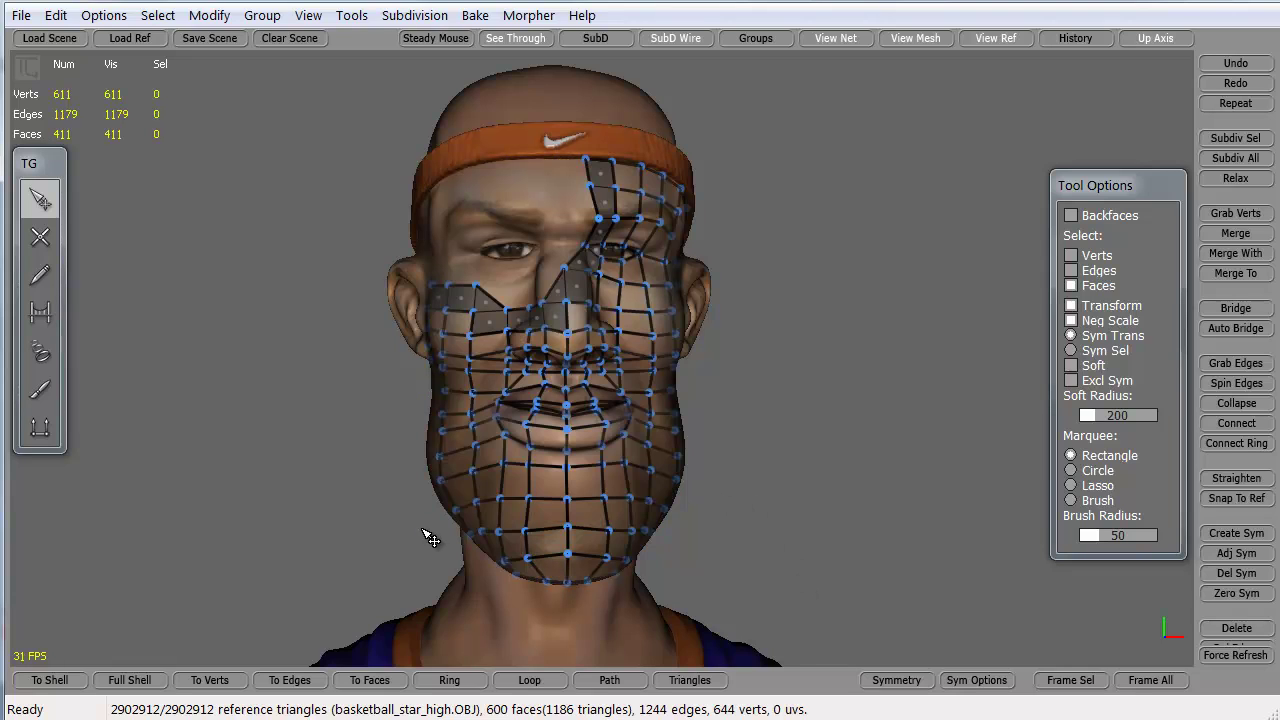
pyautogui.moveTo(330, 128); pyautogui.dragTo(837, 633)
pyautogui.press('Delete')
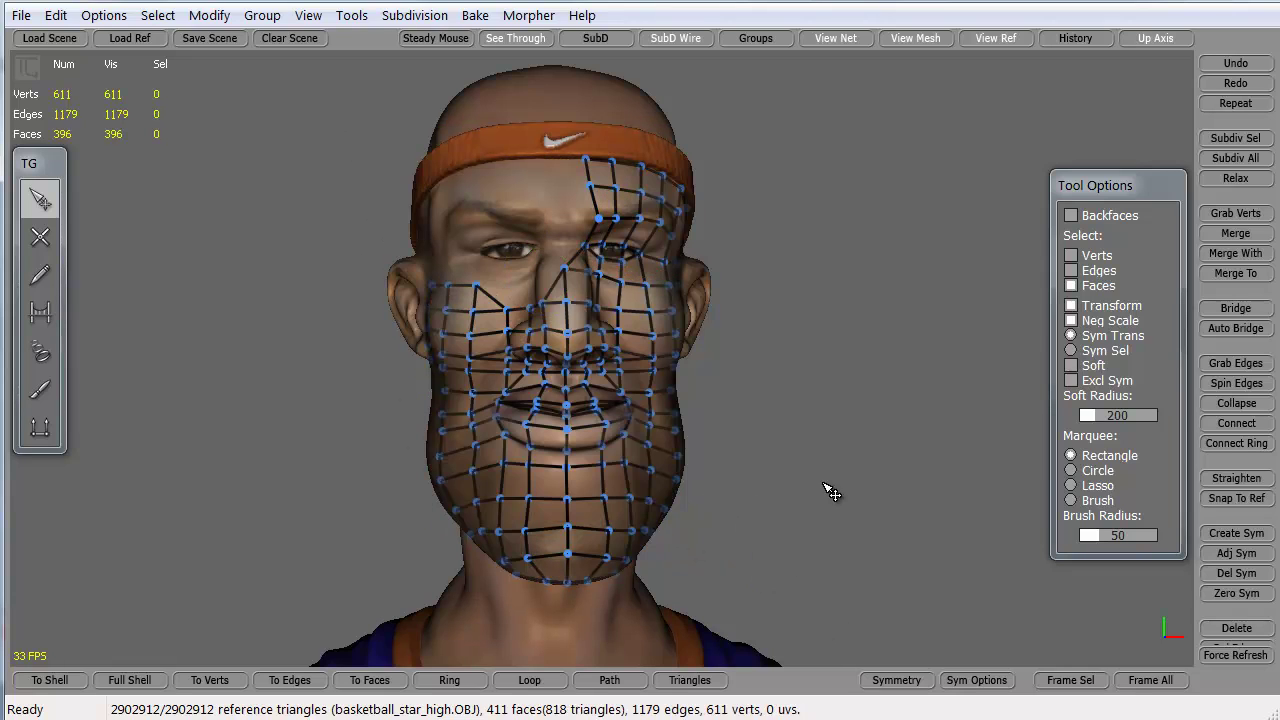
pyautogui.click(1071, 286)
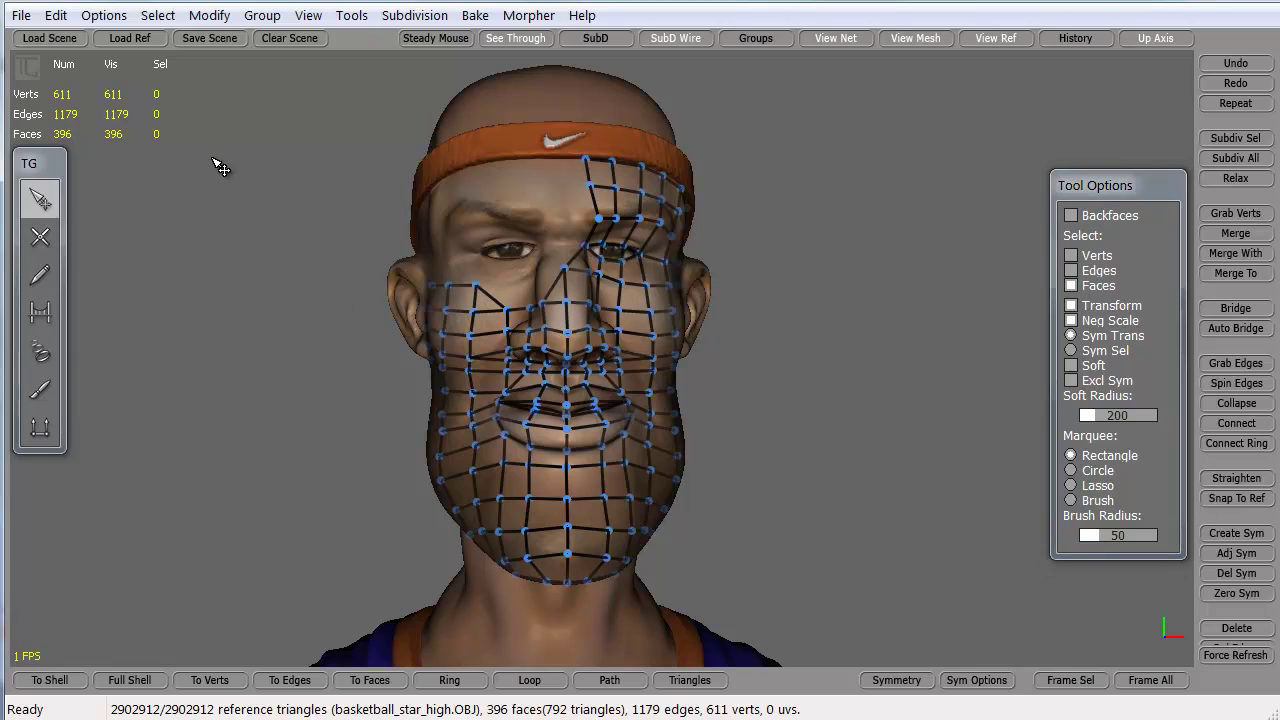
pyautogui.moveTo(205, 105); pyautogui.dragTo(834, 622)
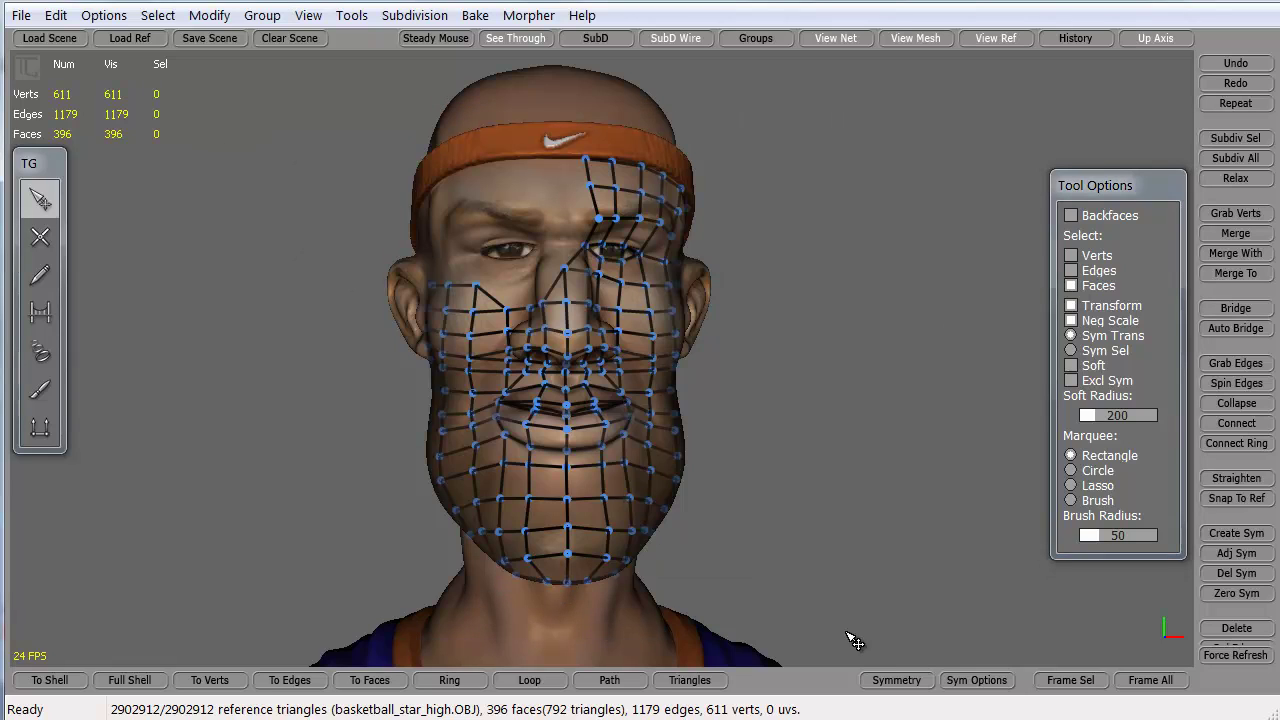
pyautogui.click(1071, 256)
pyautogui.moveTo(338, 114); pyautogui.dragTo(850, 614)
pyautogui.press('Delete')
# - Delete the leftover vertices and edges along both sides of the jaw and near the ears
pyautogui.moveTo(368, 537); pyautogui.dragTo(146, 500, button='middle')
pyautogui.moveTo(331, 196); pyautogui.dragTo(691, 583)
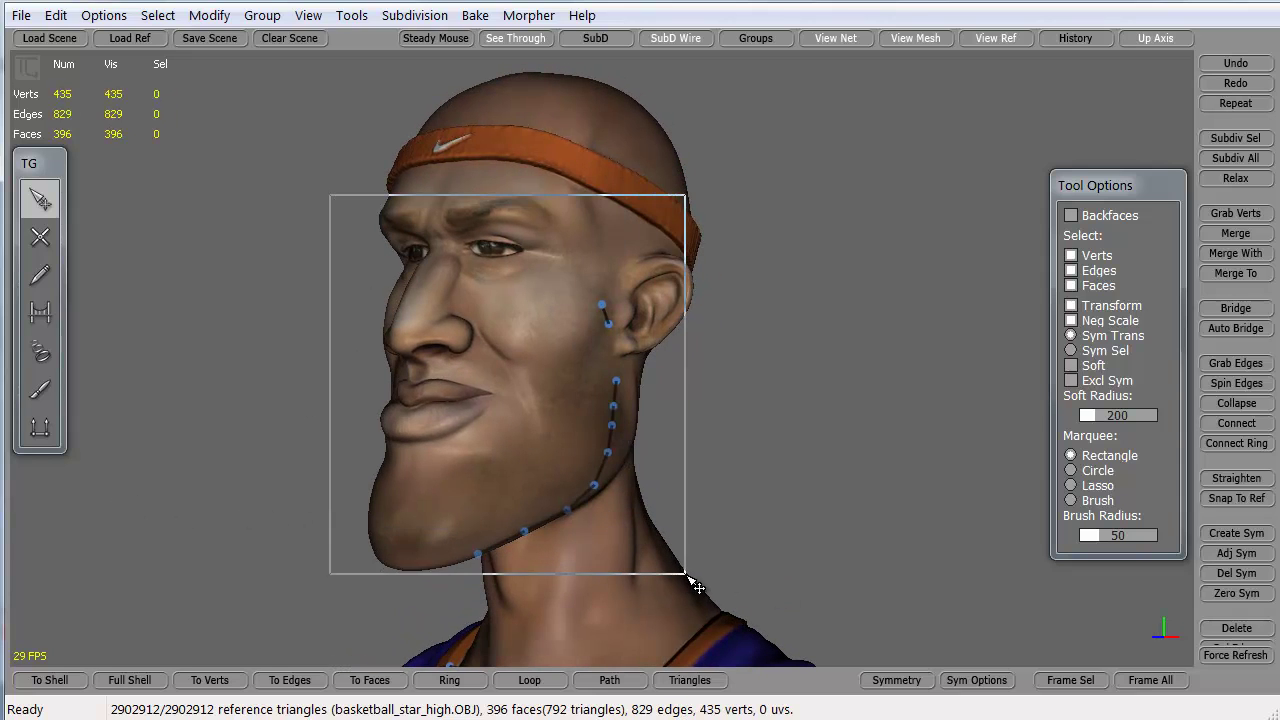
pyautogui.press('Delete')
pyautogui.moveTo(314, 457); pyautogui.dragTo(716, 466, button='middle')
pyautogui.moveTo(434, 328); pyautogui.dragTo(636, 554)
pyautogui.press('Delete')
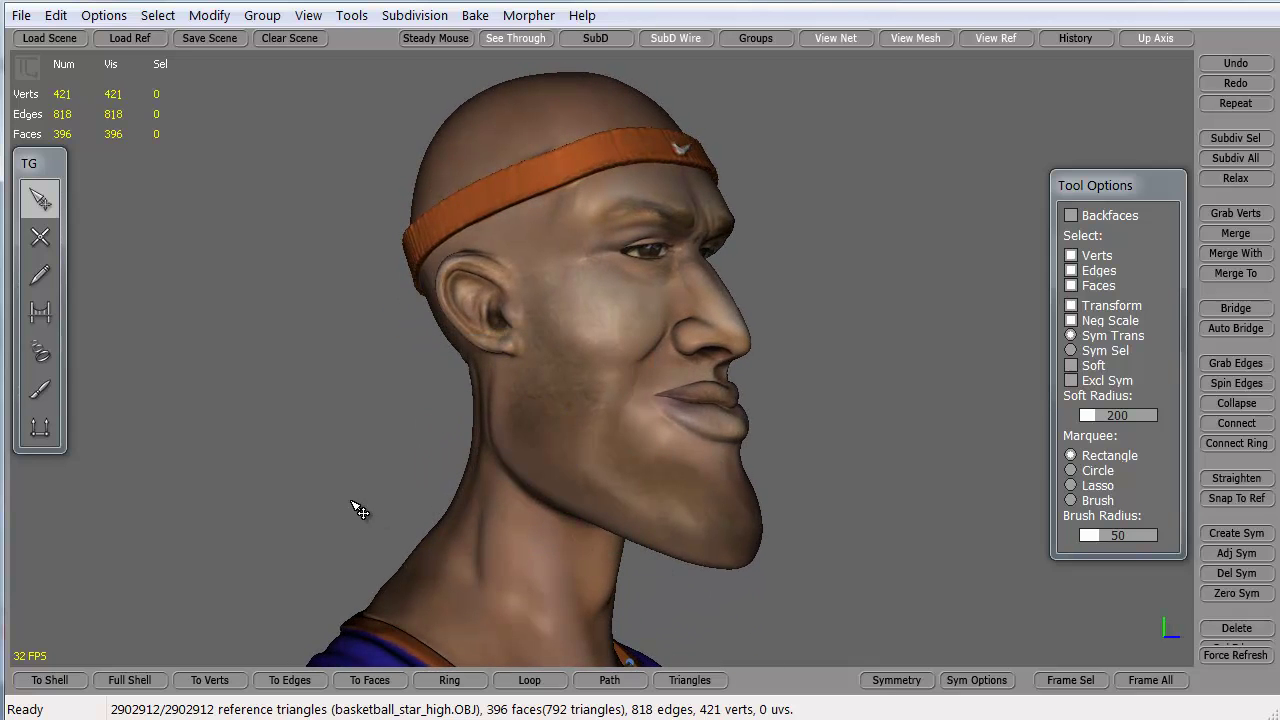
# - Place connected vertices along the parting line of the lips on the character's right half, from the centre around the mouth corner and back
pyautogui.moveTo(500, 531); pyautogui.dragTo(436, 483, button='middle')
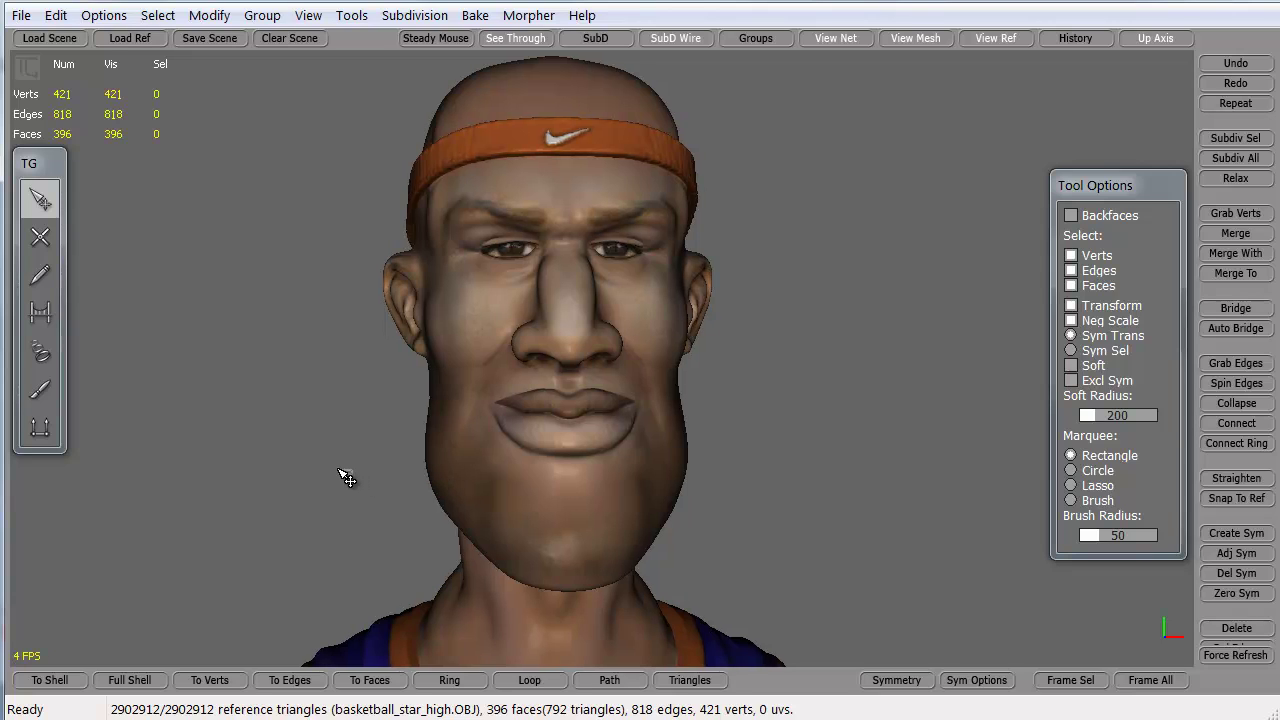
pyautogui.moveTo(346, 483); pyautogui.dragTo(348, 449, button='middle')
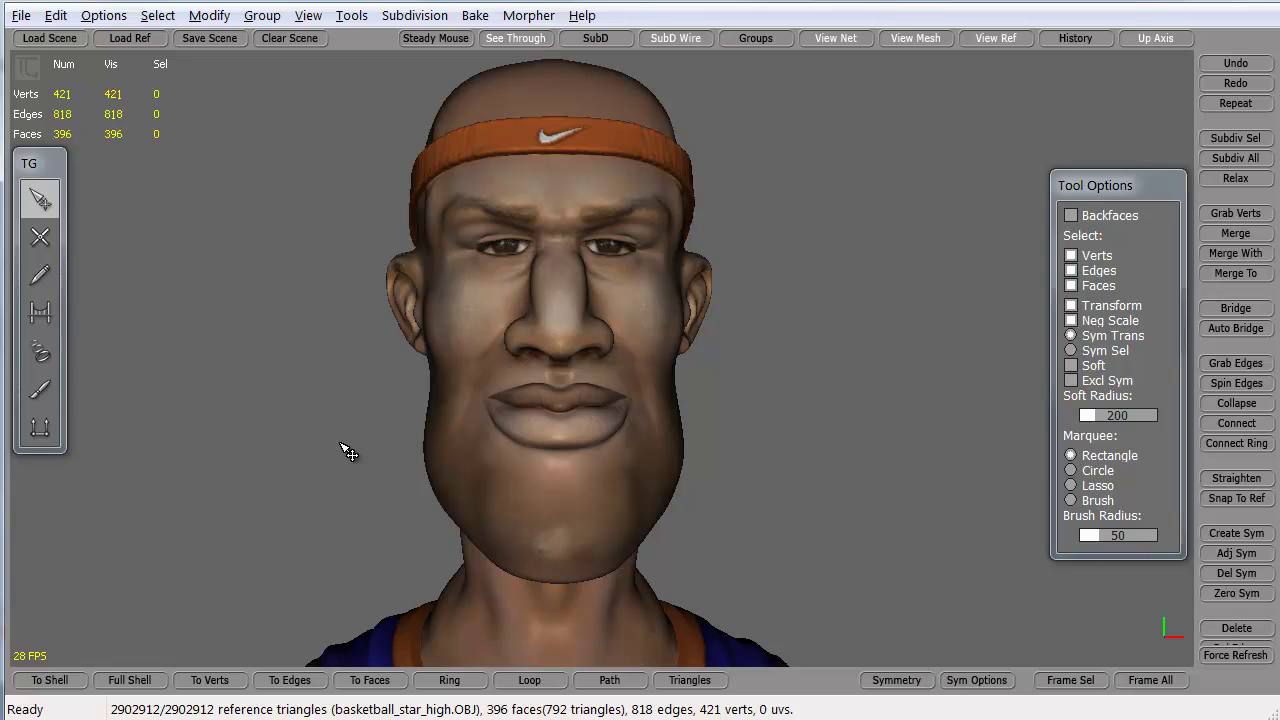
pyautogui.press('w')
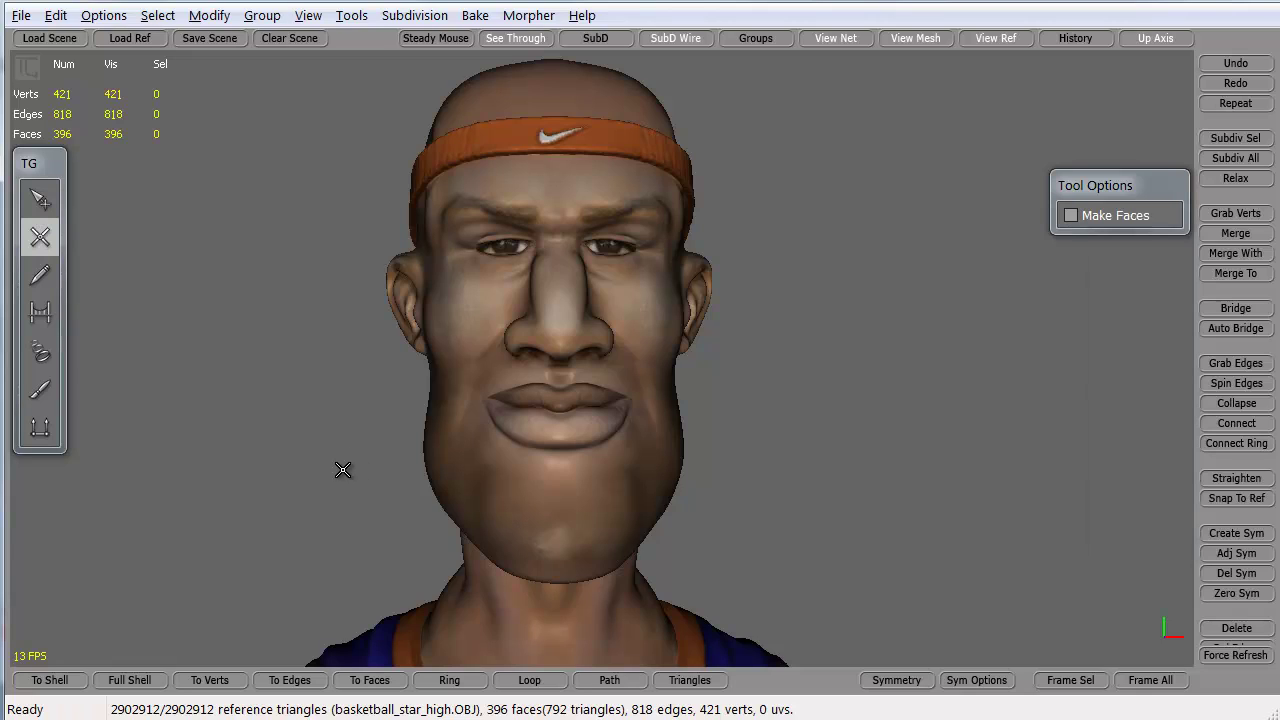
pyautogui.press('q')
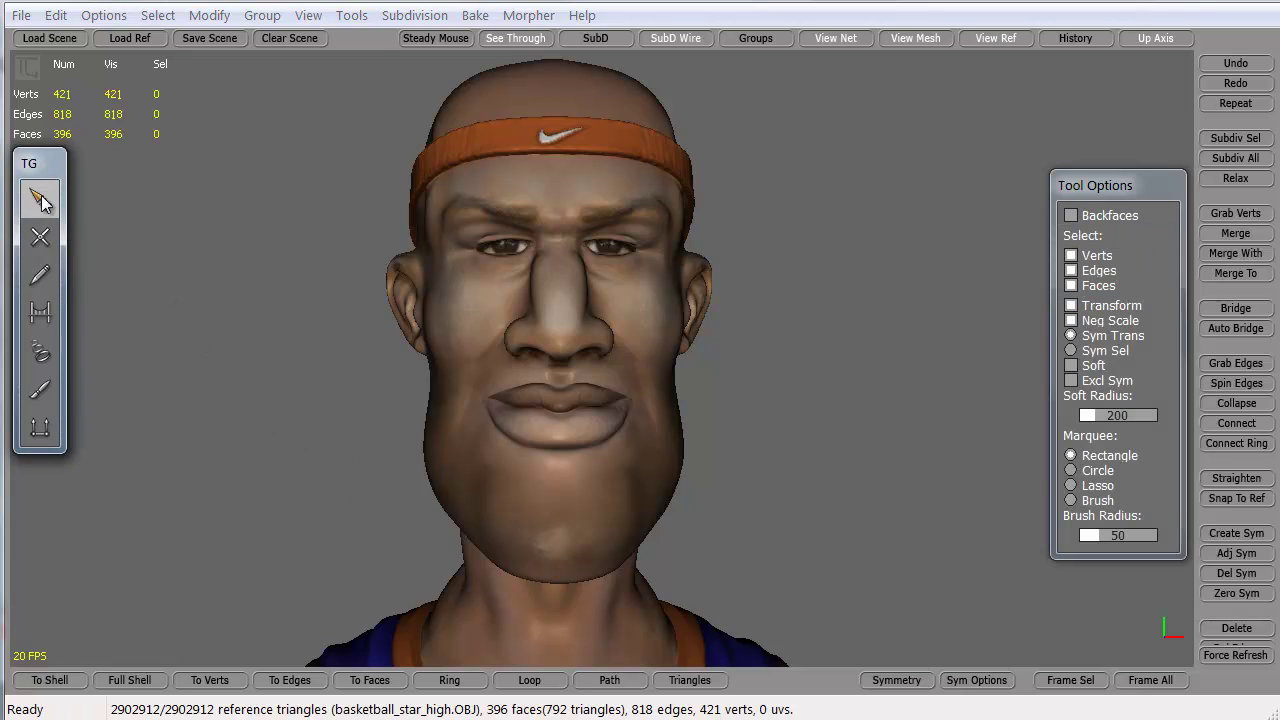
pyautogui.scroll(4, 366, 414)
pyautogui.scroll(3, 378, 432)
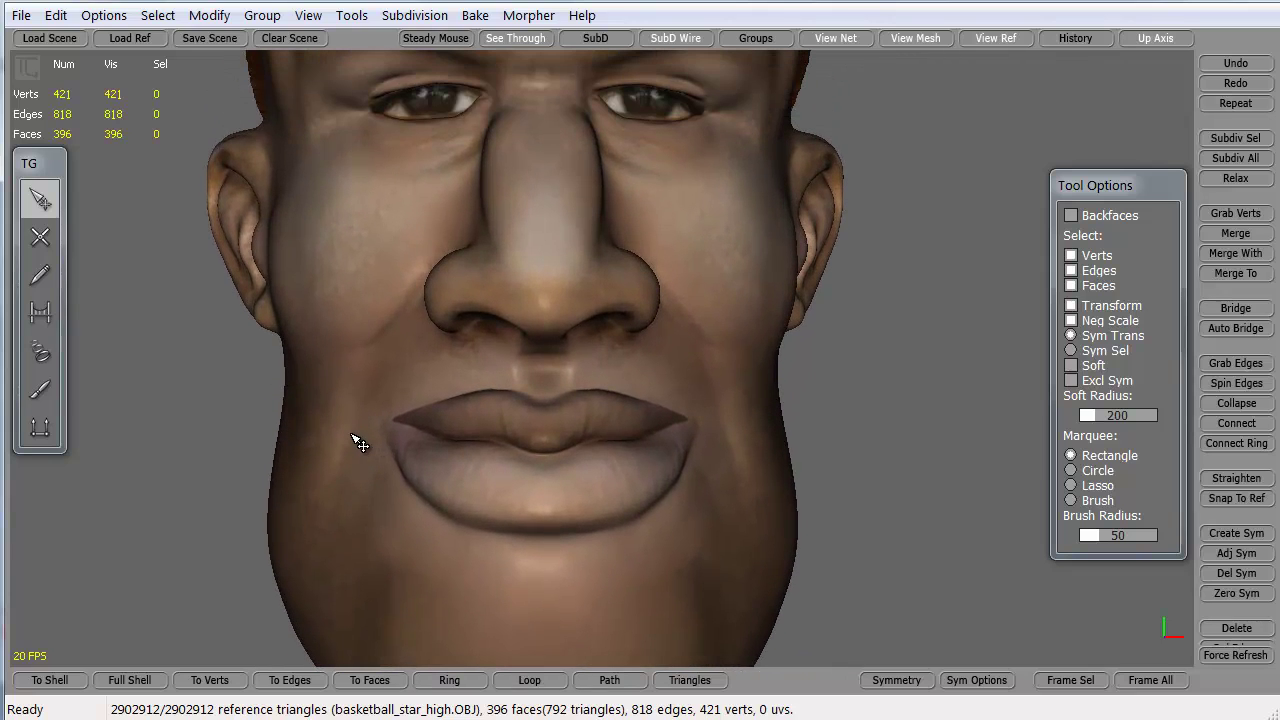
pyautogui.press('w')
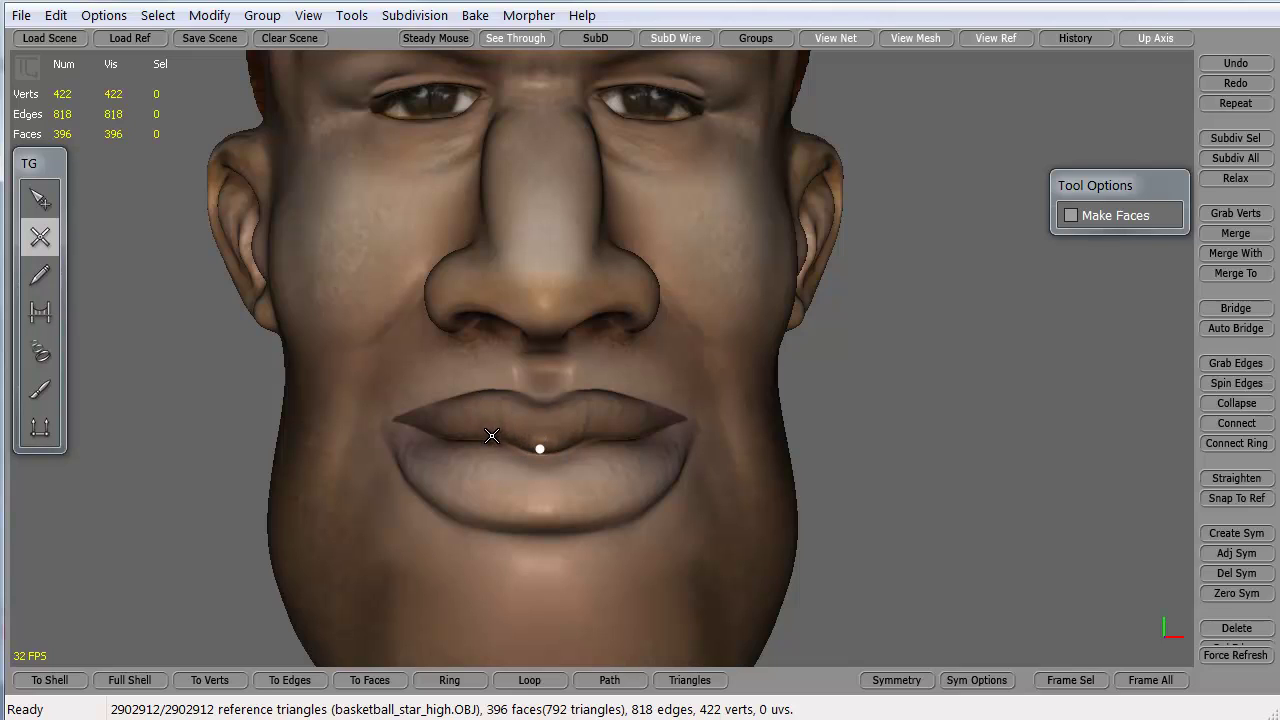
pyautogui.click(486, 434)
pyautogui.click(438, 427)
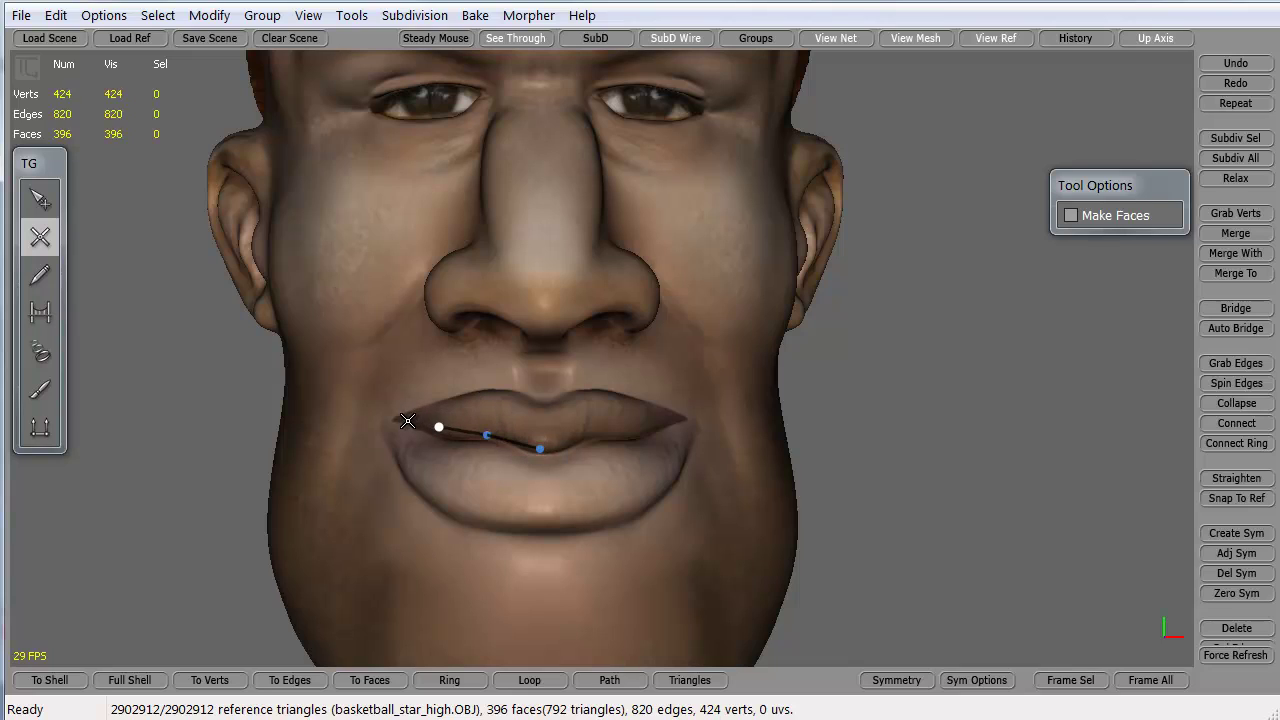
pyautogui.click(405, 420)
pyautogui.click(391, 427)
pyautogui.click(396, 431)
pyautogui.click(470, 449)
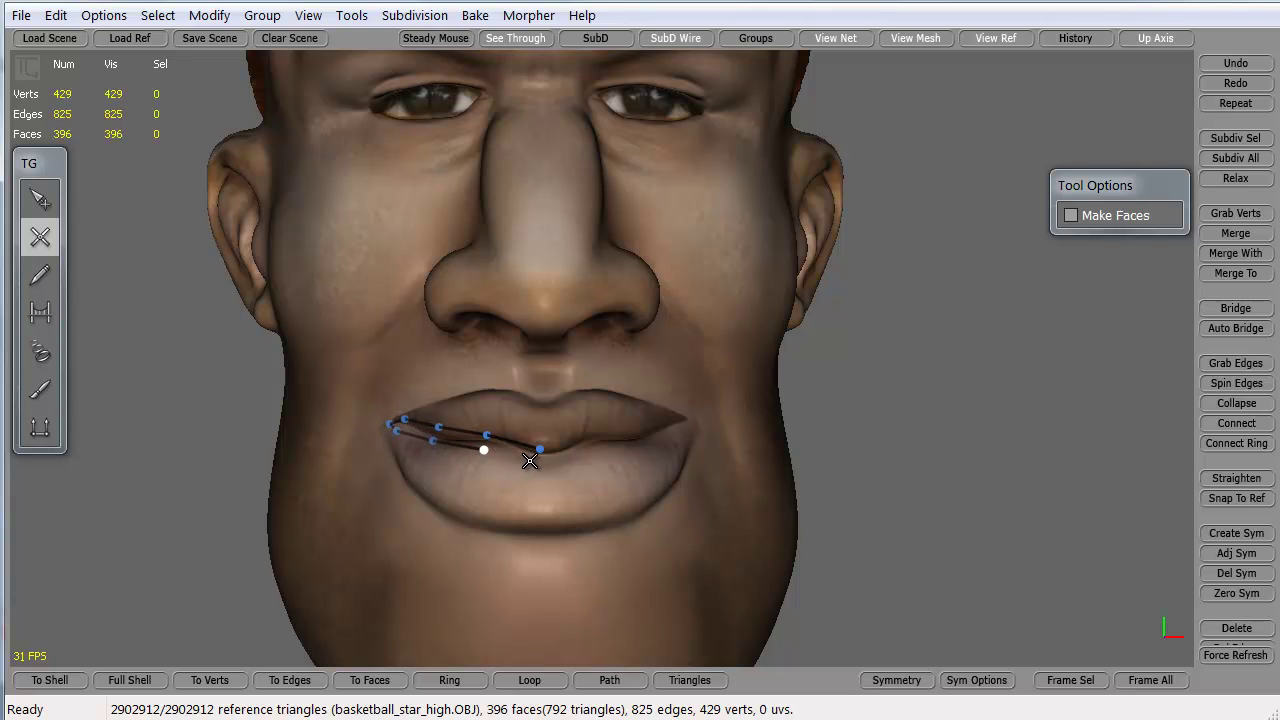
pyautogui.click(530, 460)
# - Add a second edge loop over the lips' surface, from the lower lip's centre around the mouth corner to the upper lip's centre
pyautogui.click(539, 488)
pyautogui.click(486, 483)
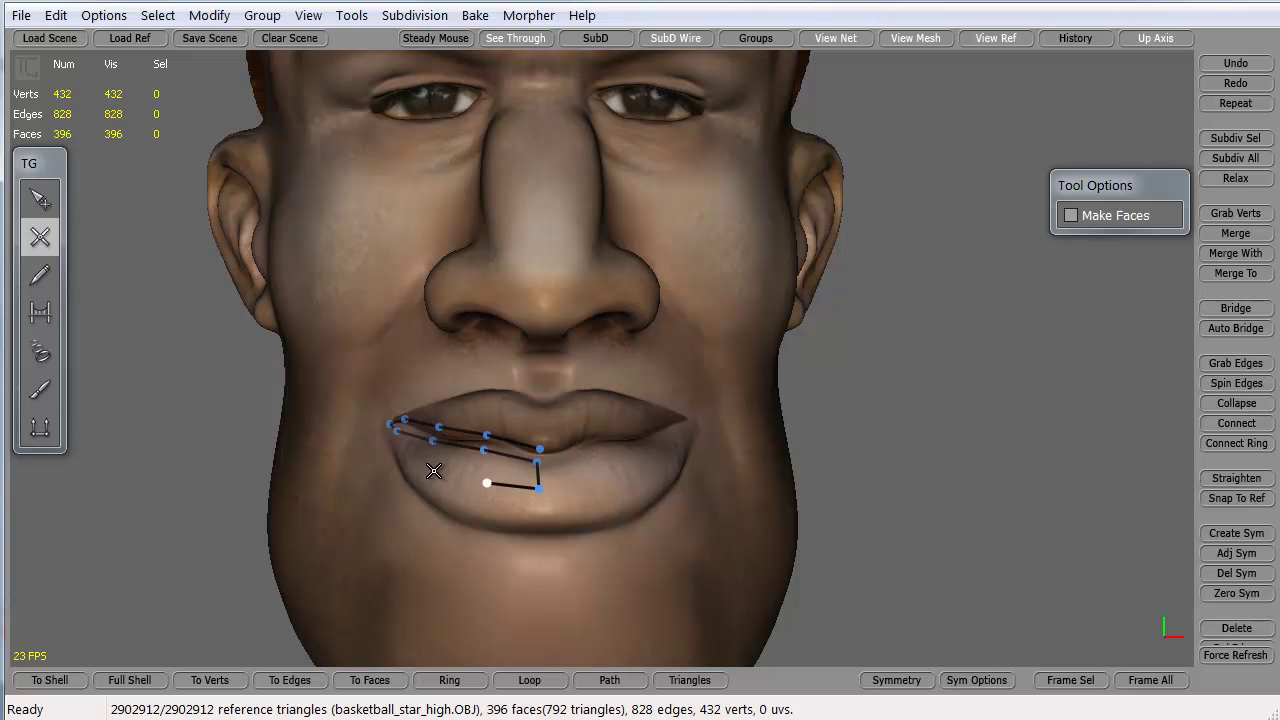
pyautogui.click(391, 442)
pyautogui.click(376, 424)
pyautogui.click(403, 400)
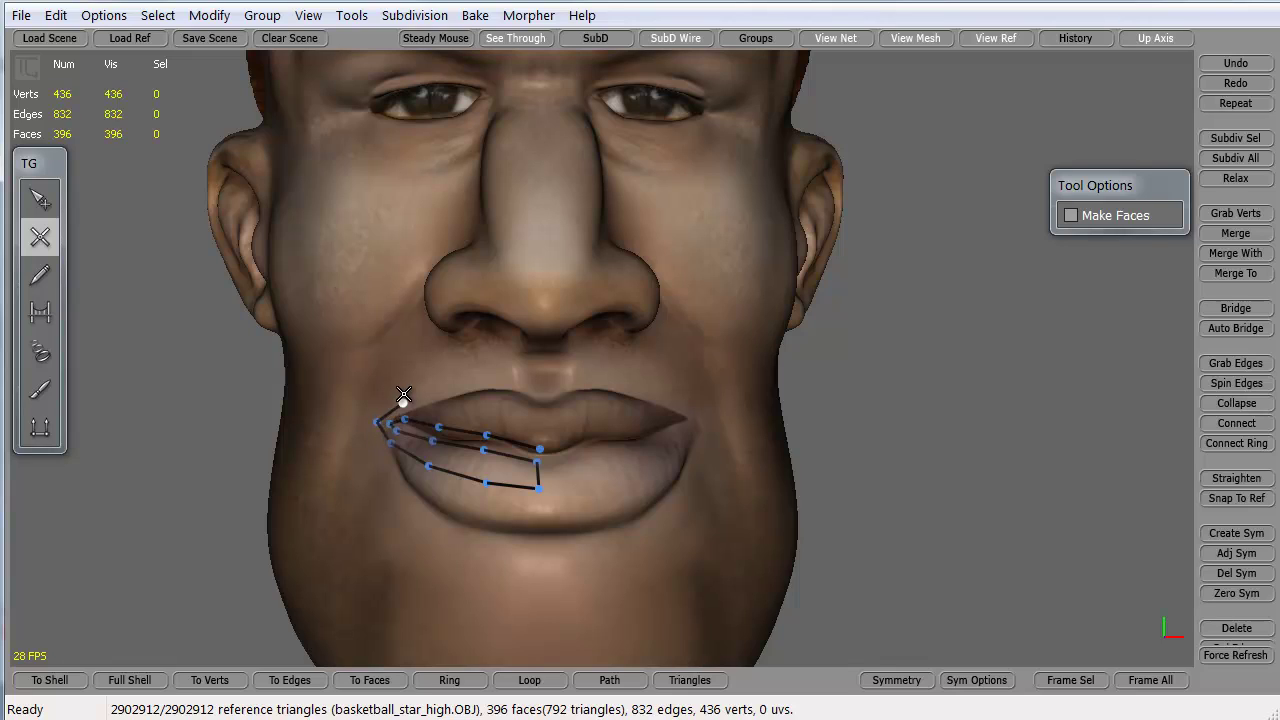
pyautogui.click(445, 401)
pyautogui.click(489, 408)
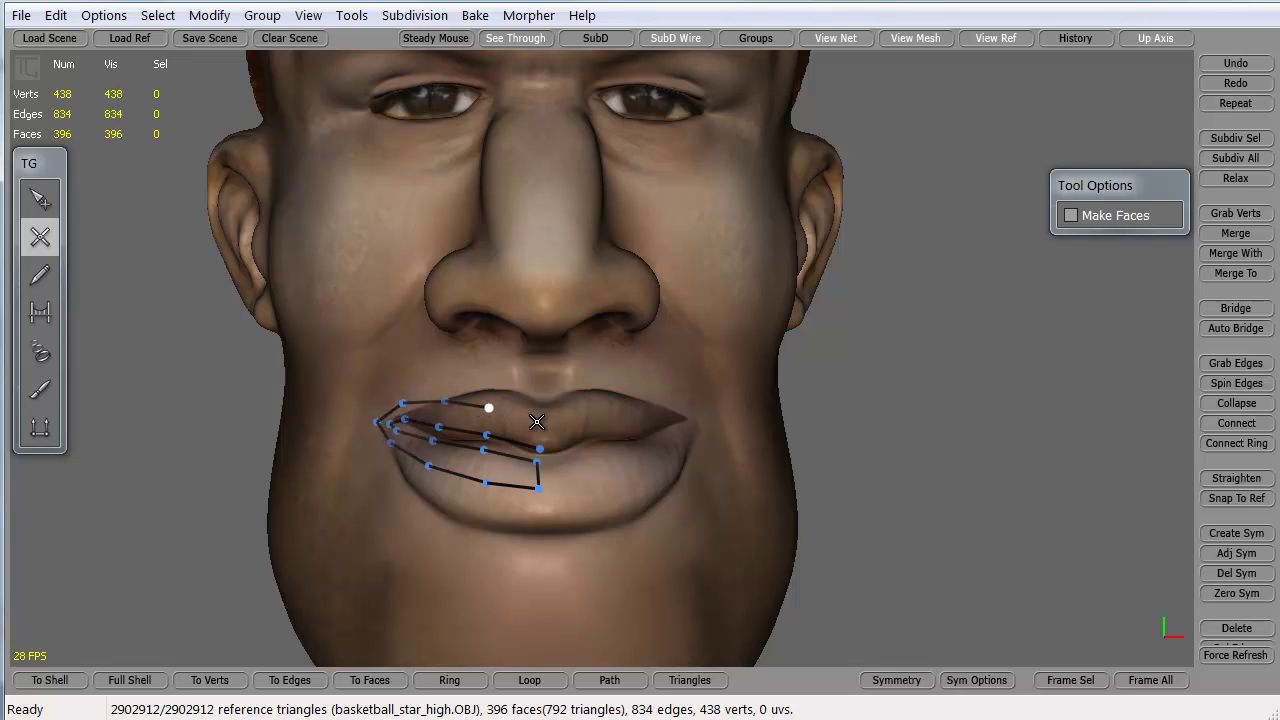
pyautogui.click(543, 420)
# - Add an outer edge loop around the lips' border from above the upper lip to below the lower lip, joined at the lower lip's centre
pyautogui.click(542, 389)
pyautogui.click(490, 380)
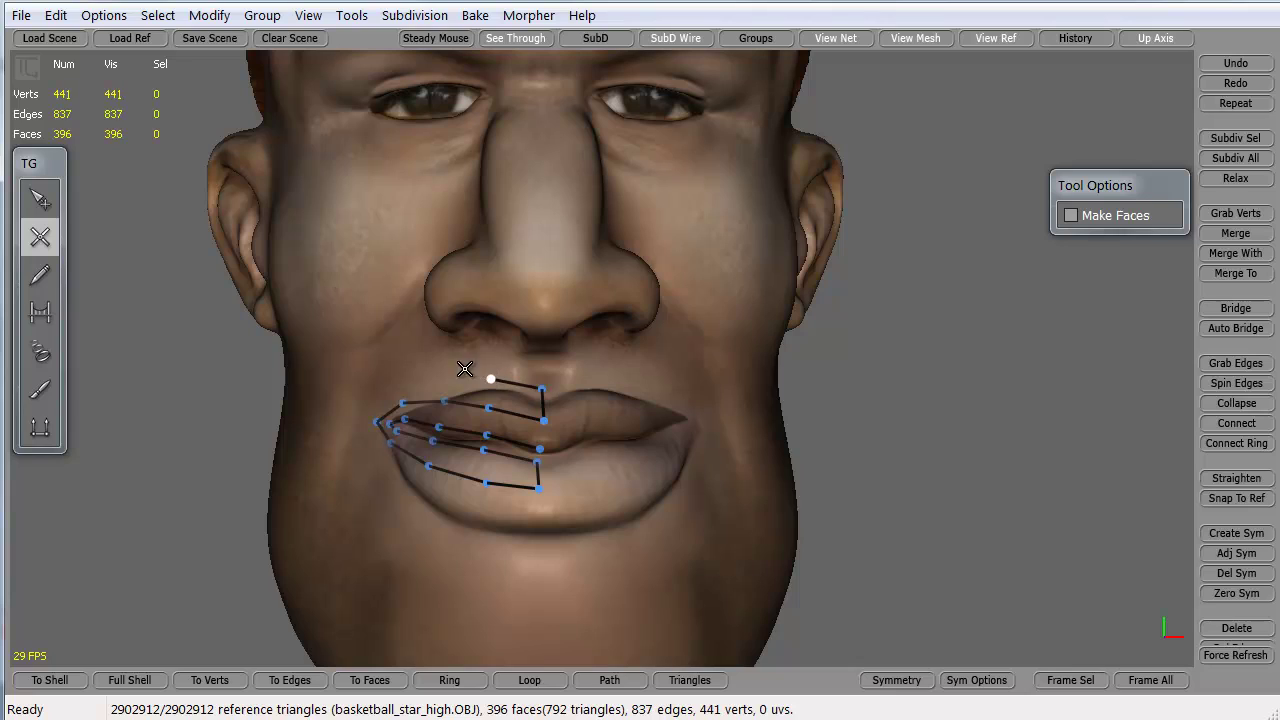
pyautogui.click(443, 377)
pyautogui.click(399, 383)
pyautogui.click(358, 417)
pyautogui.click(368, 456)
pyautogui.click(413, 491)
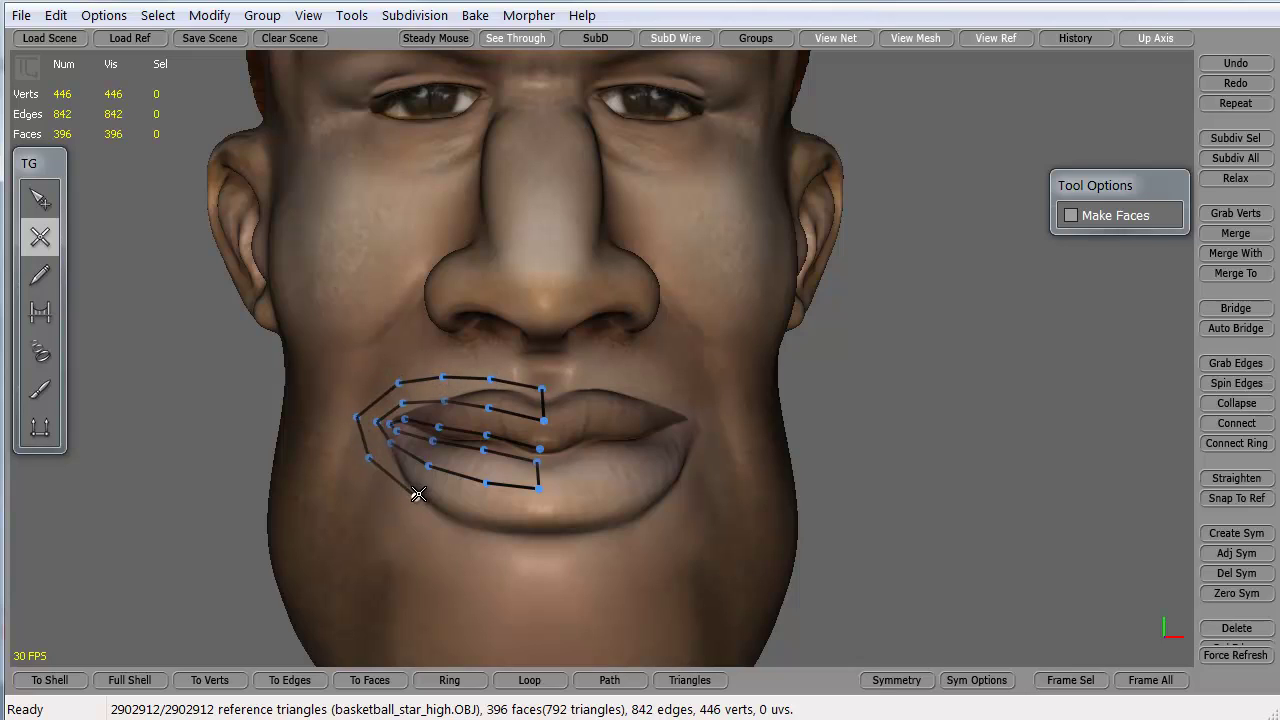
pyautogui.click(477, 528)
pyautogui.click(544, 537)
pyautogui.click(539, 489)
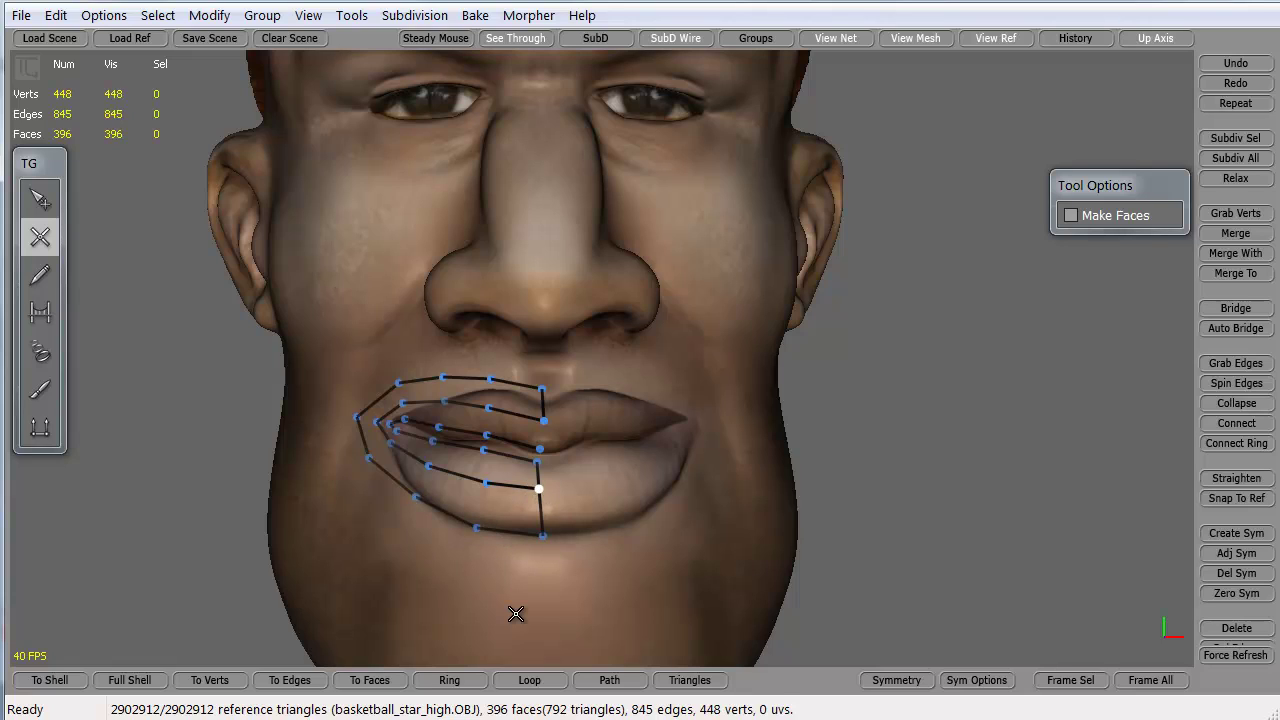
# - Bridge the edge loops across the upper lip with the Bridge tool in Edges mode to fill two rows of quads
pyautogui.click(41, 312)
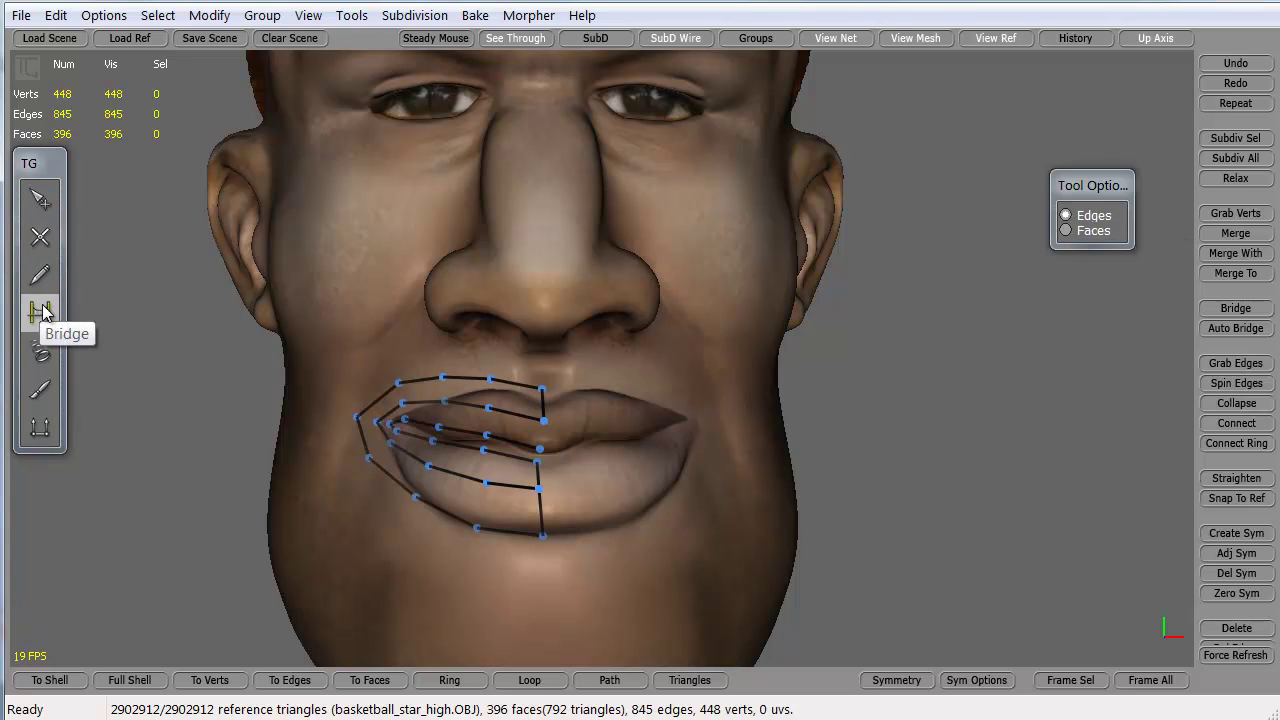
pyautogui.click(487, 398)
pyautogui.click(440, 389)
pyautogui.click(403, 396)
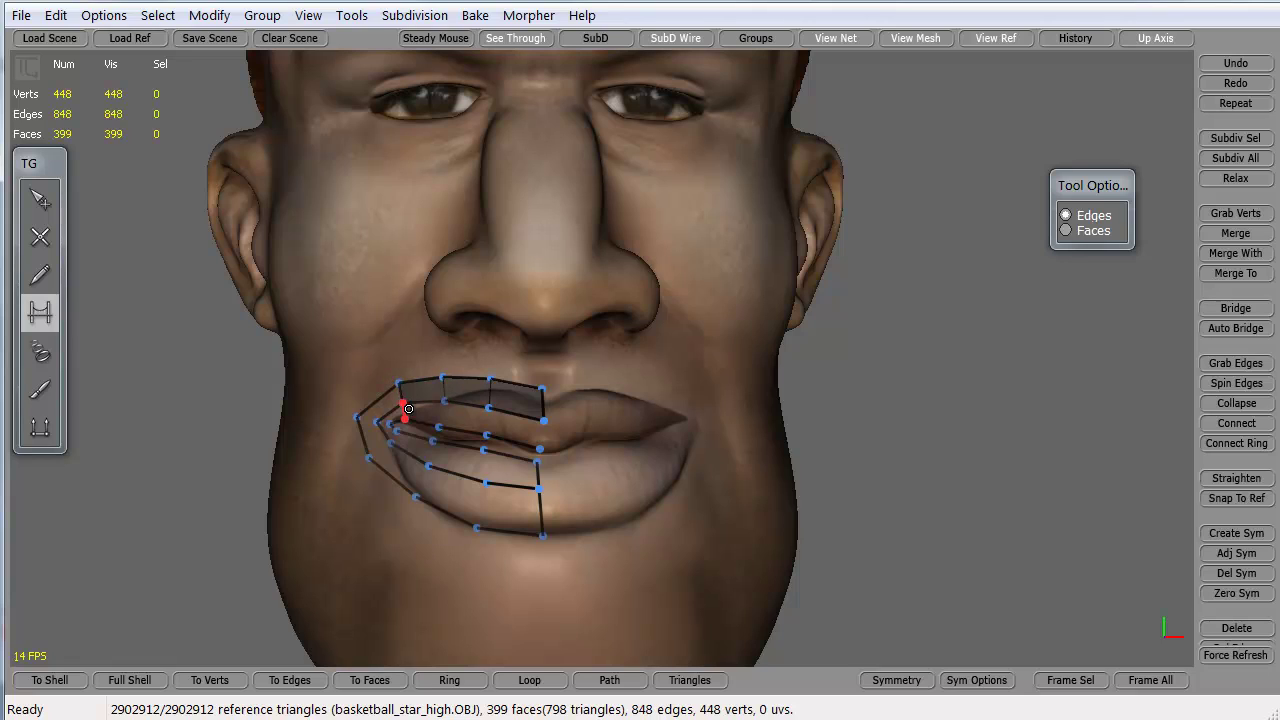
pyautogui.click(445, 412)
pyautogui.click(488, 418)
pyautogui.click(542, 433)
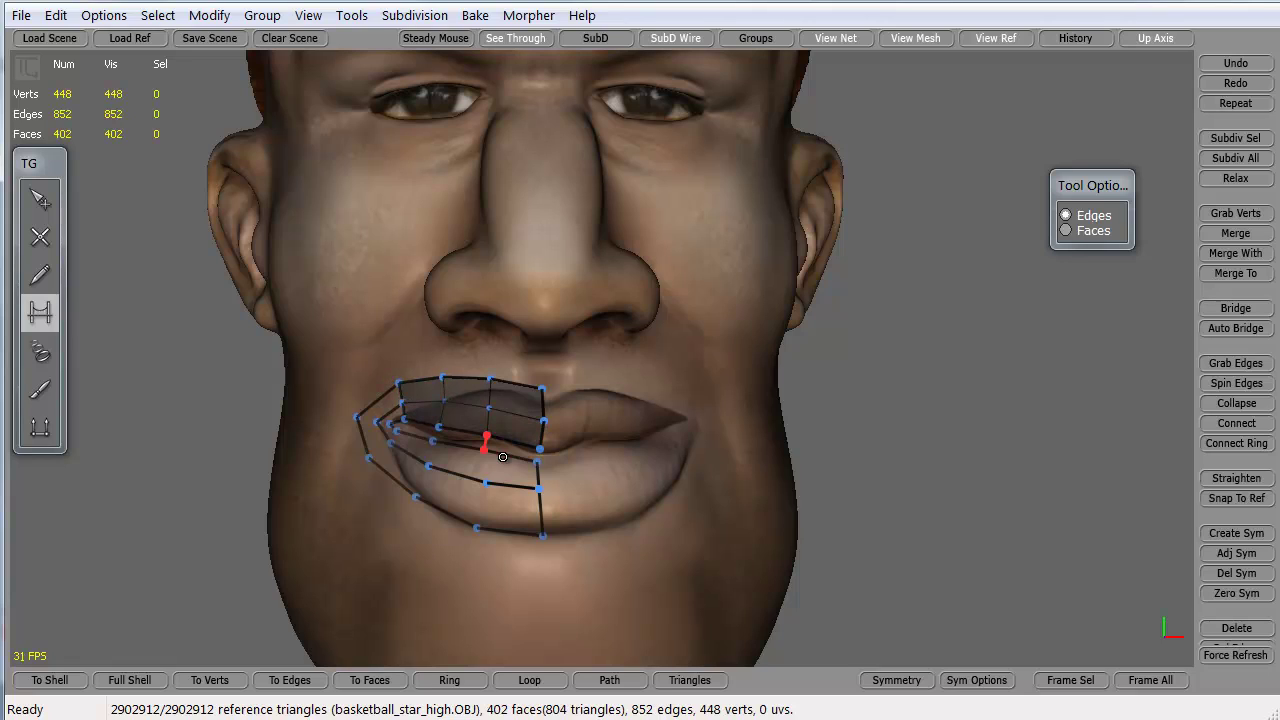
# - Bridge the edge loops across the lower lip from its centre towards the mouth corner
pyautogui.click(485, 465)
pyautogui.click(480, 508)
pyautogui.click(426, 480)
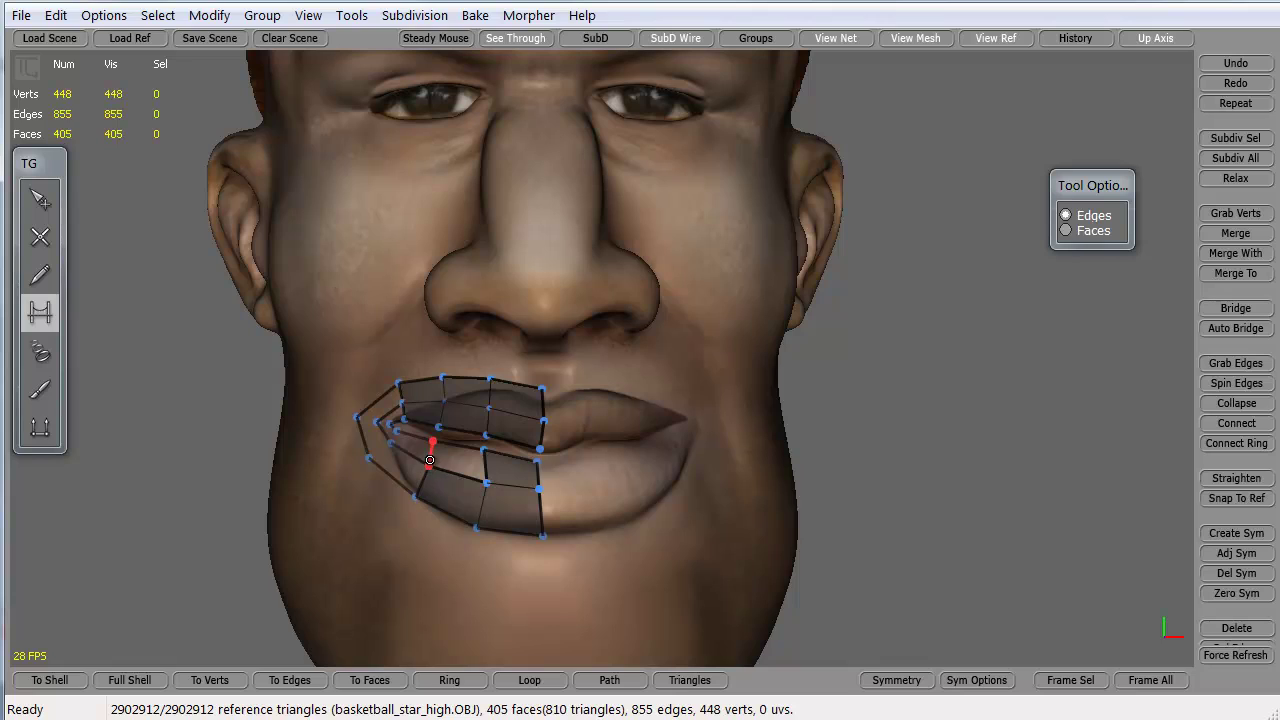
pyautogui.click(424, 455)
pyautogui.click(398, 442)
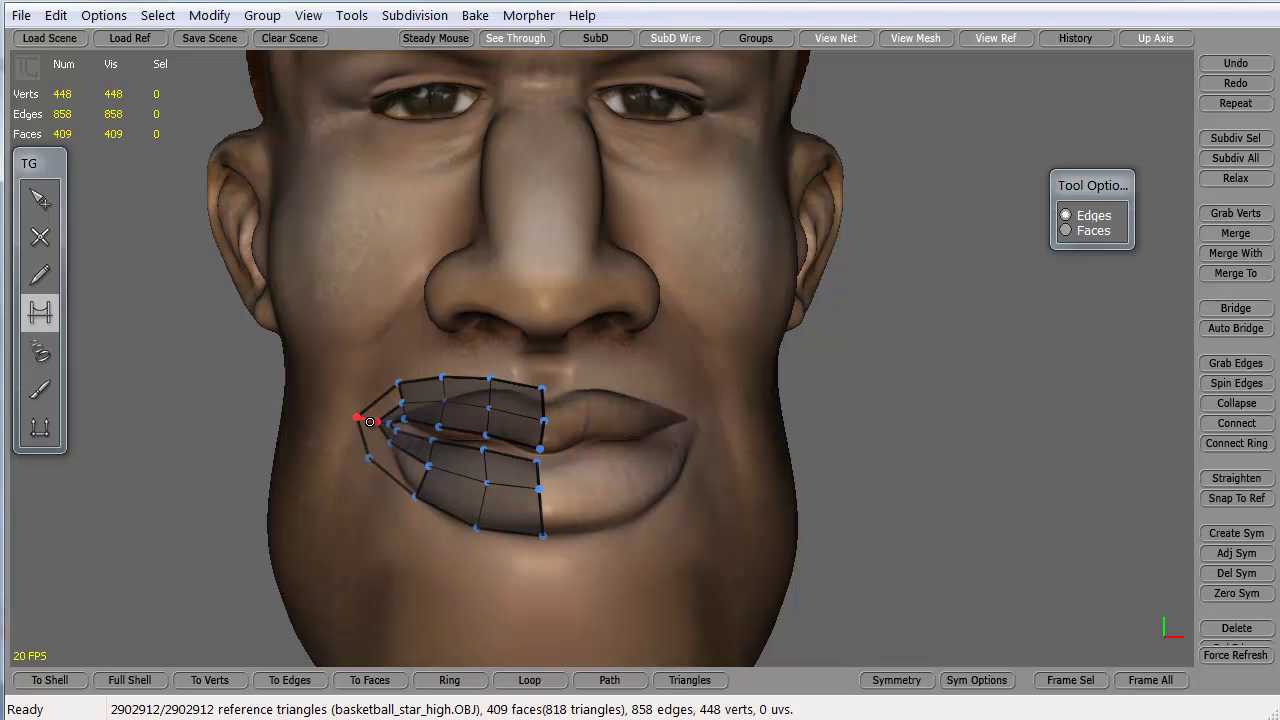
# - Bridge the remaining gaps between the loops around the mouth corner
pyautogui.click(370, 422)
pyautogui.click(372, 438)
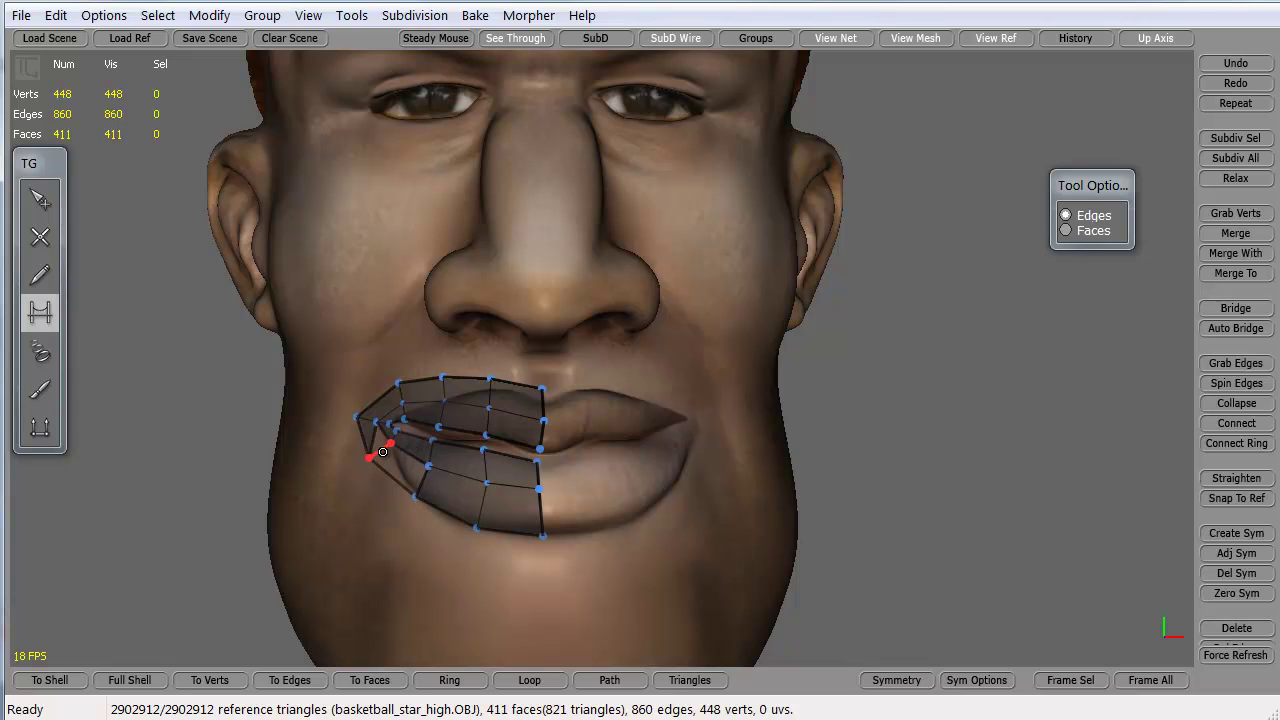
pyautogui.click(383, 450)
pyautogui.click(40, 199)
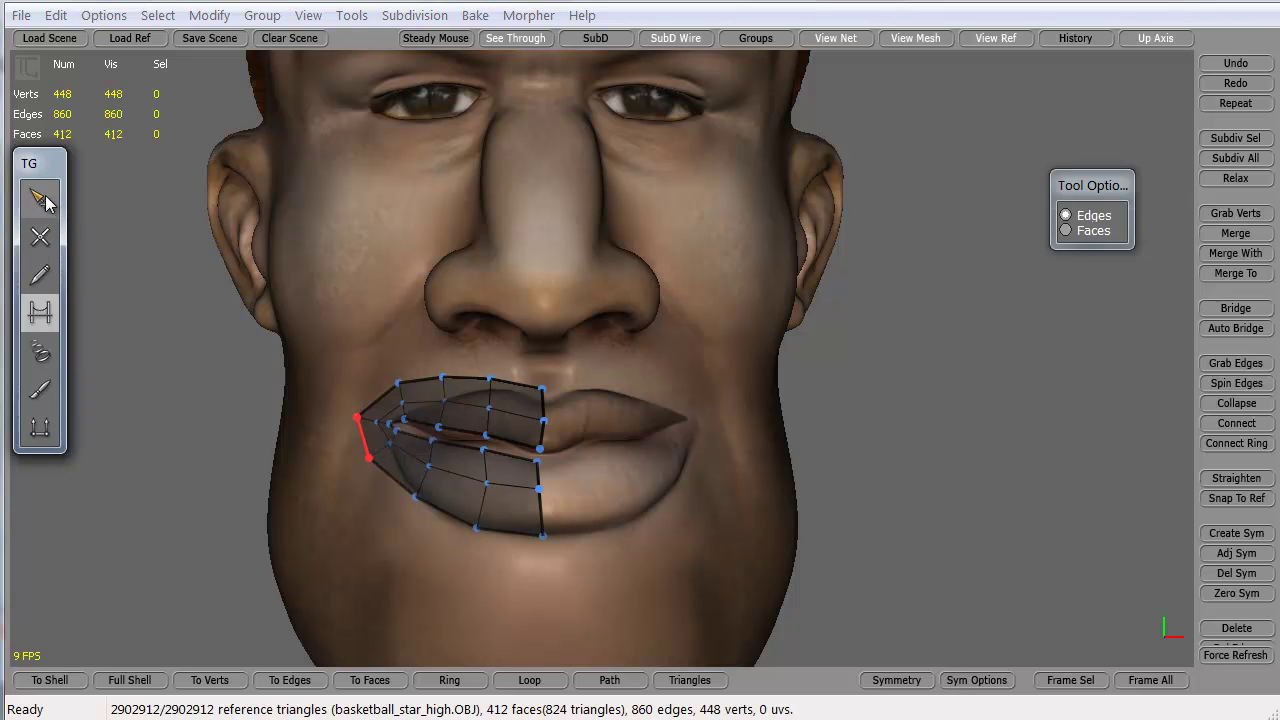
# - Hide the reference head to examine the mouth mesh on its own, and show the reference again
pyautogui.moveTo(263, 462); pyautogui.dragTo(294, 451, button='middle')
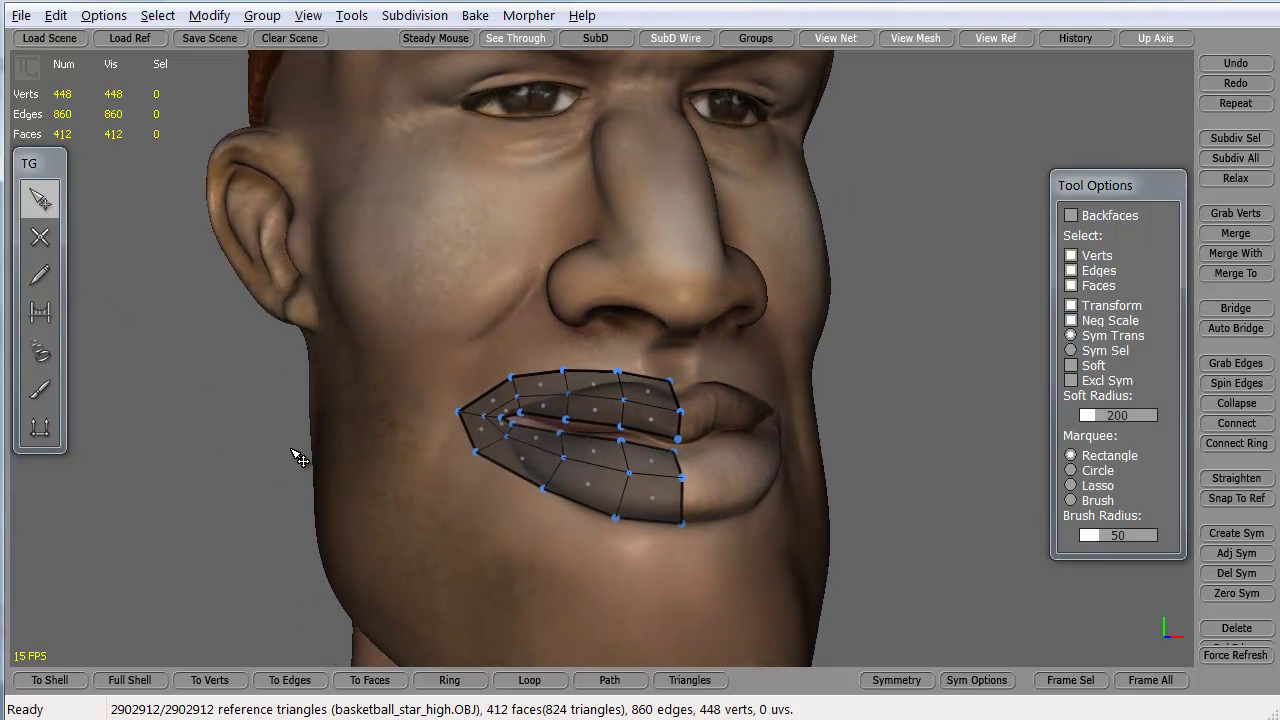
pyautogui.click(994, 38)
pyautogui.keyDown('alt'); pyautogui.moveTo(312, 420); pyautogui.dragTo(277, 418); pyautogui.keyUp('alt')
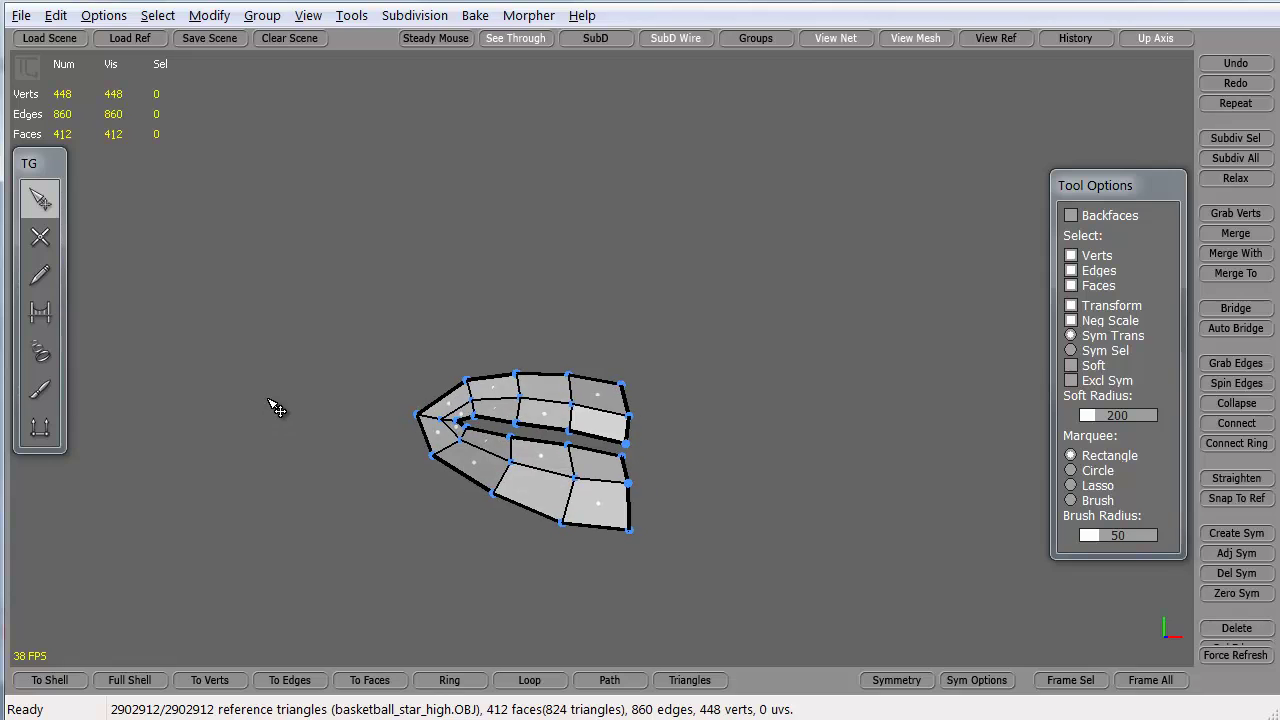
pyautogui.scroll(3, 290, 418)
pyautogui.moveTo(300, 428); pyautogui.dragTo(293, 427, button='middle')
pyautogui.keyDown('alt'); pyautogui.moveTo(581, 484); pyautogui.dragTo(581, 446, button='middle'); pyautogui.keyUp('alt')
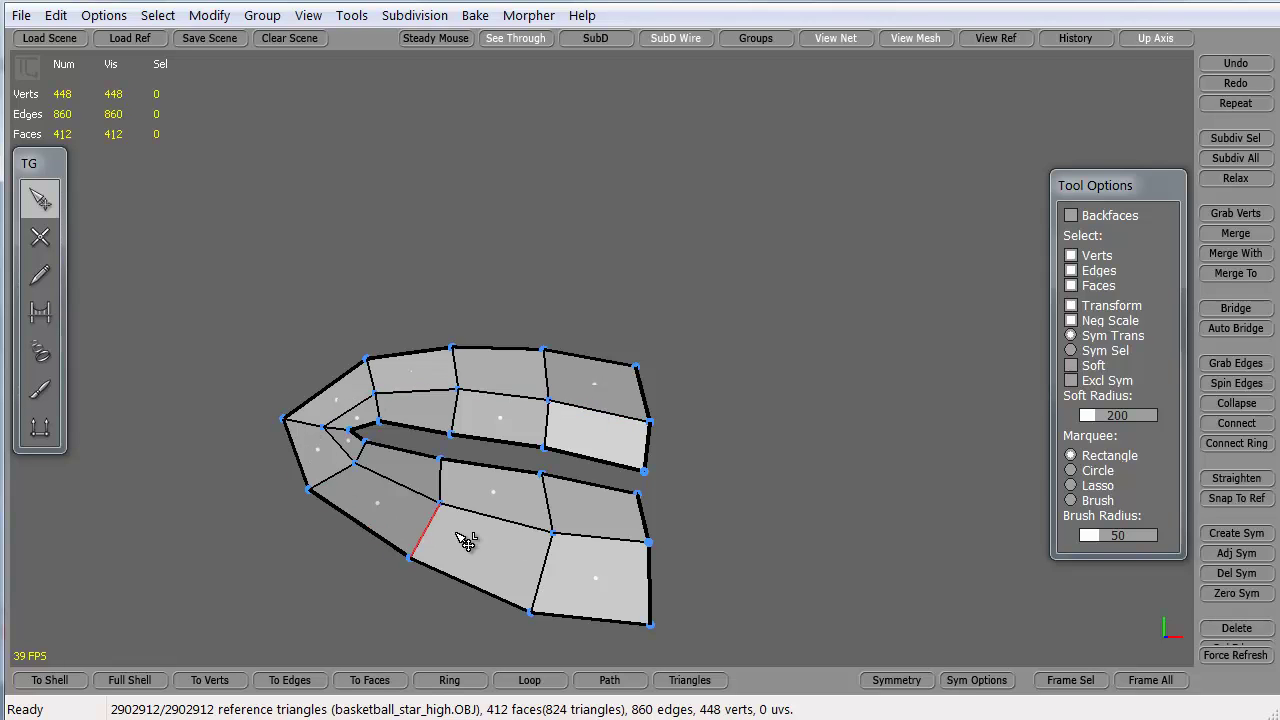
pyautogui.click(980, 40)
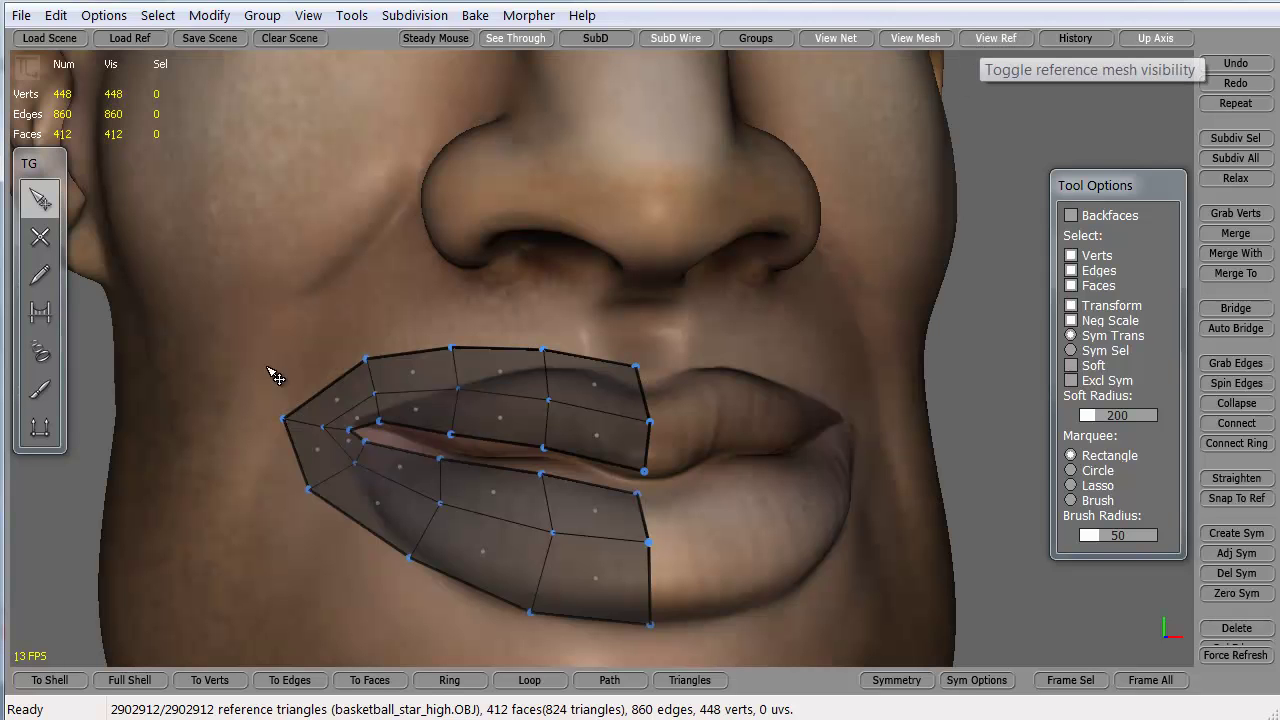
pyautogui.scroll(-5, 263, 419)
pyautogui.scroll(2, 266, 413)
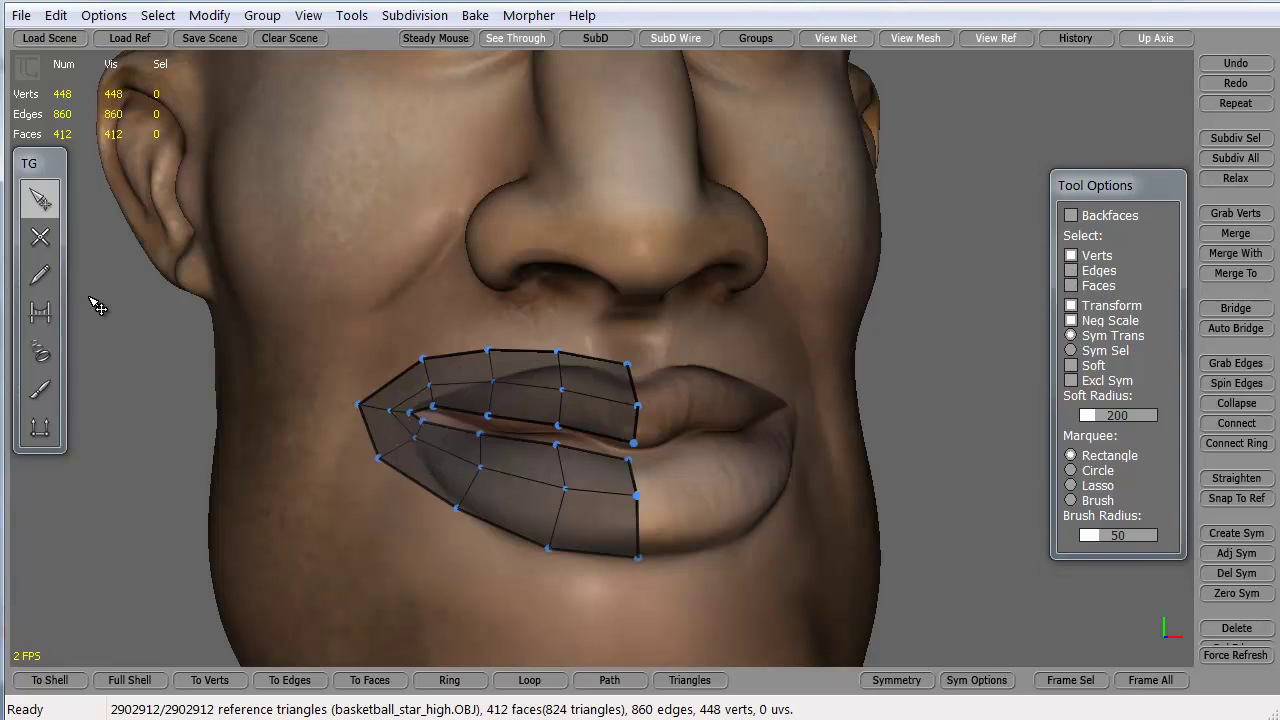
# - Draw another edge loop around the mouth from below the nose to the chin, connected to the lip mesh at both centre ends
pyautogui.click(40, 237)
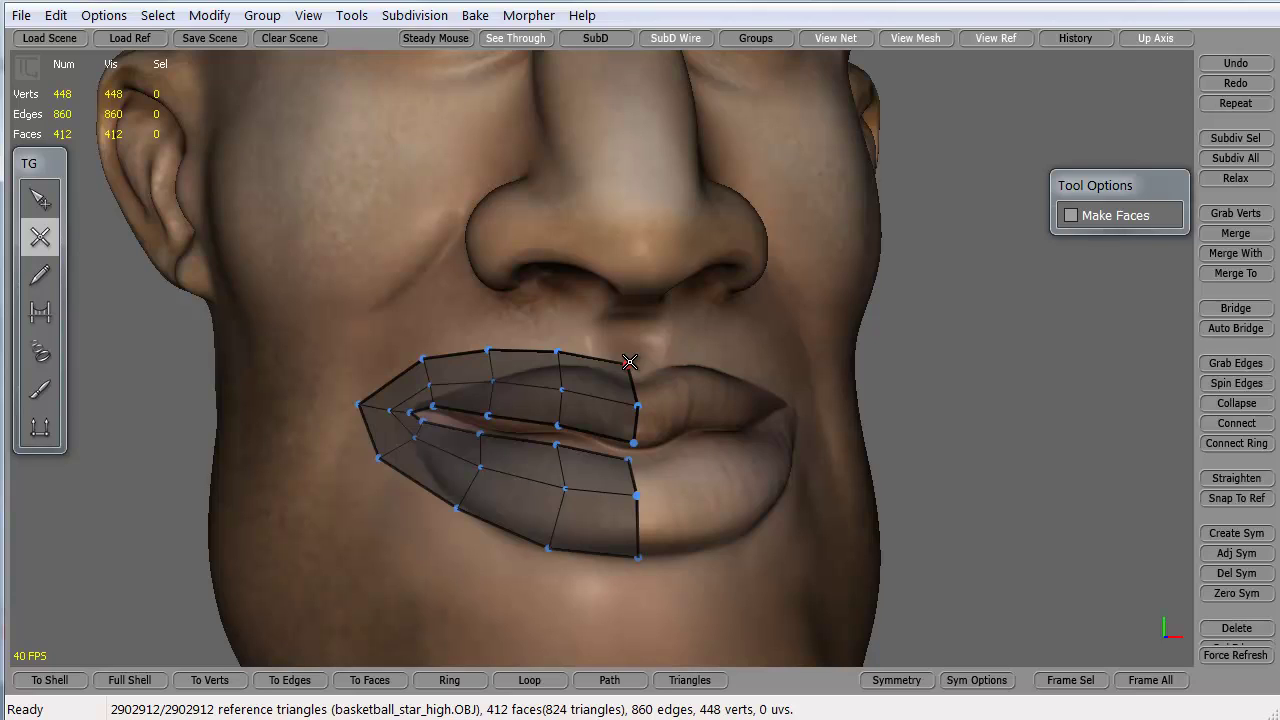
pyautogui.click(624, 316)
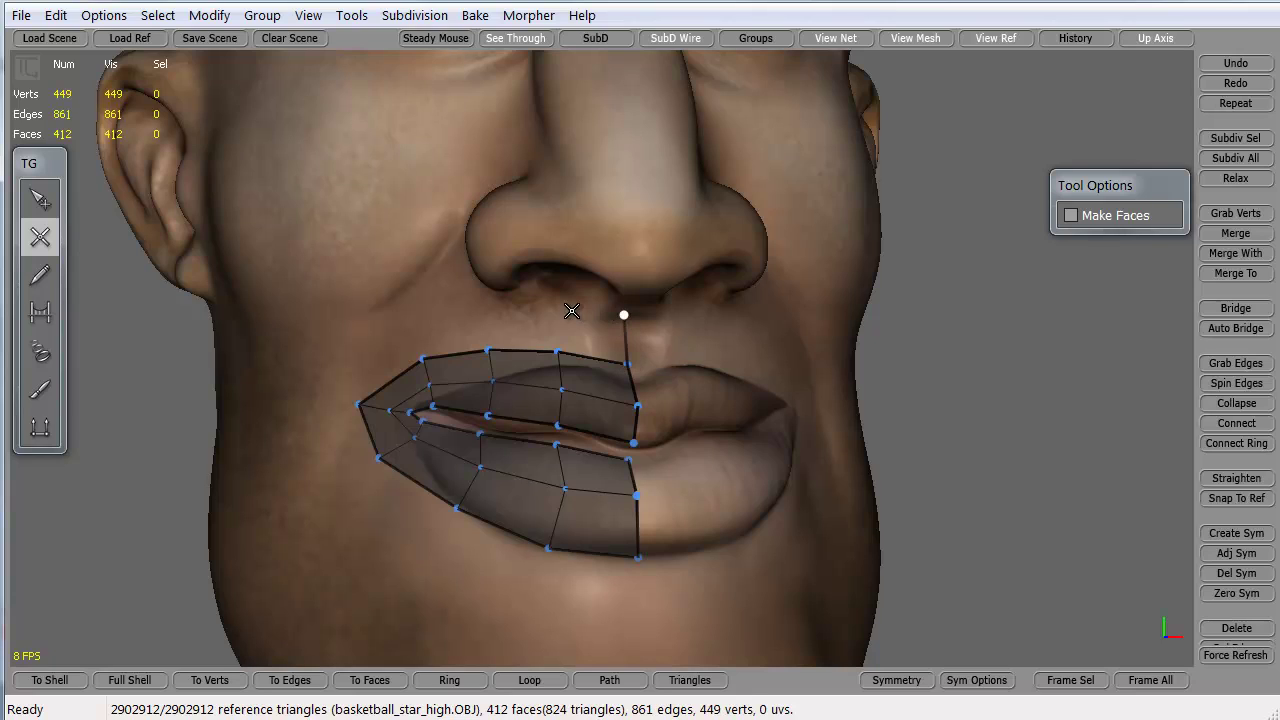
pyautogui.click(556, 305)
pyautogui.click(471, 309)
pyautogui.click(399, 329)
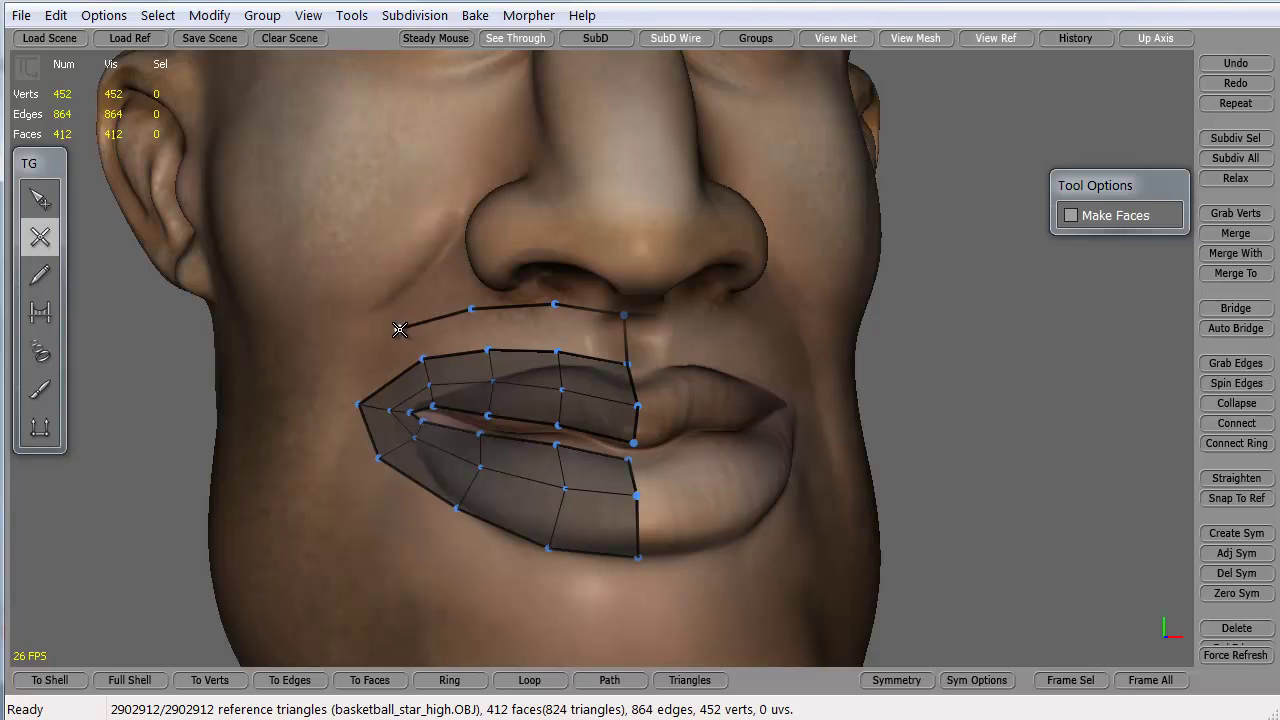
pyautogui.click(327, 398)
pyautogui.click(343, 484)
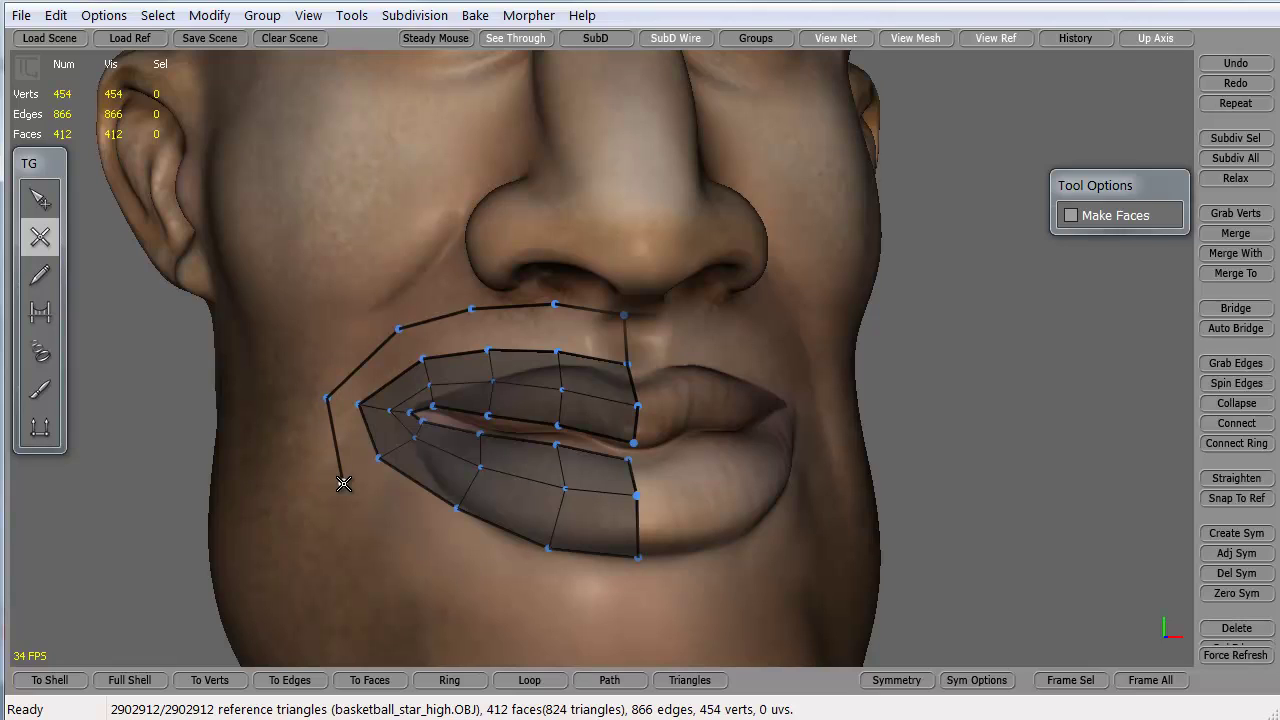
pyautogui.click(439, 547)
pyautogui.click(541, 593)
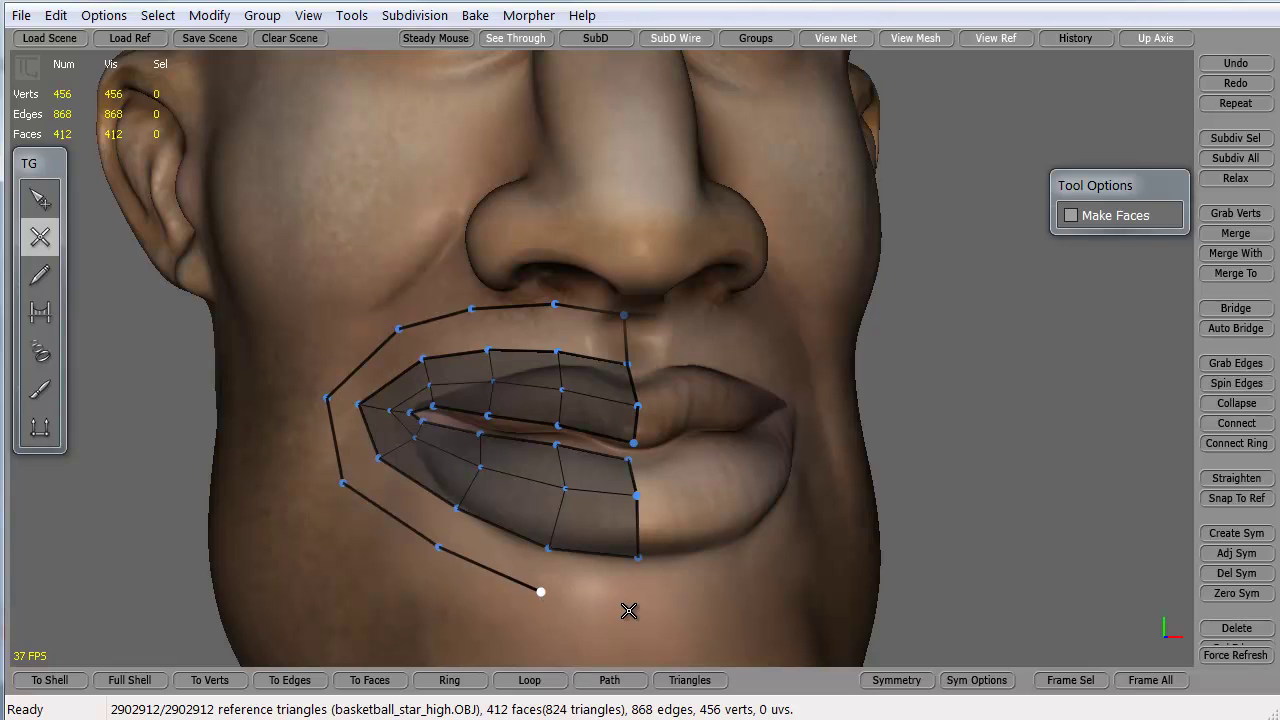
pyautogui.click(640, 609)
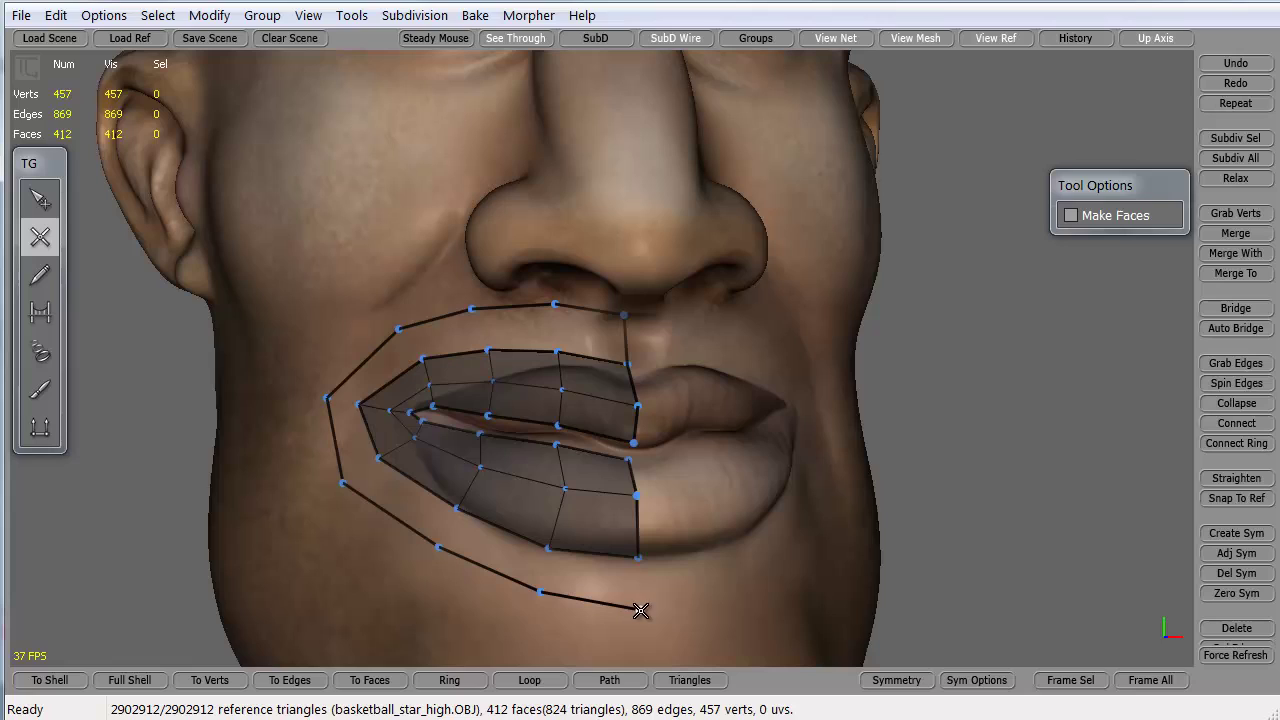
pyautogui.click(638, 560)
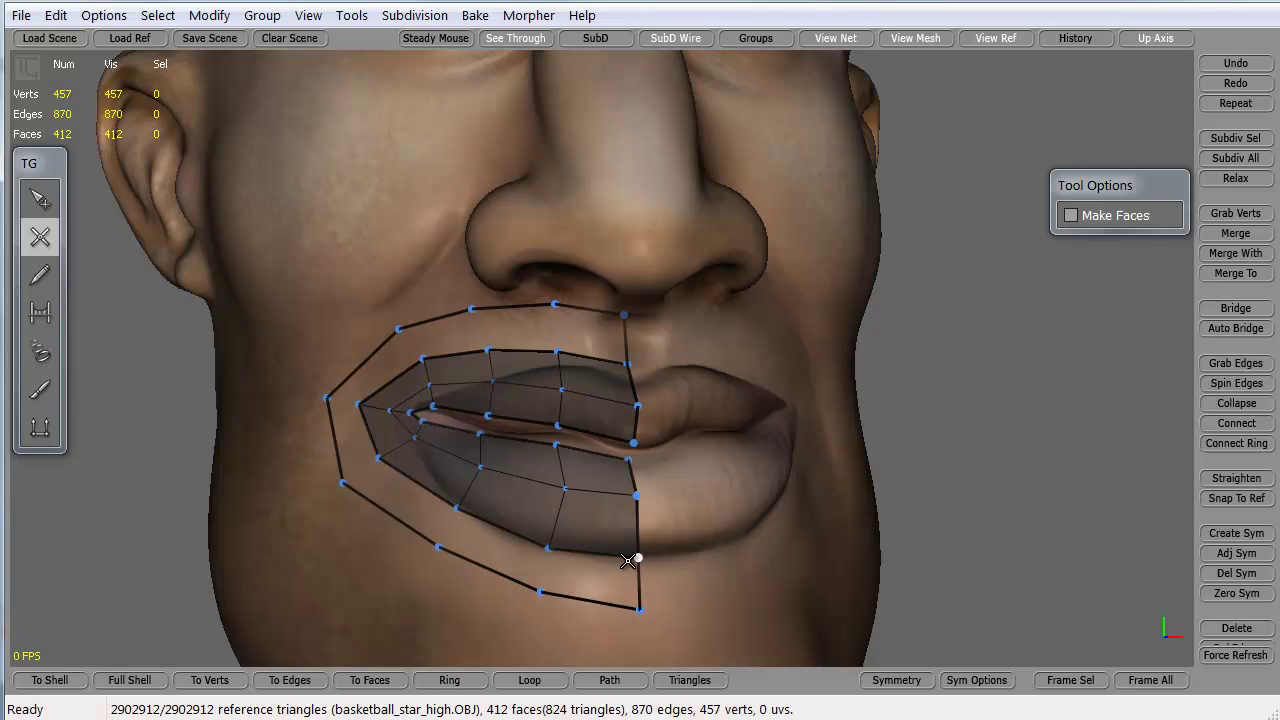
# - Bridge the new outer loop to the lip mesh all the way around the mouth with the Bridge tool in Edges mode
pyautogui.click(40, 312)
pyautogui.click(480, 322)
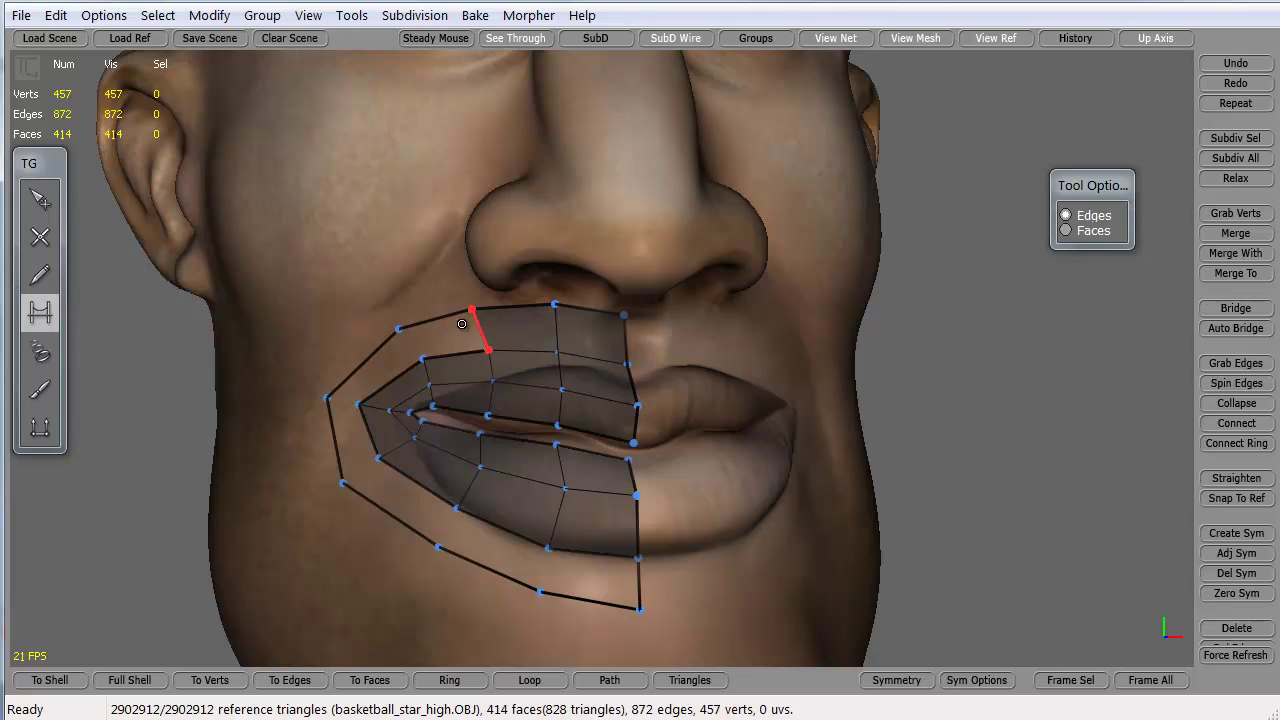
pyautogui.click(408, 340)
pyautogui.click(338, 398)
pyautogui.click(357, 485)
pyautogui.click(418, 518)
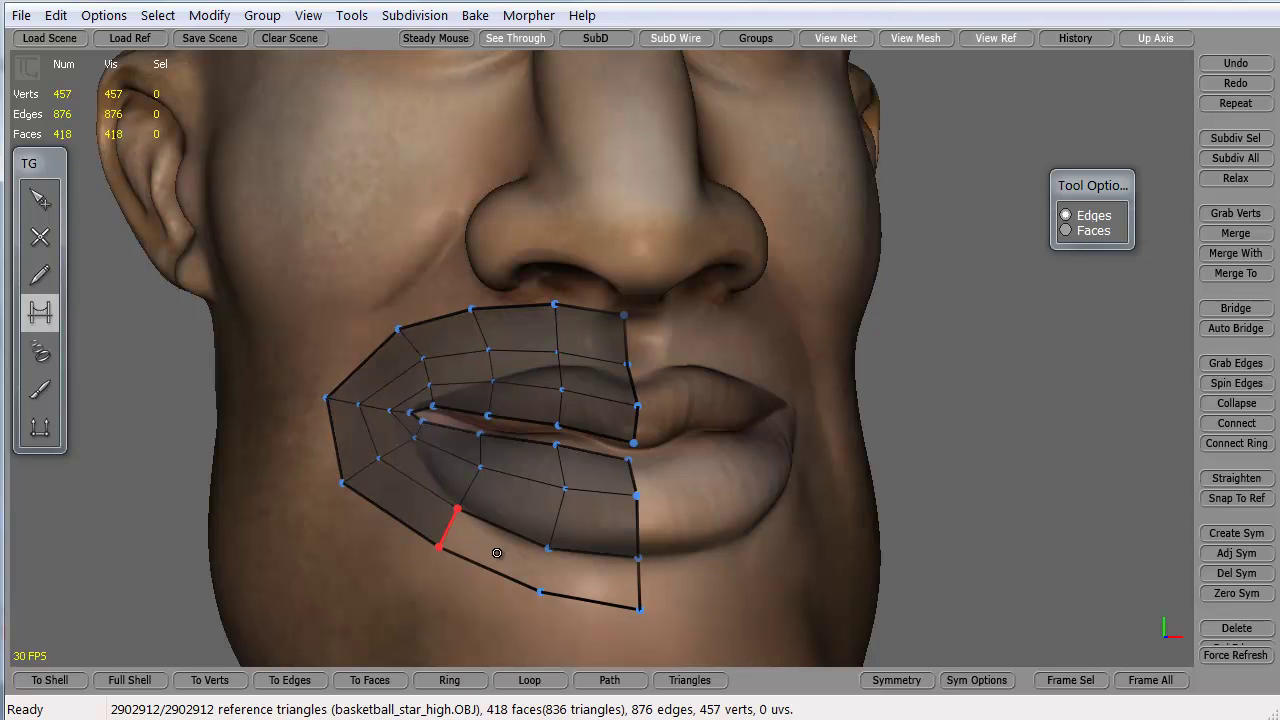
pyautogui.click(499, 555)
# - Select the mouth mesh's centreline vertices with SimpleEdit and snap them onto the symmetry plane with Zero Sym
pyautogui.scroll(-3, 312, 573)
pyautogui.keyDown('alt'); pyautogui.moveTo(381, 583); pyautogui.dragTo(314, 580); pyautogui.keyUp('alt')
pyautogui.click(44, 207)
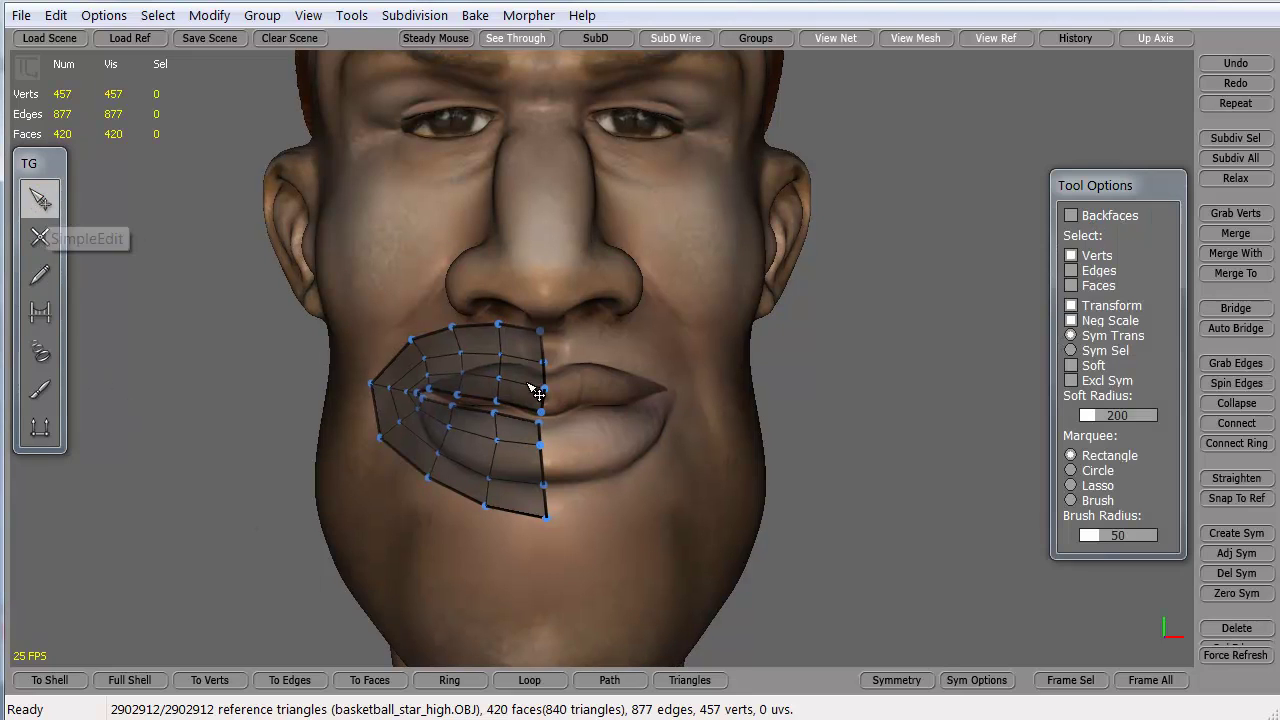
pyautogui.moveTo(596, 292); pyautogui.dragTo(524, 553)
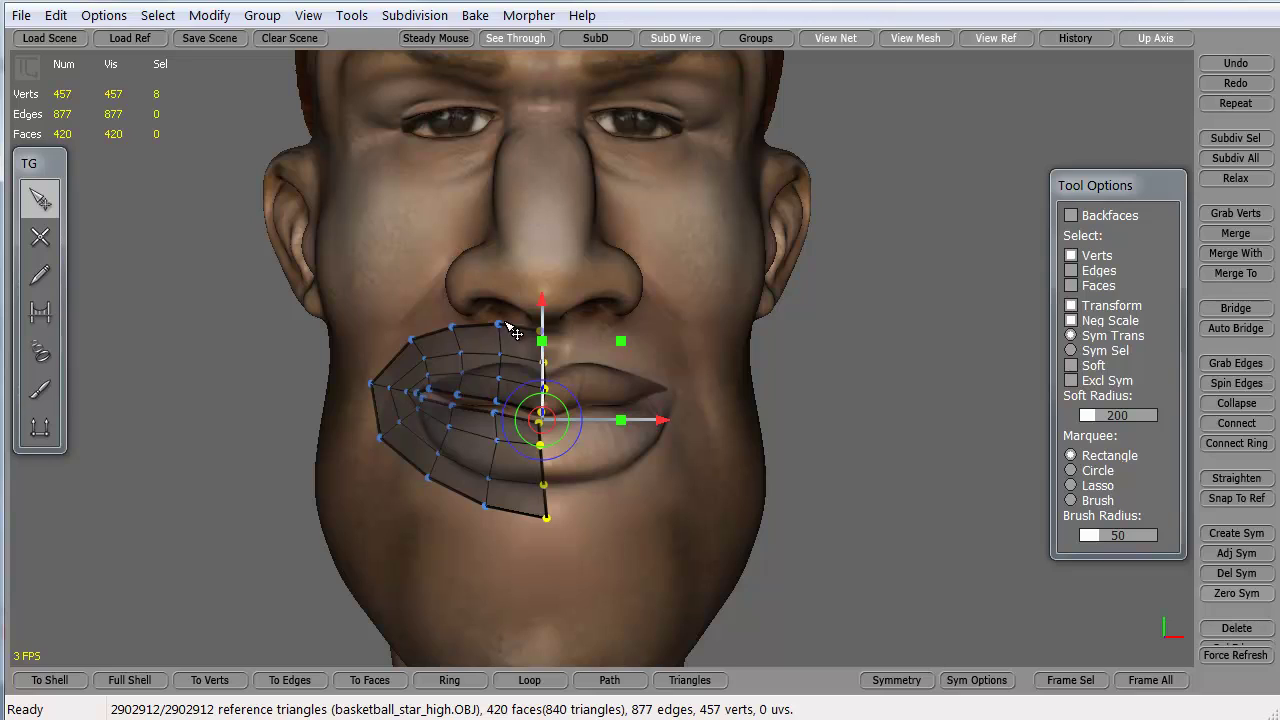
pyautogui.click(1236, 593)
pyautogui.click(286, 449)
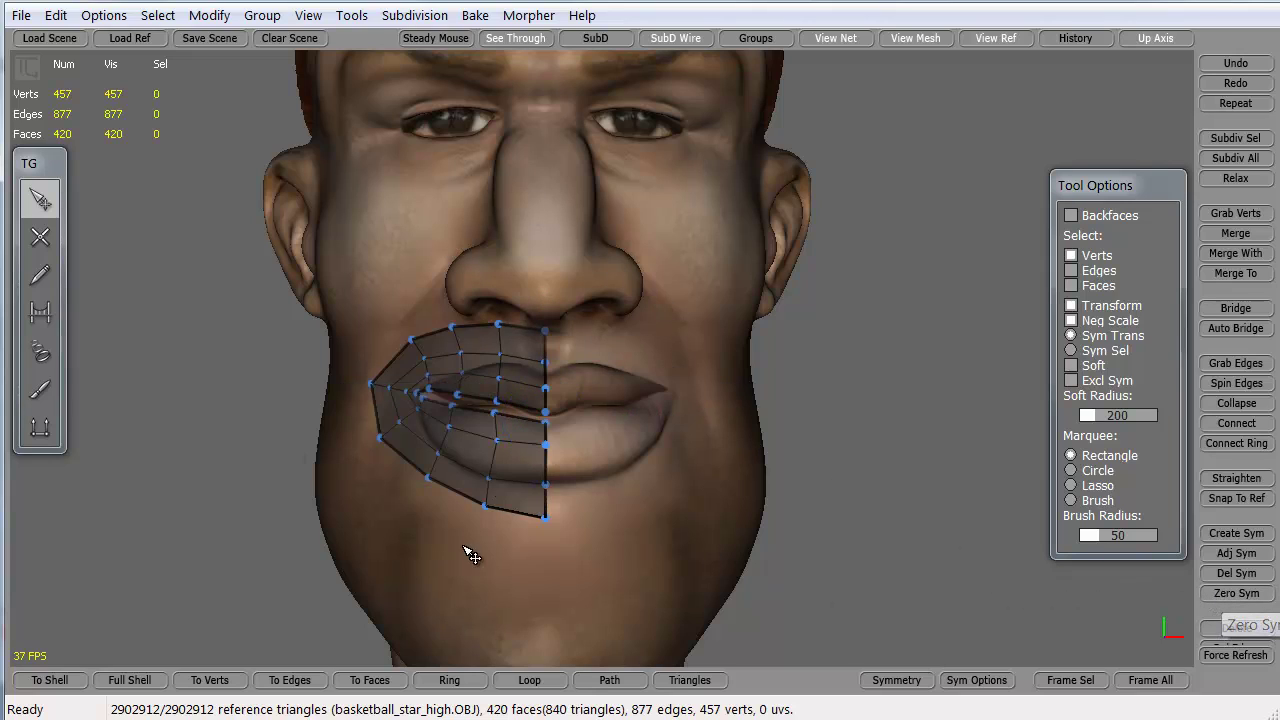
# - Draw an edge loop along the eyelid rim of the character's right eye, from the upper inner corner around to the lower inner corner
pyautogui.moveTo(410, 582); pyautogui.dragTo(396, 424, button='middle')
pyautogui.scroll(6, 396, 424)
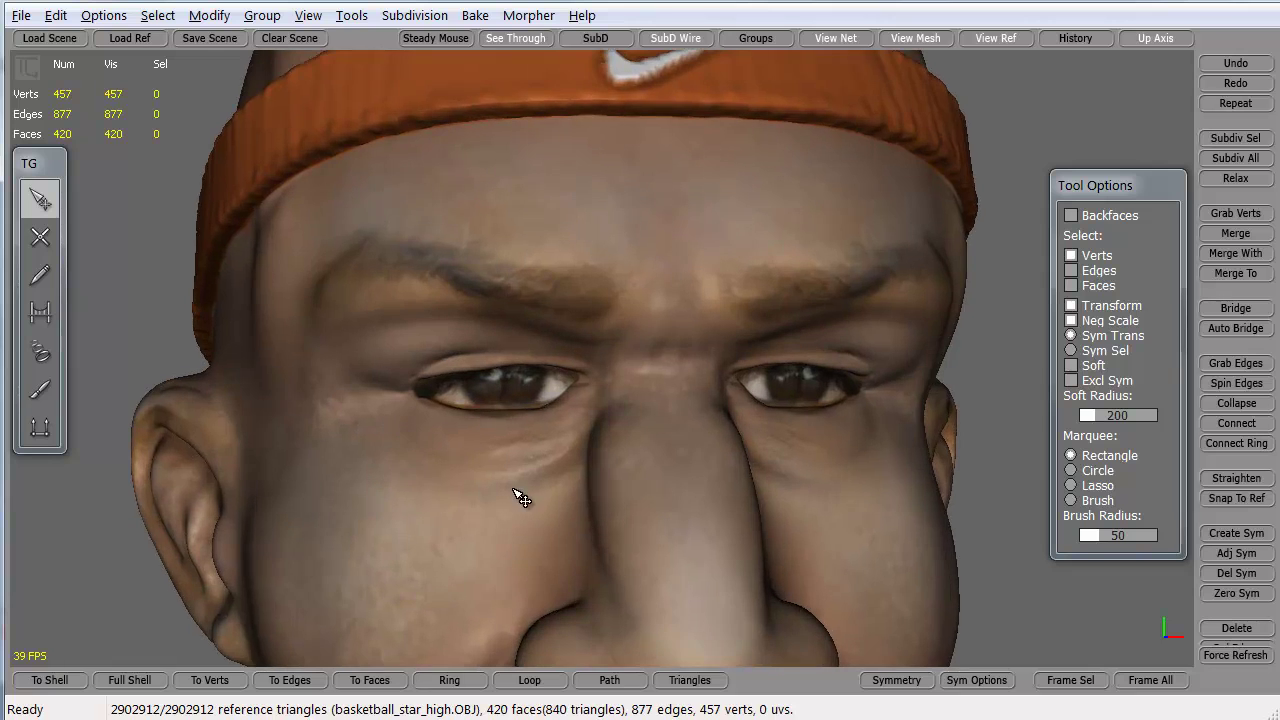
pyautogui.scroll(-4, 422, 476)
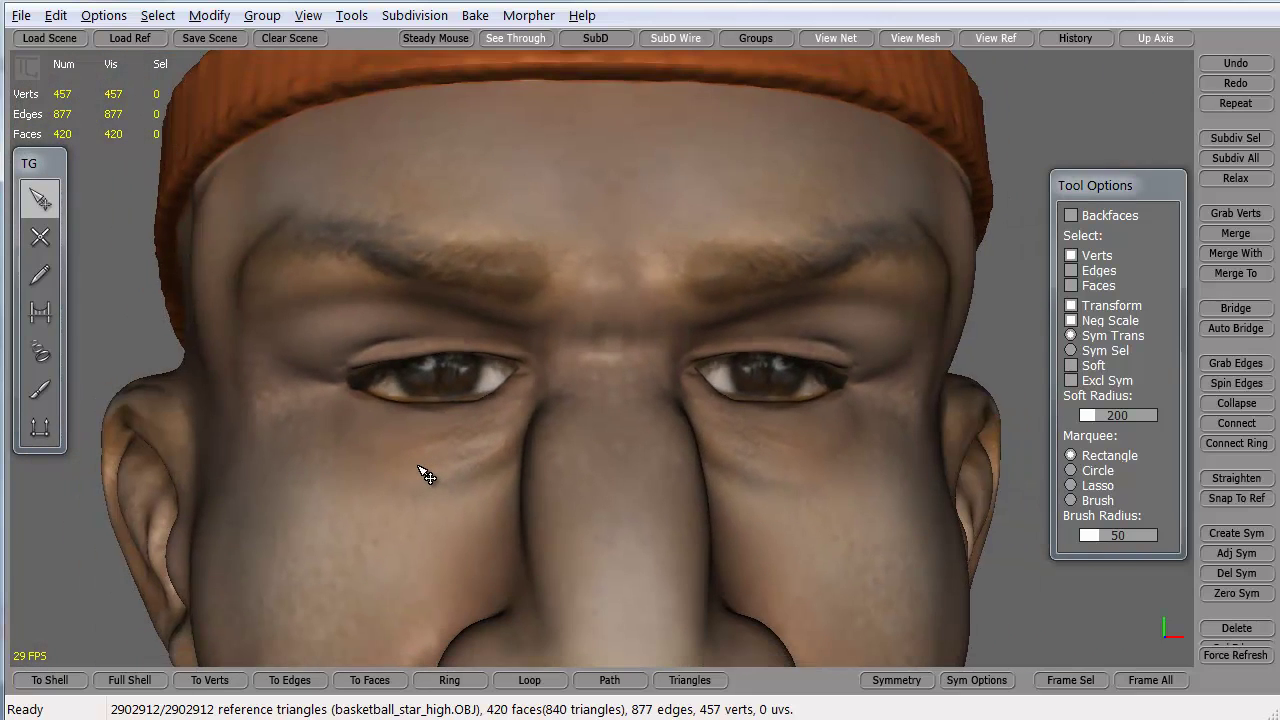
pyautogui.click(40, 237)
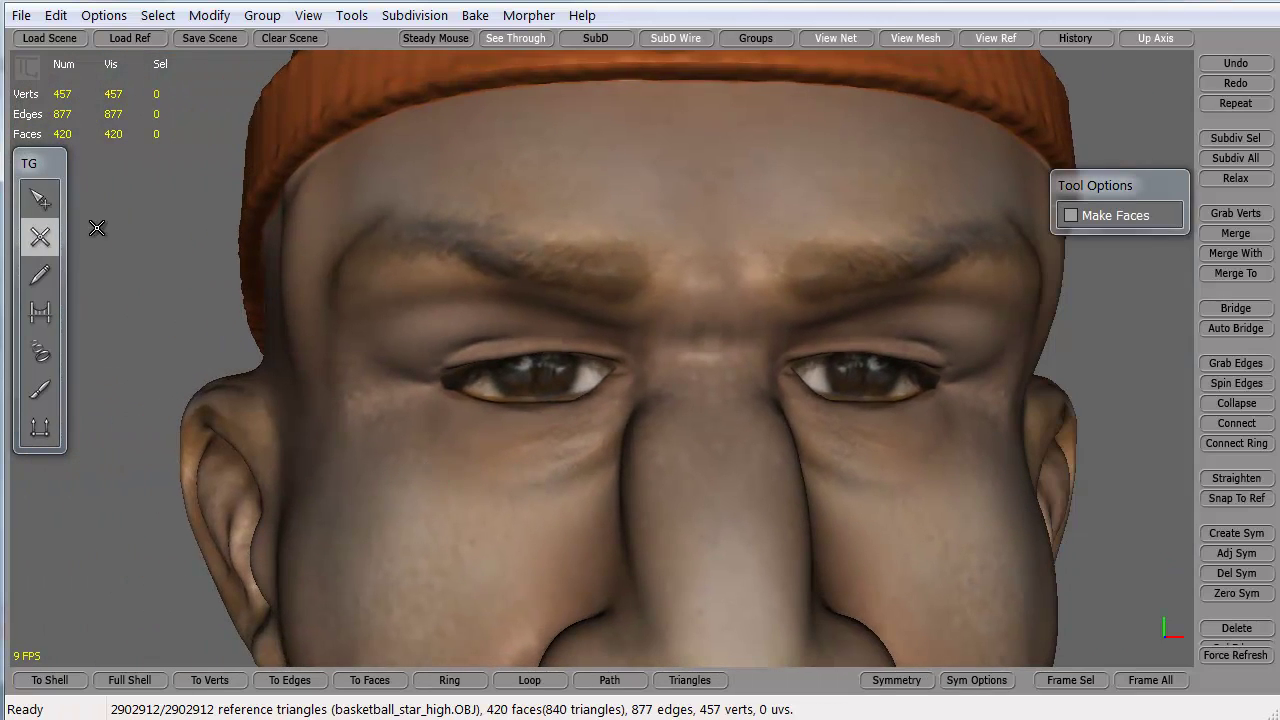
pyautogui.click(540, 348)
pyautogui.click(484, 353)
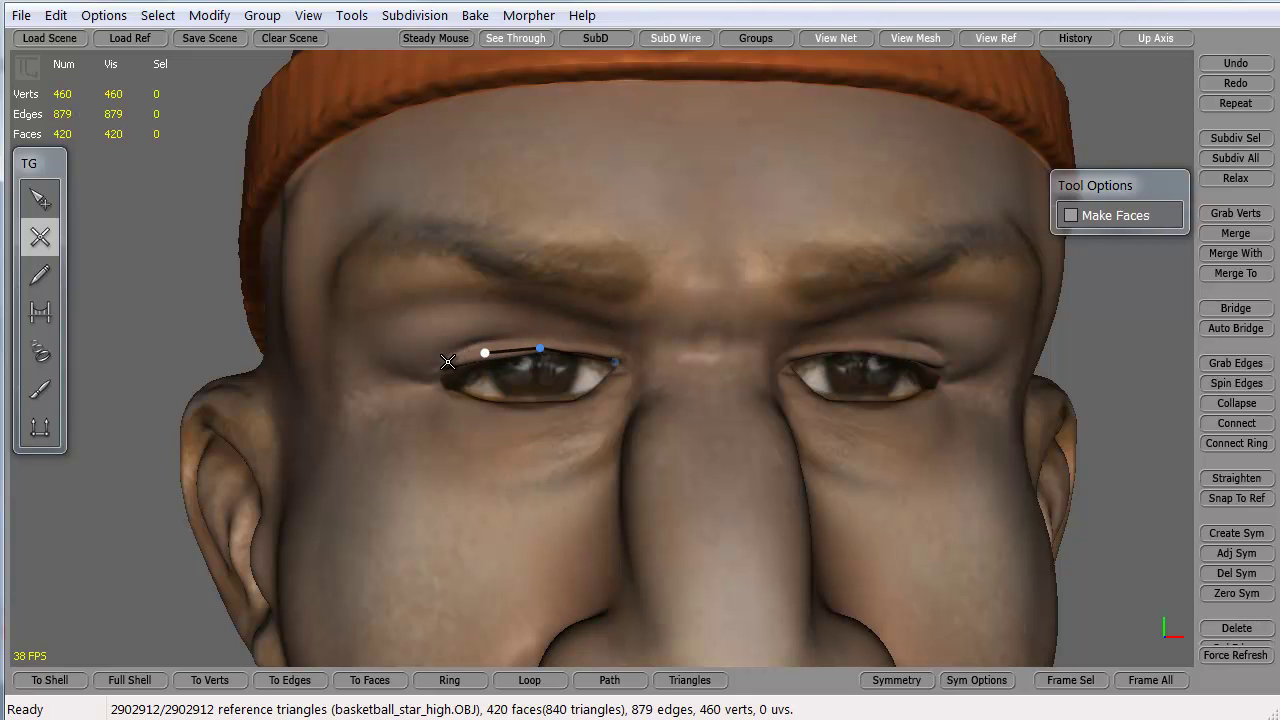
pyautogui.click(438, 369)
pyautogui.click(435, 386)
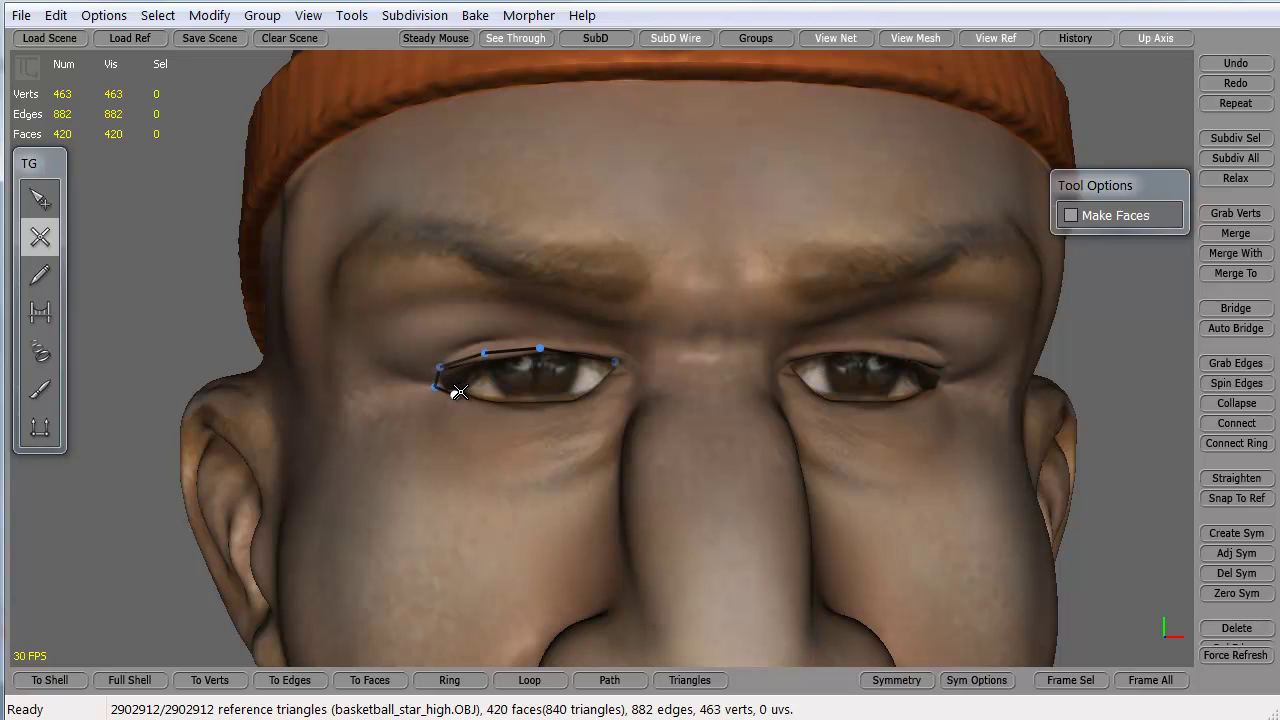
pyautogui.click(499, 399)
pyautogui.click(546, 406)
pyautogui.click(608, 382)
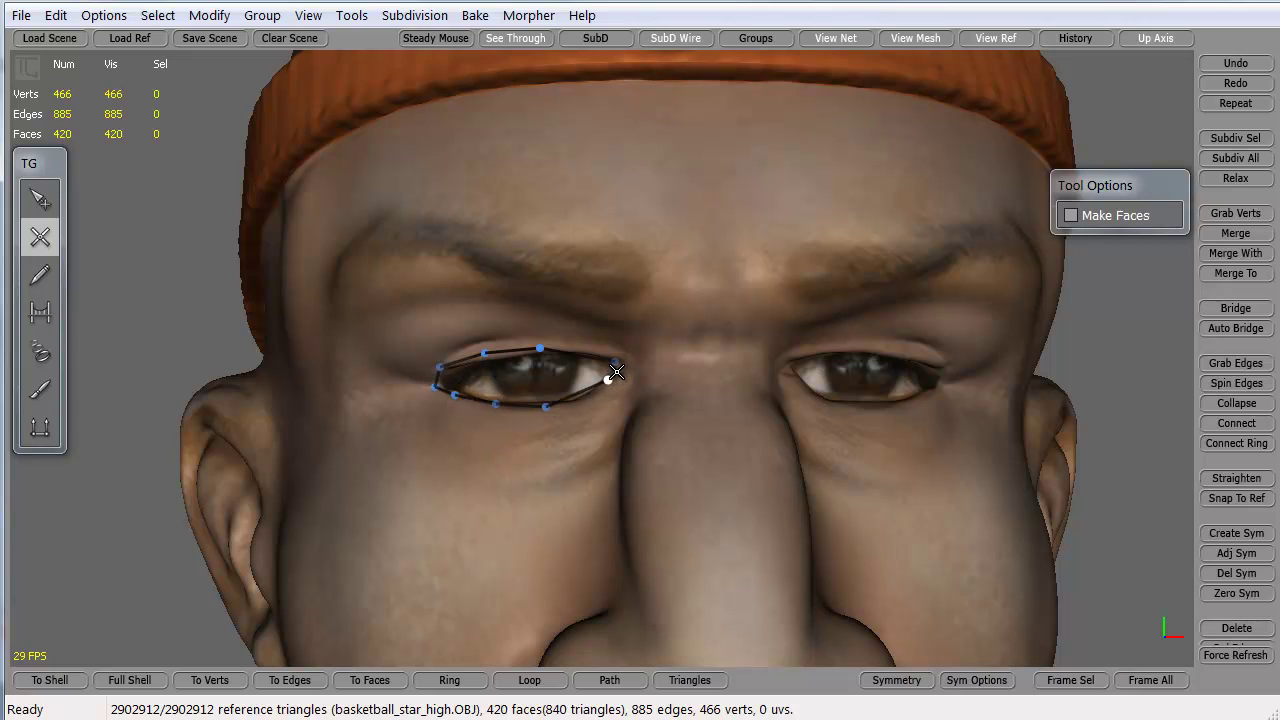
# - Draw a second edge loop around the right eye from the lower inner corner, around the outer corner, to the upper inner corner
pyautogui.click(552, 424)
pyautogui.click(491, 430)
pyautogui.click(445, 416)
pyautogui.click(416, 391)
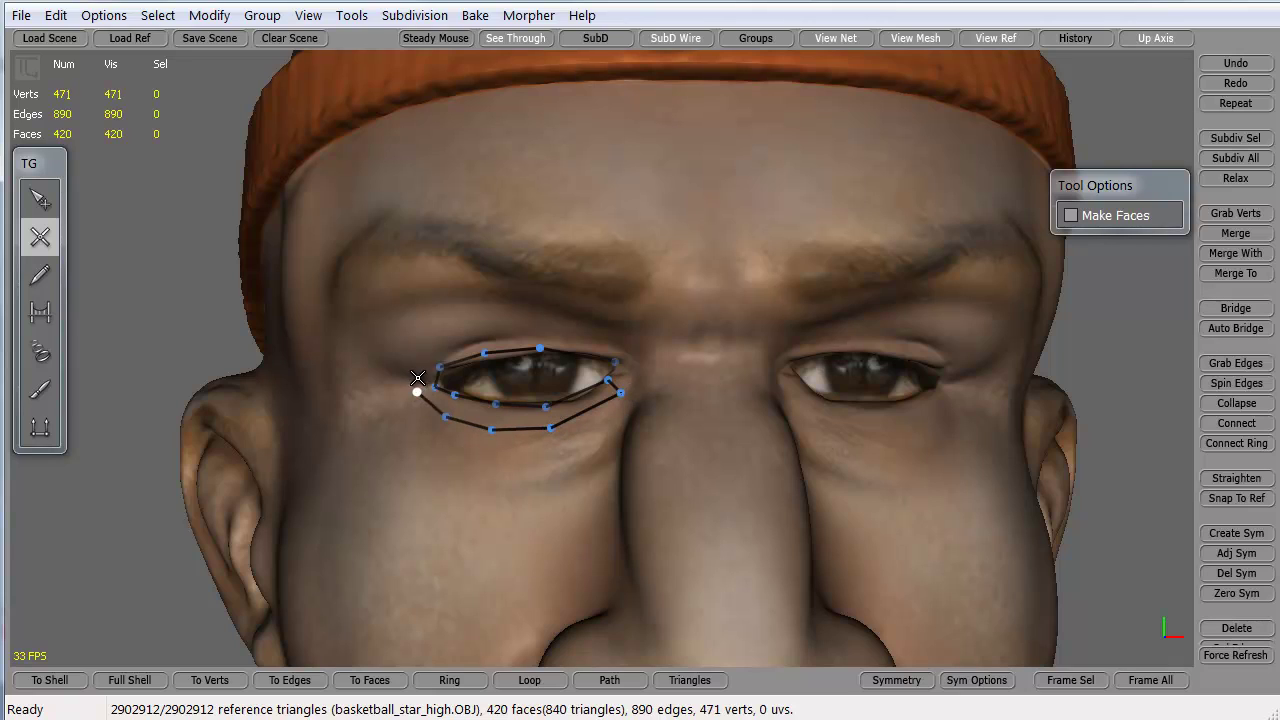
pyautogui.click(421, 360)
pyautogui.click(478, 337)
pyautogui.click(542, 331)
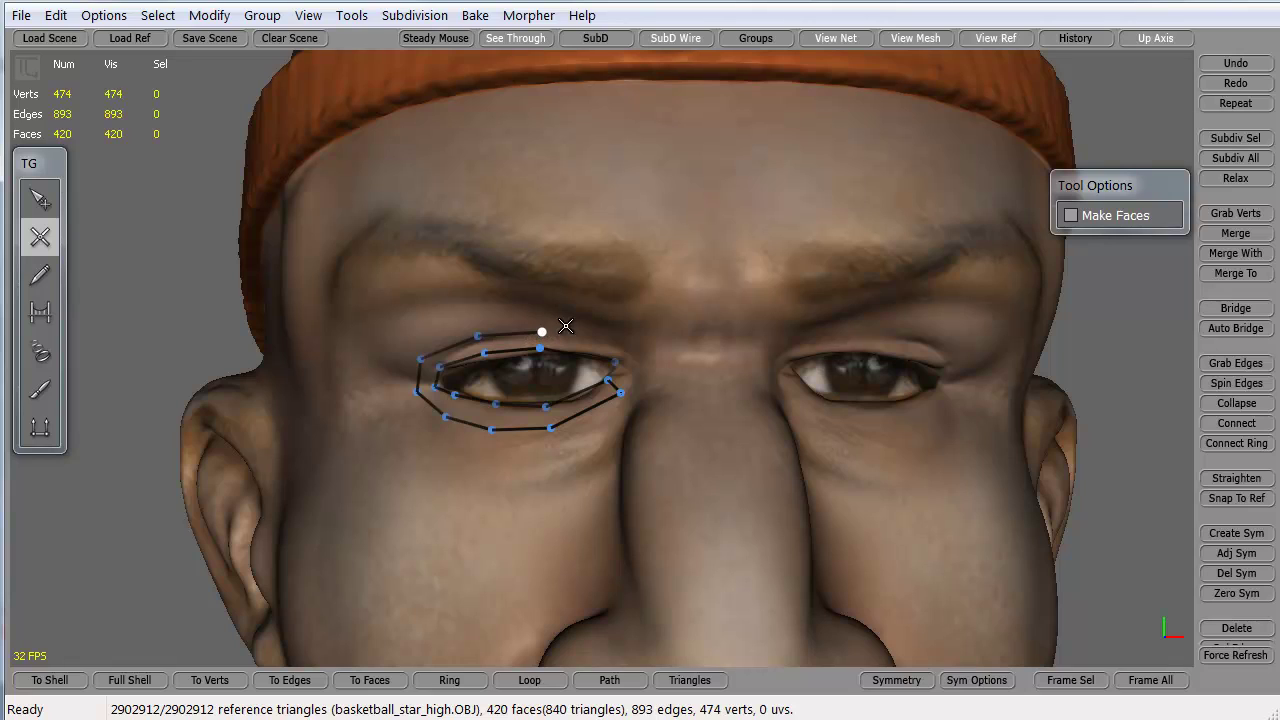
pyautogui.click(621, 350)
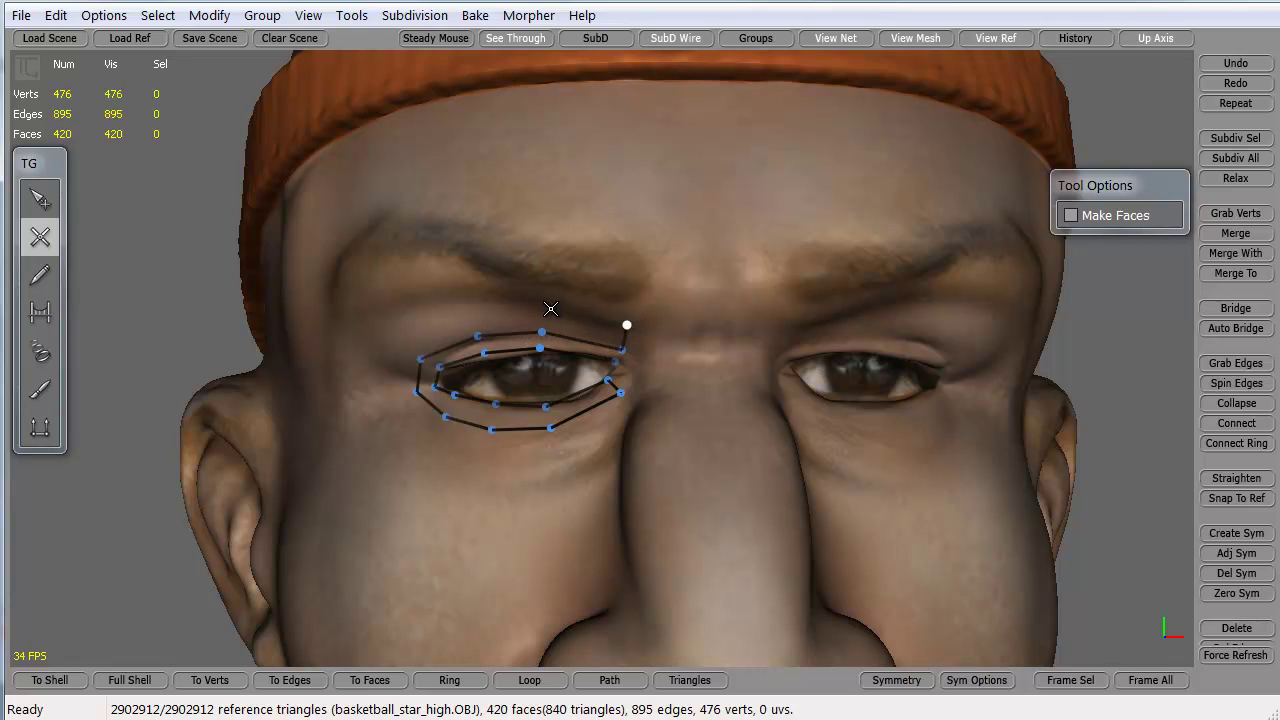
# - Draw a third, wider edge loop around the right eye and join it to the second loop at the lower inner corner
pyautogui.click(550, 306)
pyautogui.click(477, 307)
pyautogui.click(400, 340)
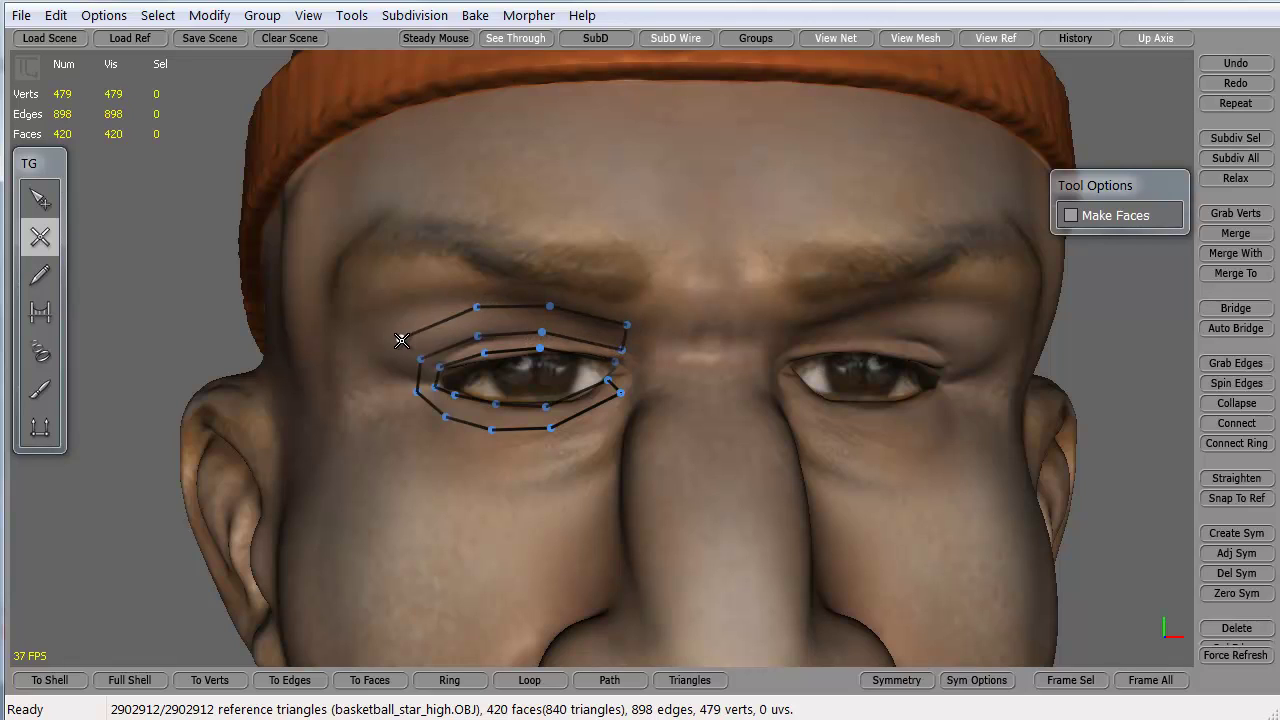
pyautogui.click(379, 395)
pyautogui.click(418, 444)
pyautogui.click(483, 461)
pyautogui.click(557, 454)
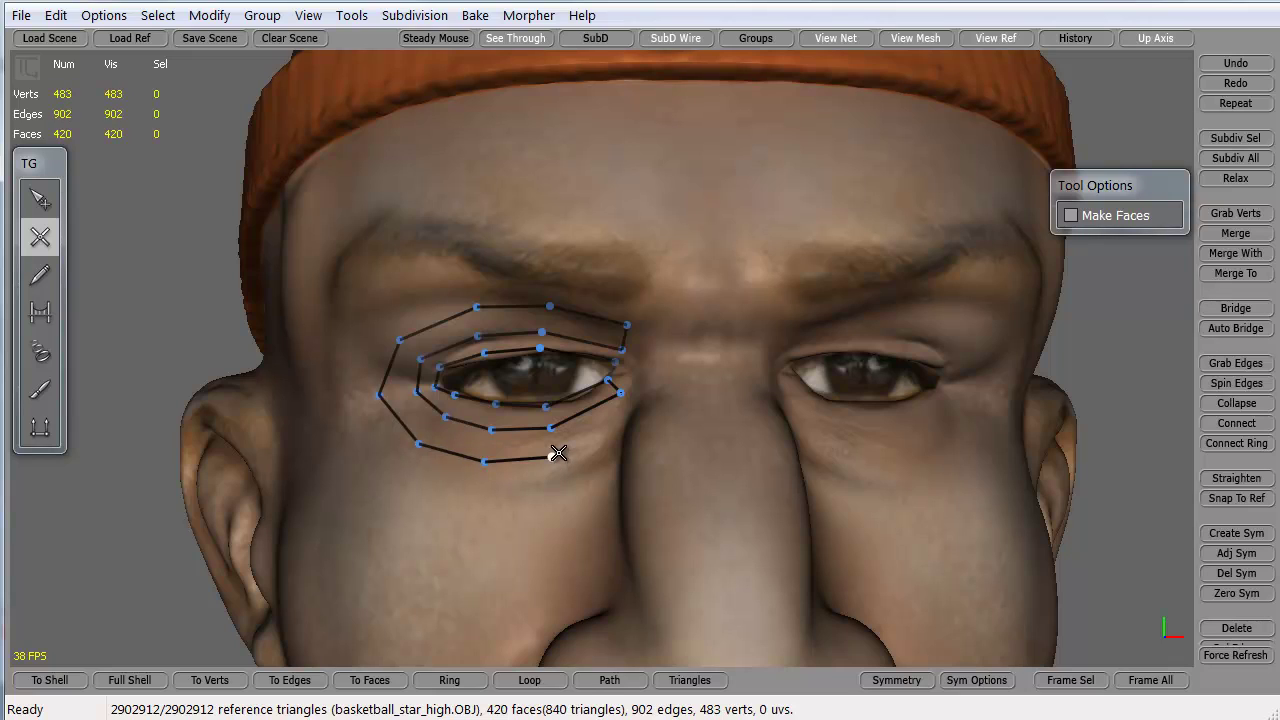
pyautogui.click(631, 411)
pyautogui.click(625, 390)
# - Bridge the three loops above the right eye with the Bridge tool to fill two rows of quads along the upper eyelid
pyautogui.click(41, 314)
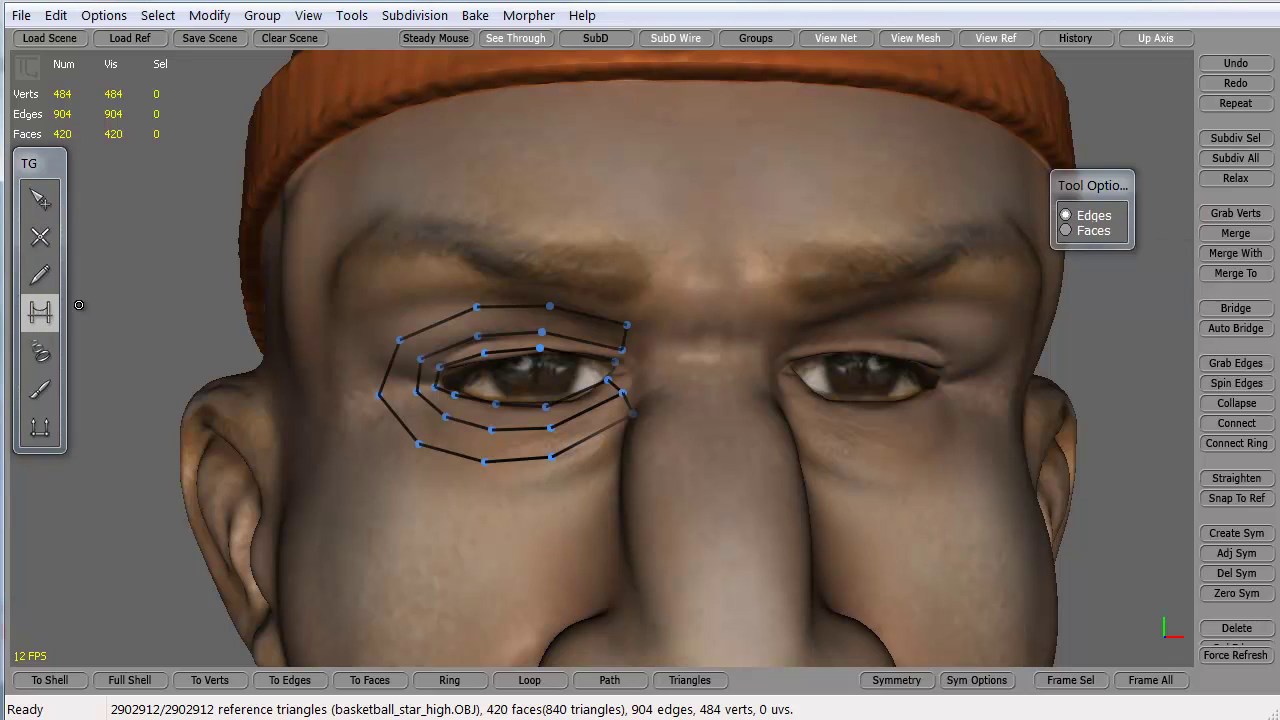
pyautogui.click(538, 320)
pyautogui.click(618, 350)
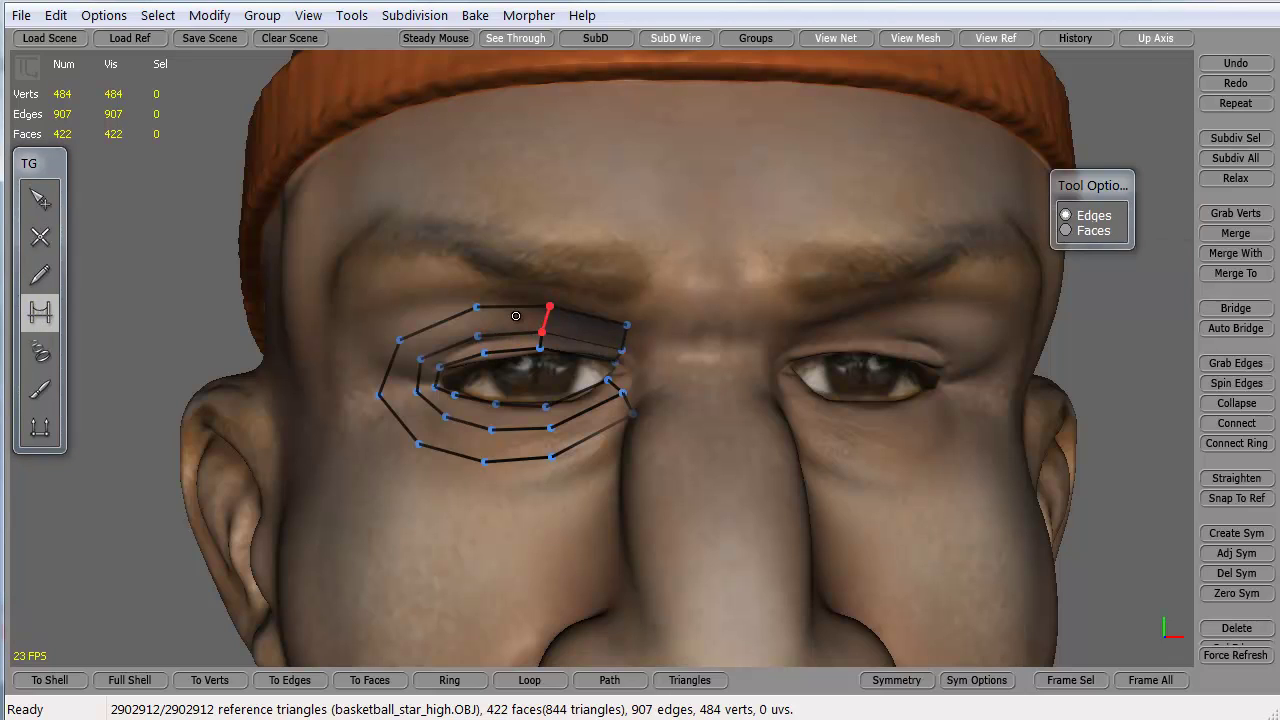
pyautogui.click(474, 325)
pyautogui.click(464, 346)
pyautogui.click(410, 350)
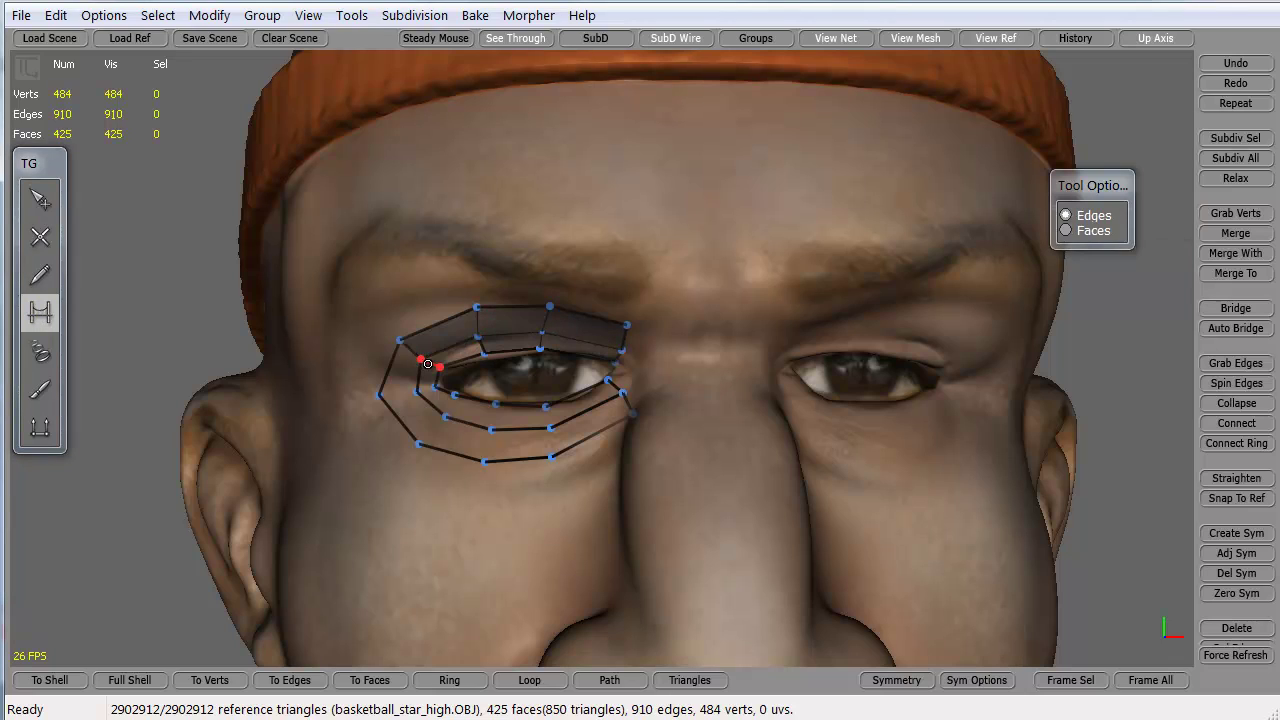
pyautogui.click(432, 365)
# - Bridge the loops around the right eye's outer corner to continue both rows of quads
pyautogui.click(426, 390)
pyautogui.click(382, 397)
pyautogui.click(425, 438)
pyautogui.click(452, 410)
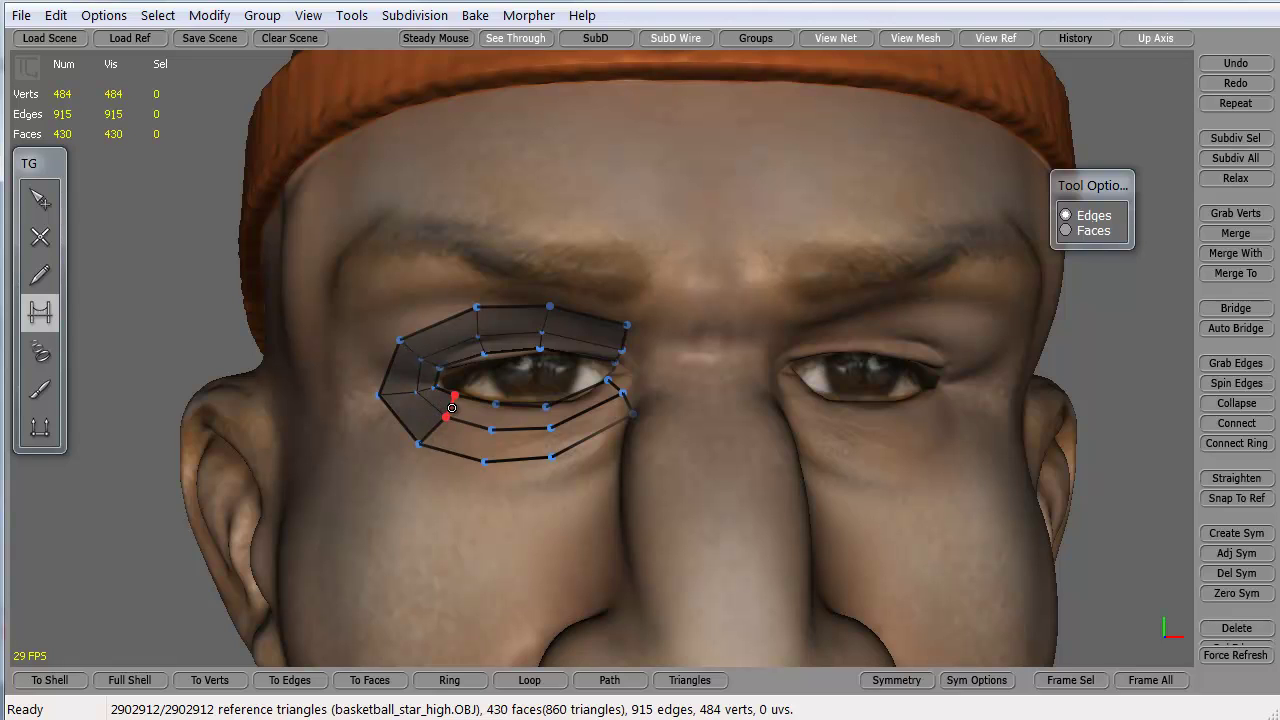
# - Bridge the loops under the right eye from the outer side to the inner corner to fill the lower eyelid
pyautogui.click(495, 418)
pyautogui.click(504, 449)
pyautogui.click(546, 450)
pyautogui.click(545, 418)
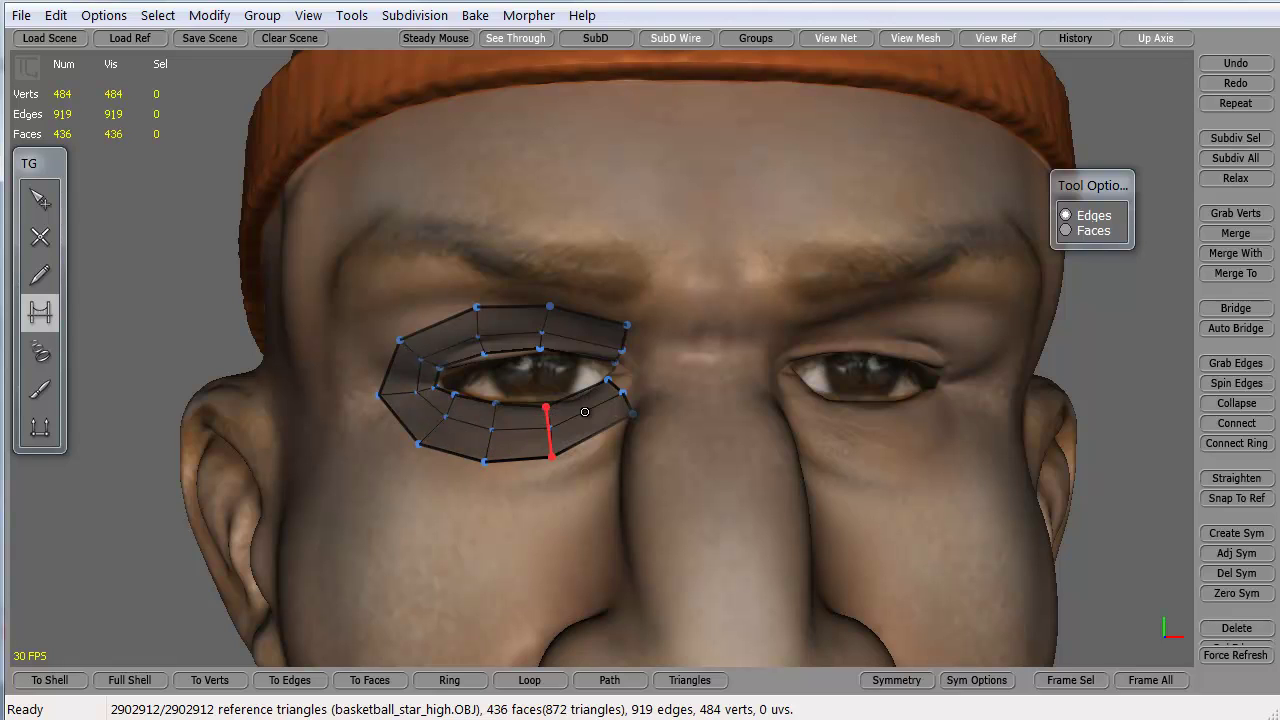
# - Close the innermost edge loop at the right eye's inner corner, adding one new vertex between its lower and upper ends
pyautogui.scroll(3, 433, 341)
pyautogui.scroll(2, 432, 341)
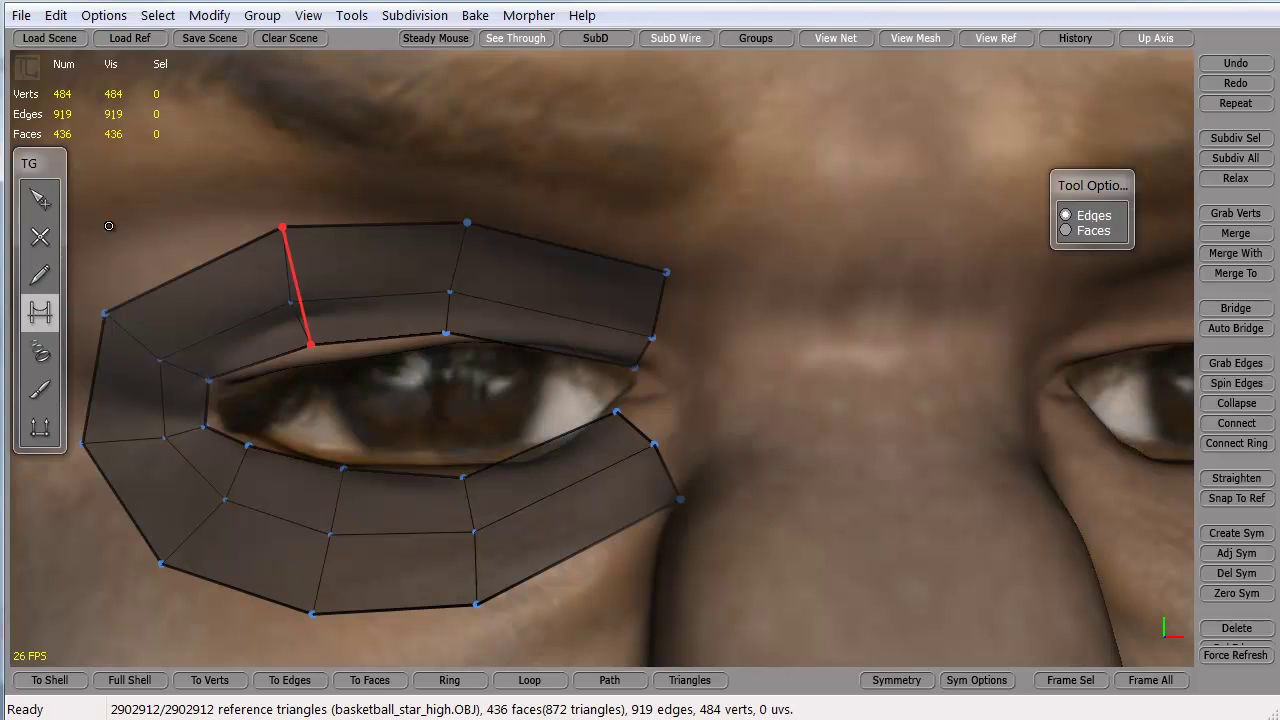
pyautogui.click(38, 200)
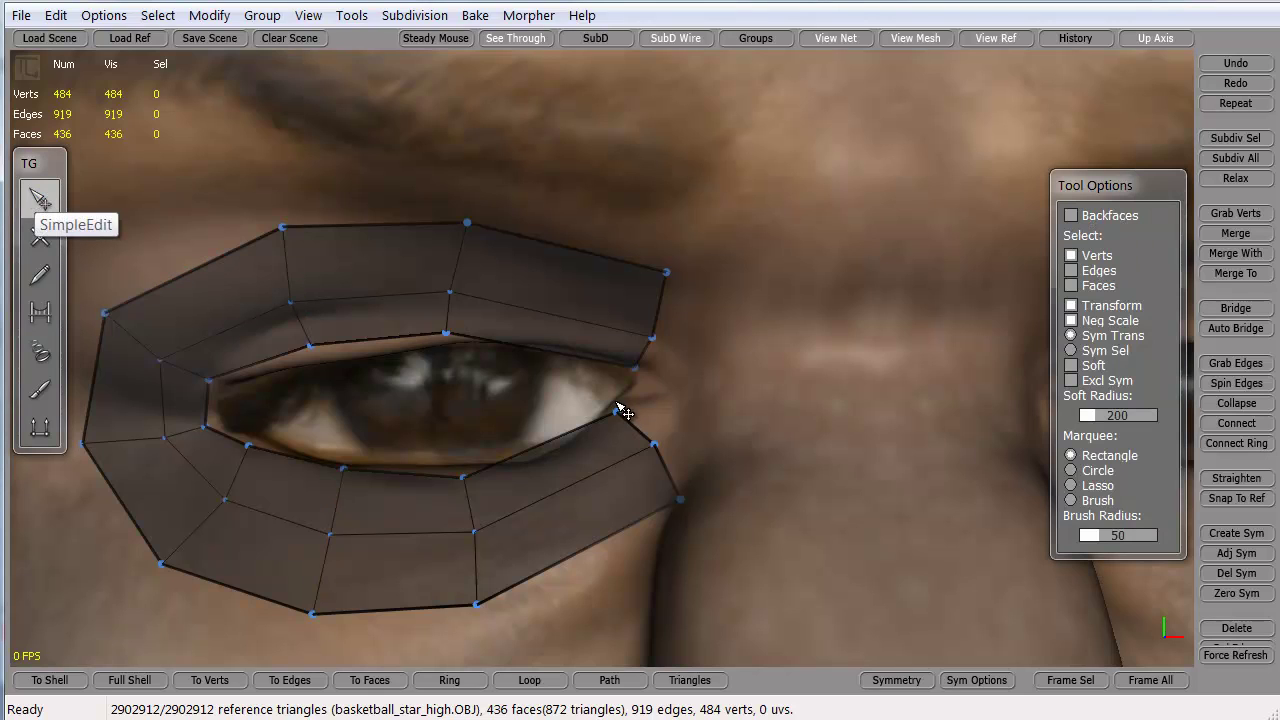
pyautogui.click(40, 237)
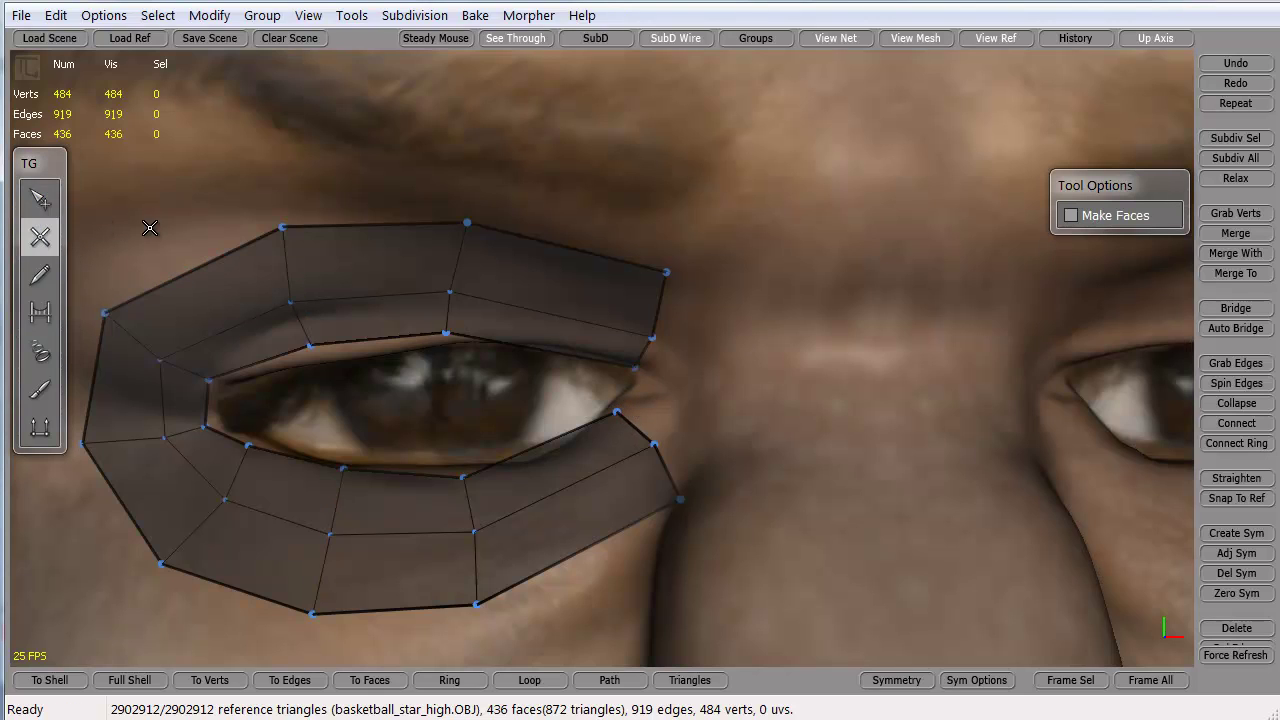
pyautogui.click(617, 411)
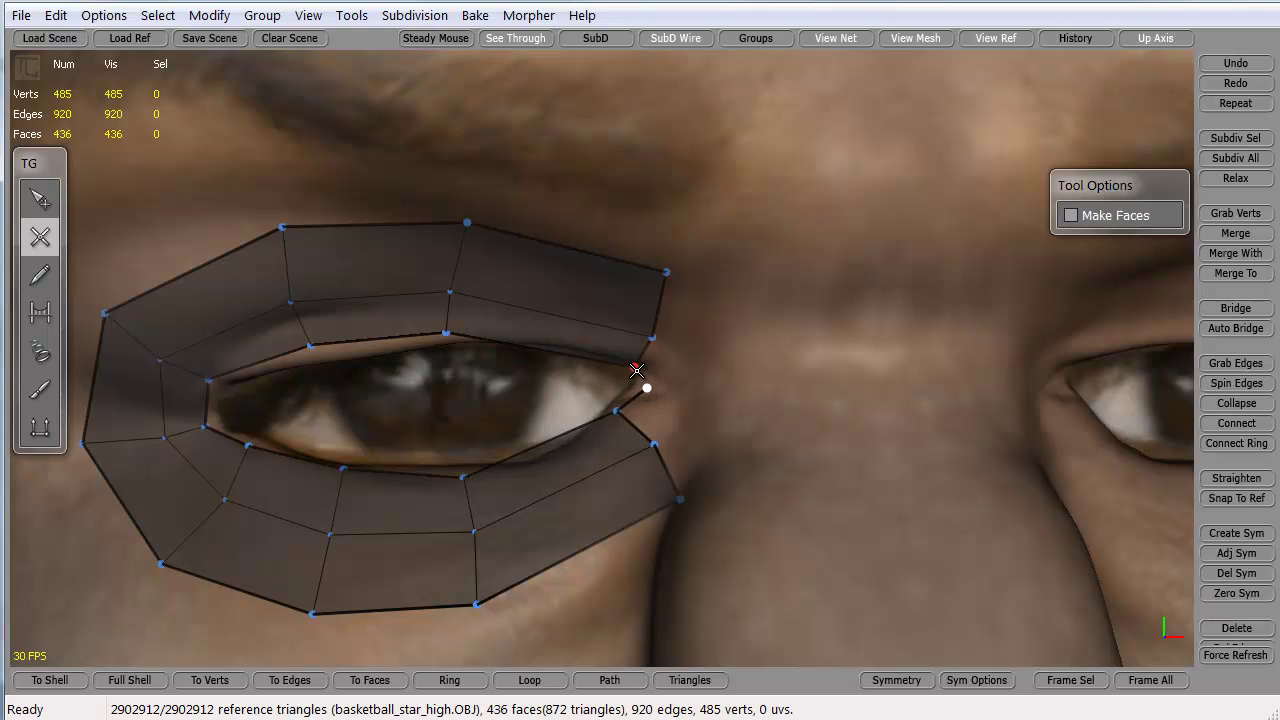
pyautogui.click(637, 369)
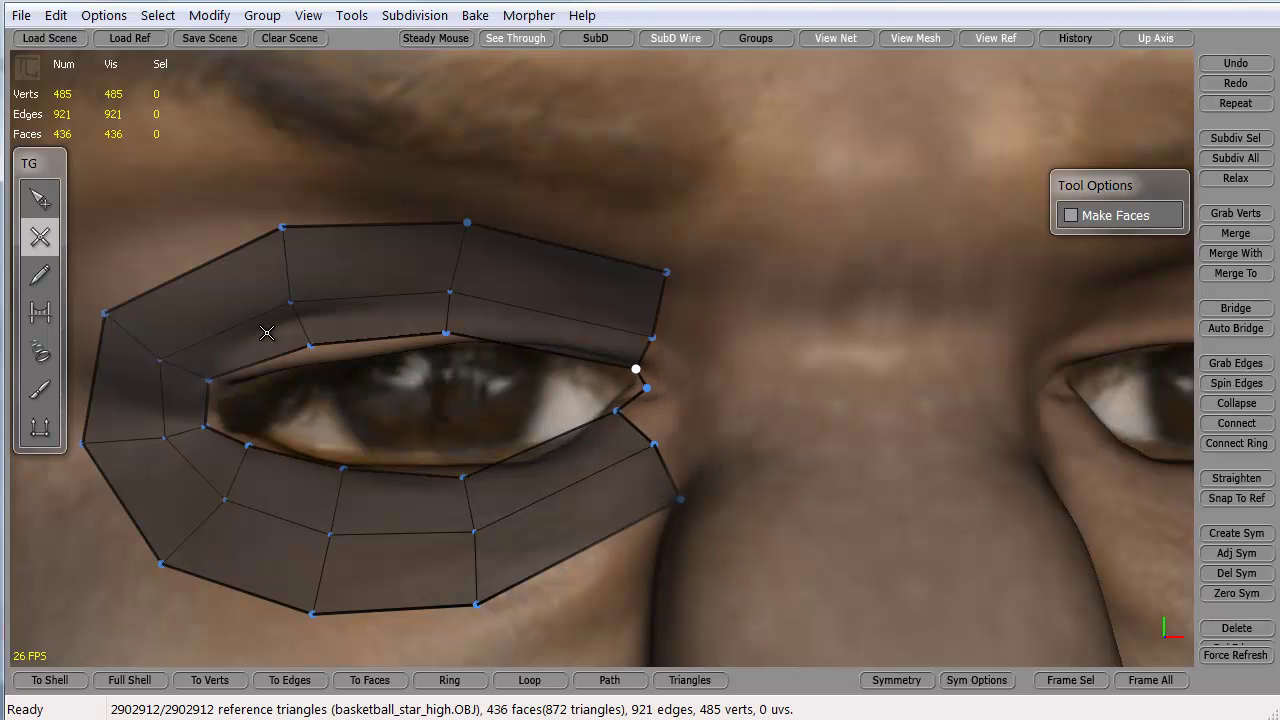
# - Close the middle edge loop at the right eye's inner corner through one new vertex placed just outside the inner one
pyautogui.click(40, 199)
pyautogui.click(44, 235)
pyautogui.click(697, 393)
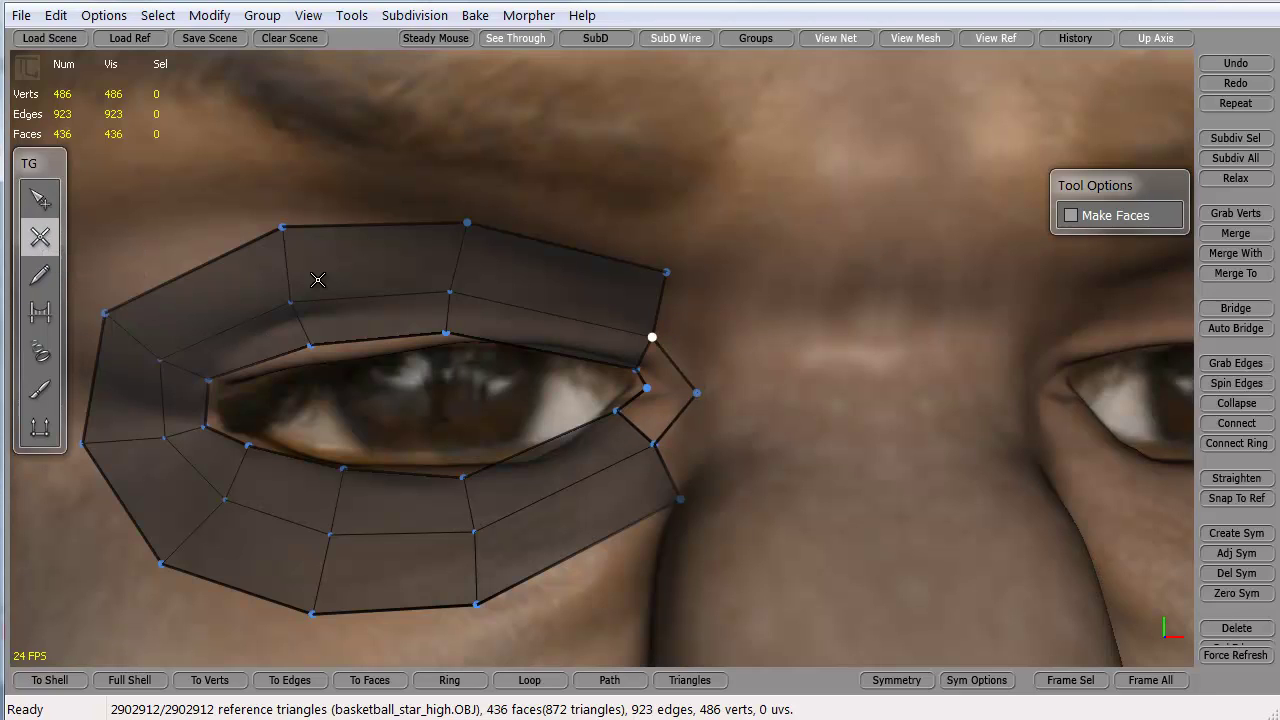
# - Close the outermost edge loop around the right eye through one new vertex placed toward the nose bridge
pyautogui.click(40, 200)
pyautogui.click(40, 236)
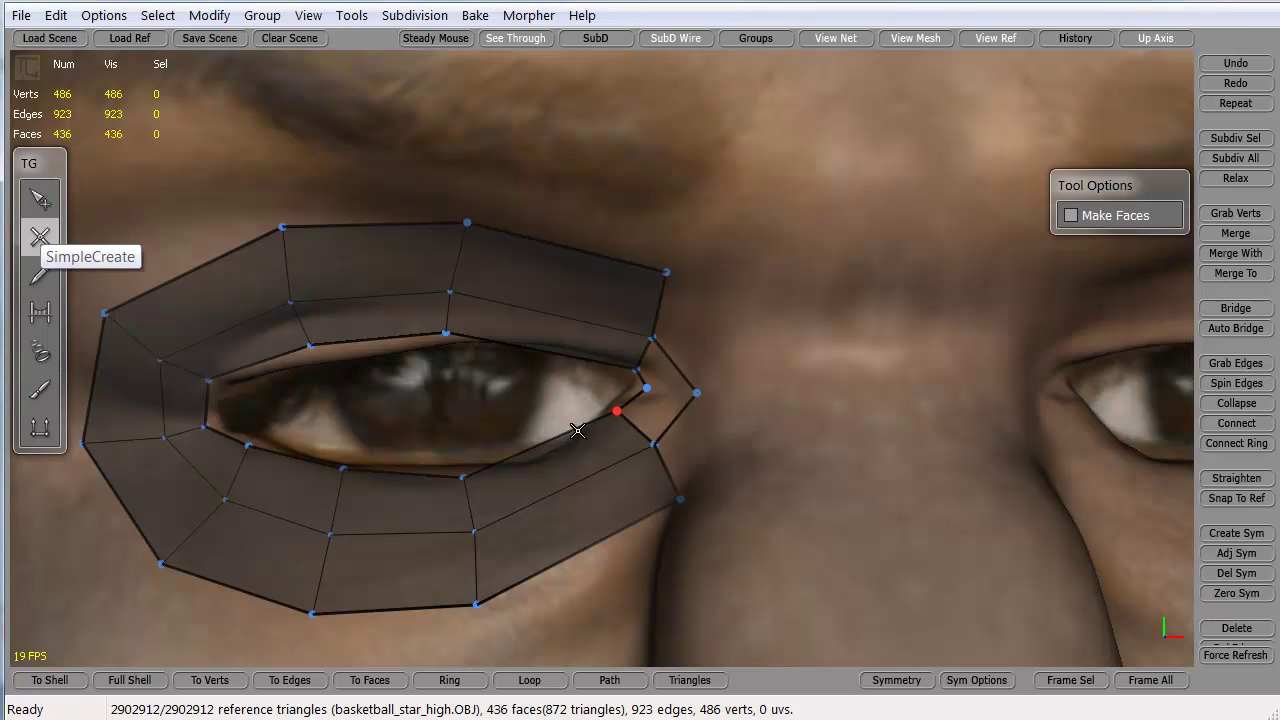
pyautogui.click(680, 499)
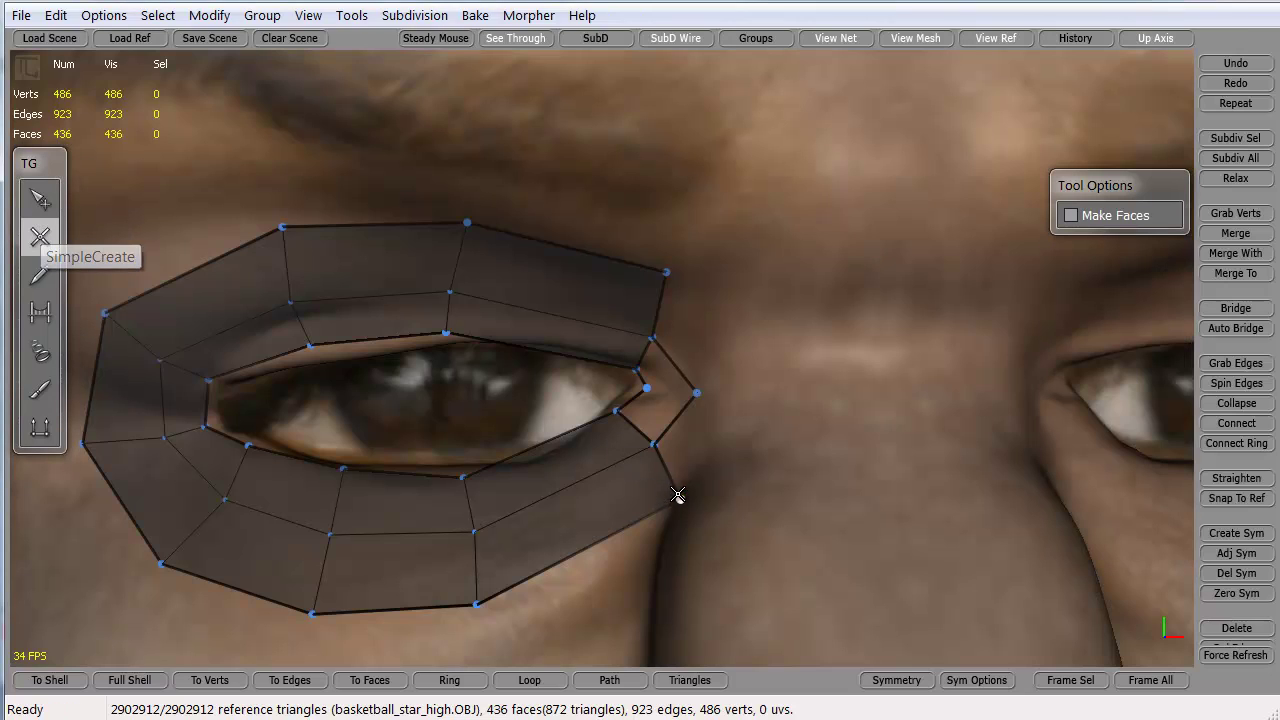
pyautogui.click(738, 393)
pyautogui.click(662, 270)
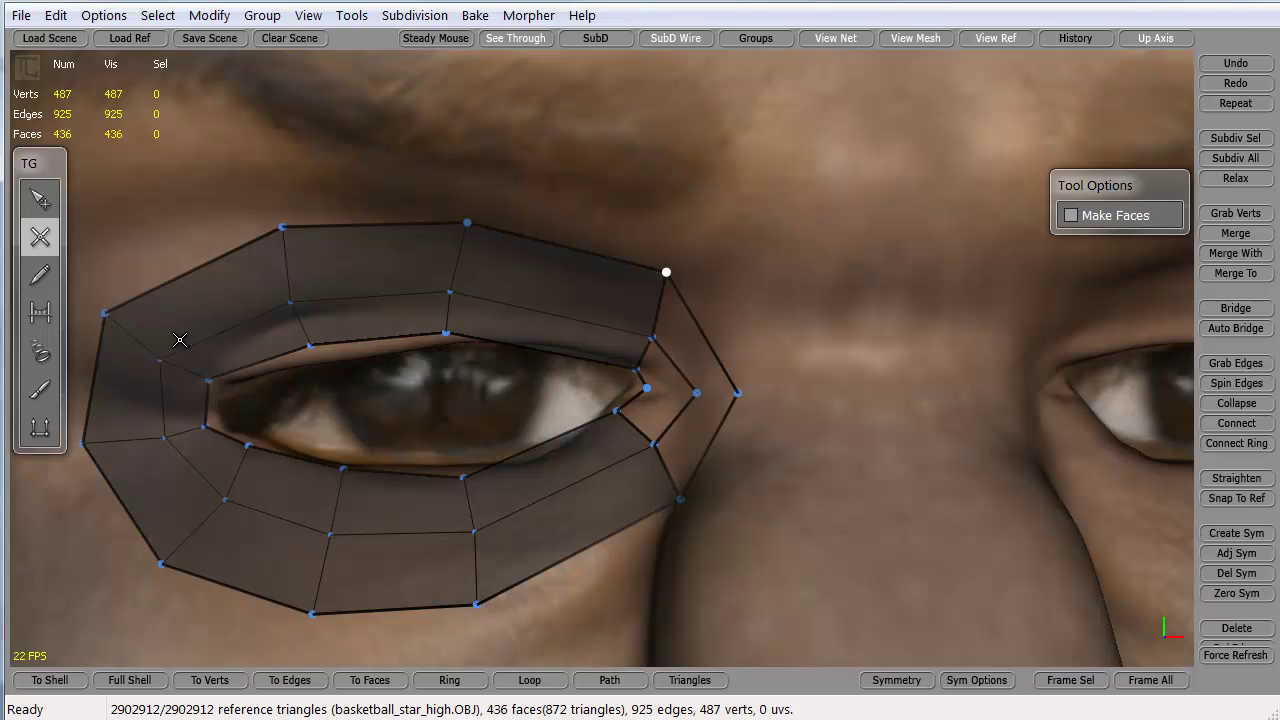
# - Bridge the closed loops at the right eye's inner corner to complete both rows of quads
pyautogui.click(40, 312)
pyautogui.click(717, 390)
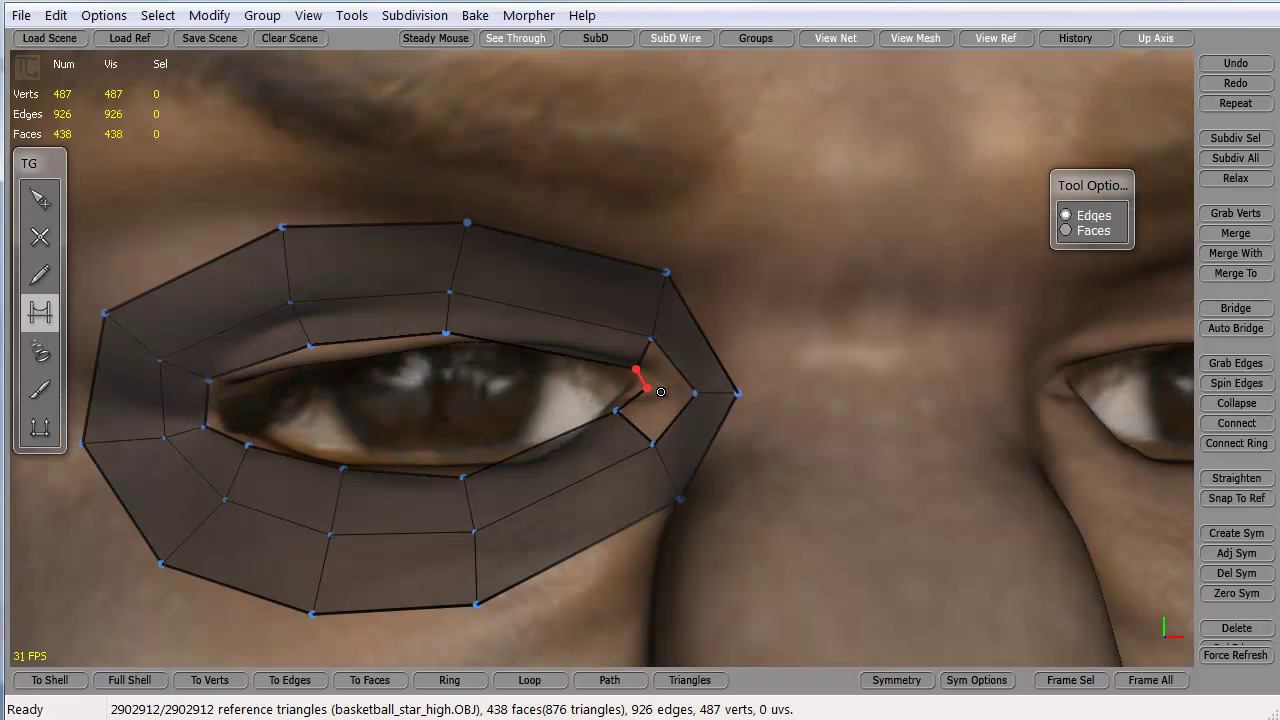
pyautogui.click(671, 394)
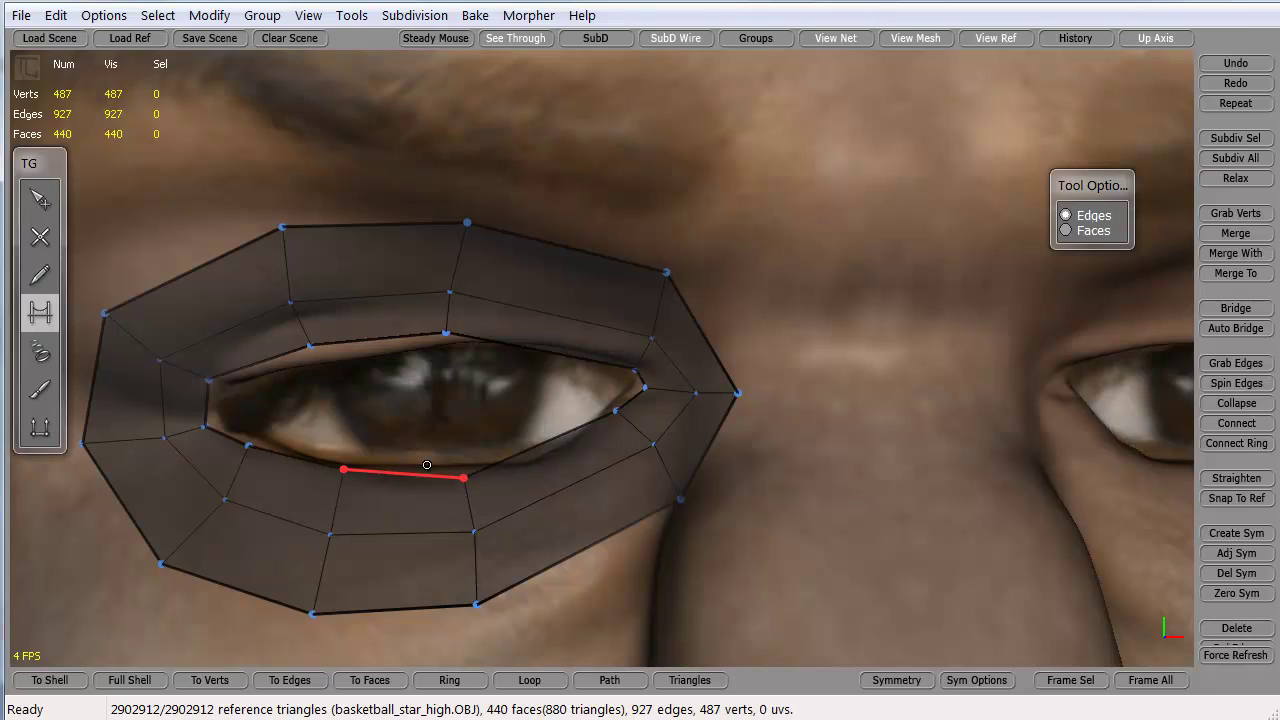
# - Move the upper eyelid and outer corner vertices to space the edge columns above the right eye more evenly
pyautogui.scroll(-2, 427, 465)
pyautogui.moveTo(441, 506); pyautogui.dragTo(457, 486, button='middle')
pyautogui.scroll(3, 457, 486)
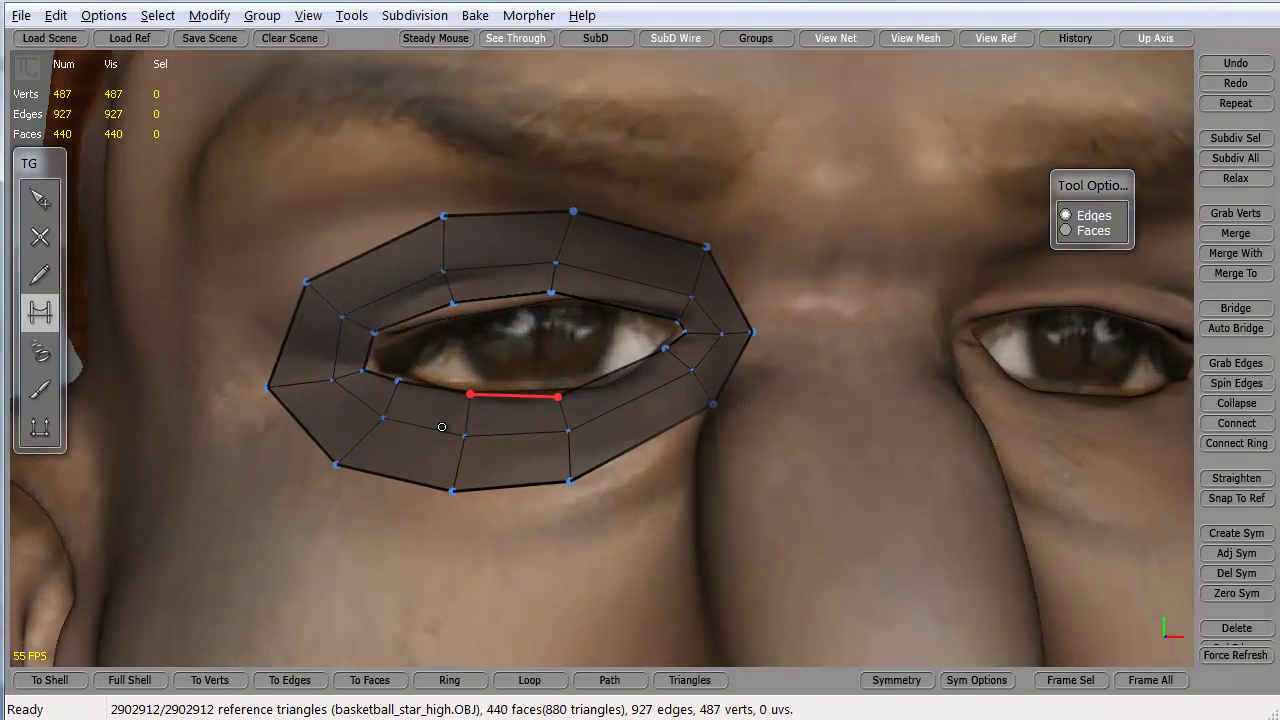
pyautogui.click(40, 199)
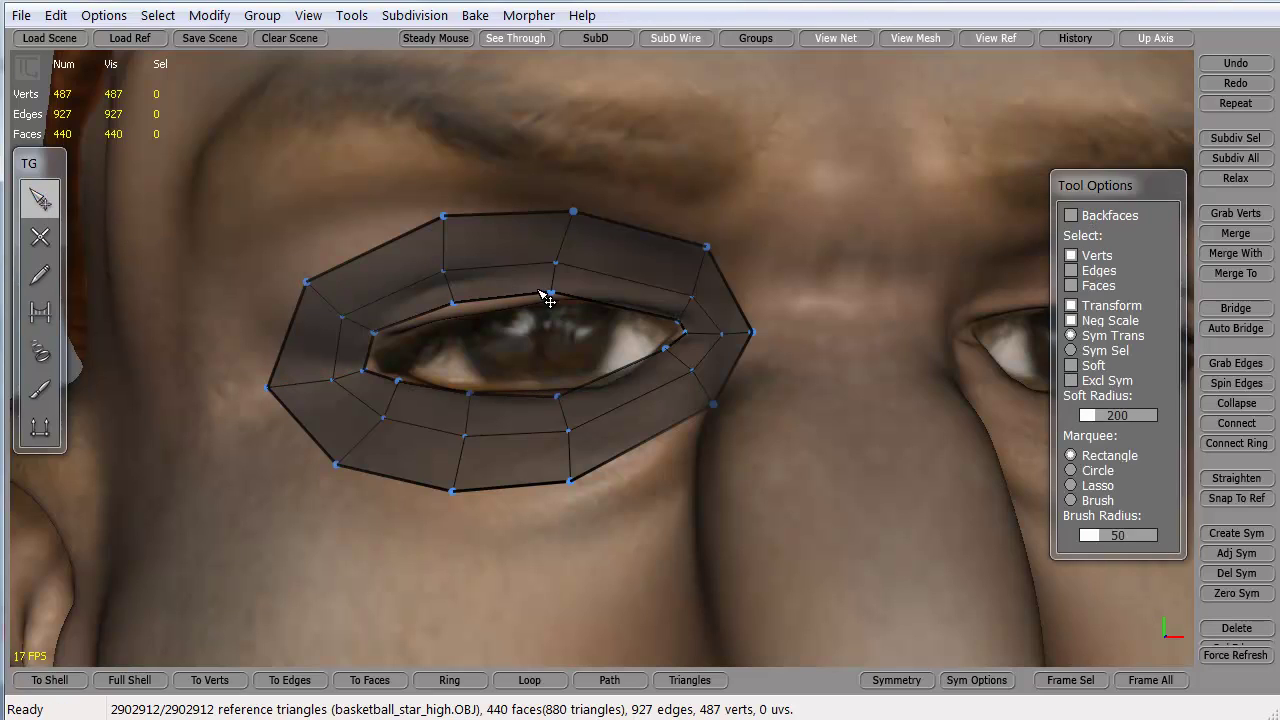
pyautogui.moveTo(540, 292); pyautogui.dragTo(588, 297)
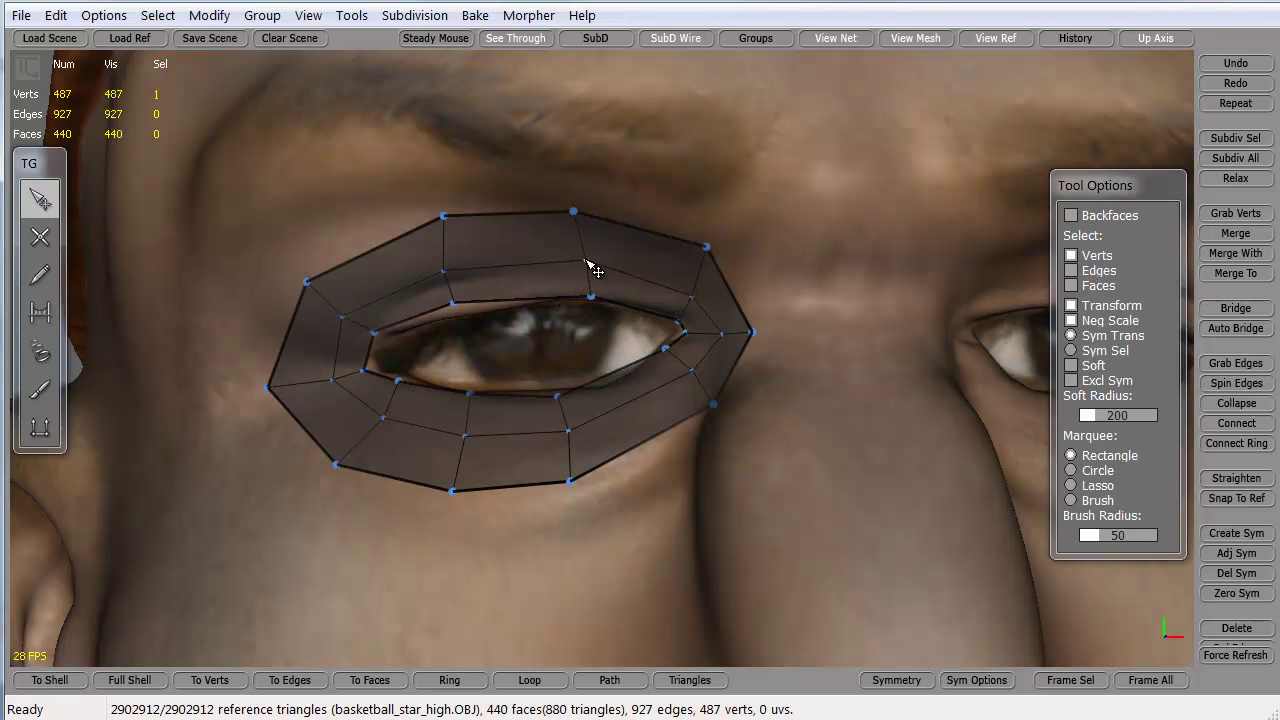
pyautogui.moveTo(575, 210); pyautogui.dragTo(594, 210)
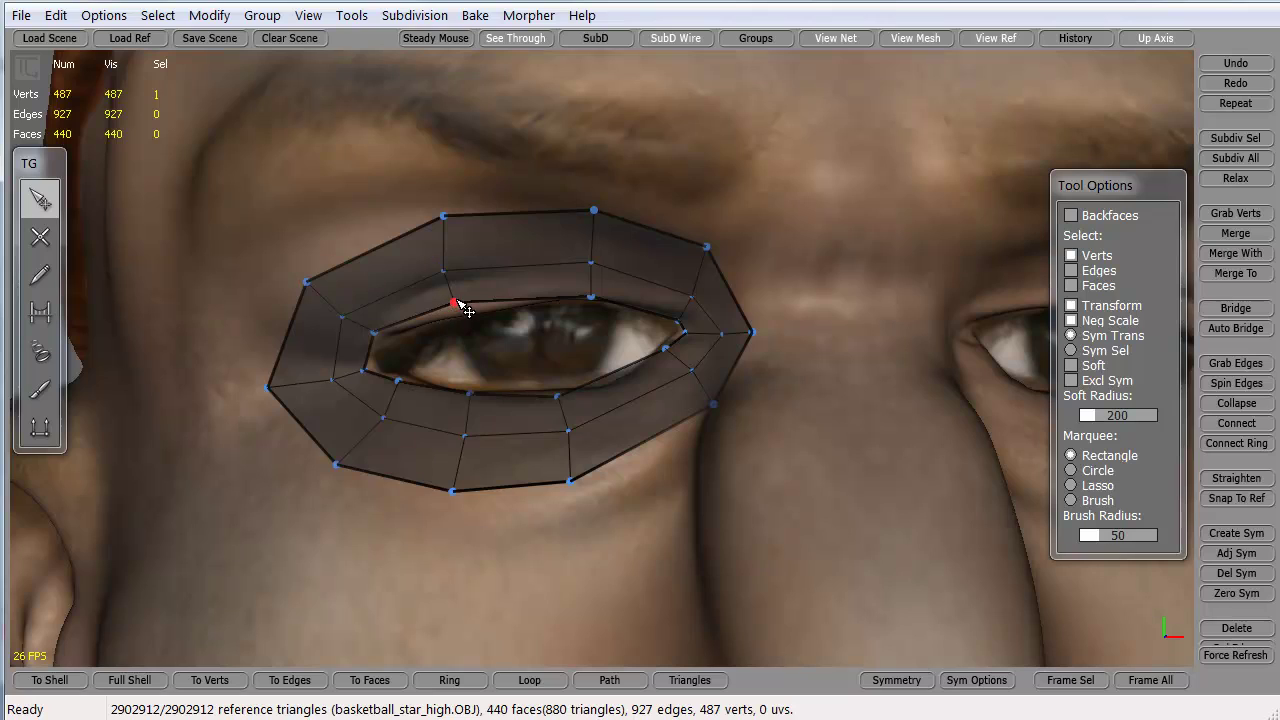
pyautogui.moveTo(459, 300); pyautogui.dragTo(452, 260)
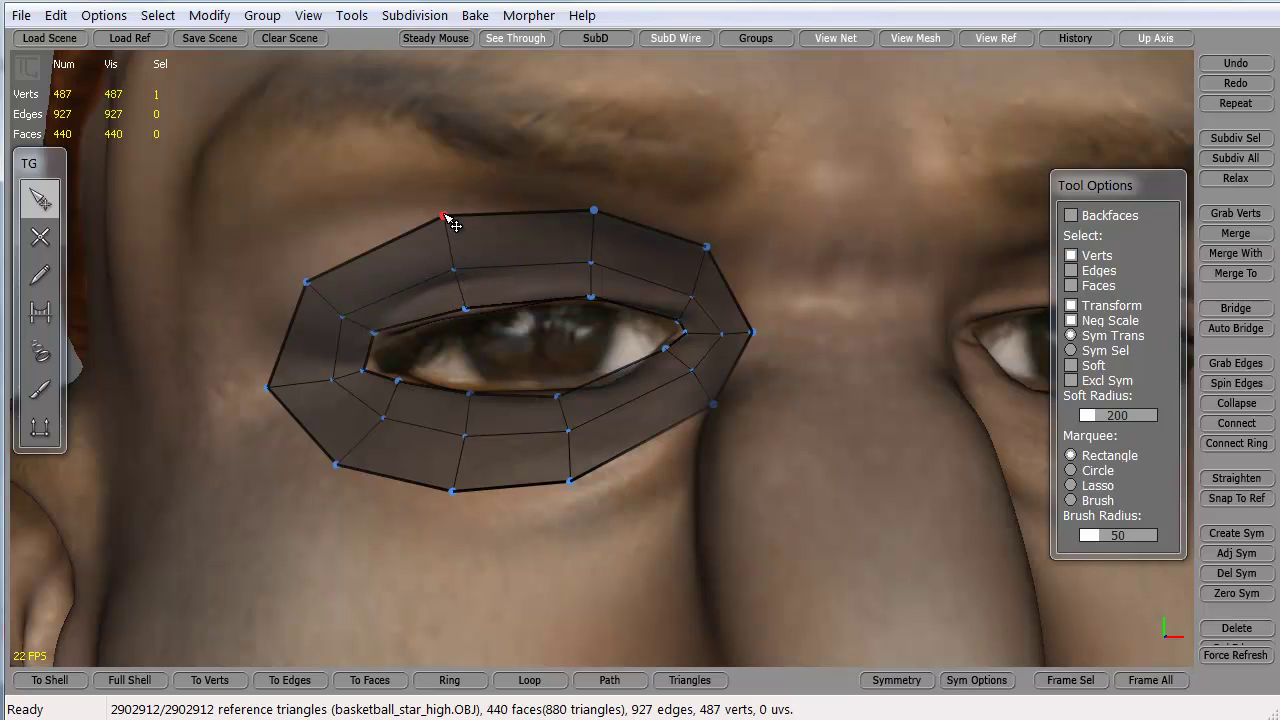
pyautogui.moveTo(352, 323); pyautogui.dragTo(308, 271)
# - Draw an edge outline from the outer eye loop's lower inner vertex to the nose's centre and back to its inner corner vertex
pyautogui.scroll(-3, 619, 543)
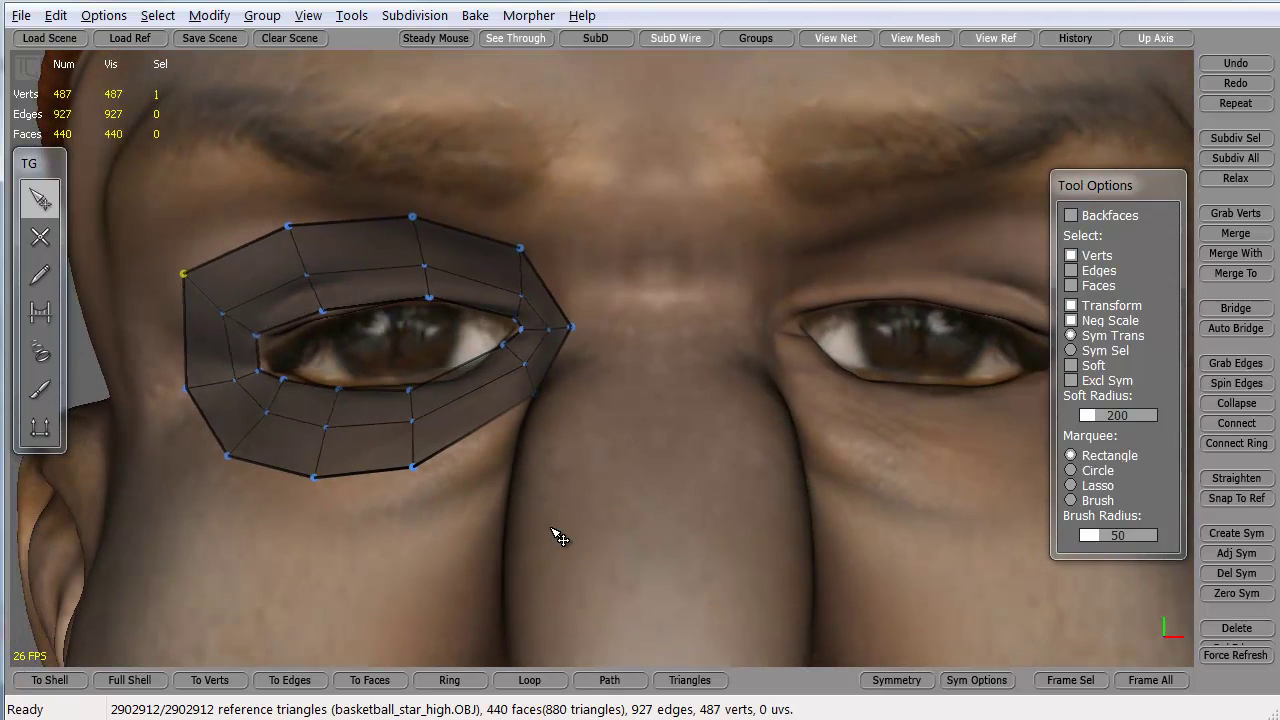
pyautogui.scroll(2, 560, 534)
pyautogui.click(40, 236)
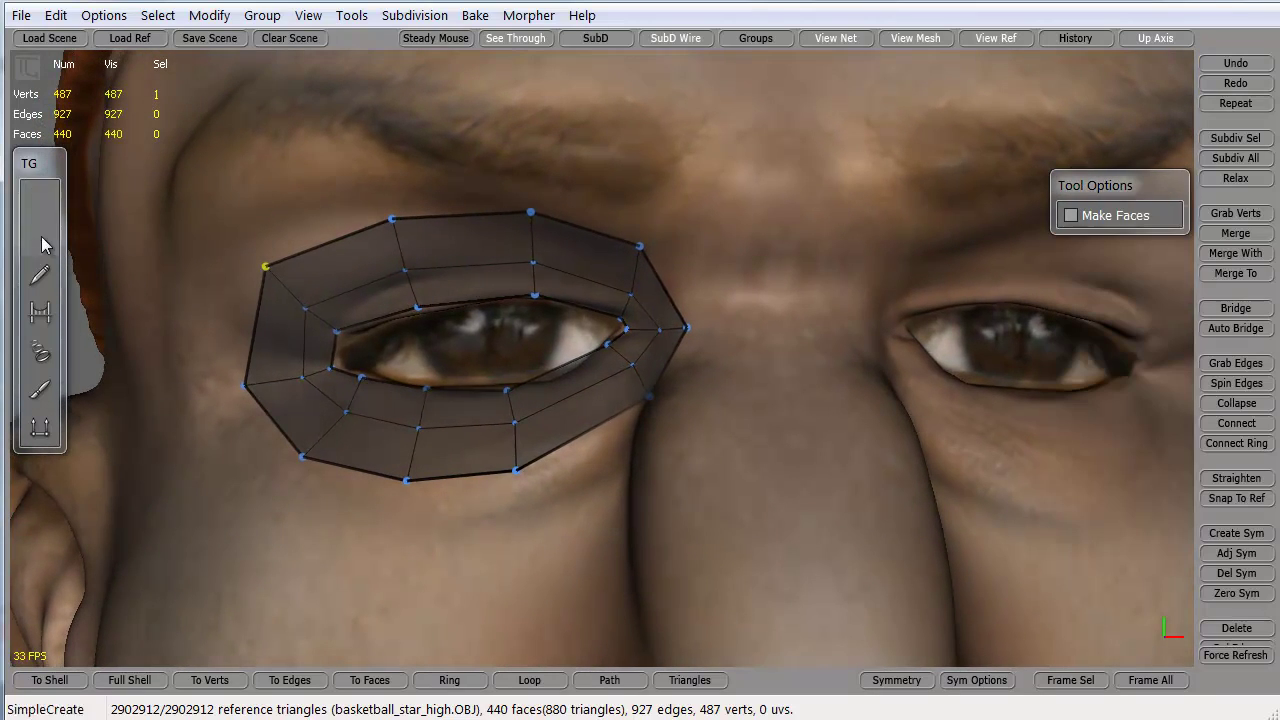
pyautogui.click(650, 397)
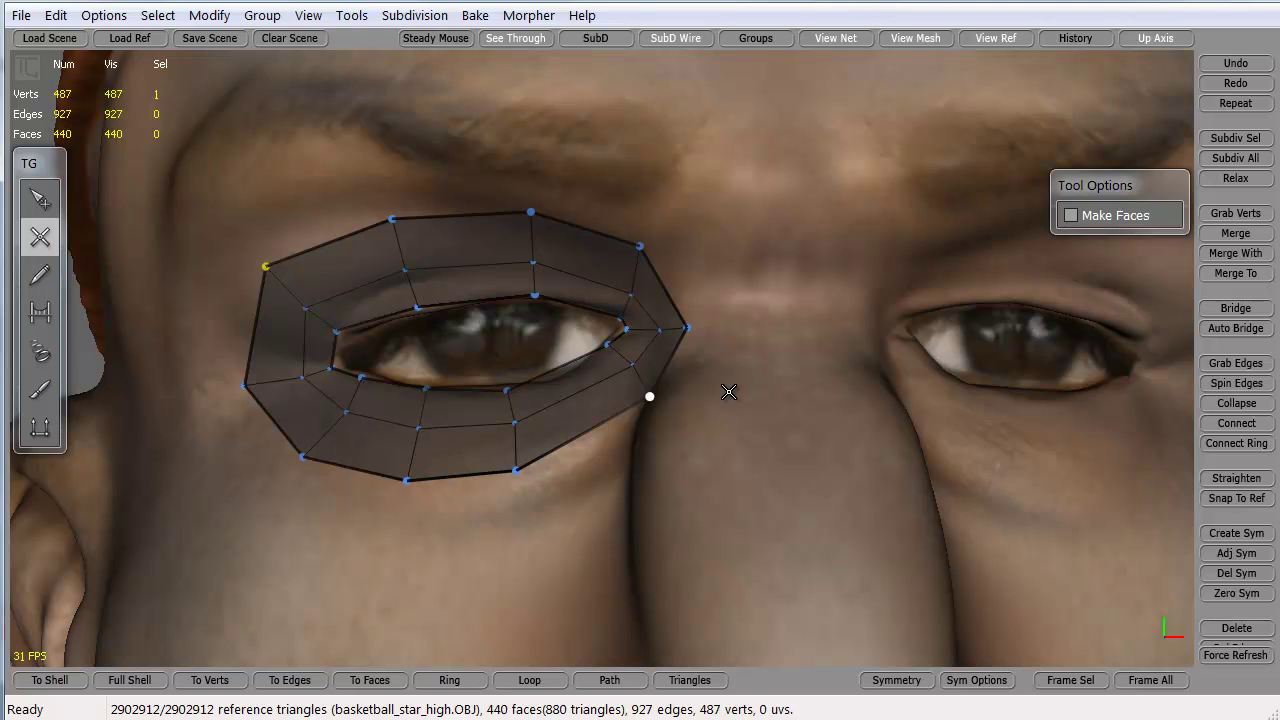
pyautogui.click(725, 390)
pyautogui.click(789, 383)
pyautogui.click(784, 321)
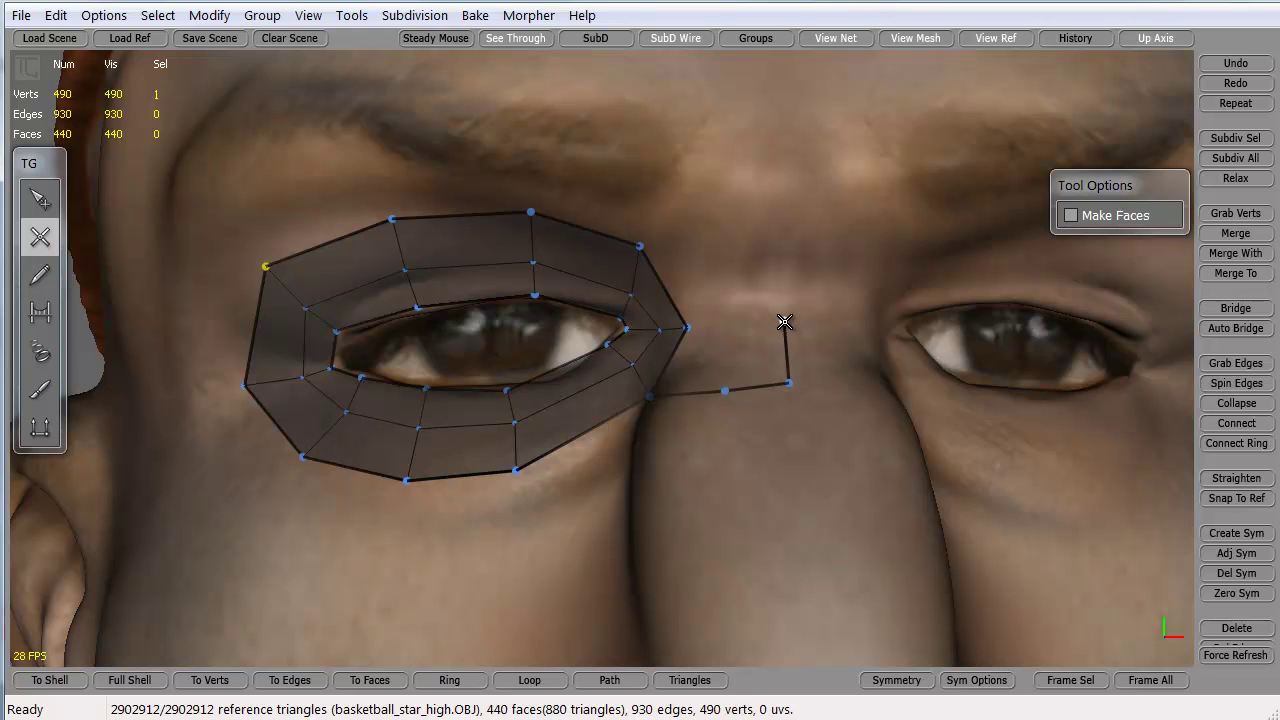
pyautogui.click(717, 319)
# - Draw a second edge outline above it, from the outer loop's upper inner vertex to the nose's centre and down to the first outline
pyautogui.click(40, 199)
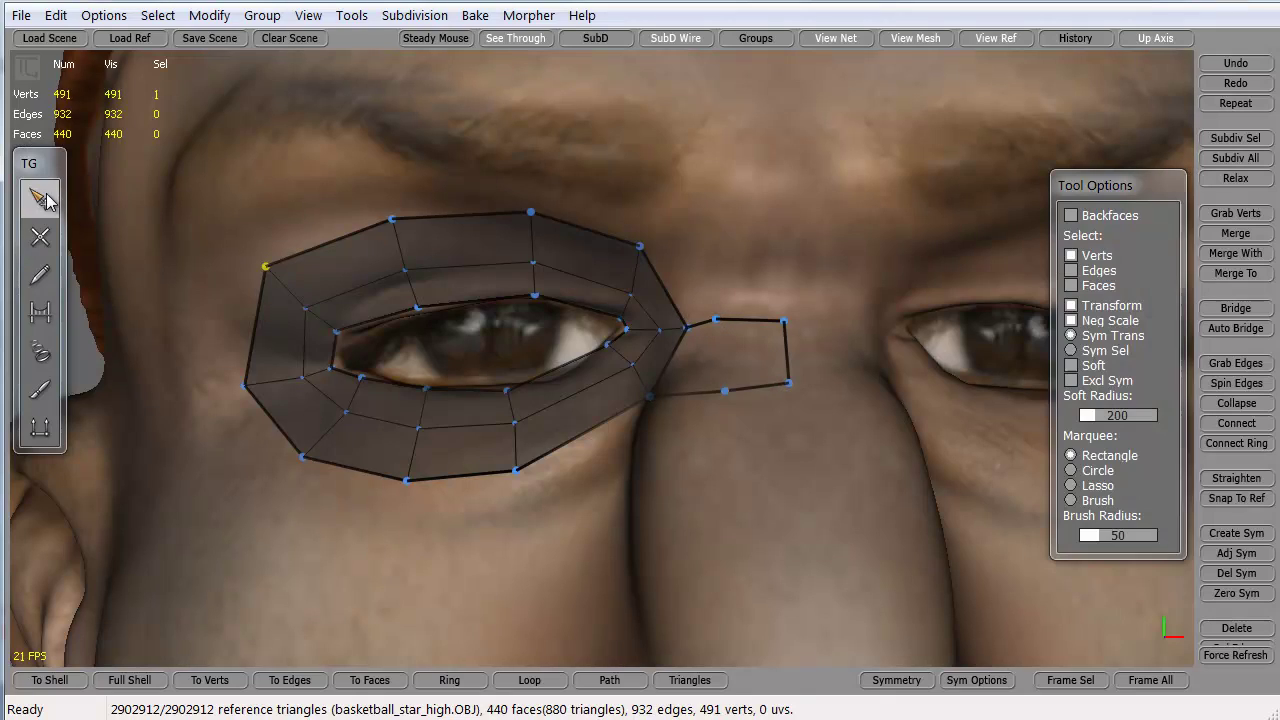
pyautogui.click(44, 238)
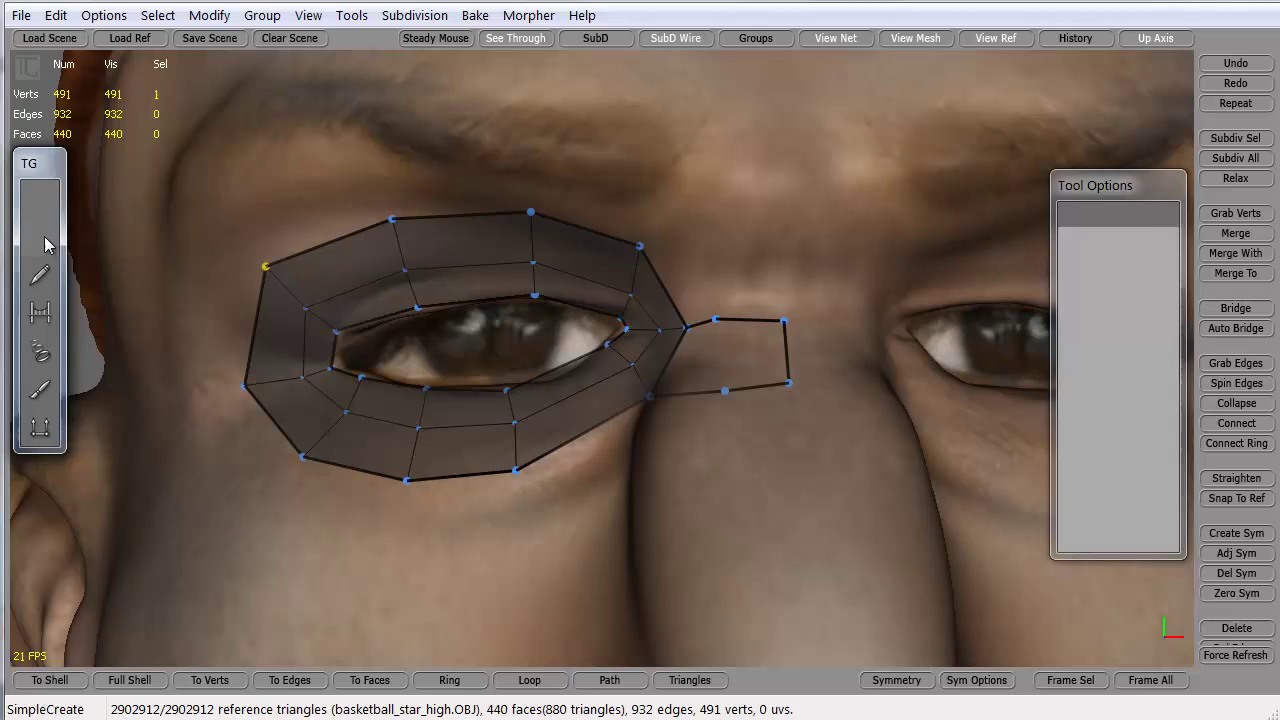
pyautogui.click(706, 240)
pyautogui.click(775, 241)
pyautogui.click(784, 321)
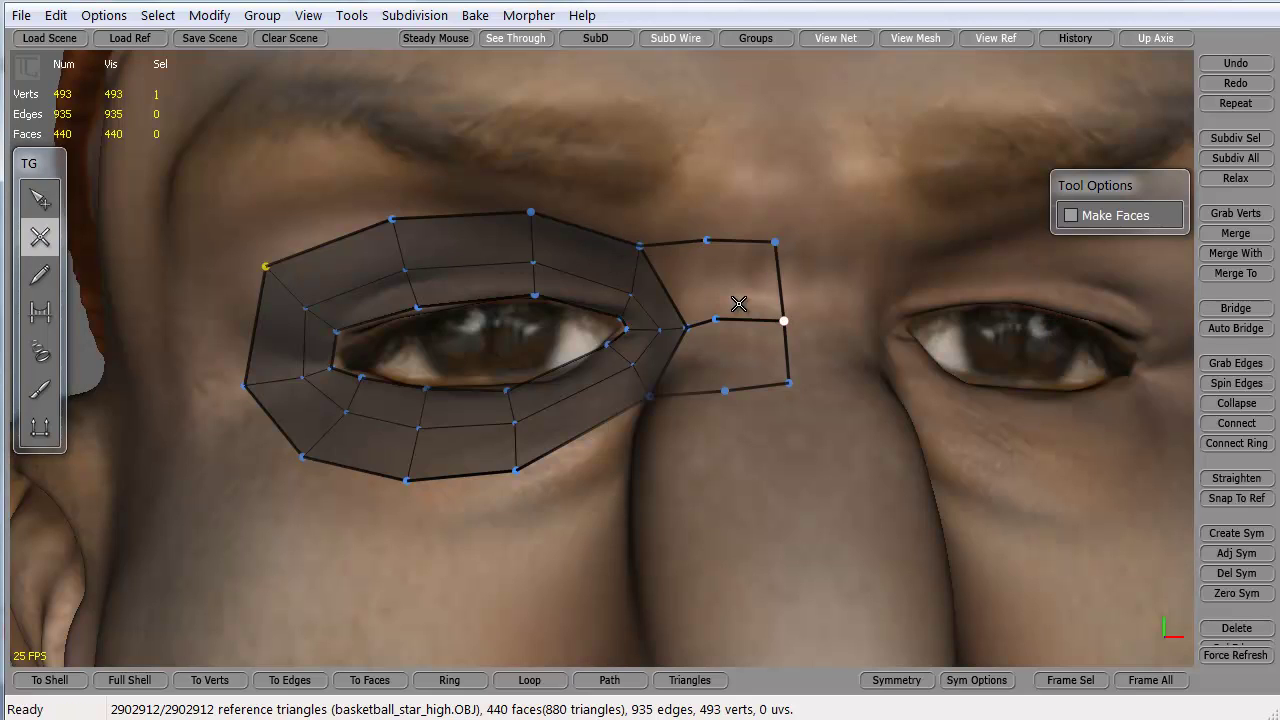
# - Bridge the outlines between the right eye and the nose's centre to fill both rows with quads
pyautogui.click(40, 312)
pyautogui.click(729, 282)
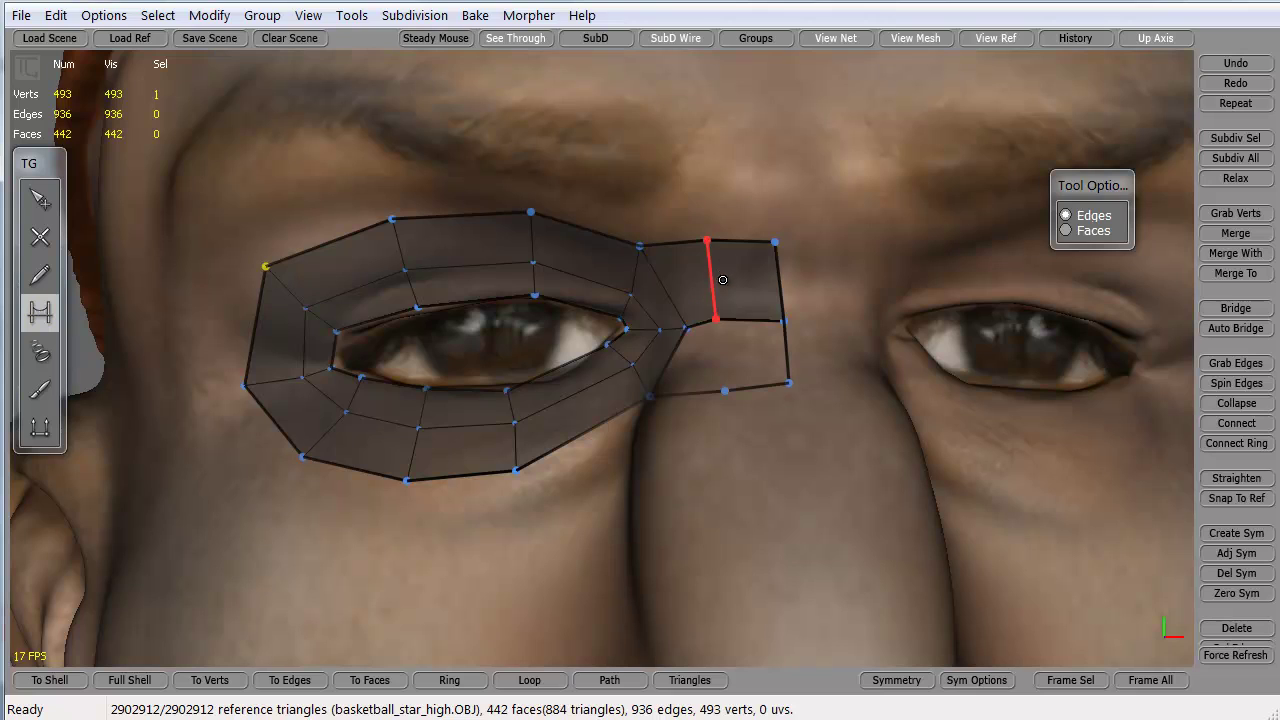
pyautogui.click(725, 367)
# - Select the three vertices along the nose bridge's centre and snap them to the symmetry plane with Zero Sym
pyautogui.click(40, 199)
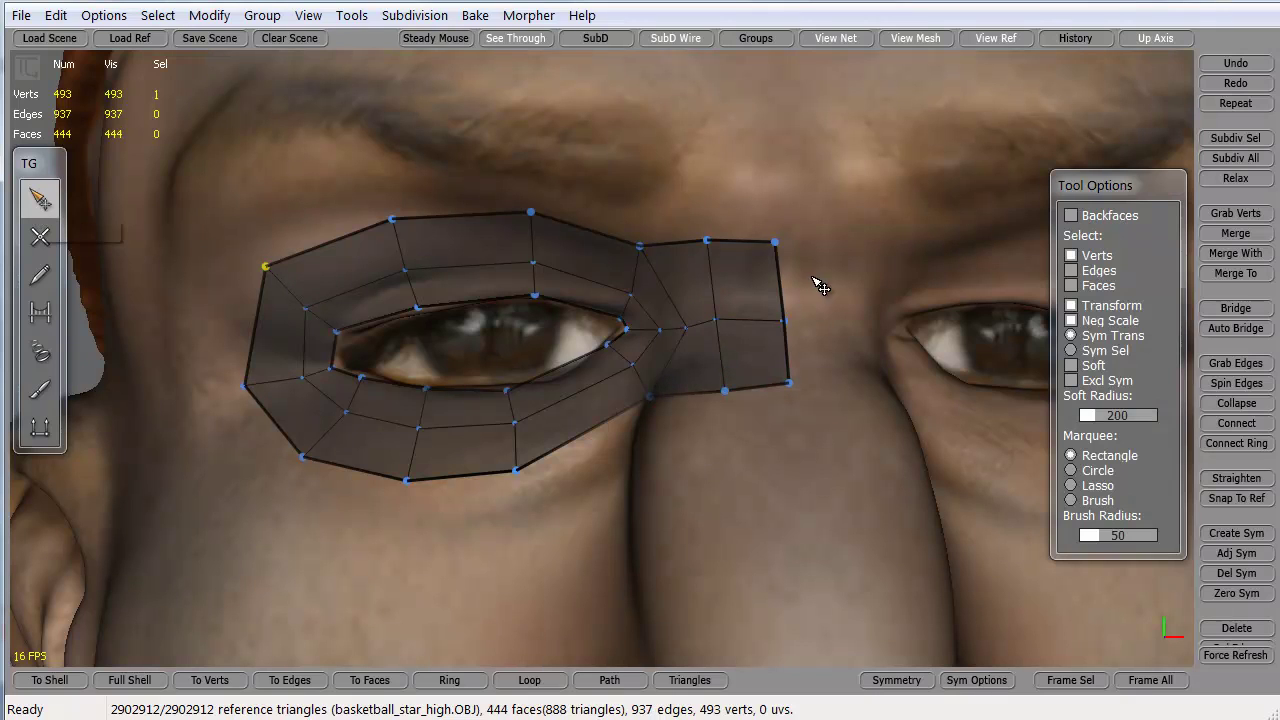
pyautogui.moveTo(815, 207); pyautogui.dragTo(768, 432)
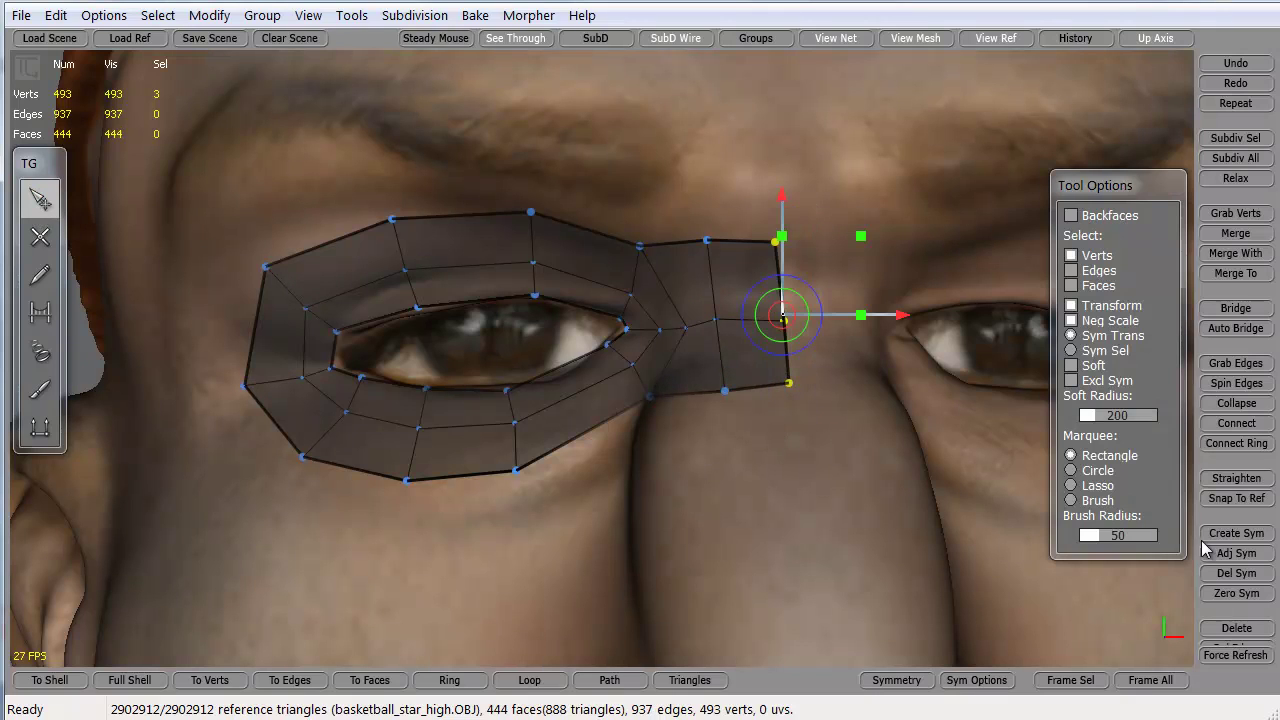
pyautogui.click(1236, 593)
# - Select all the eye and mouth faces, mirror them to the other half of the face with Create Sym, and clear the selection
pyautogui.scroll(-3, 584, 556)
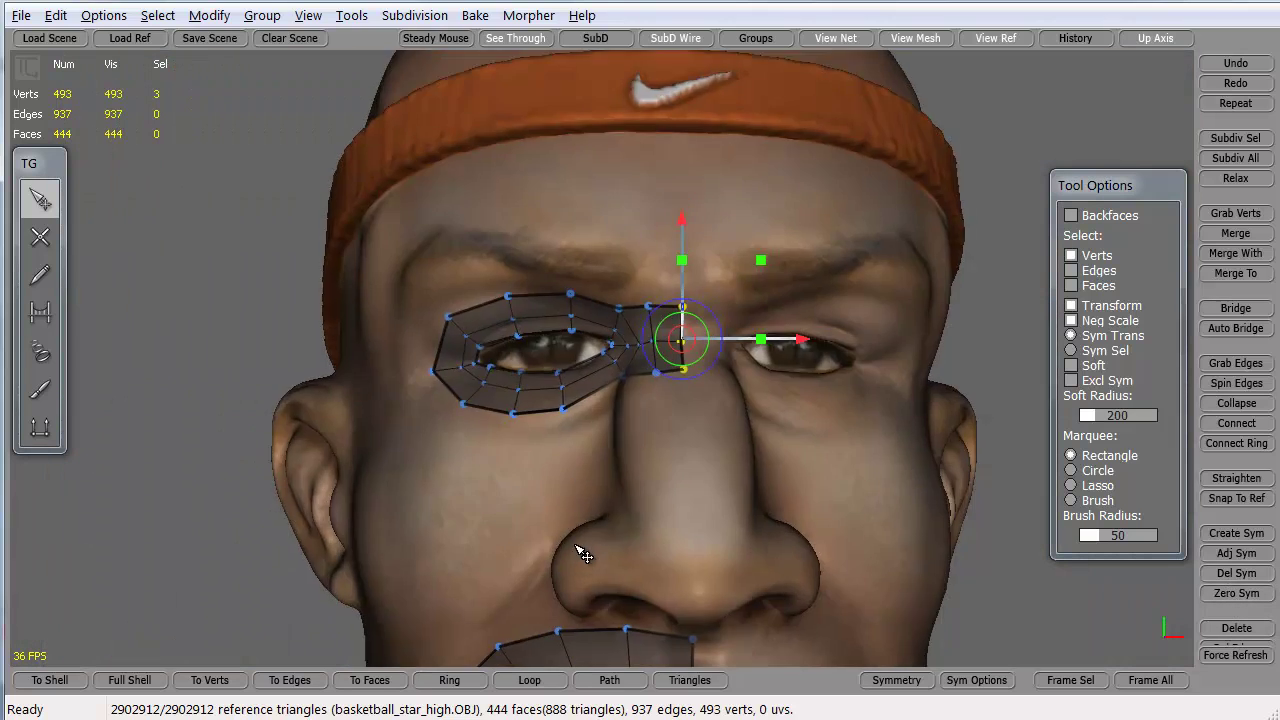
pyautogui.scroll(-6, 576, 546)
pyautogui.keyDown('alt'); pyautogui.moveTo(536, 522); pyautogui.dragTo(526, 502, button='middle'); pyautogui.keyUp('alt')
pyautogui.scroll(2, 459, 427)
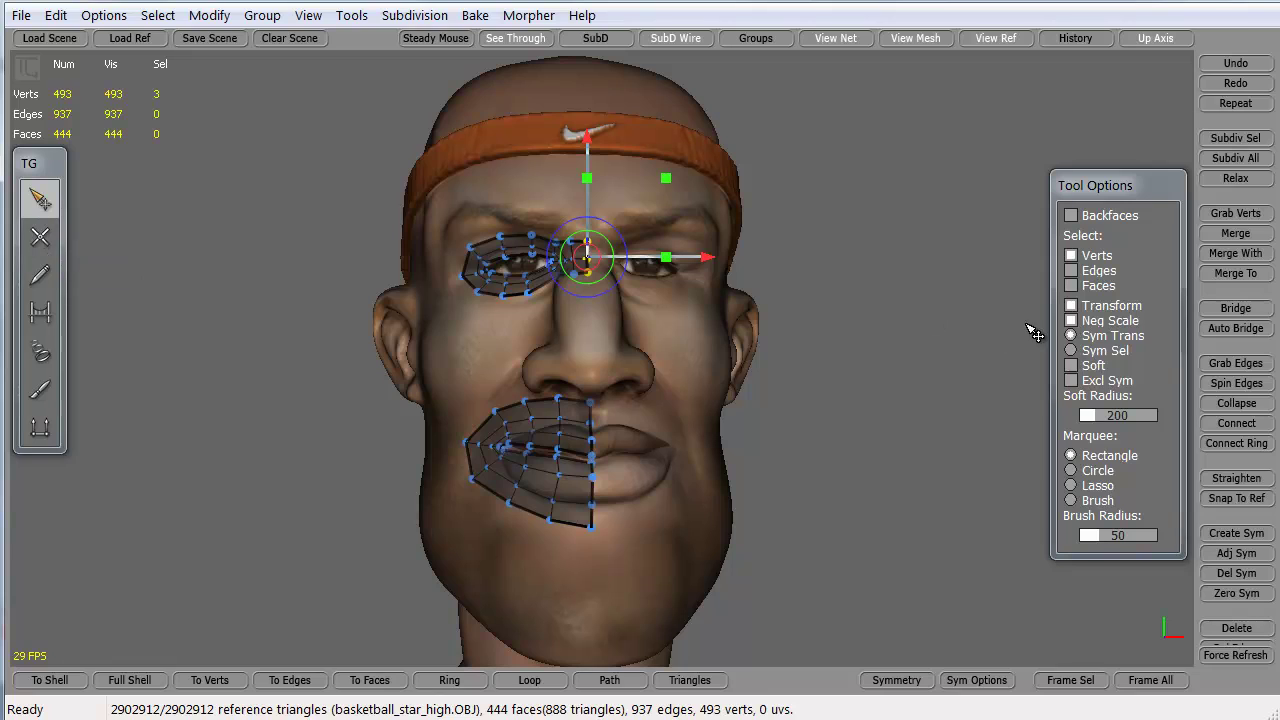
pyautogui.click(1074, 285)
pyautogui.moveTo(338, 180); pyautogui.dragTo(687, 610)
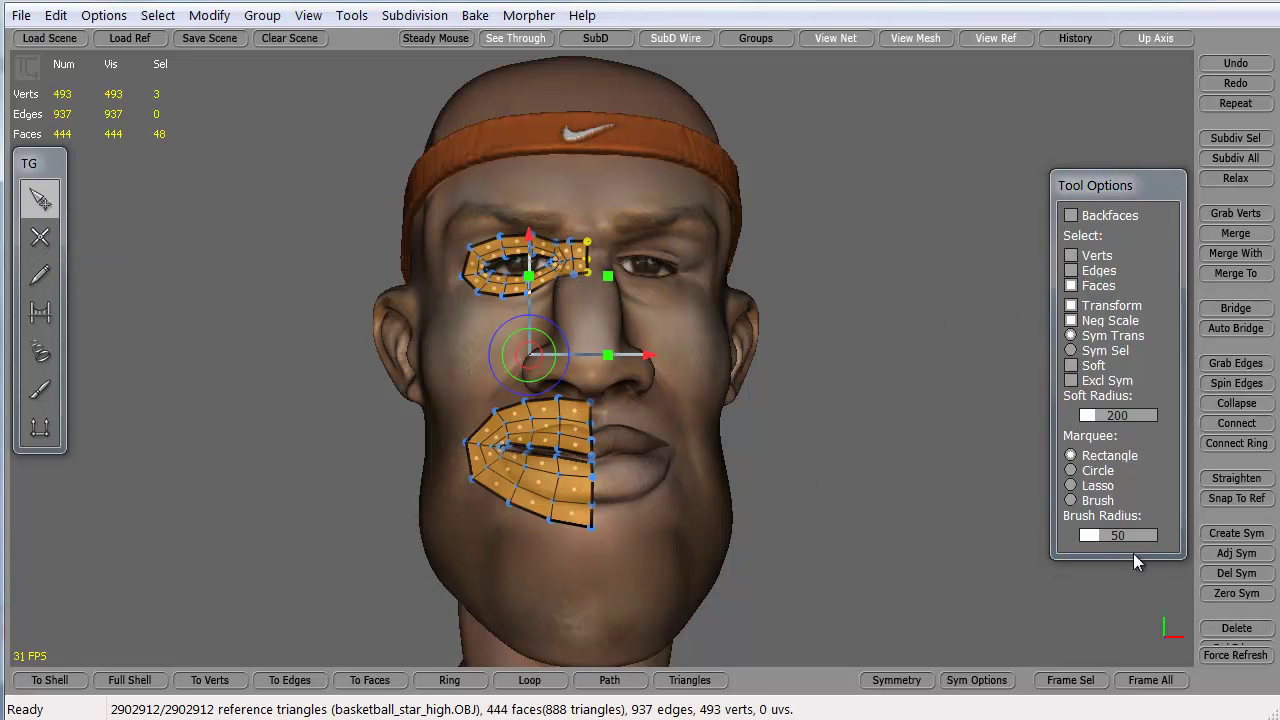
pyautogui.click(1236, 533)
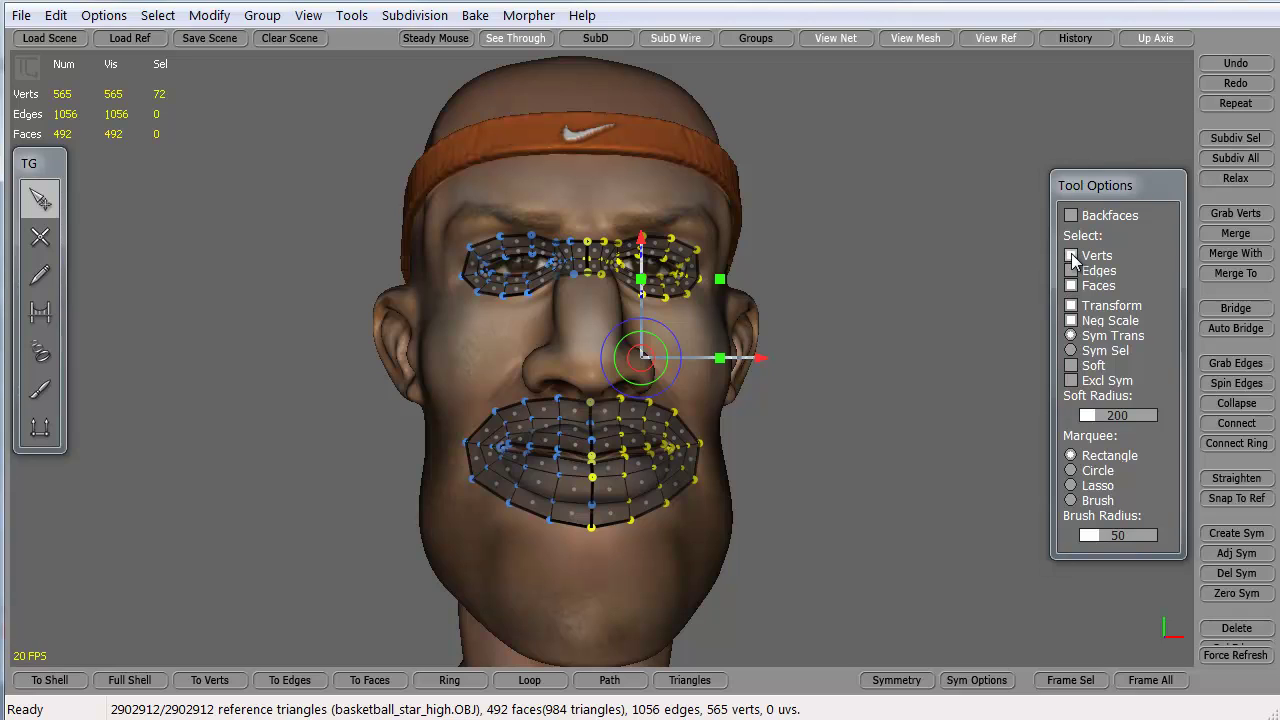
pyautogui.click(258, 340)
# - Hide the reference head to examine the mirrored eye and mouth mesh from several angles, and show the reference again
pyautogui.click(993, 42)
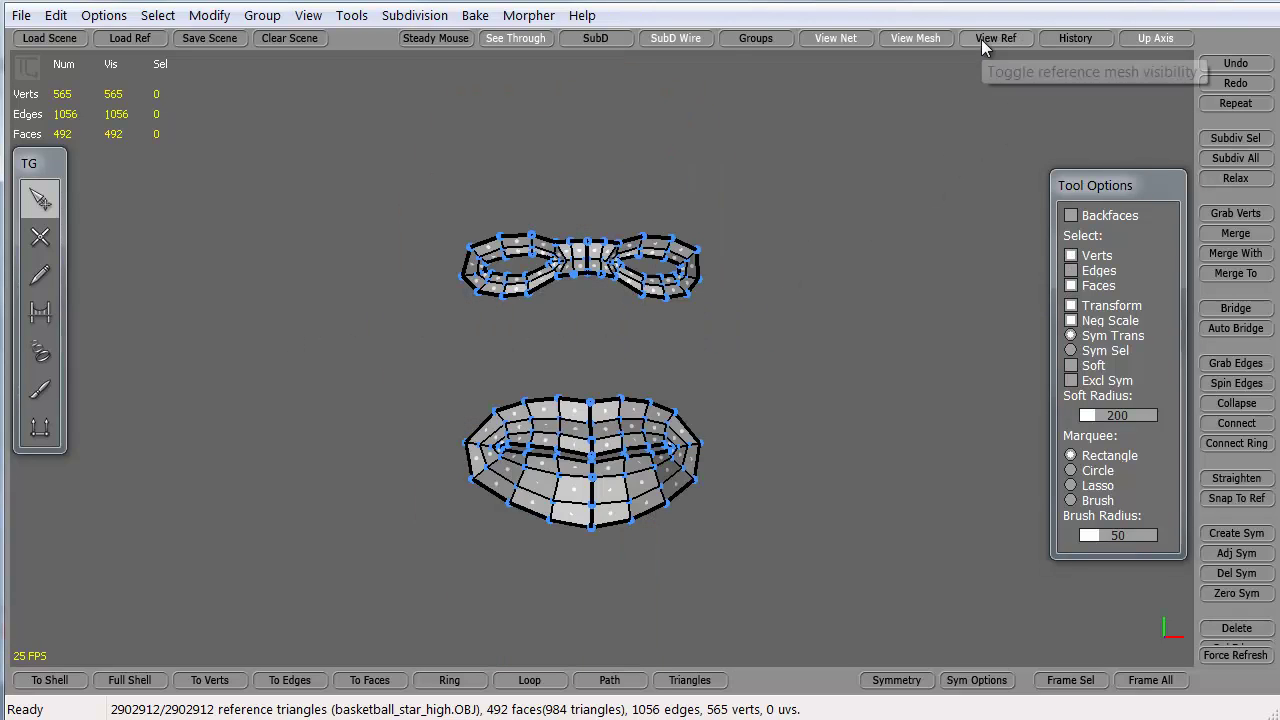
pyautogui.keyDown('alt'); pyautogui.moveTo(329, 429); pyautogui.dragTo(298, 443); pyautogui.keyUp('alt')
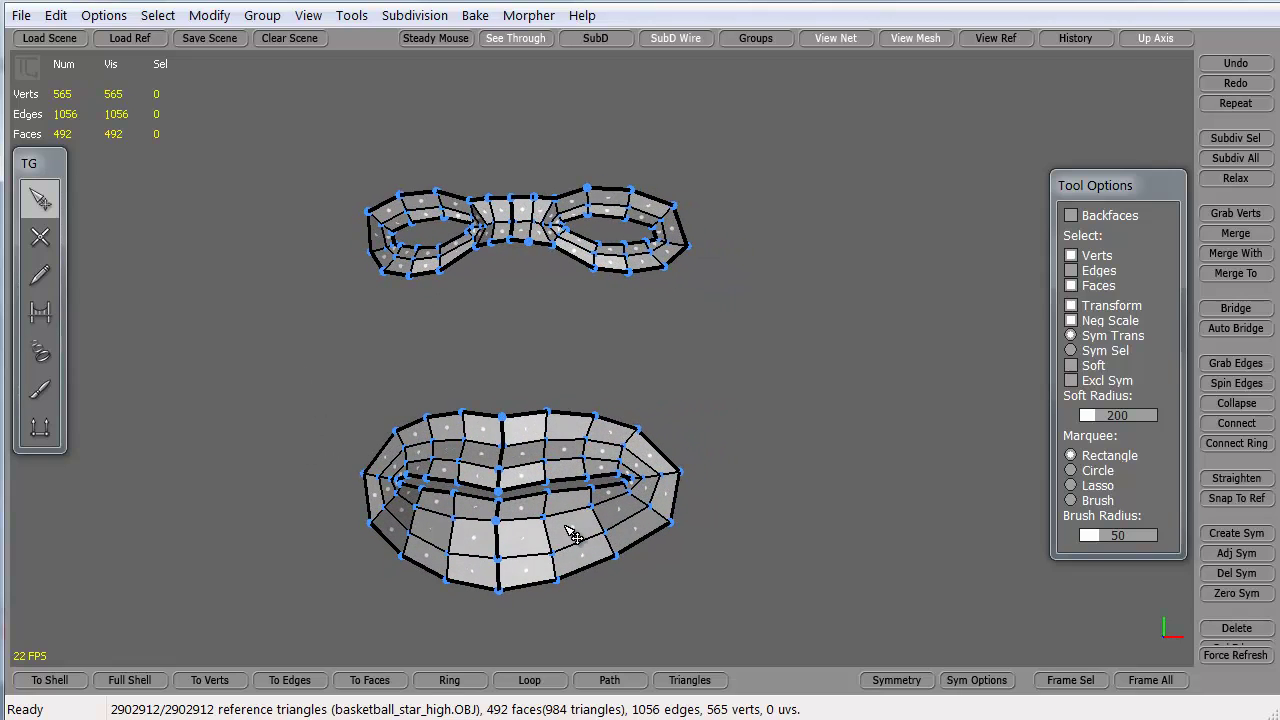
pyautogui.keyDown('alt'); pyautogui.moveTo(237, 520); pyautogui.dragTo(346, 518); pyautogui.keyUp('alt')
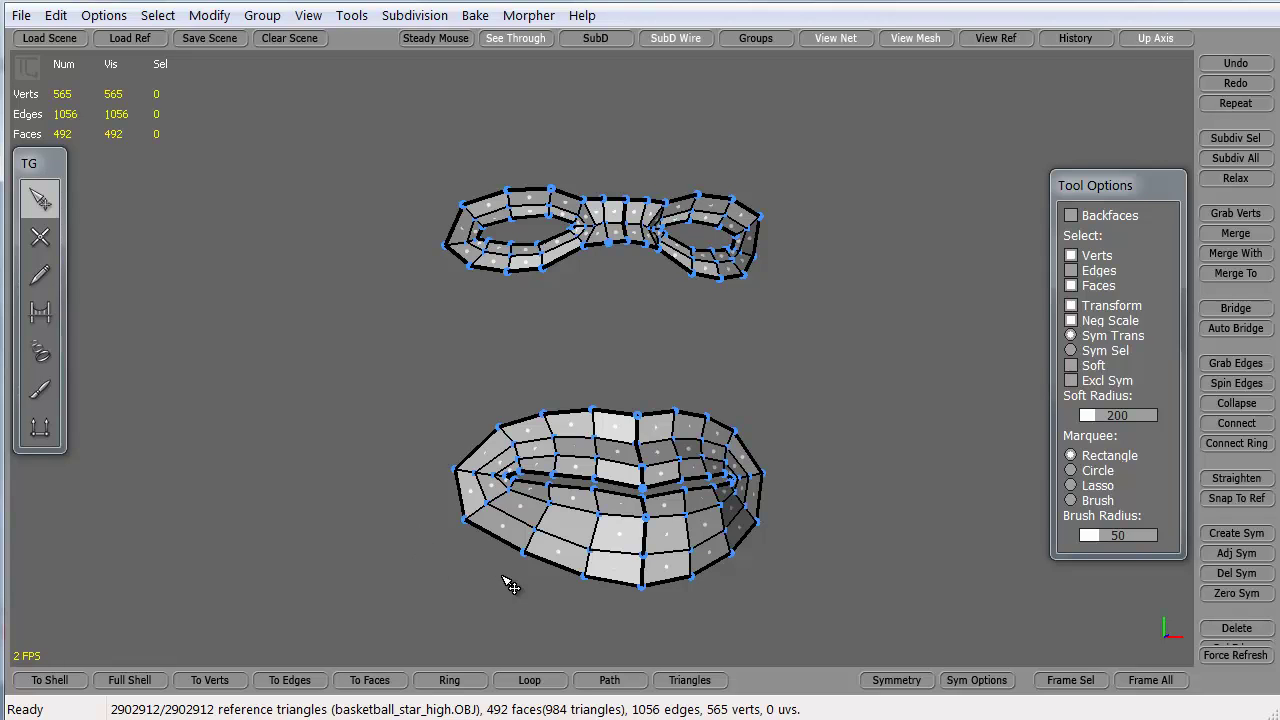
pyautogui.keyDown('alt'); pyautogui.moveTo(509, 583); pyautogui.dragTo(477, 578); pyautogui.keyUp('alt')
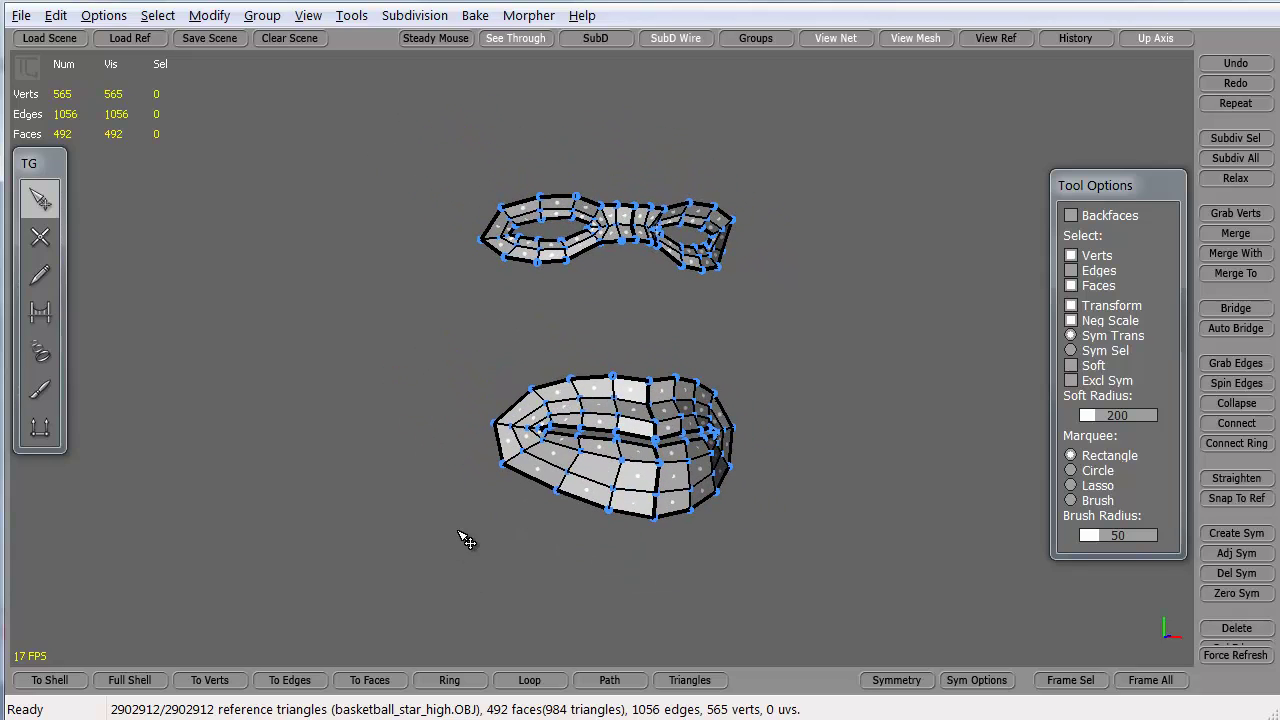
pyautogui.click(905, 40)
pyautogui.keyDown('alt'); pyautogui.moveTo(327, 495); pyautogui.dragTo(271, 497); pyautogui.keyUp('alt')
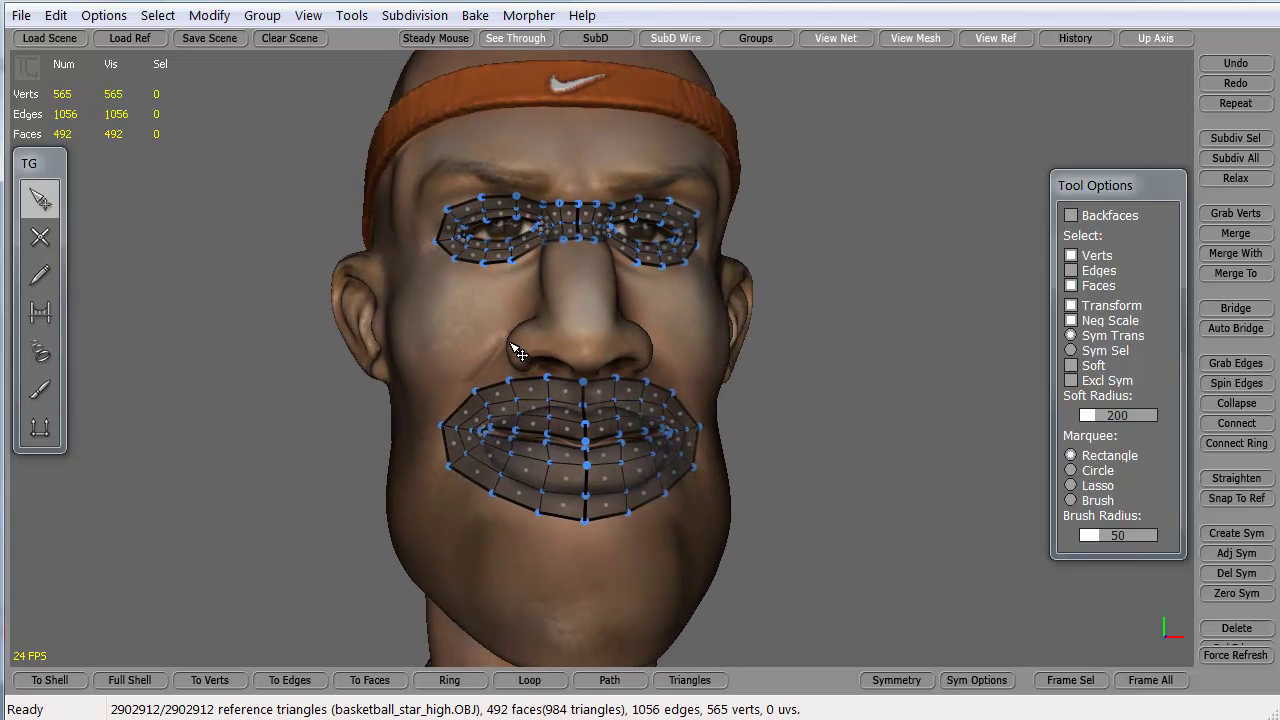
# - Create a chain of connected vertices from the lower lip's centre down to the chin and around the mouth to the right cheek
pyautogui.keyDown('alt'); pyautogui.moveTo(343, 429); pyautogui.dragTo(457, 444); pyautogui.keyUp('alt')
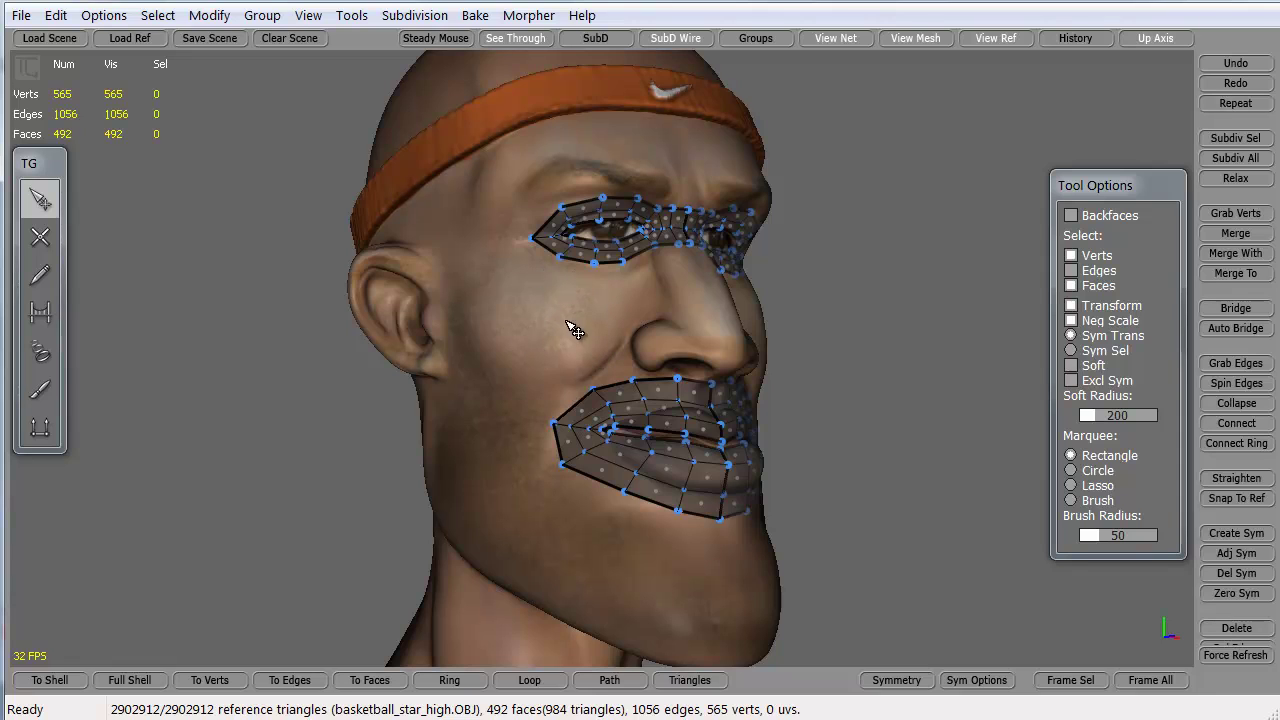
pyautogui.scroll(5, 463, 397)
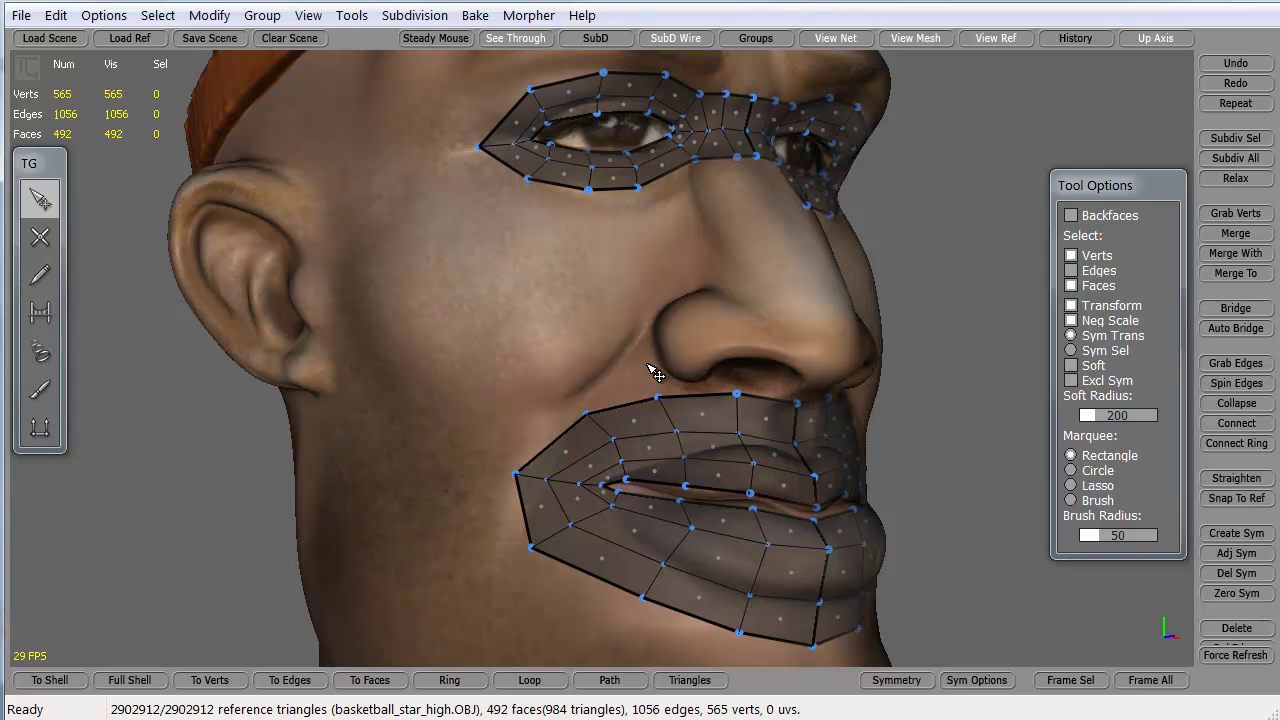
pyautogui.moveTo(496, 540); pyautogui.dragTo(451, 418, button='middle')
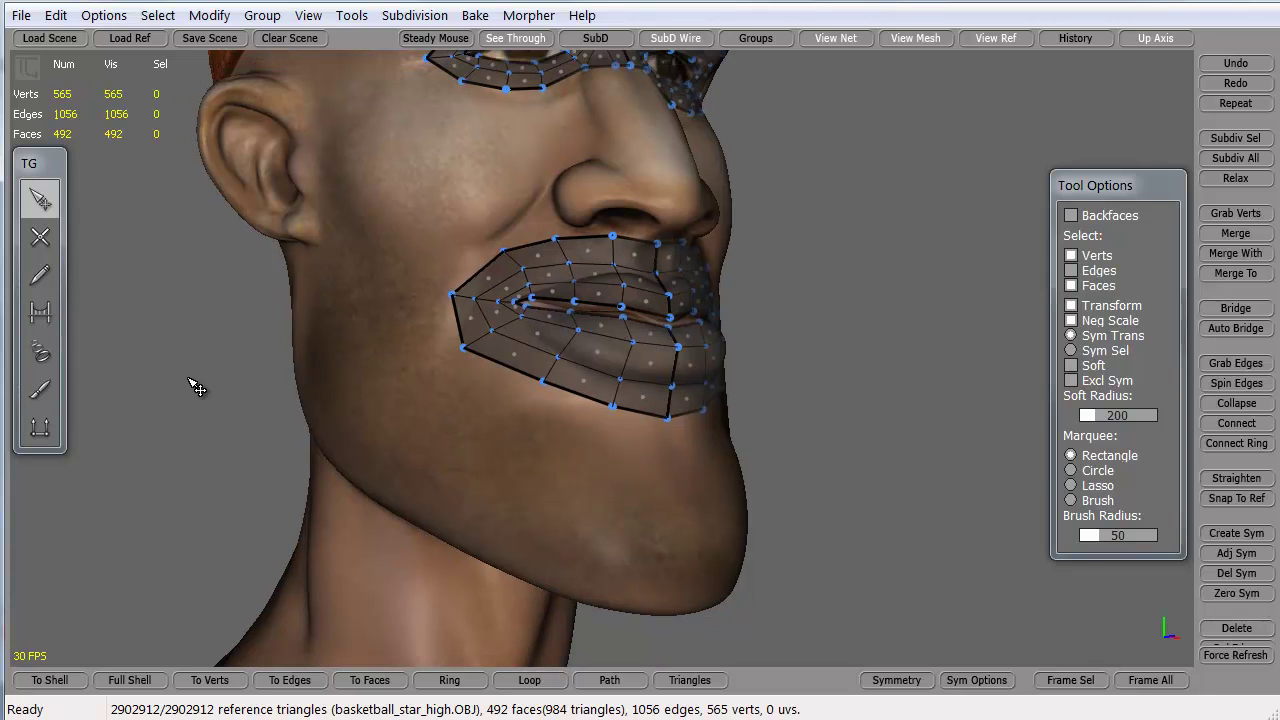
pyautogui.click(40, 237)
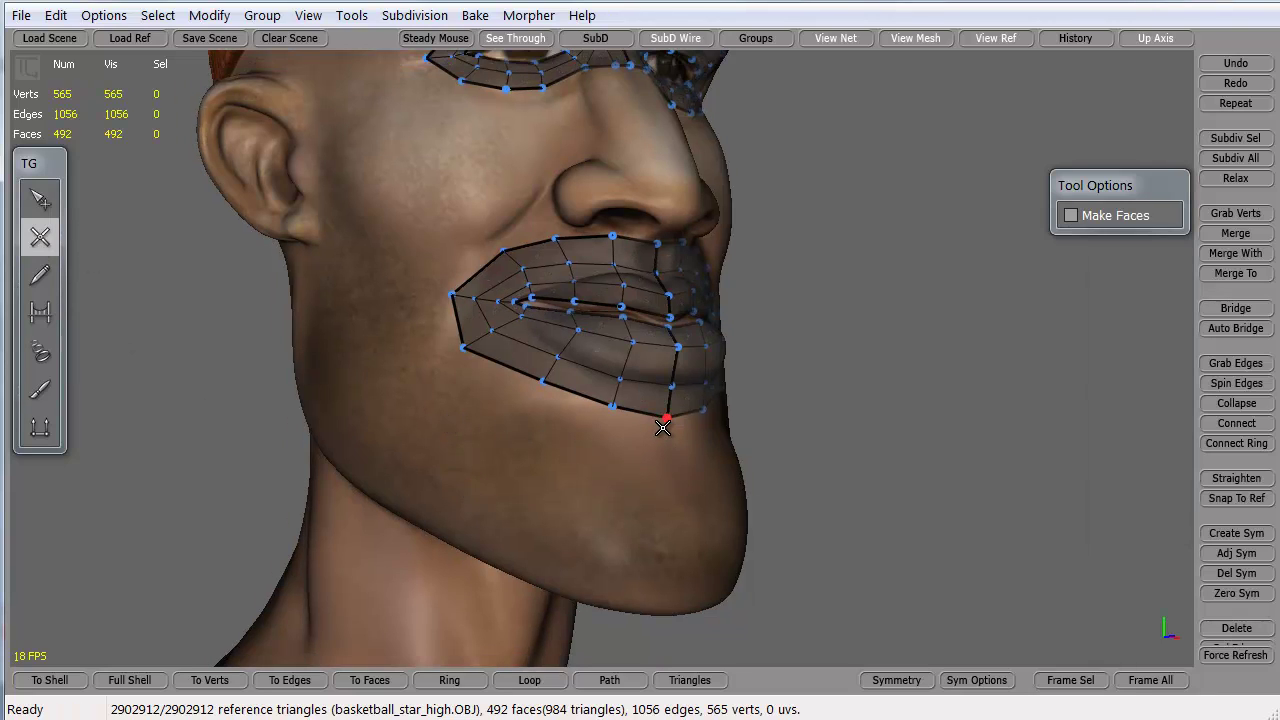
pyautogui.click(600, 462)
pyautogui.click(521, 431)
pyautogui.click(430, 378)
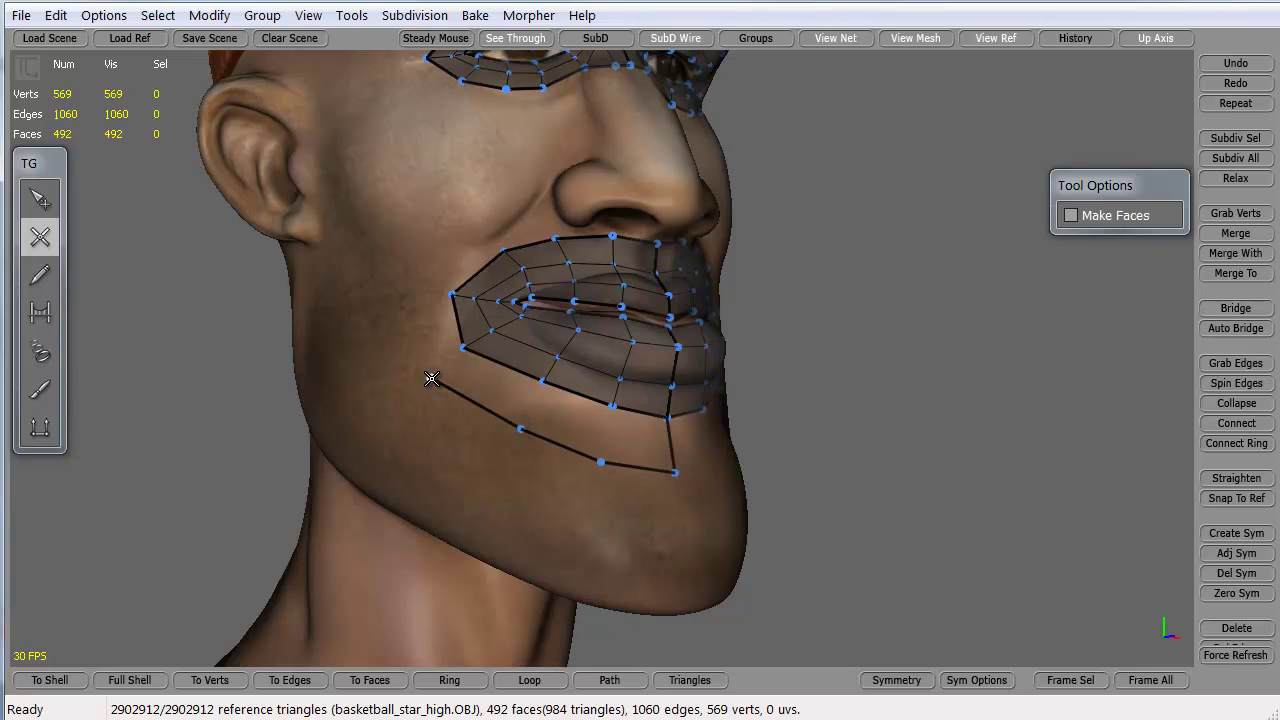
pyautogui.click(410, 289)
# - Add a second row of connected vertices outside the first, from the cheek along the jaw to the chin's centre
pyautogui.click(364, 289)
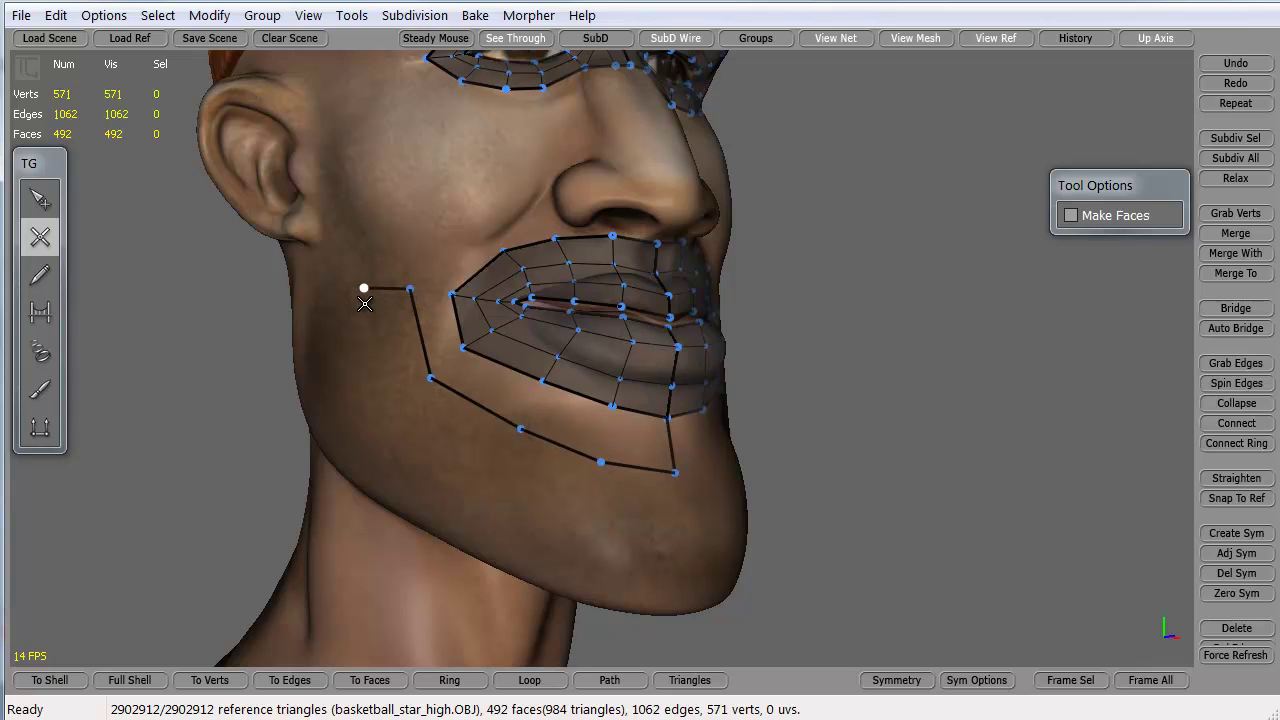
pyautogui.click(390, 398)
pyautogui.click(507, 475)
pyautogui.click(602, 510)
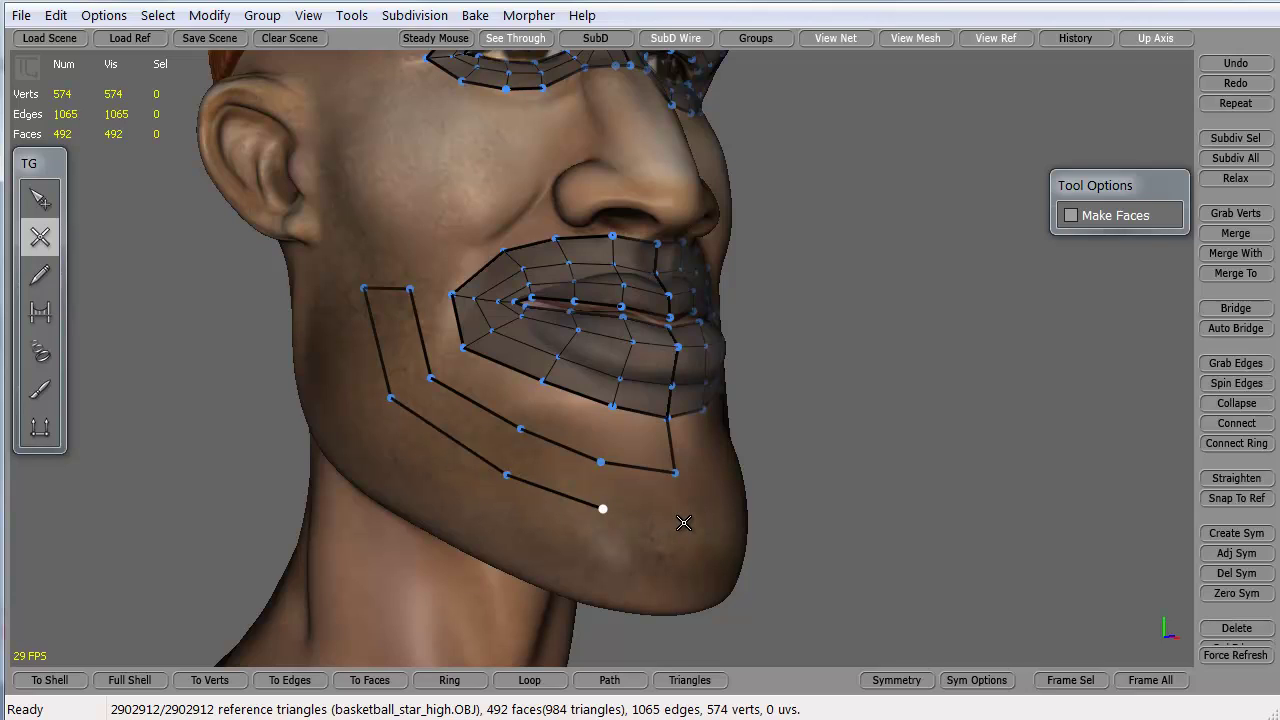
pyautogui.click(684, 522)
# - Continue the chain into a third row, from the chin's centre back along the jaw to the cheek
pyautogui.click(690, 577)
pyautogui.click(610, 563)
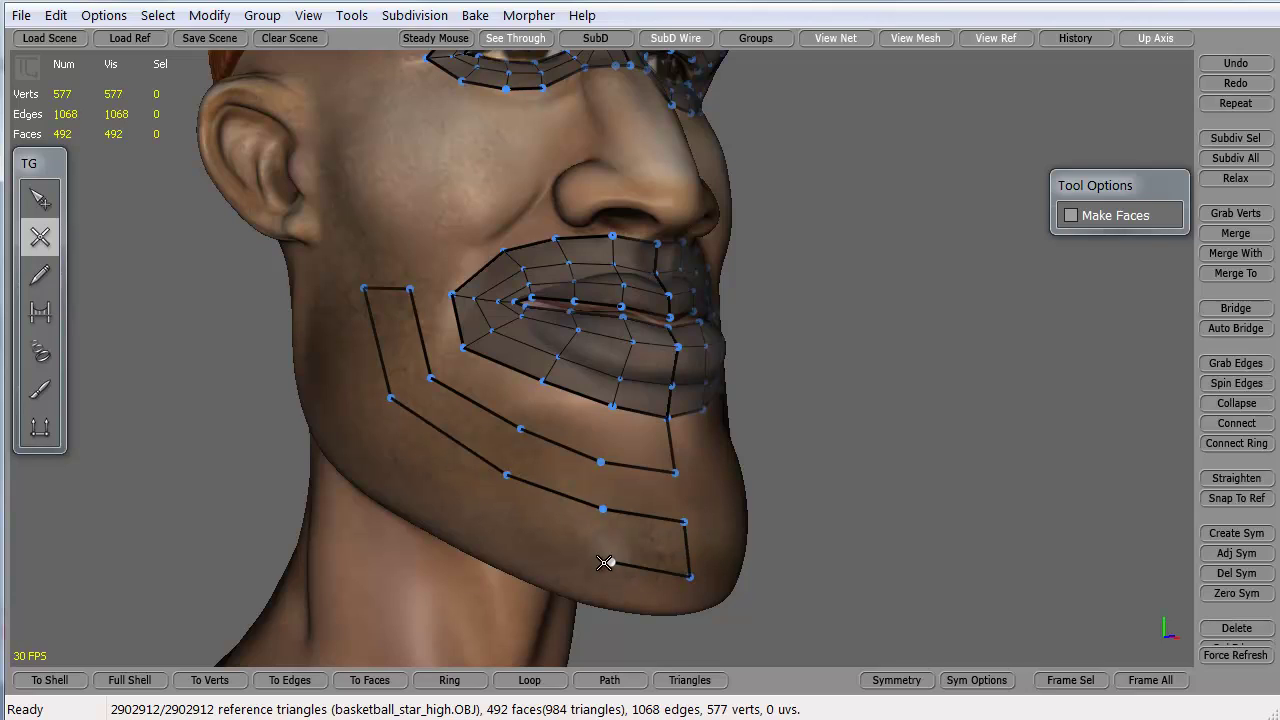
pyautogui.click(497, 512)
pyautogui.click(366, 420)
pyautogui.click(326, 299)
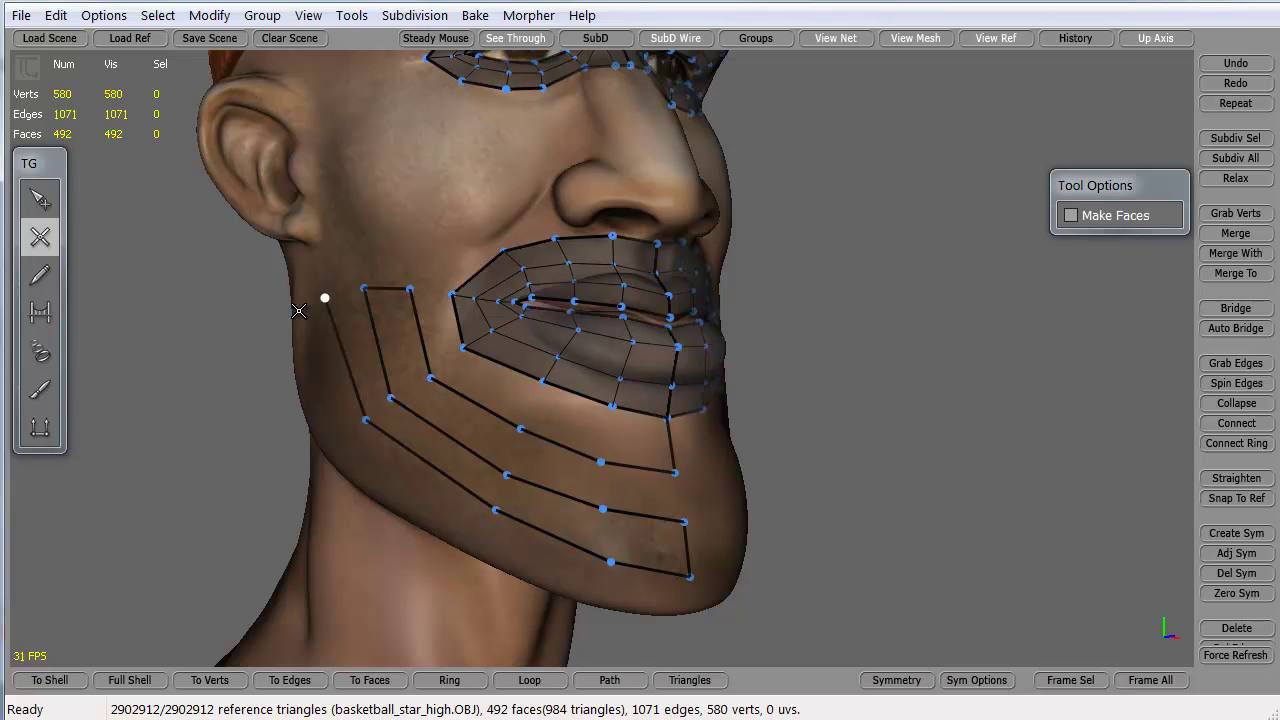
# - Add the fourth, outermost row of vertices along the jaw's lower edge and join it to the chin's centre line
pyautogui.click(331, 444)
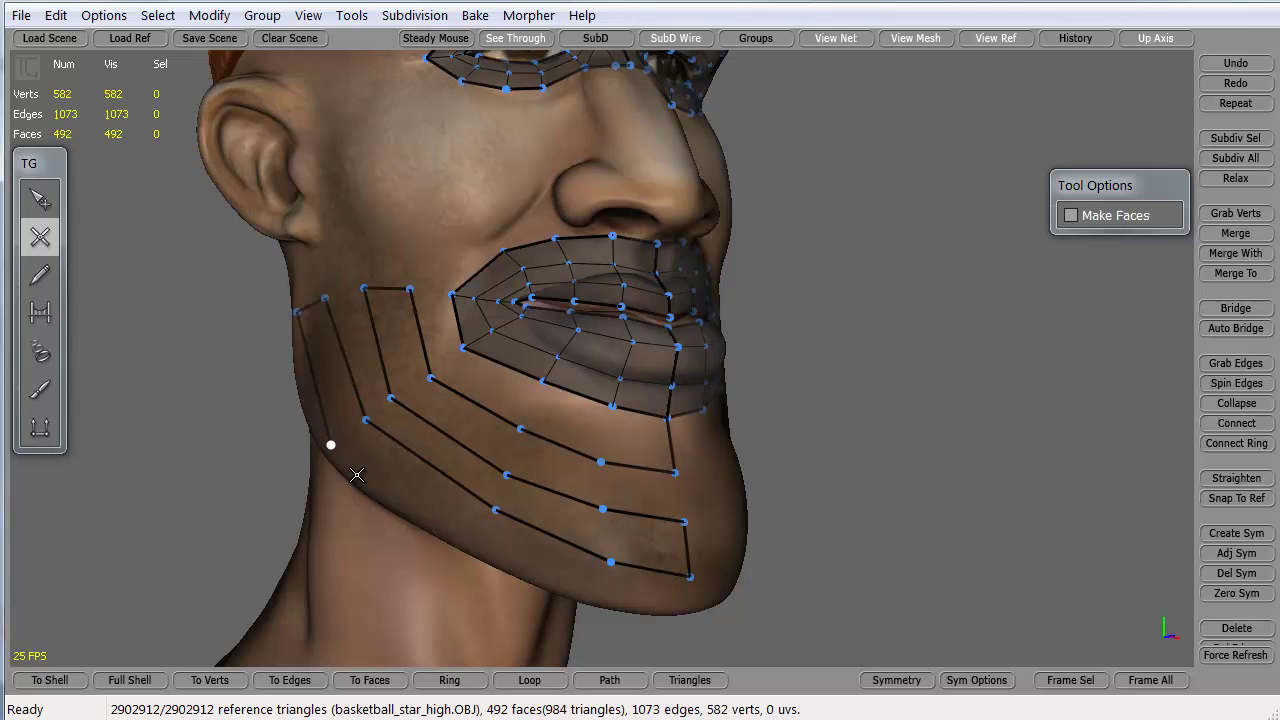
pyautogui.click(469, 546)
pyautogui.click(600, 600)
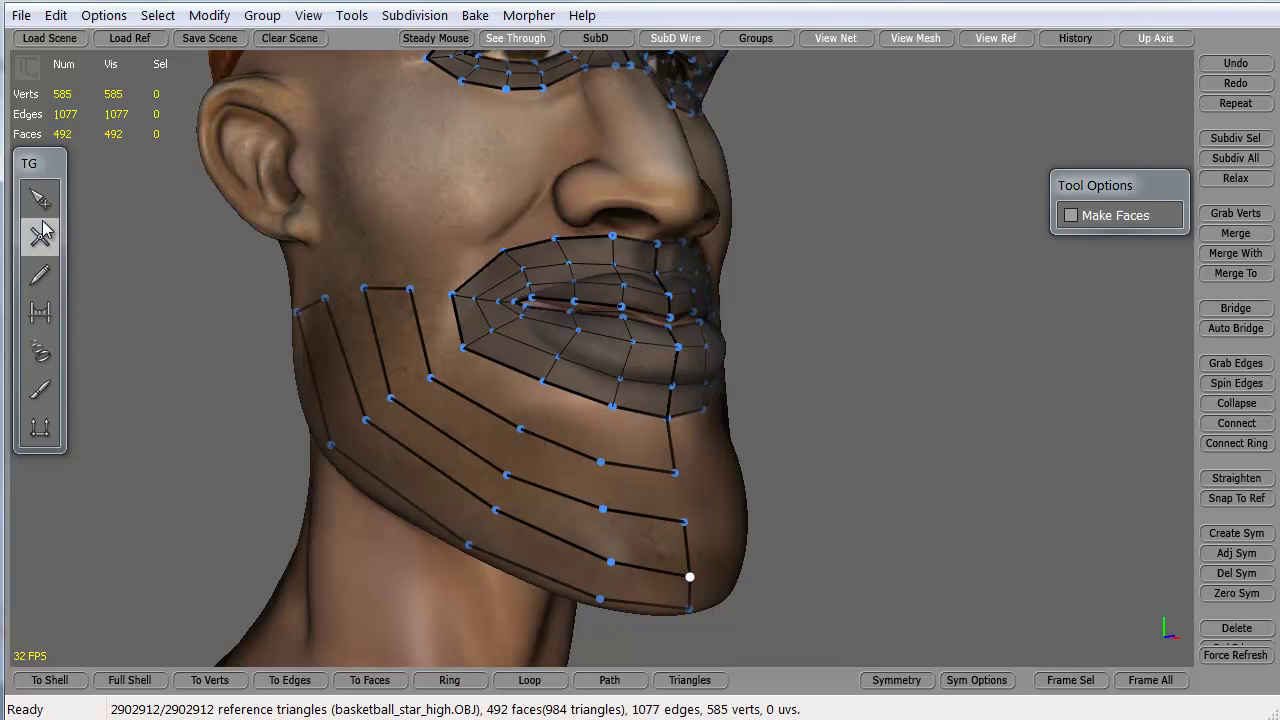
# - Bridge the vertex rows with edges to fill the area between the mouth loop and the jaw's lower edge with quads
pyautogui.click(41, 314)
pyautogui.click(612, 435)
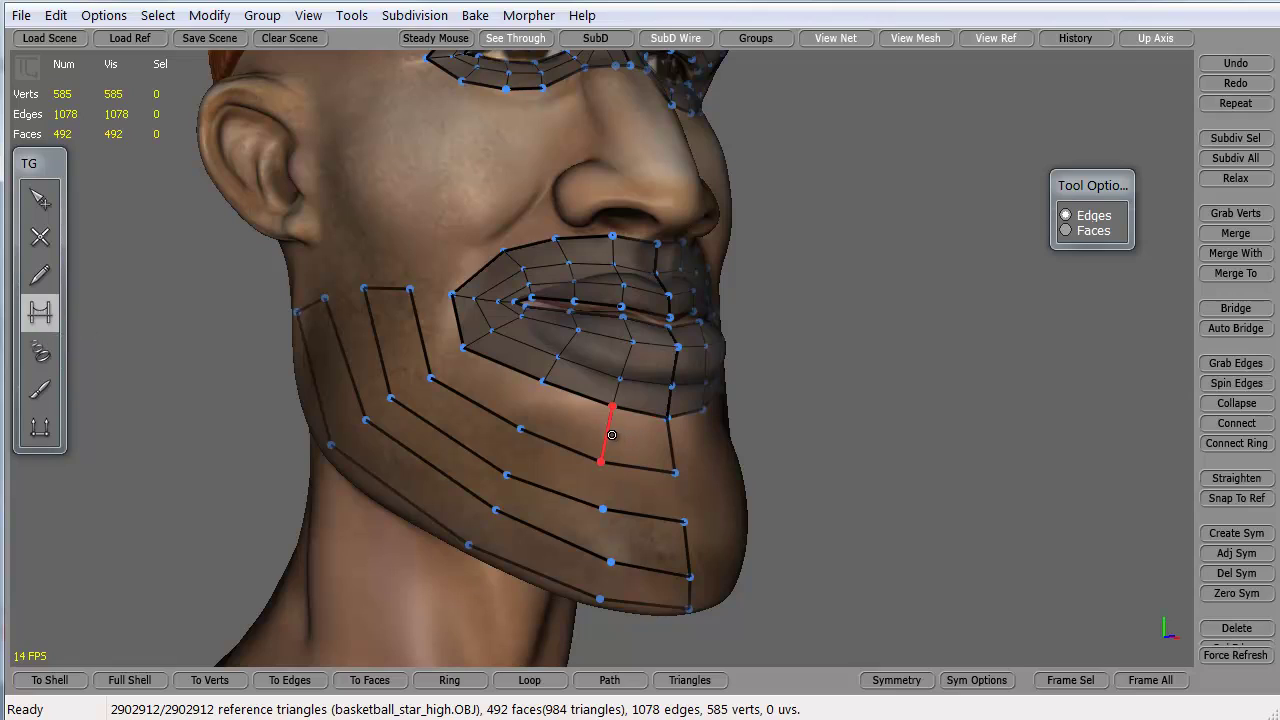
pyautogui.click(535, 407)
pyautogui.click(442, 369)
pyautogui.moveTo(431, 298)
pyautogui.mouseDown()
pyautogui.moveTo(412, 388)
pyautogui.moveTo(512, 452)
pyautogui.moveTo(601, 487)
pyautogui.moveTo(678, 494)
pyautogui.moveTo(607, 535)
pyautogui.moveTo(503, 492)
pyautogui.mouseUp()
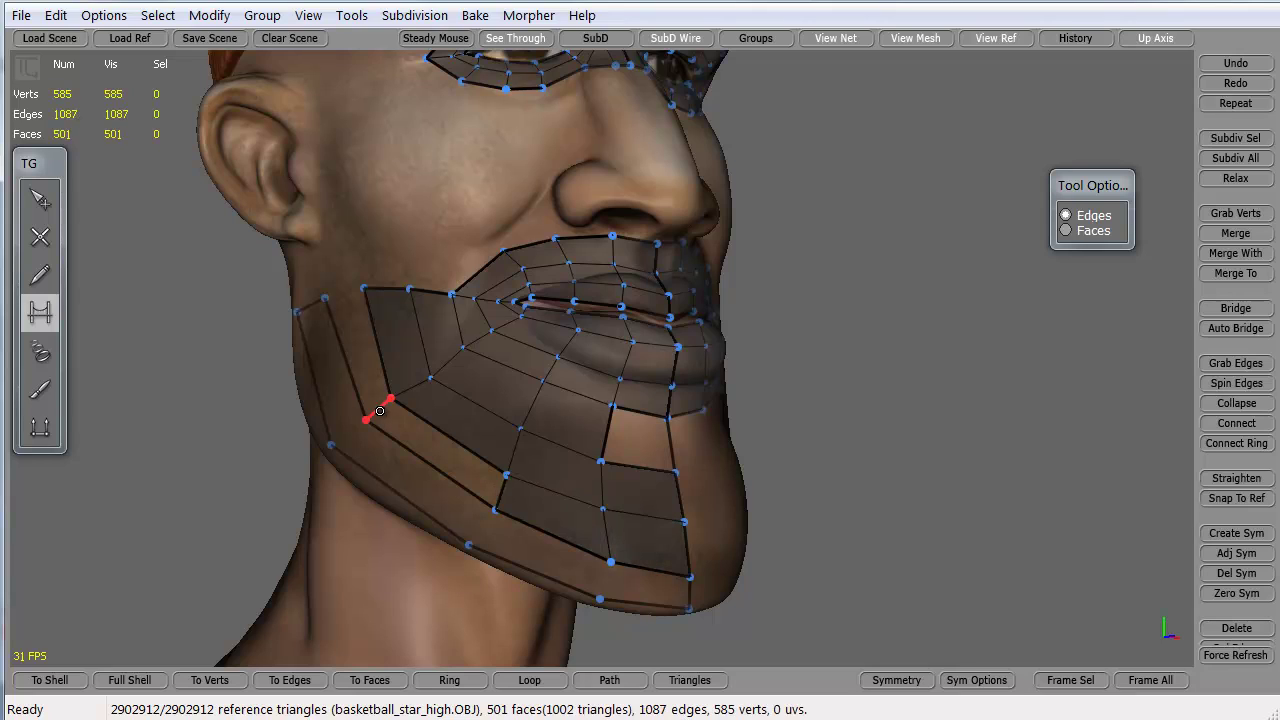
pyautogui.moveTo(380, 411)
pyautogui.mouseDown()
pyautogui.moveTo(345, 300)
pyautogui.moveTo(350, 432)
pyautogui.moveTo(480, 528)
pyautogui.moveTo(690, 592)
pyautogui.mouseUp()
# - Weld the duplicate vertices at the centre of the mouth loop's lower edge to close the gap above the chin
pyautogui.click(40, 200)
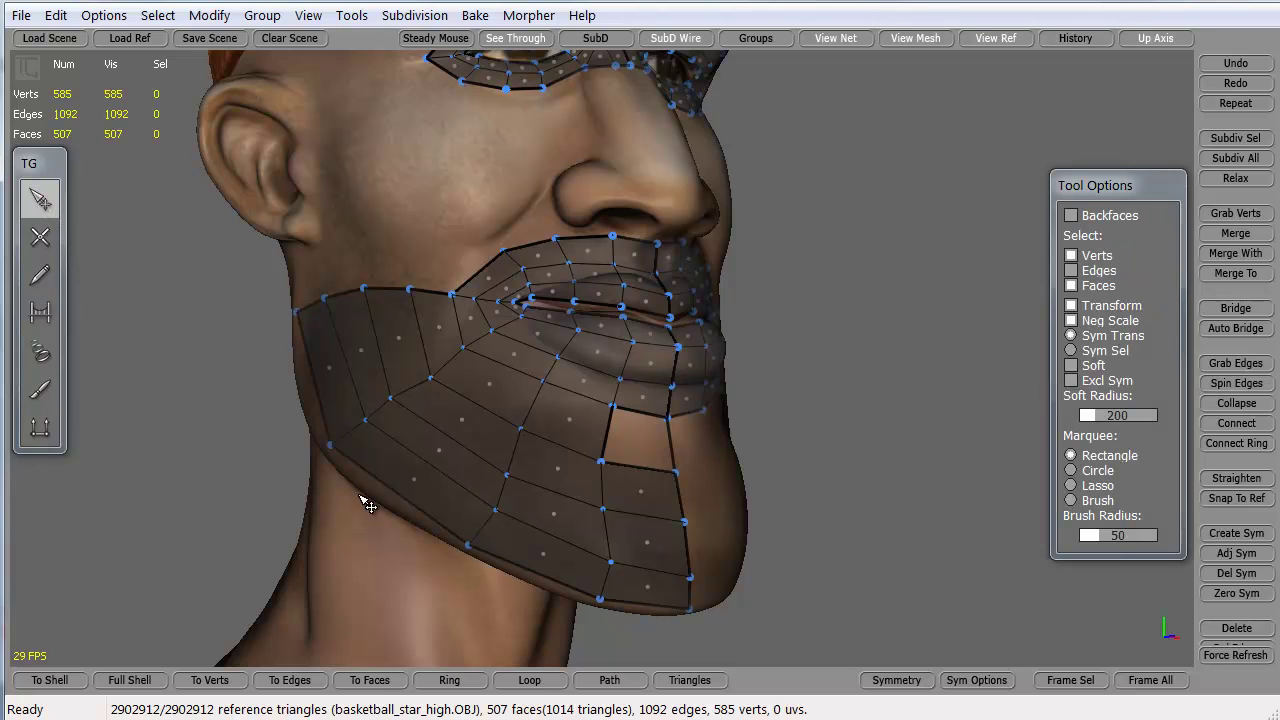
pyautogui.moveTo(368, 505); pyautogui.dragTo(593, 446, button='middle')
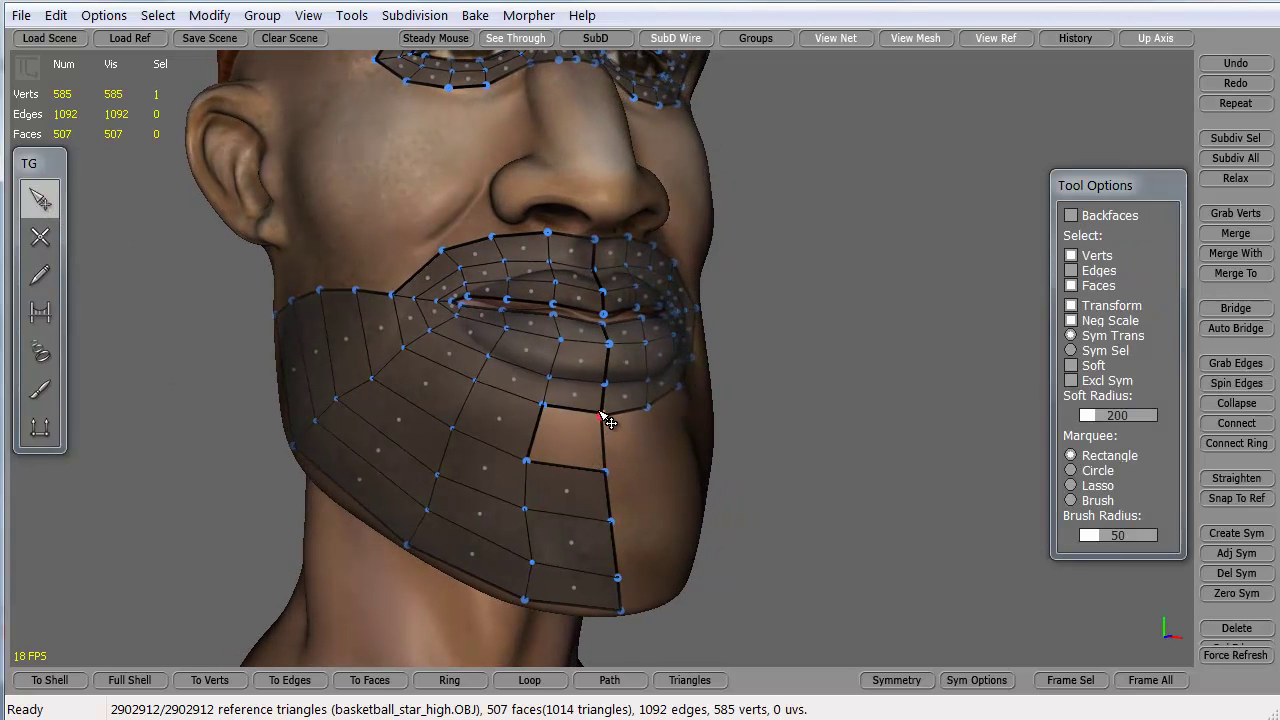
pyautogui.moveTo(600, 412); pyautogui.dragTo(603, 414)
# - Hide the reference head and examine the new jaw quads from several angles
pyautogui.scroll(-5, 597, 525)
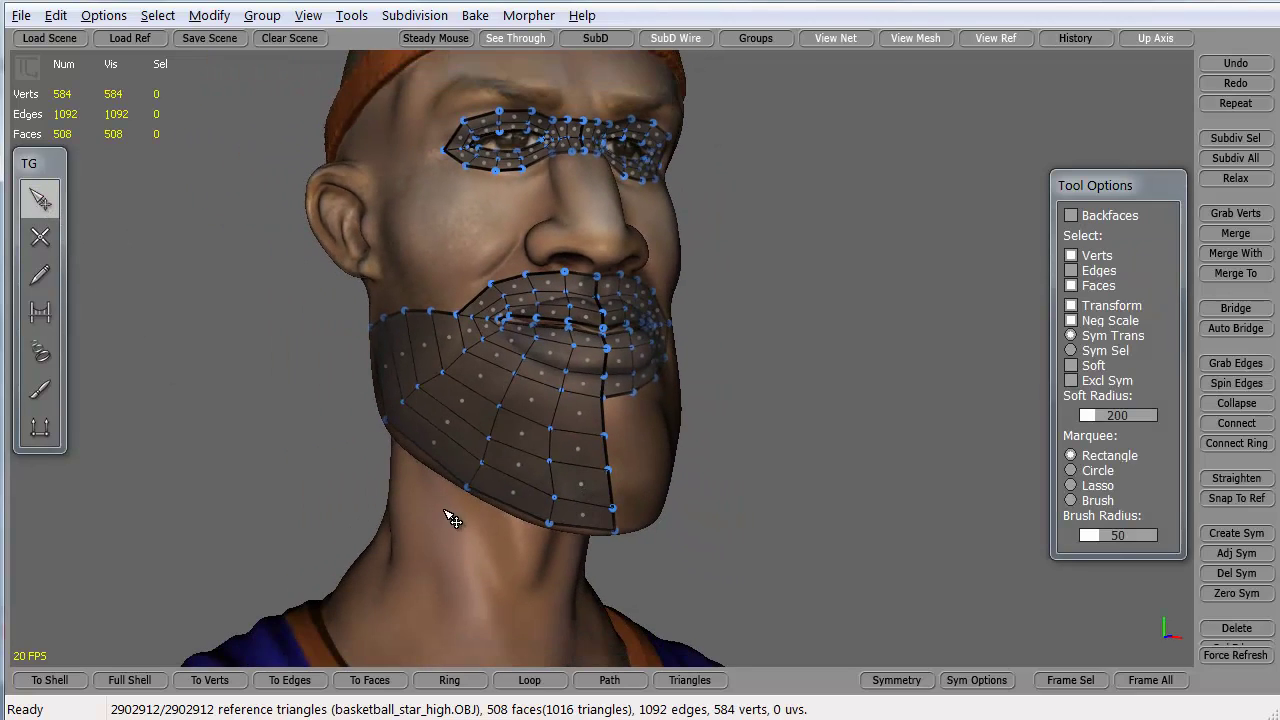
pyautogui.moveTo(449, 514); pyautogui.dragTo(528, 537, button='middle')
pyautogui.scroll(3, 528, 537)
pyautogui.click(990, 40)
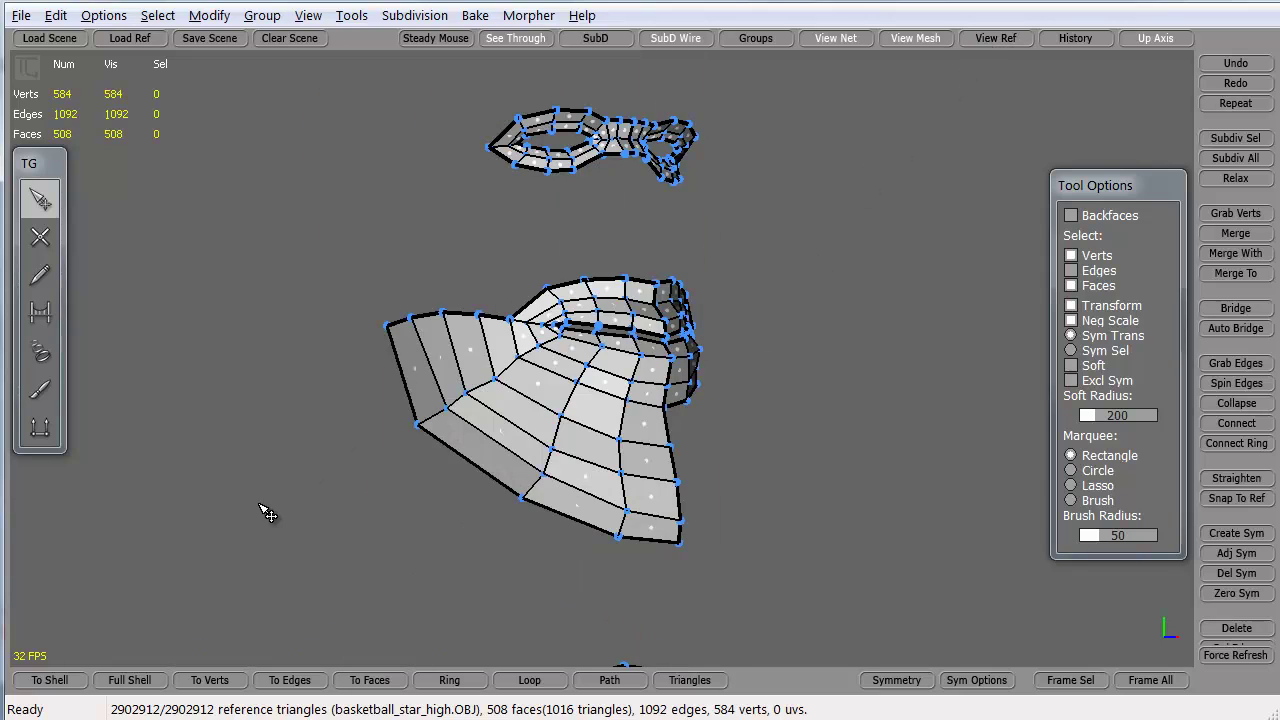
pyautogui.moveTo(263, 514); pyautogui.dragTo(378, 526, button='middle')
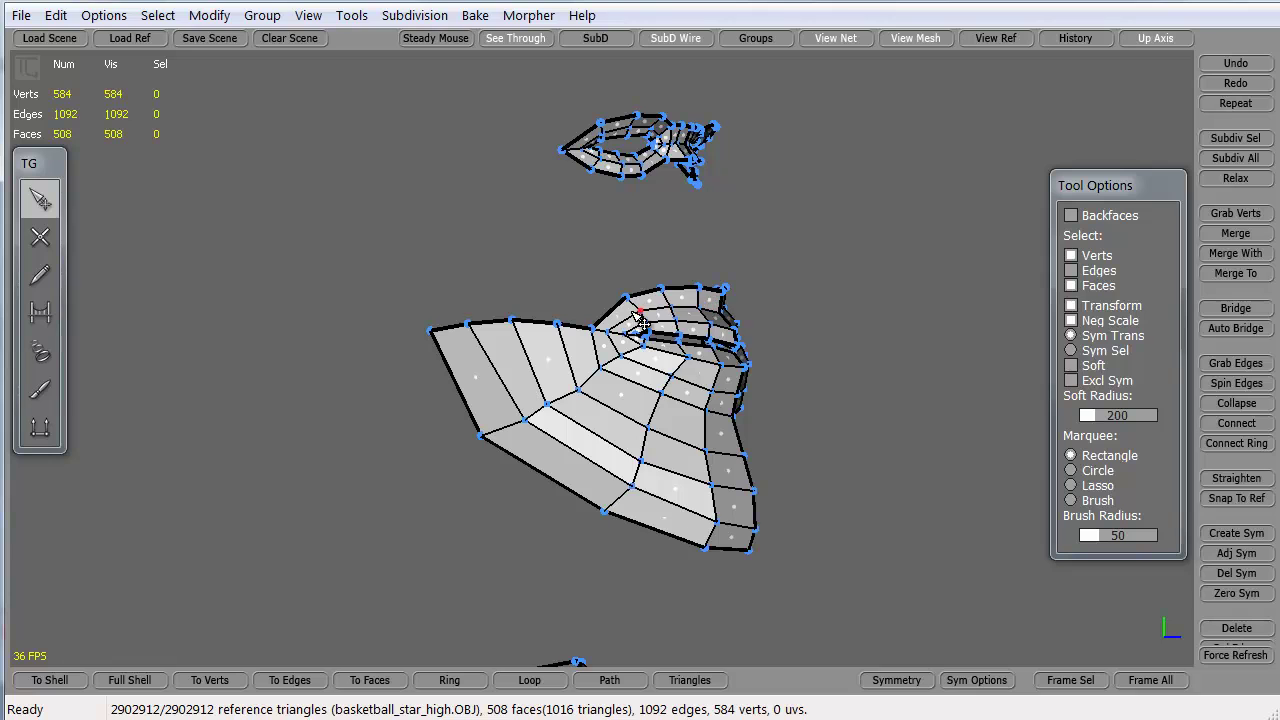
pyautogui.keyDown('alt'); pyautogui.moveTo(631, 601); pyautogui.dragTo(498, 591); pyautogui.keyUp('alt')
pyautogui.moveTo(420, 588); pyautogui.dragTo(712, 460, button='right')
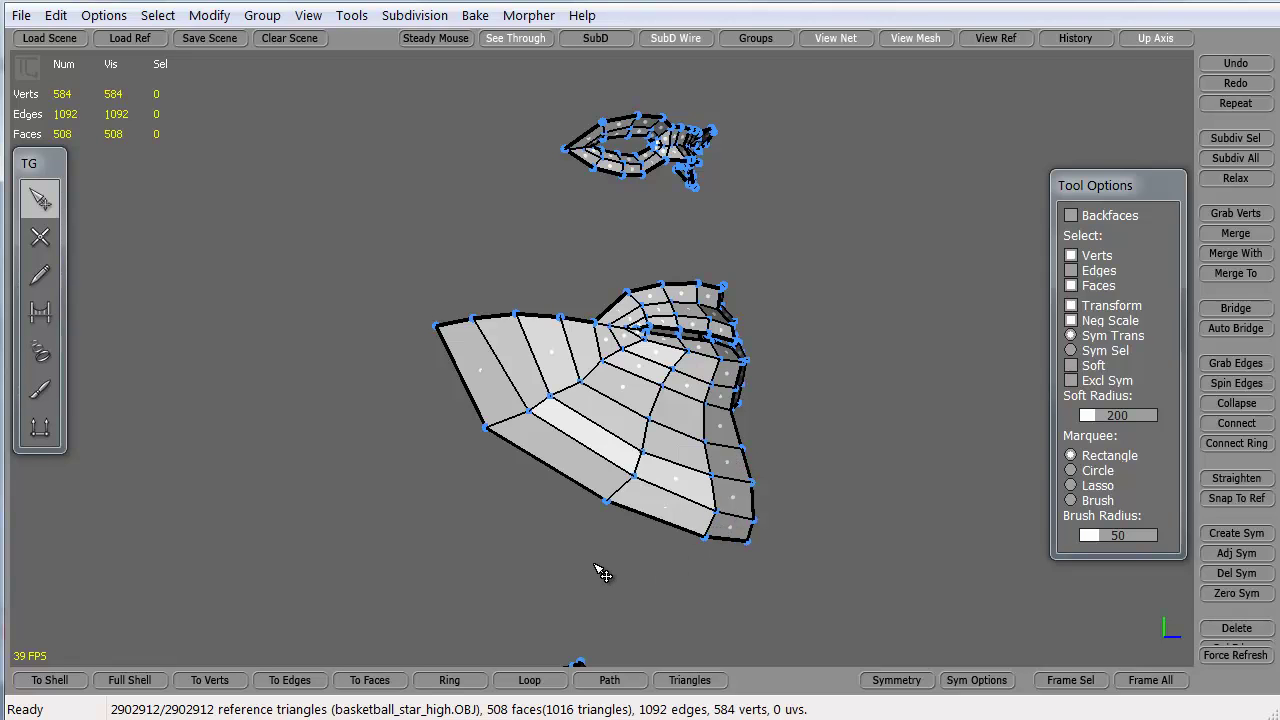
# - Bring the torso mesh into view and restrict SimpleEdit selection to edges by disabling vertices and faces
pyautogui.moveTo(548, 582); pyautogui.dragTo(365, 470, button='right')
pyautogui.moveTo(232, 390); pyautogui.dragTo(397, 308, button='right')
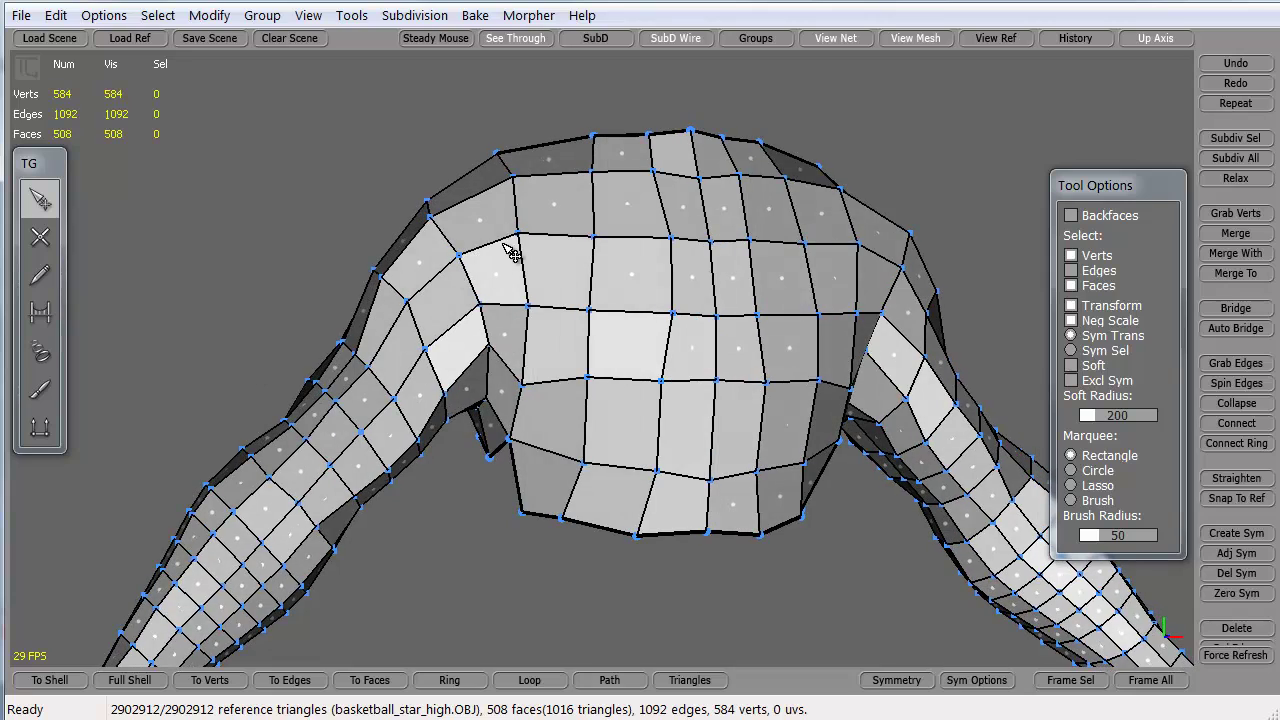
pyautogui.click(1073, 254)
pyautogui.click(1073, 283)
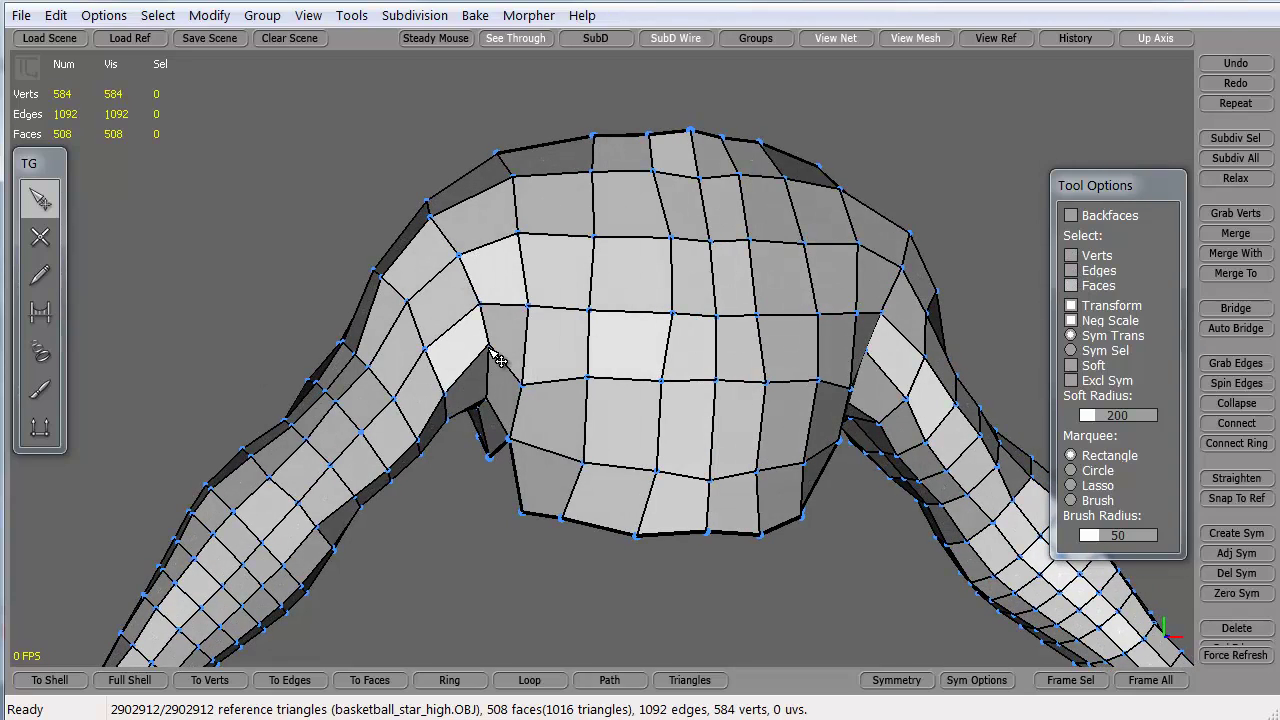
pyautogui.moveTo(267, 325)
pyautogui.mouseDown(button='right')
pyautogui.moveTo(229, 328)
pyautogui.moveTo(270, 320)
pyautogui.mouseUp(button='right')
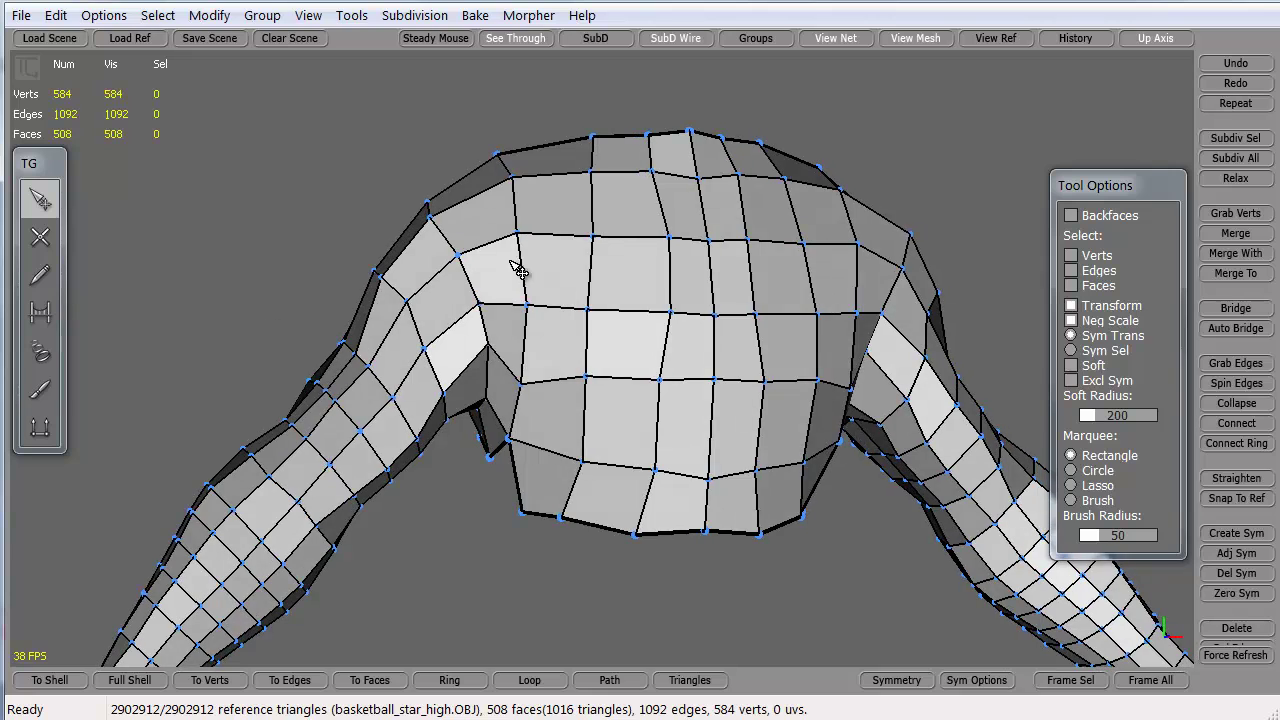
pyautogui.moveTo(112, 405); pyautogui.dragTo(172, 392, button='right')
pyautogui.moveTo(229, 362); pyautogui.dragTo(229, 367, button='right')
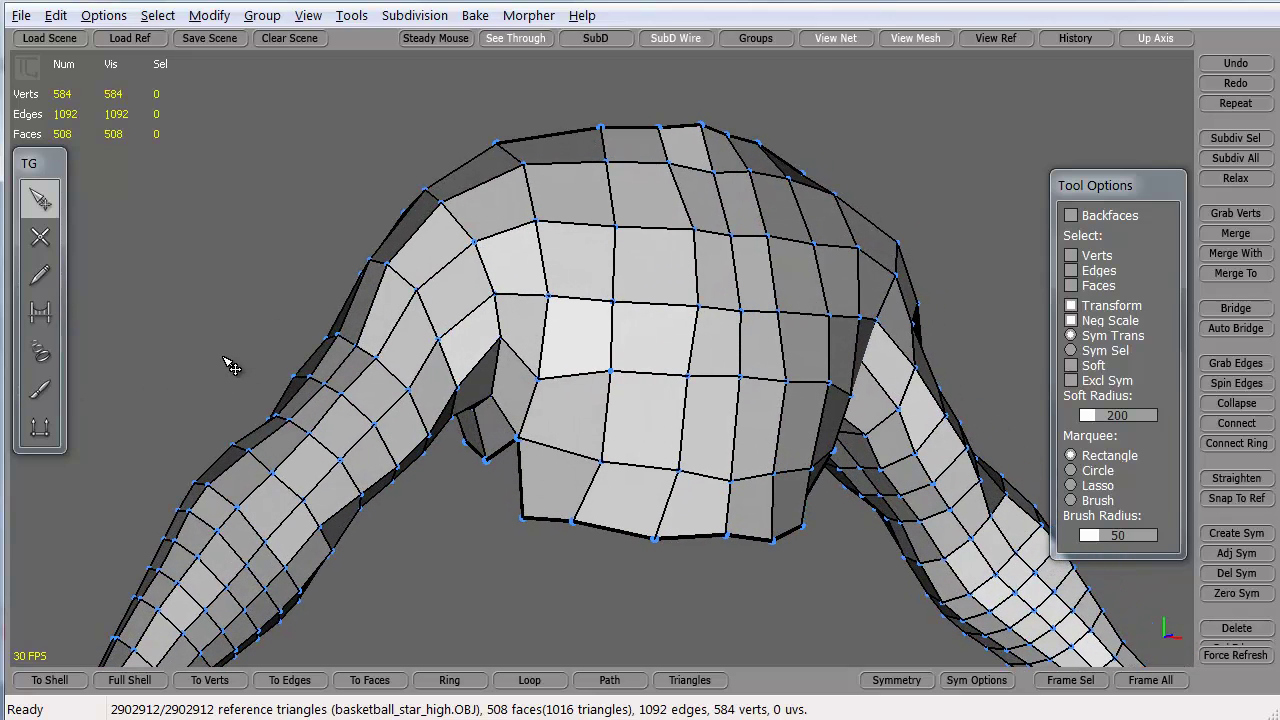
pyautogui.click(40, 245)
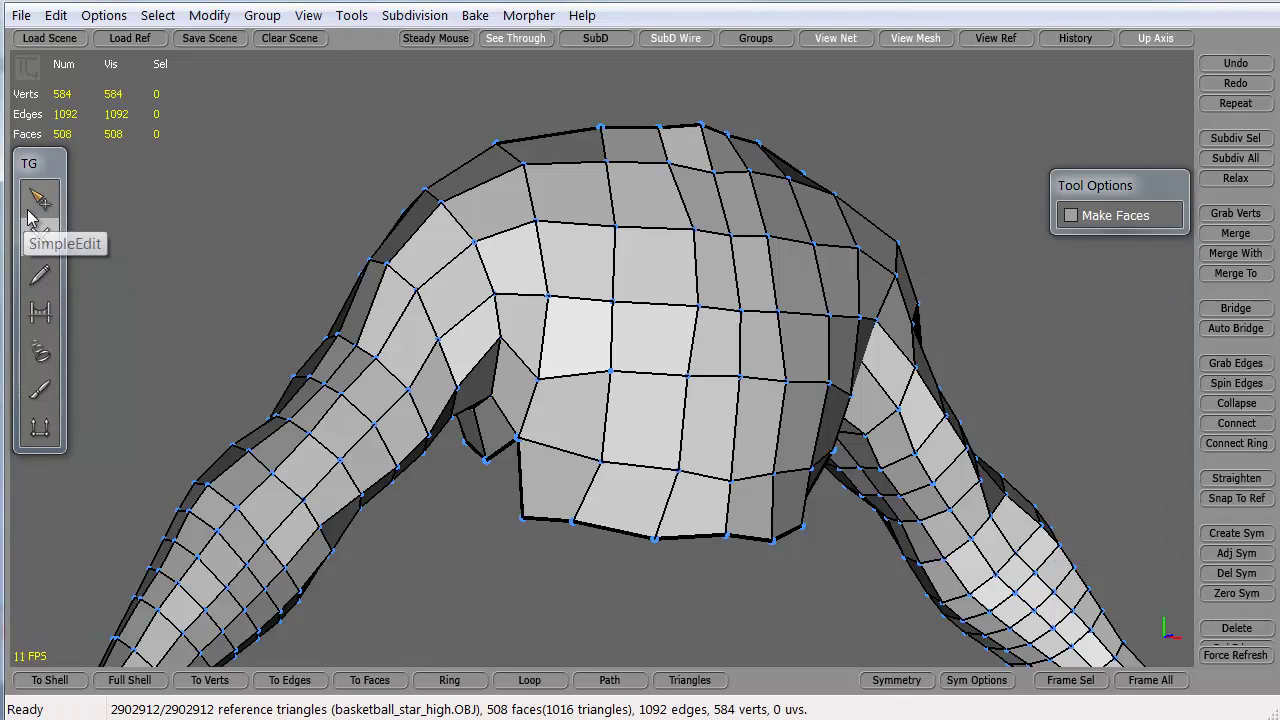
pyautogui.click(45, 207)
pyautogui.click(1071, 270)
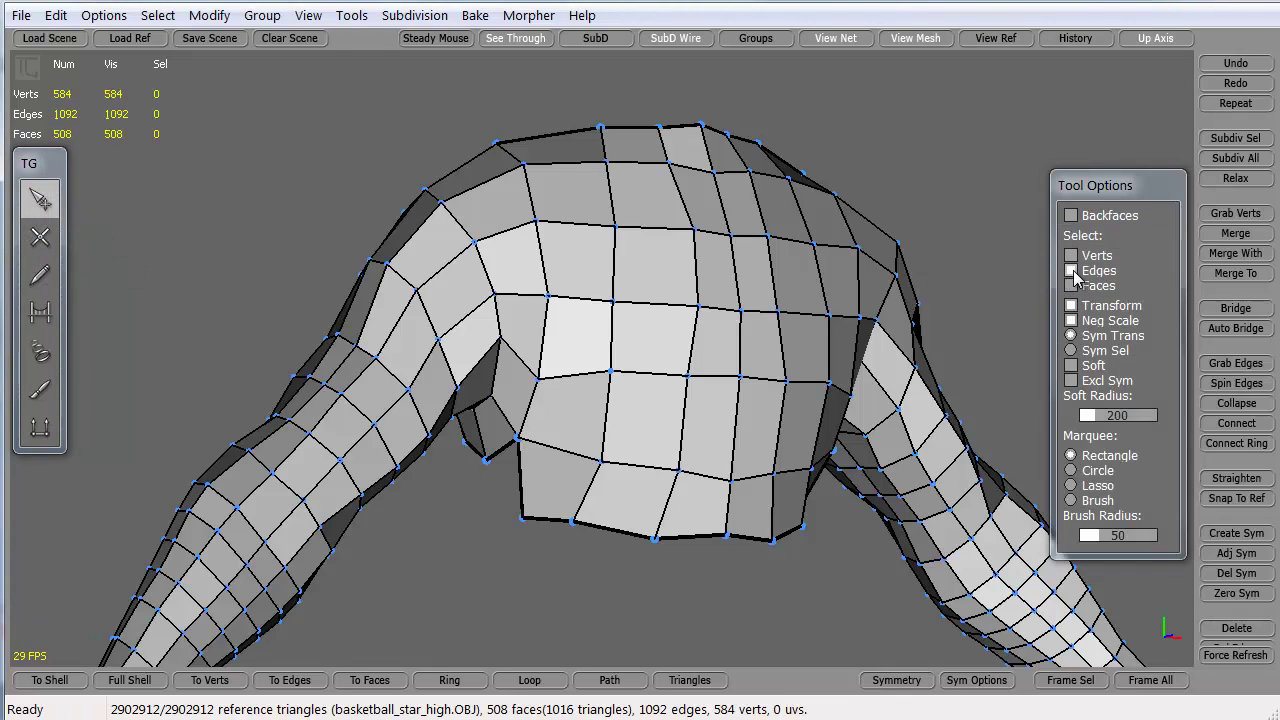
# - Select the edge rings at the character's right shoulder and upper arm in turn, inserting a new edge loop in each with Connect
pyautogui.doubleClick(527, 299)
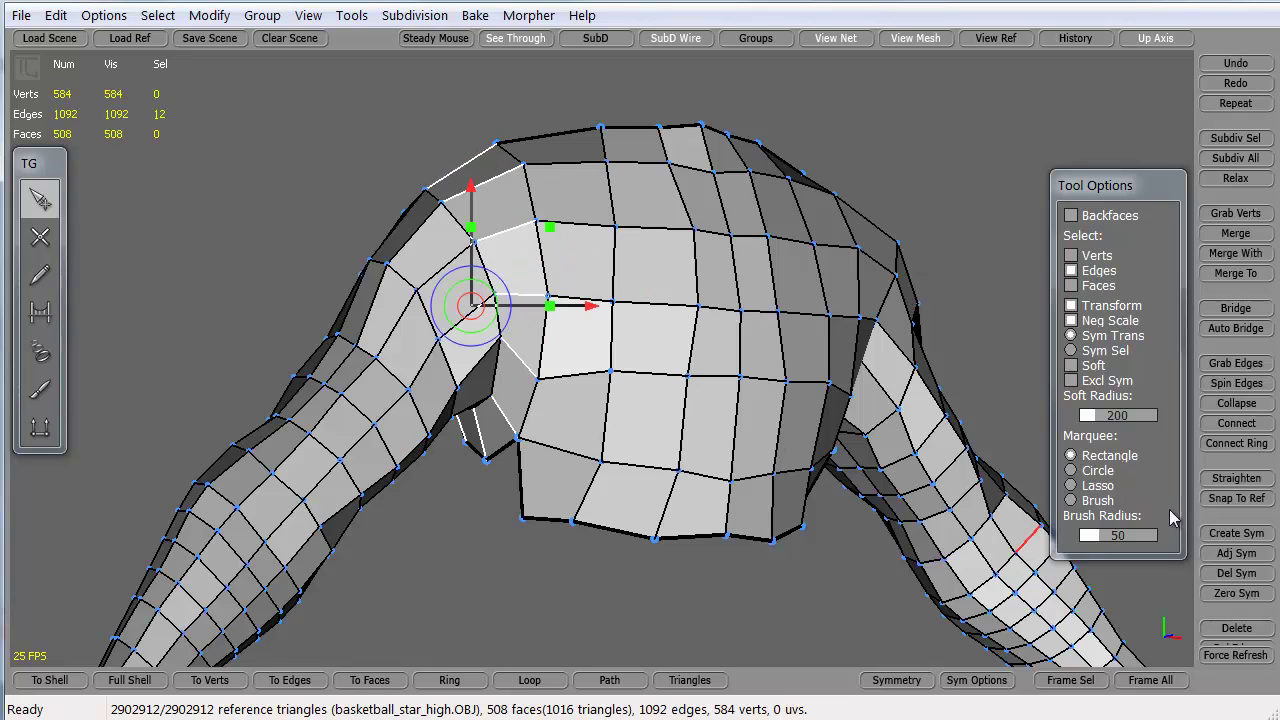
pyautogui.click(1234, 424)
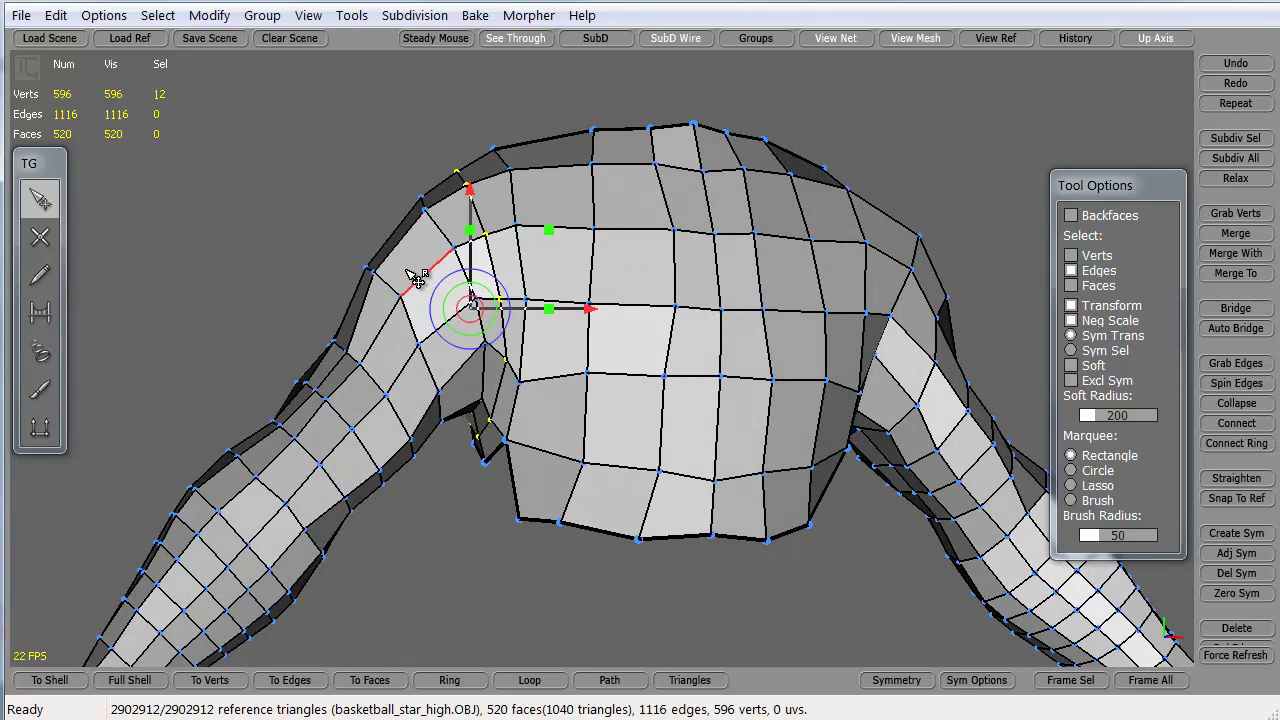
pyautogui.doubleClick(433, 282)
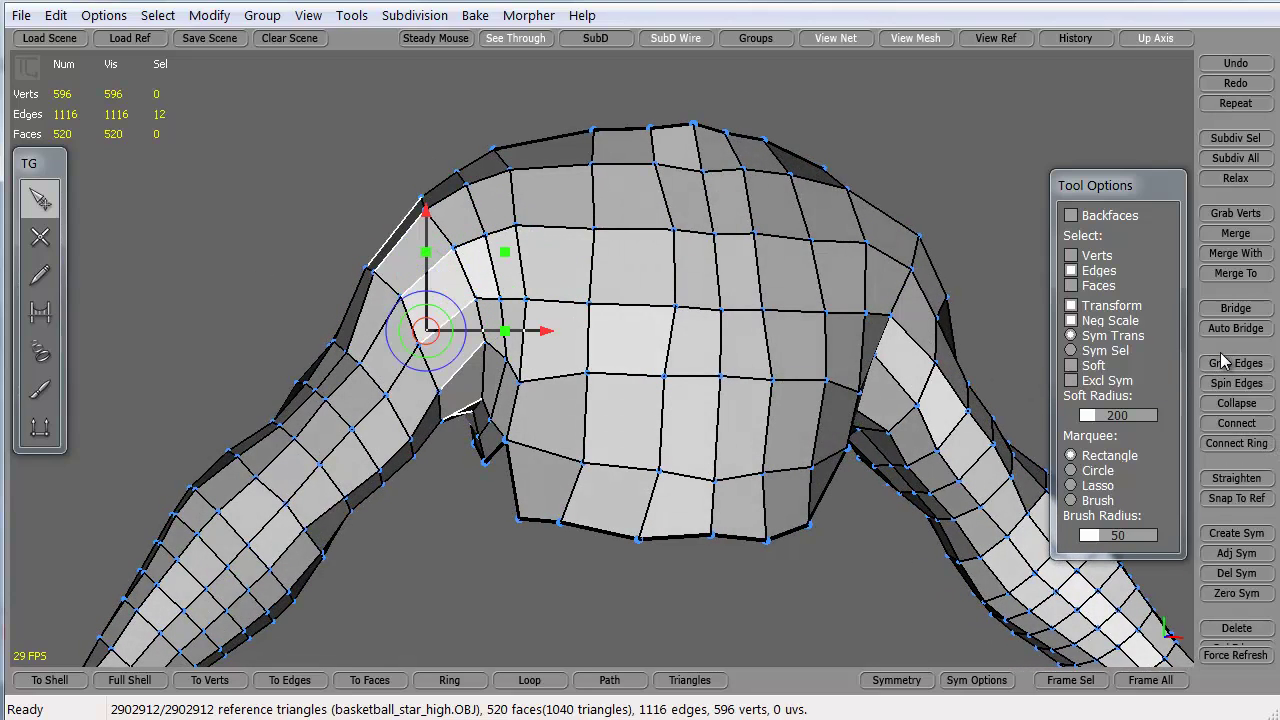
pyautogui.click(1230, 424)
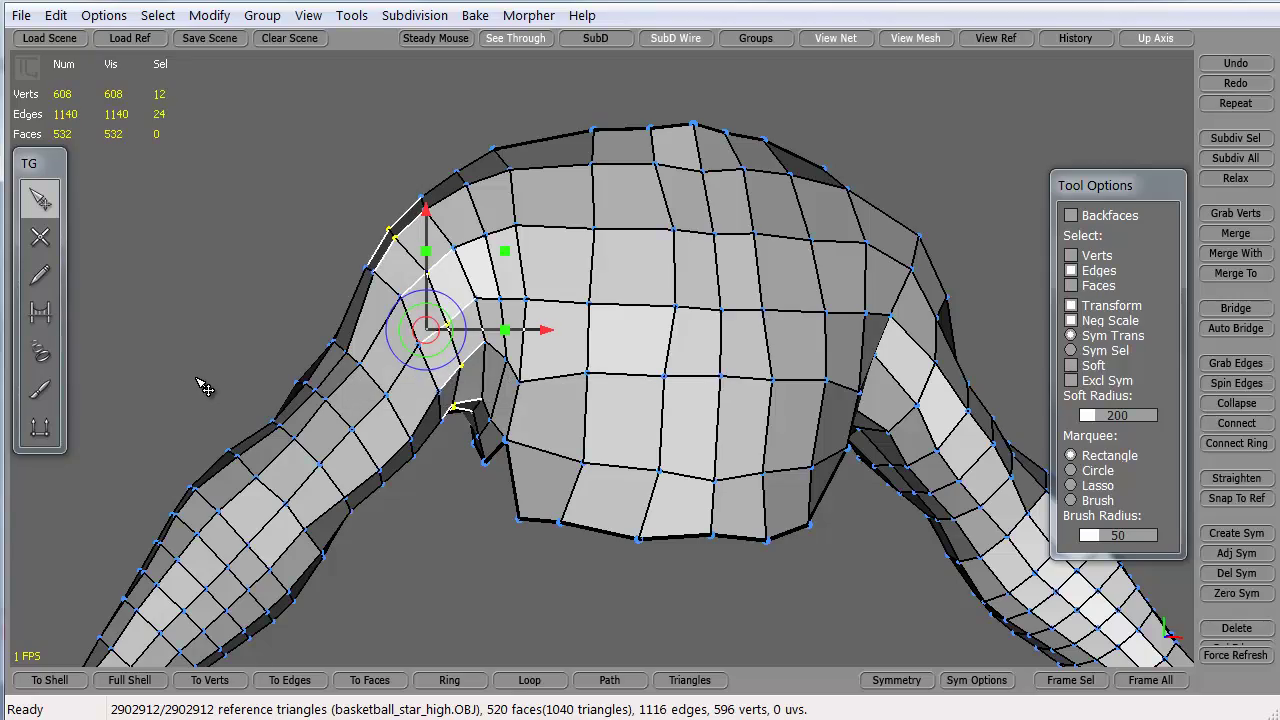
# - Insert an edge loop with Connect in each of two neighbouring edge rings near the right elbow
pyautogui.keyDown('alt'); pyautogui.moveTo(208, 488); pyautogui.dragTo(248, 394, button='middle'); pyautogui.keyUp('alt')
pyautogui.keyDown('alt'); pyautogui.moveTo(211, 363); pyautogui.dragTo(153, 359); pyautogui.keyUp('alt')
pyautogui.moveTo(171, 309); pyautogui.dragTo(200, 309, button='middle')
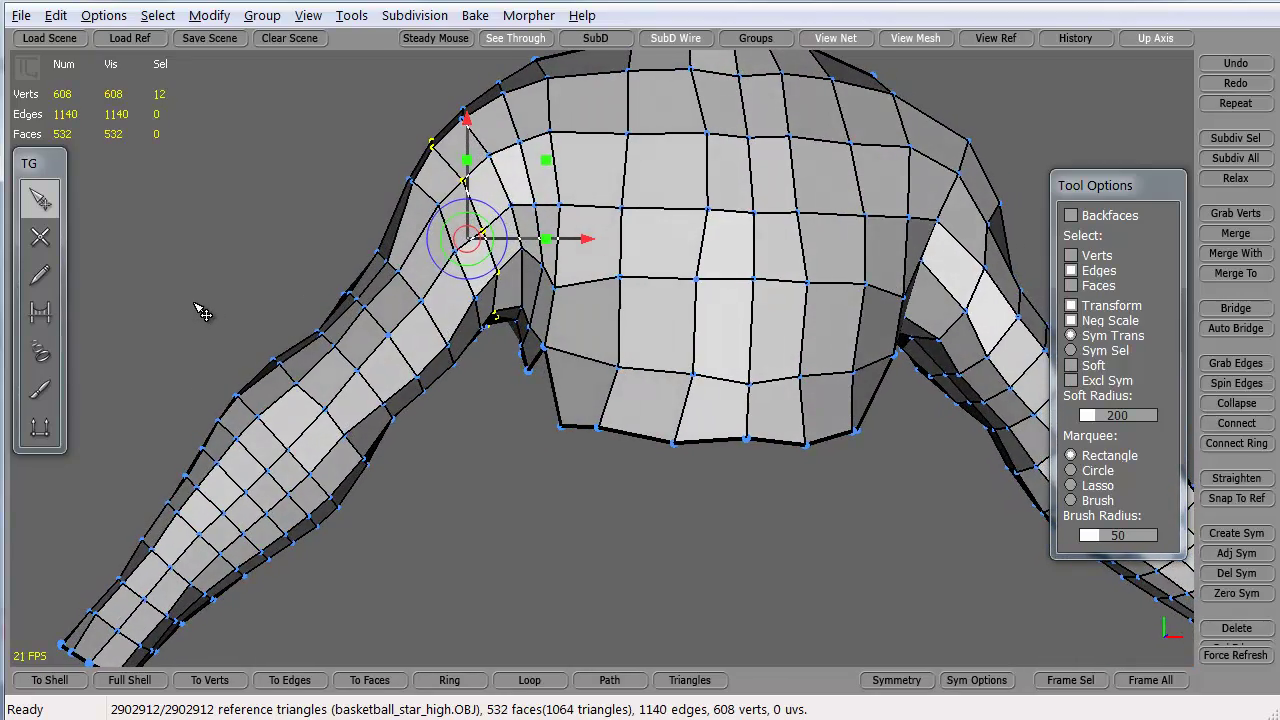
pyautogui.doubleClick(366, 364)
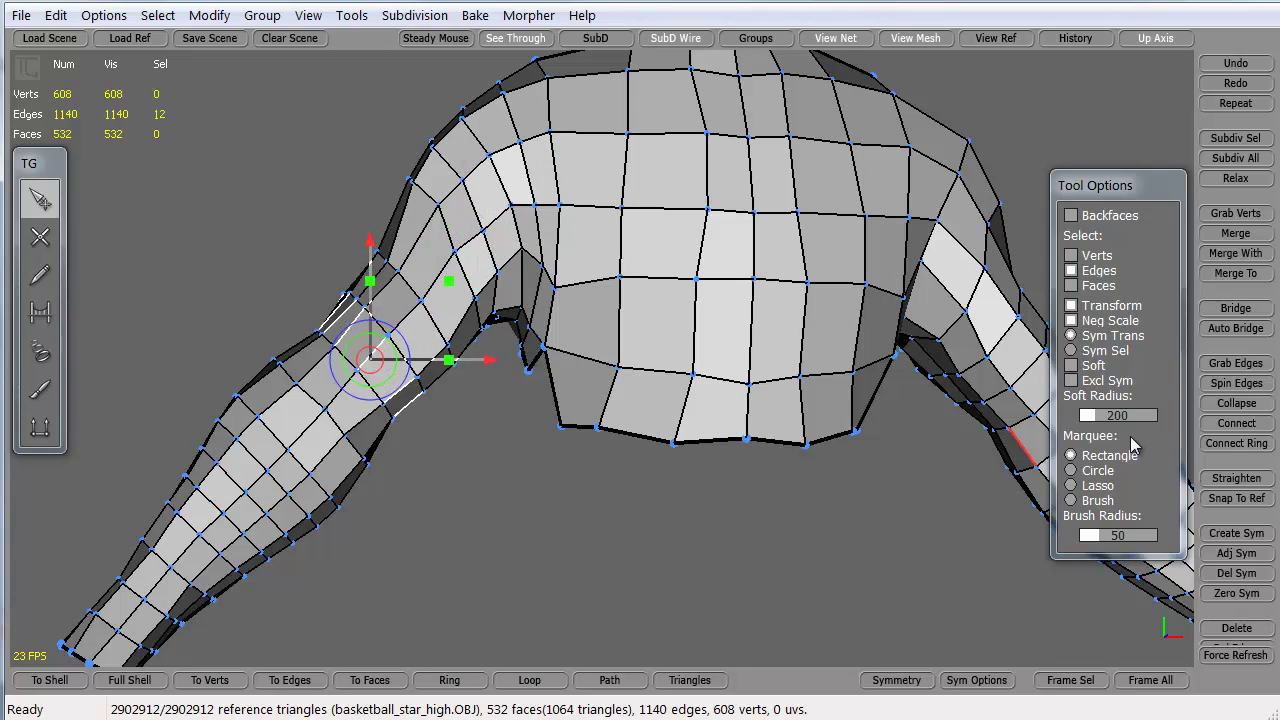
pyautogui.click(1236, 423)
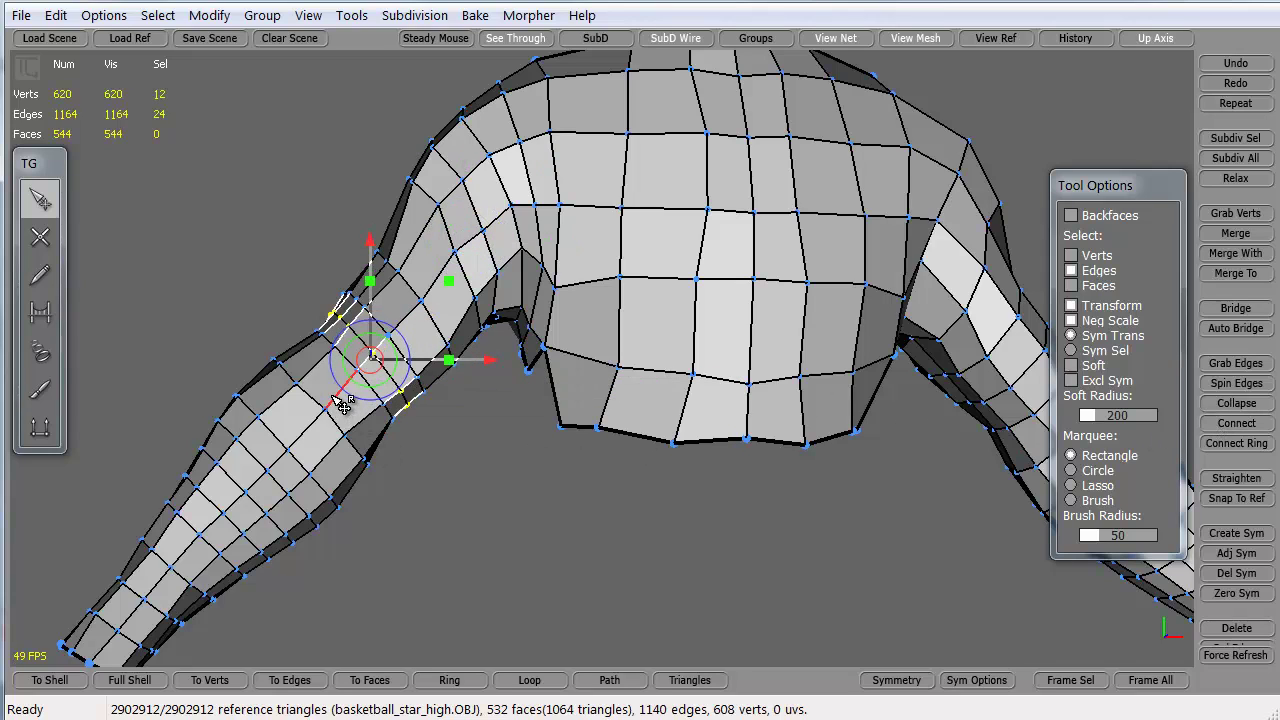
pyautogui.click(1236, 423)
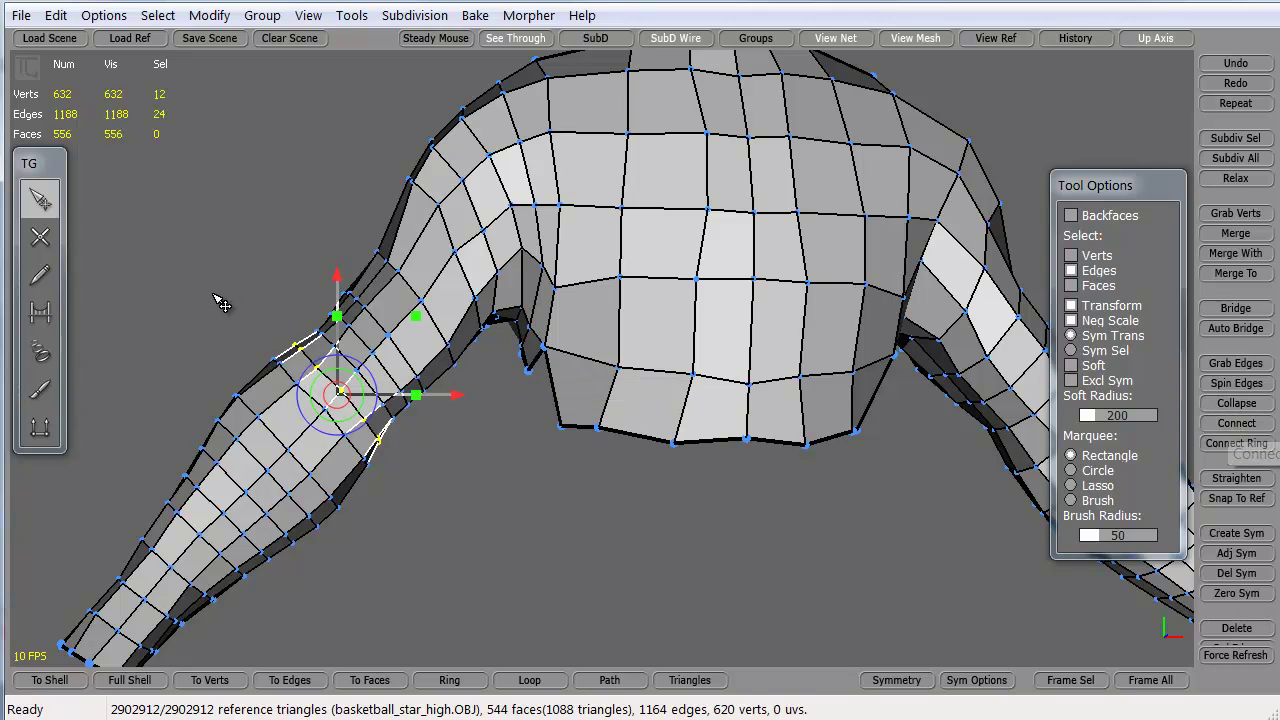
# - Select five edge rings in turn along the character's right forearm down to the wrist, removing a loop at each with Collapse
pyautogui.keyDown('alt'); pyautogui.moveTo(180, 405); pyautogui.dragTo(200, 388, button='middle'); pyautogui.keyUp('alt')
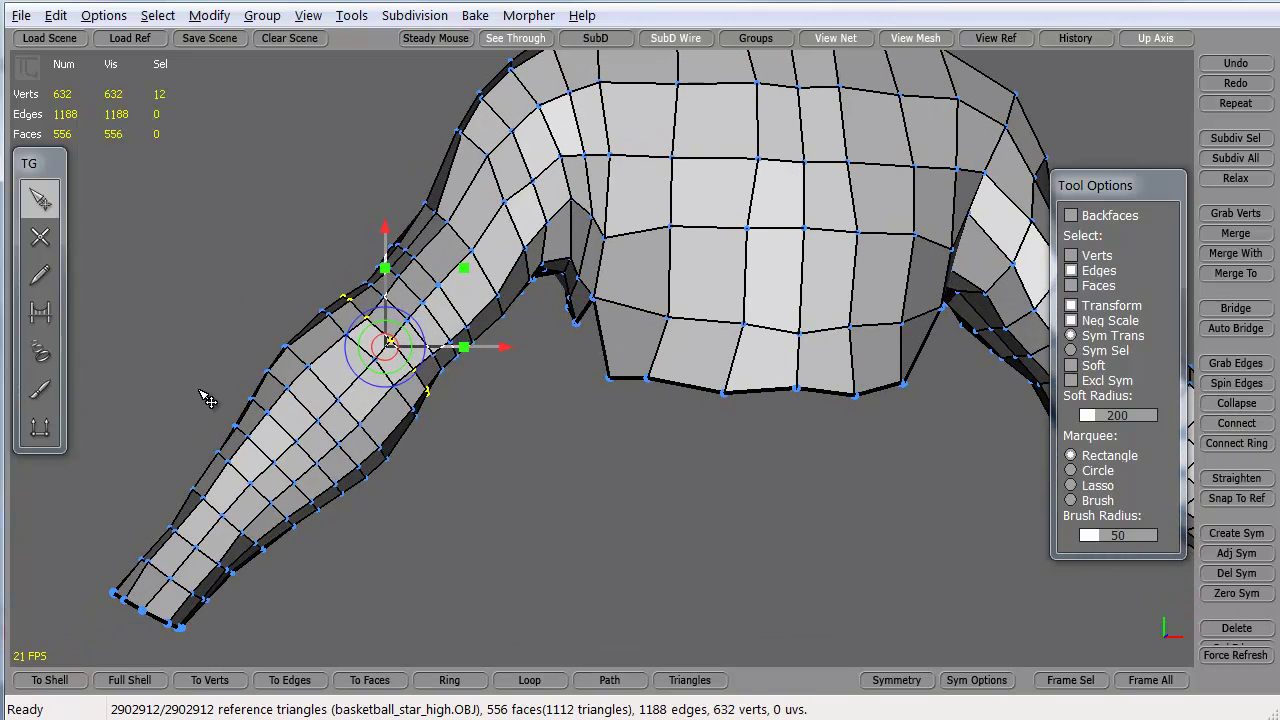
pyautogui.doubleClick(303, 433)
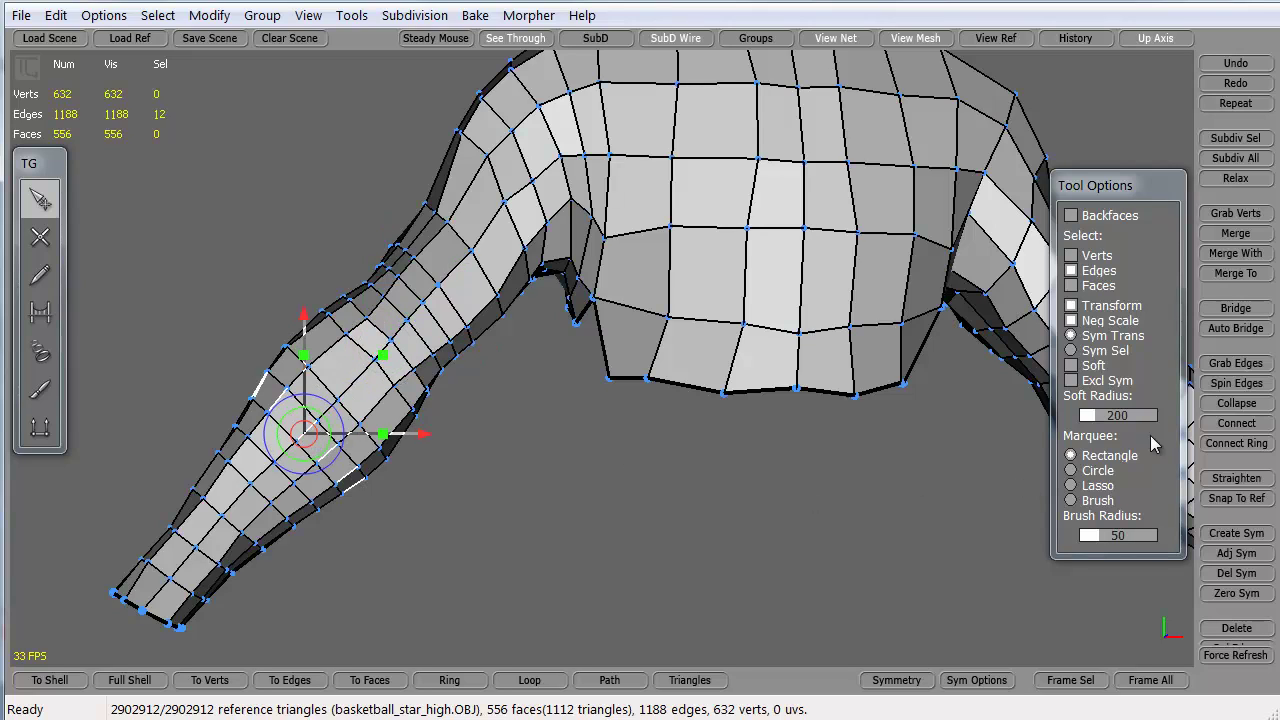
pyautogui.click(1234, 405)
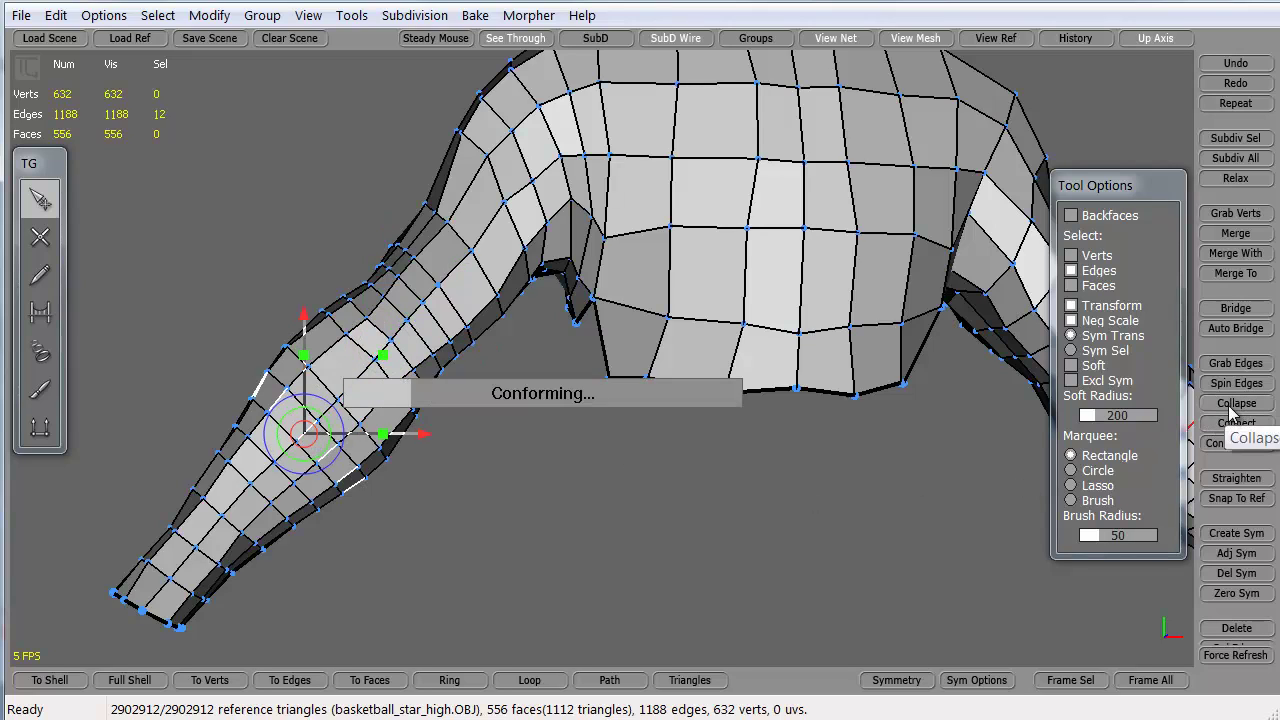
pyautogui.doubleClick(297, 505)
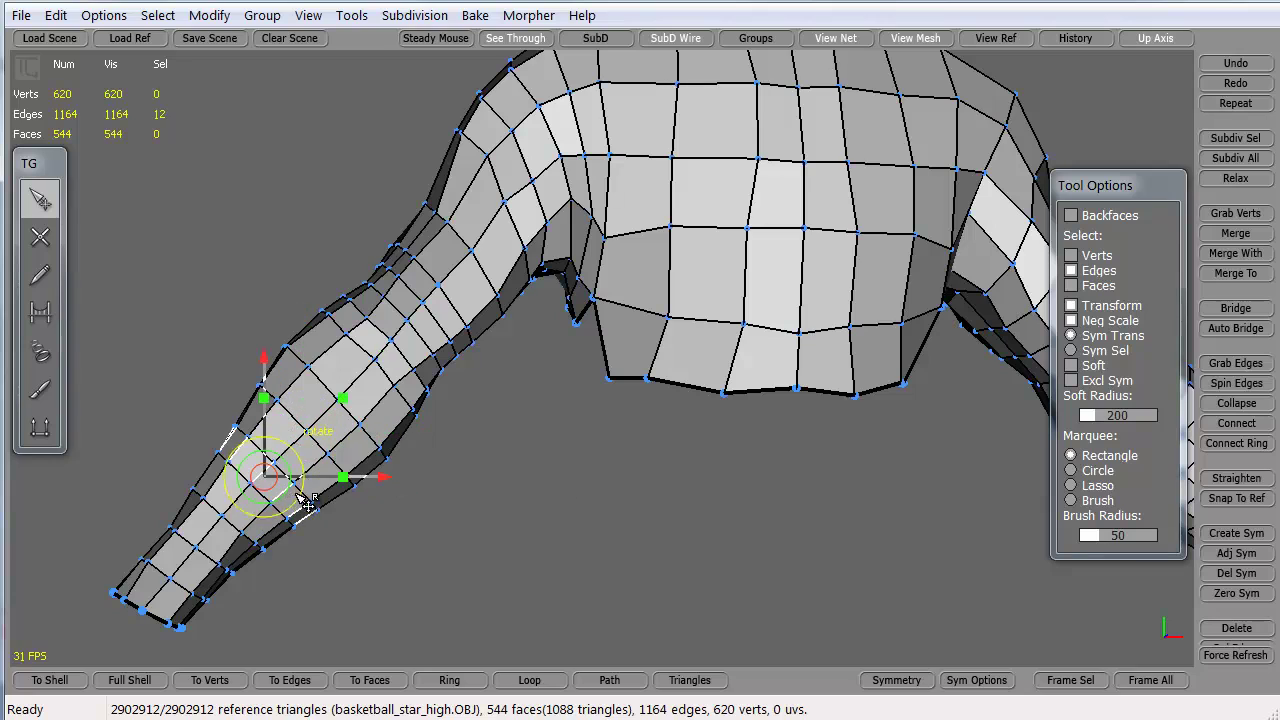
pyautogui.click(1207, 412)
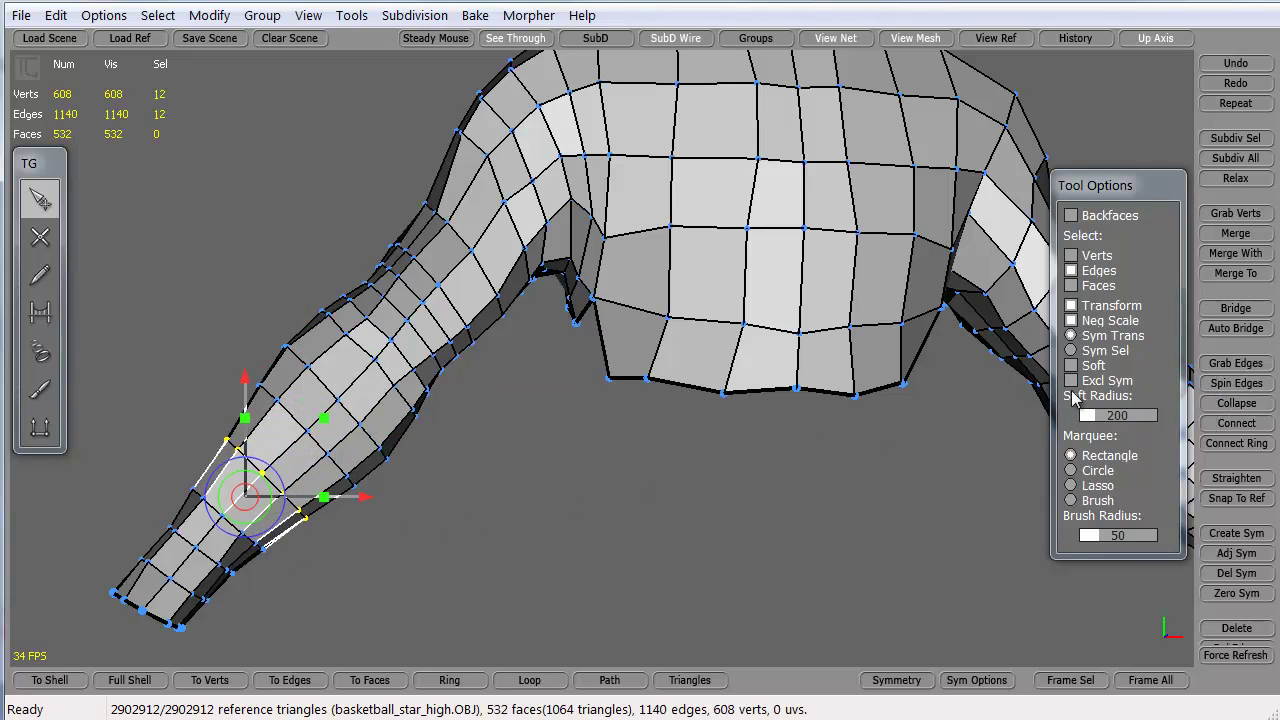
pyautogui.click(1236, 403)
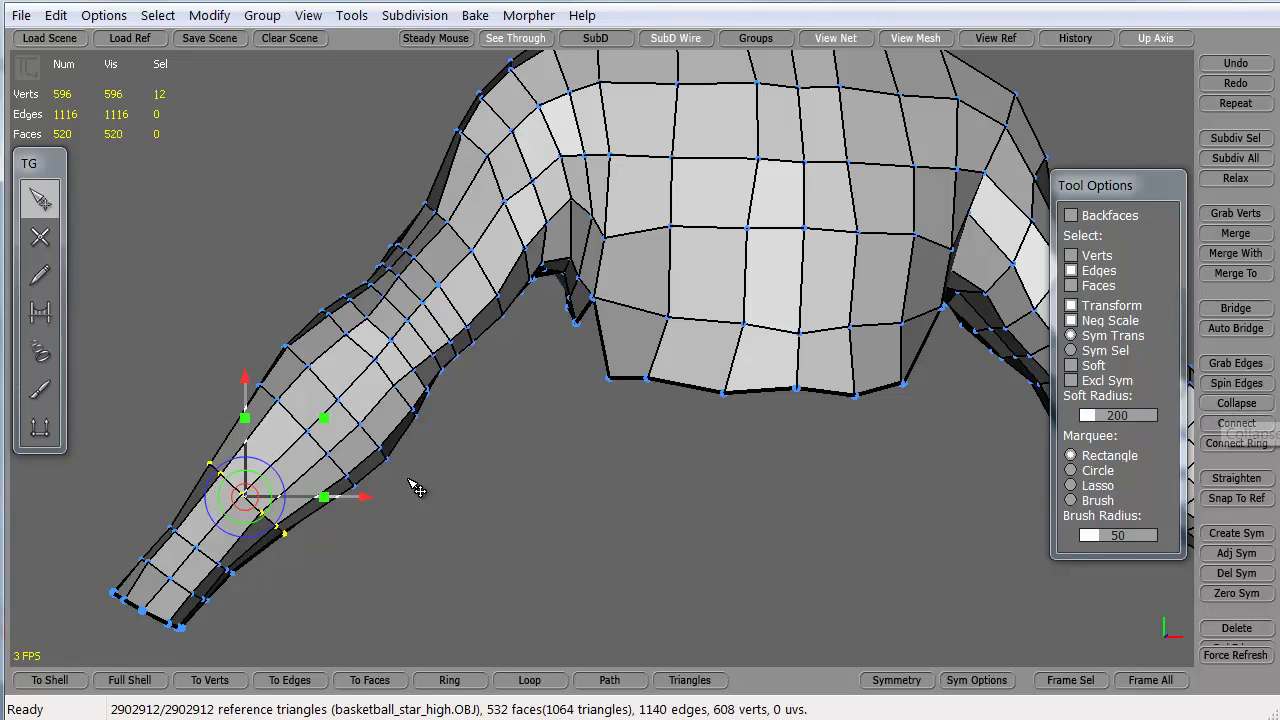
pyautogui.click(1206, 405)
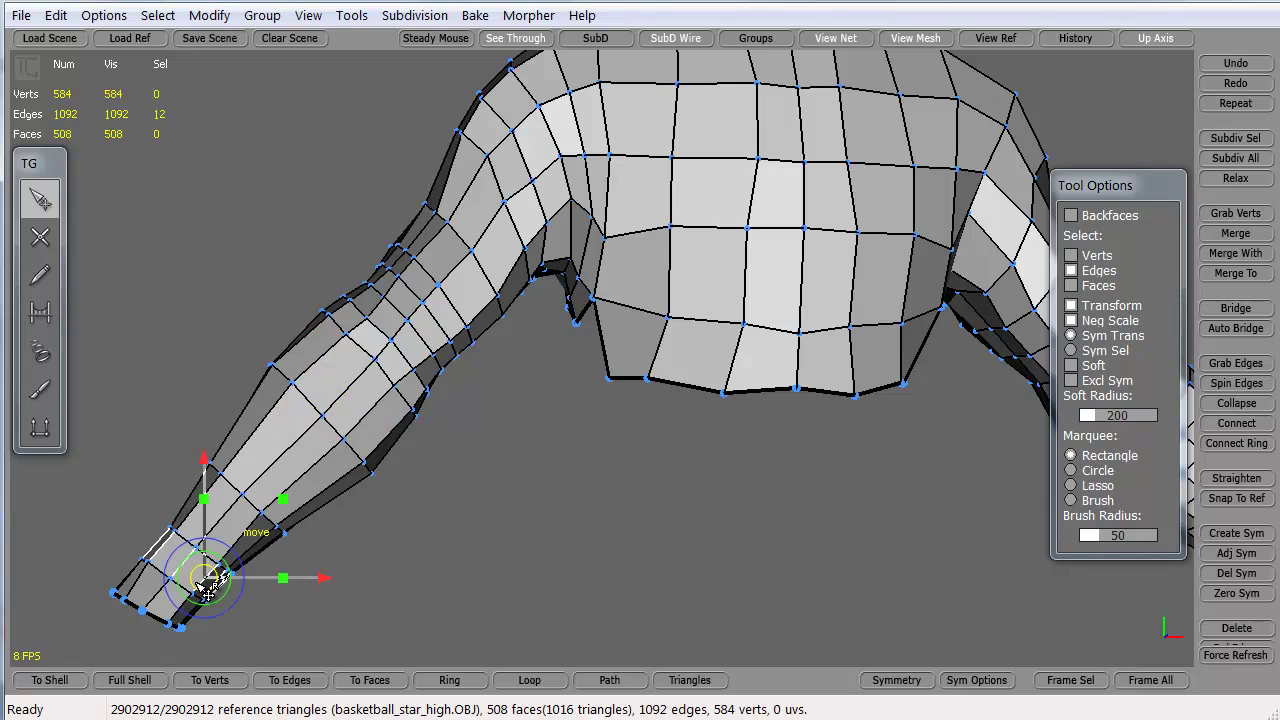
pyautogui.click(1230, 405)
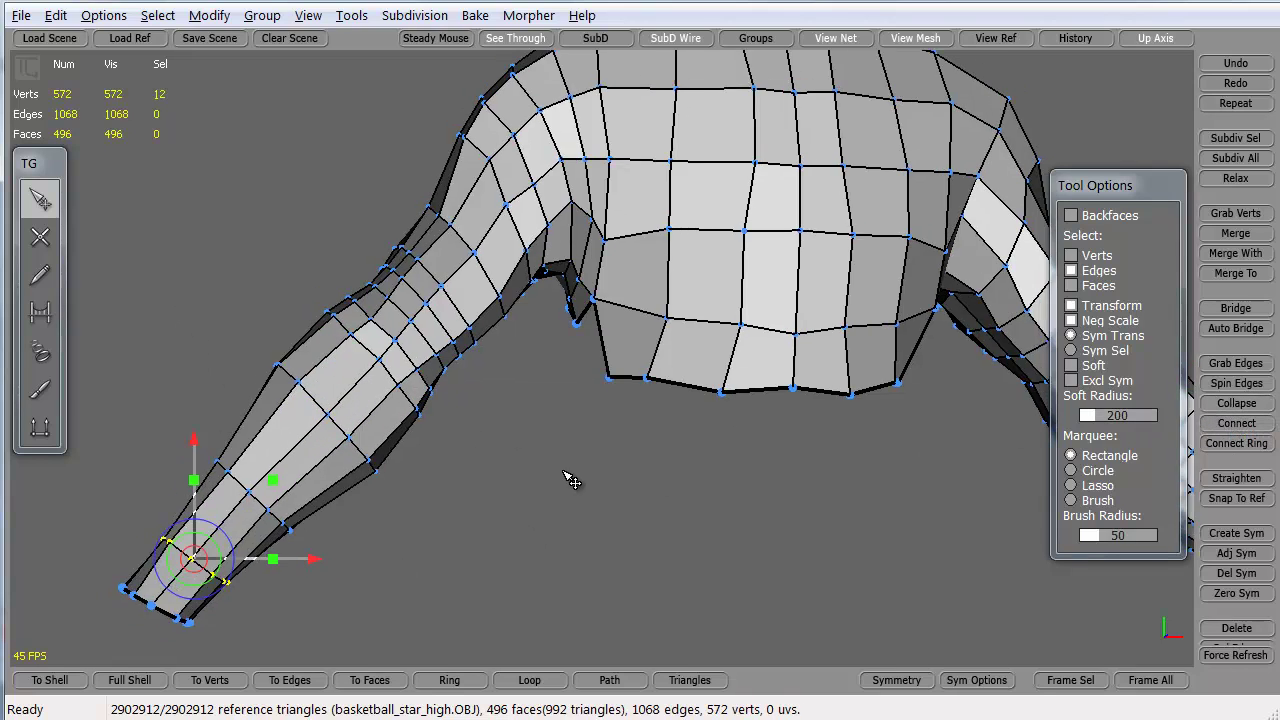
# - Re-enable vertex selection alongside edges and clear the current selection on the torso mesh
pyautogui.keyDown('alt'); pyautogui.moveTo(564, 472); pyautogui.dragTo(517, 436); pyautogui.keyUp('alt')
pyautogui.keyDown('alt'); pyautogui.moveTo(517, 436); pyautogui.dragTo(503, 444, button='middle'); pyautogui.keyUp('alt')
pyautogui.keyDown('alt'); pyautogui.moveTo(503, 444); pyautogui.dragTo(509, 477, button='right'); pyautogui.keyUp('alt')
pyautogui.keyDown('alt'); pyautogui.moveTo(509, 477); pyautogui.dragTo(460, 532); pyautogui.keyUp('alt')
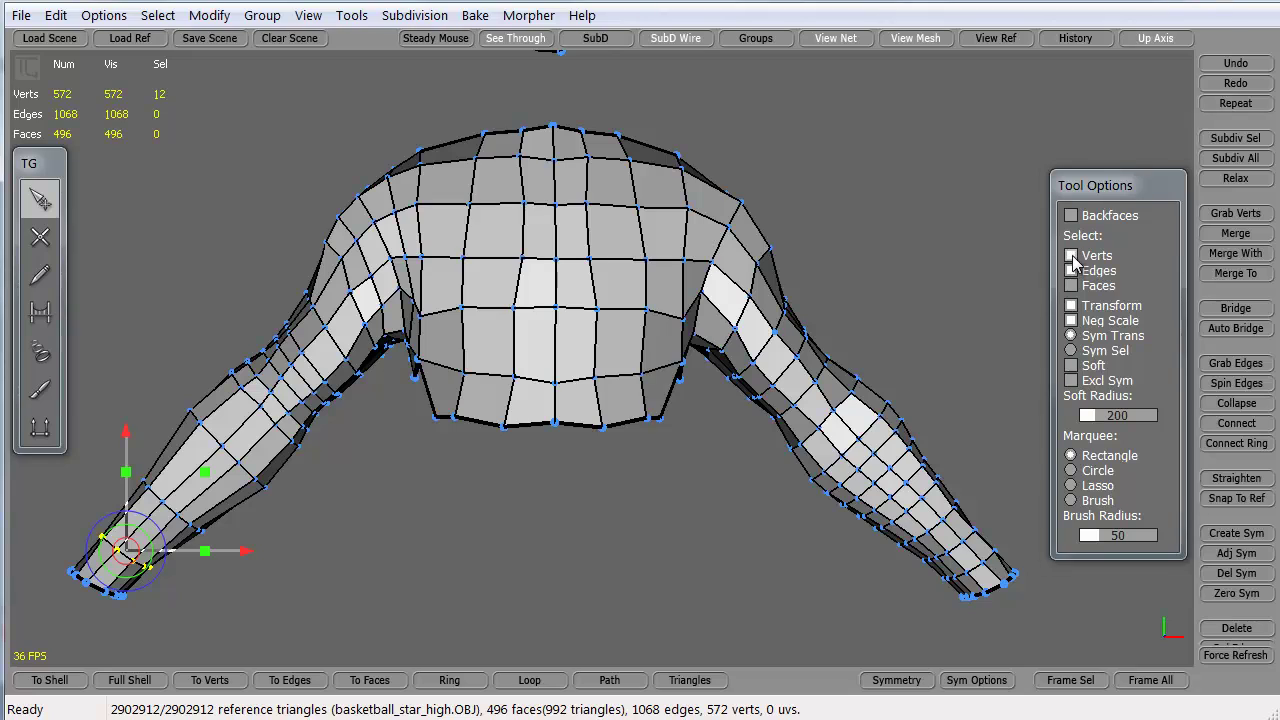
pyautogui.click(870, 240)
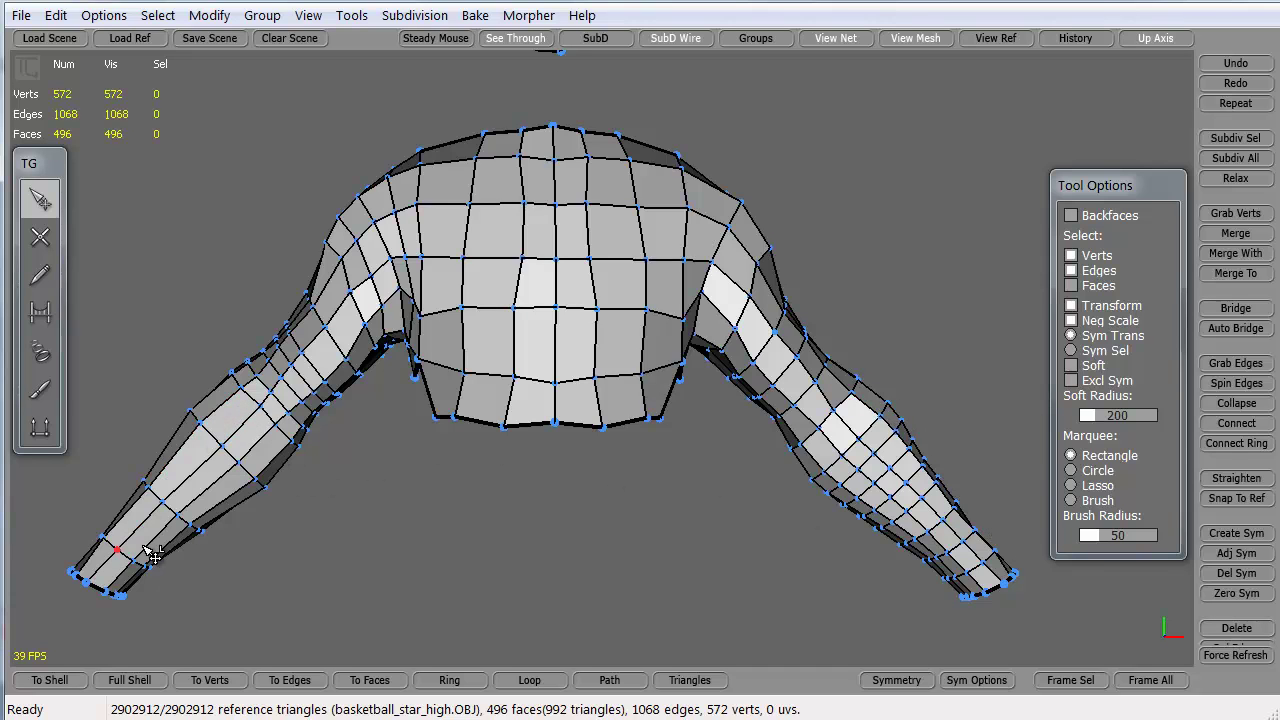
# - Examine the edge density of both arms, the torso and the partial face mesh from several angles
pyautogui.keyDown('alt'); pyautogui.moveTo(489, 568); pyautogui.dragTo(414, 595, button='right'); pyautogui.keyUp('alt')
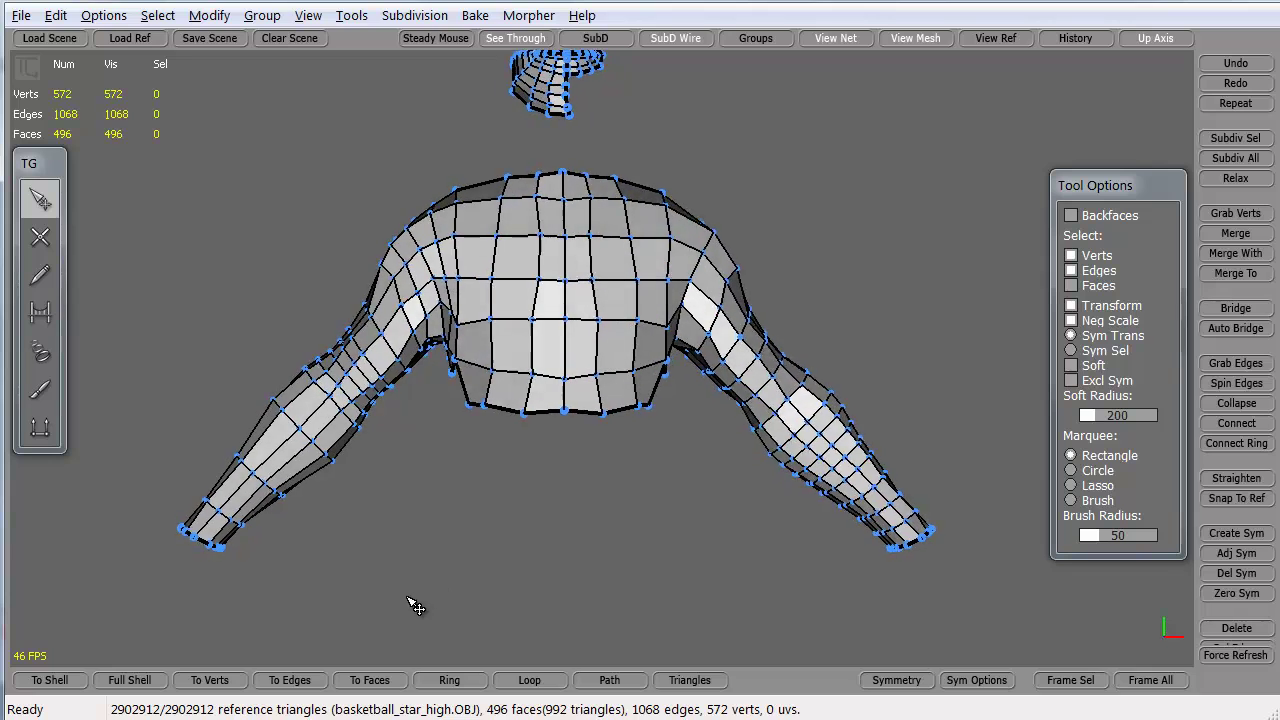
pyautogui.keyDown('alt'); pyautogui.moveTo(509, 543); pyautogui.dragTo(501, 563); pyautogui.keyUp('alt')
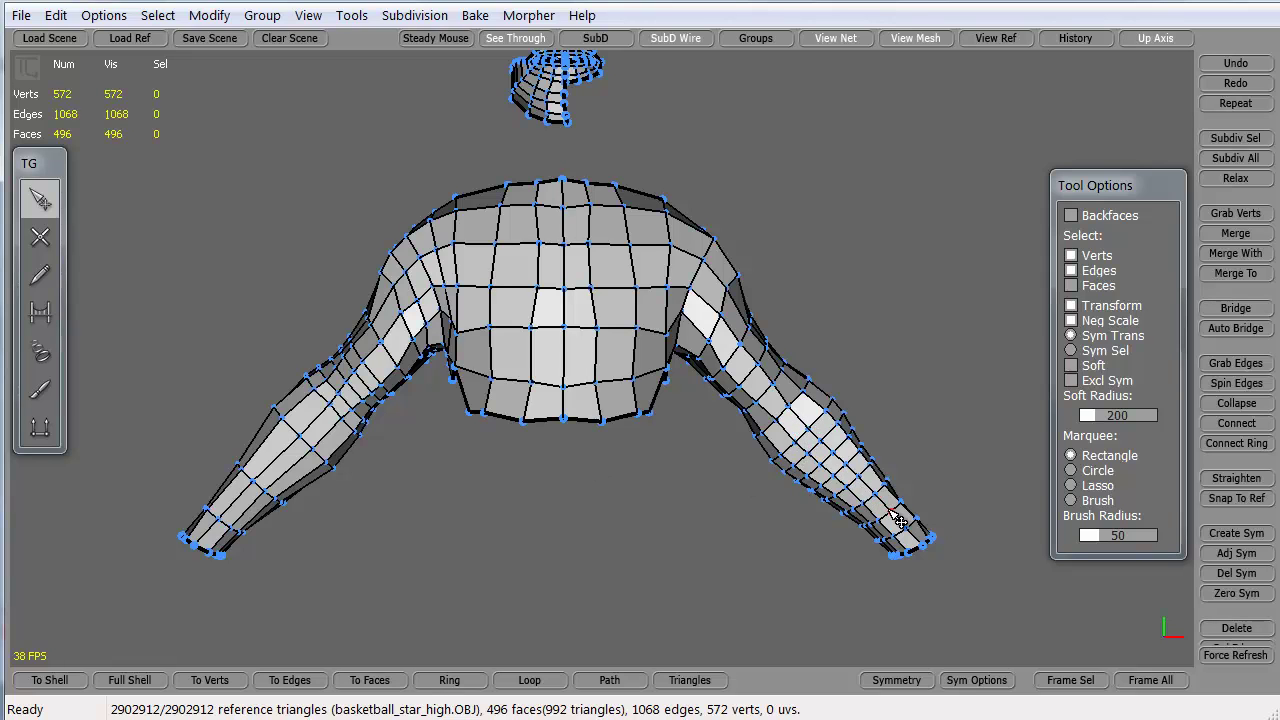
pyautogui.keyDown('alt'); pyautogui.moveTo(848, 553); pyautogui.dragTo(750, 277); pyautogui.keyUp('alt')
pyautogui.keyDown('alt'); pyautogui.moveTo(742, 268); pyautogui.dragTo(724, 366, button='middle'); pyautogui.keyUp('alt')
pyautogui.keyDown('alt'); pyautogui.moveTo(674, 292); pyautogui.dragTo(760, 420, button='right'); pyautogui.keyUp('alt')
pyautogui.keyDown('alt'); pyautogui.moveTo(675, 343); pyautogui.dragTo(730, 447); pyautogui.keyUp('alt')
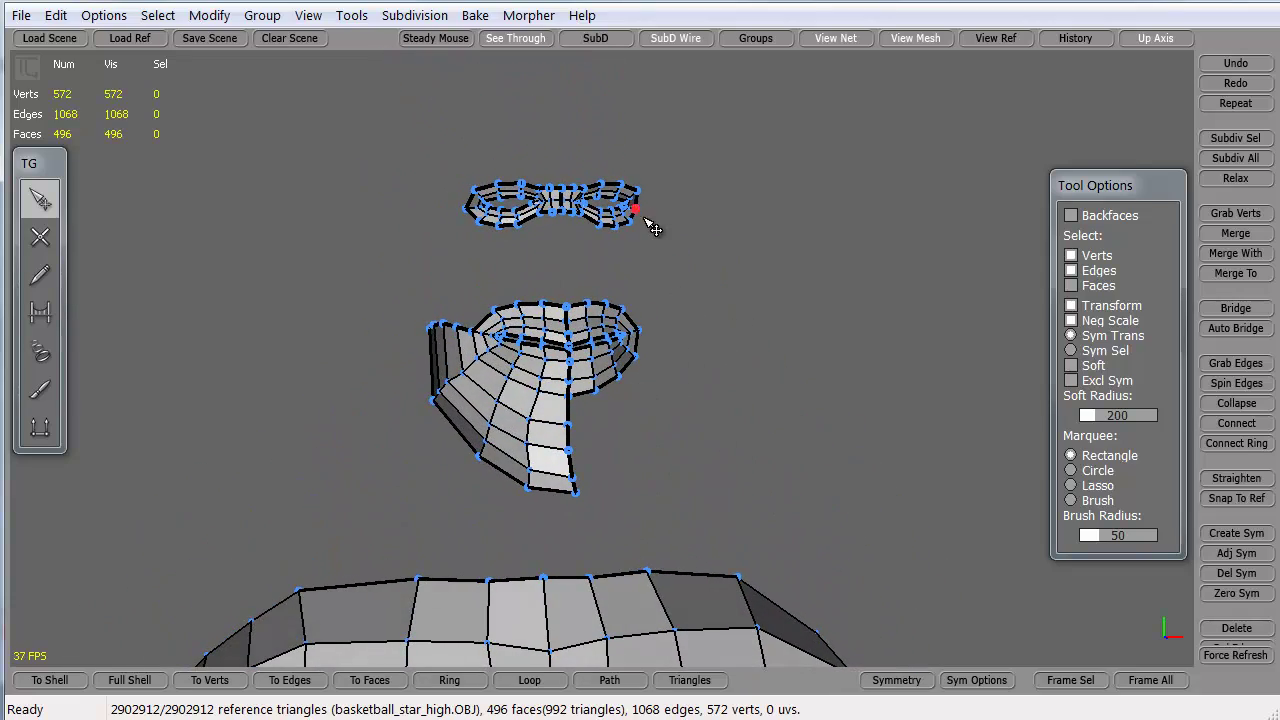
pyautogui.keyDown('alt'); pyautogui.moveTo(684, 492); pyautogui.dragTo(600, 410, button='right'); pyautogui.keyUp('alt')
pyautogui.keyDown('alt'); pyautogui.moveTo(354, 480); pyautogui.dragTo(356, 379, button='middle'); pyautogui.keyUp('alt')
pyautogui.keyDown('alt'); pyautogui.moveTo(363, 388); pyautogui.dragTo(270, 342); pyautogui.keyUp('alt')
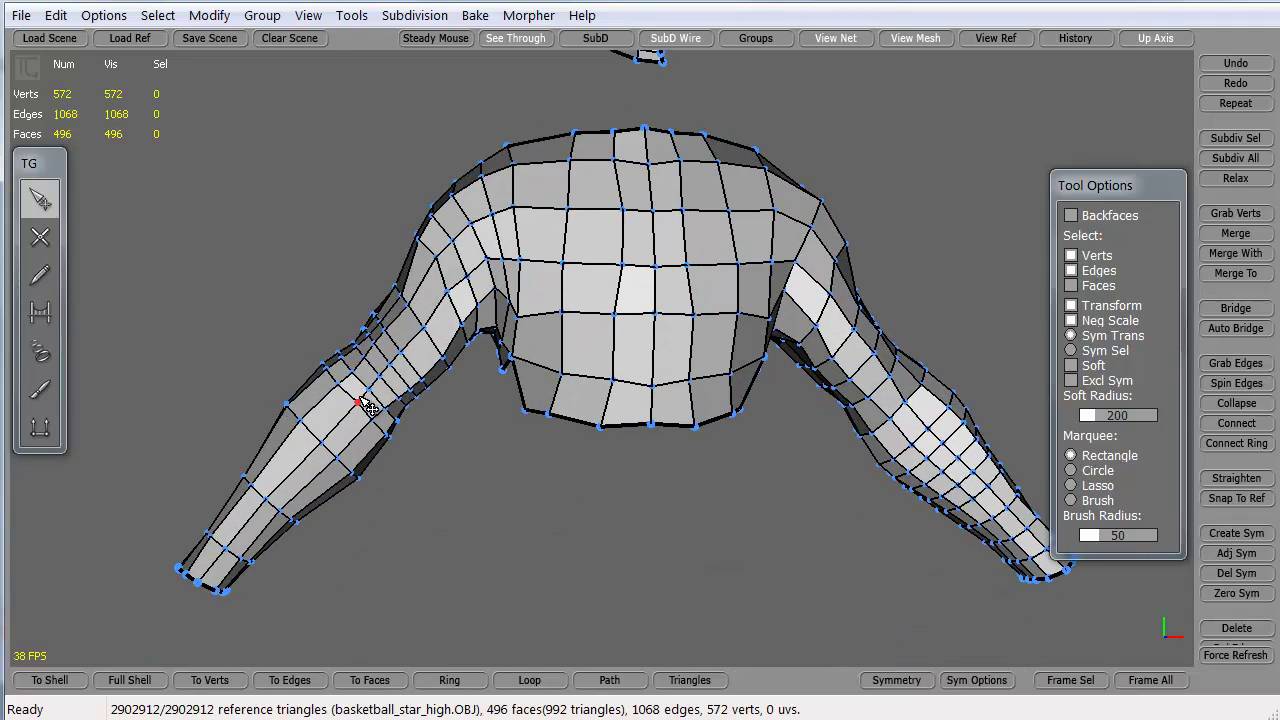
pyautogui.keyDown('alt'); pyautogui.moveTo(463, 520); pyautogui.dragTo(497, 505); pyautogui.keyUp('alt')
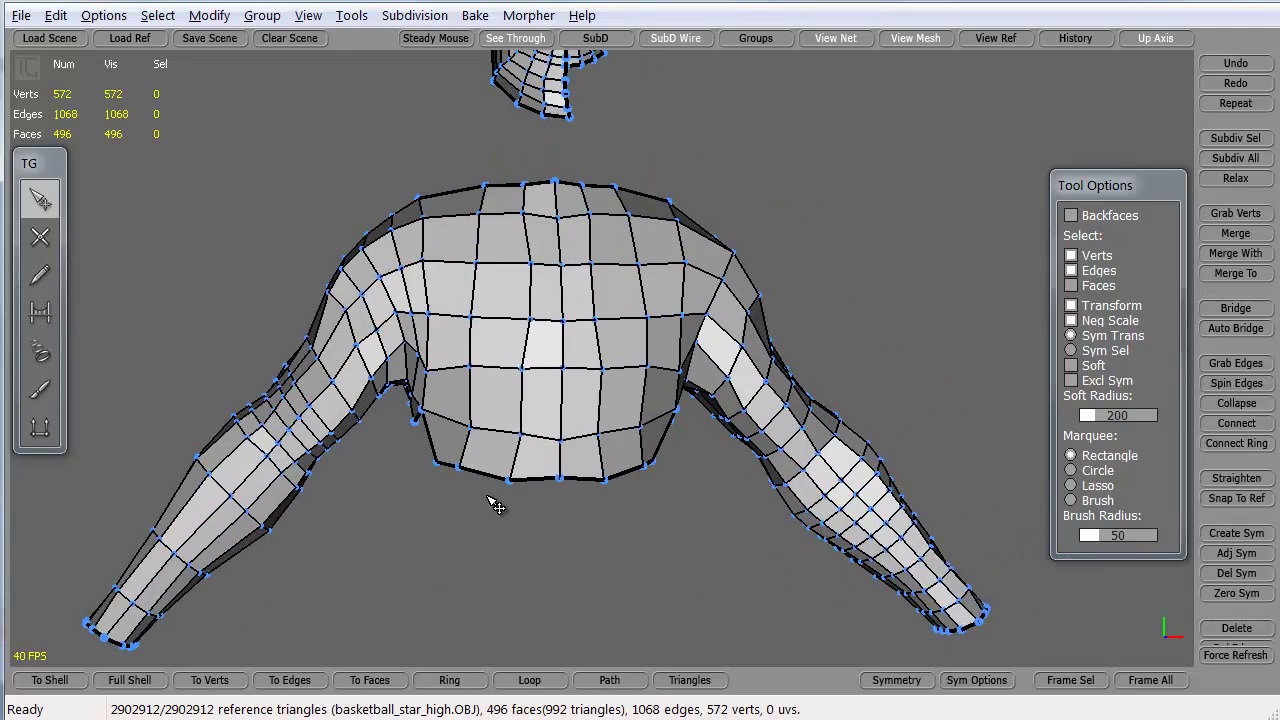
pyautogui.keyDown('alt'); pyautogui.moveTo(488, 497); pyautogui.dragTo(477, 521, button='middle'); pyautogui.keyUp('alt')
pyautogui.keyDown('alt'); pyautogui.moveTo(477, 521); pyautogui.dragTo(447, 467, button='right'); pyautogui.keyUp('alt')
pyautogui.keyDown('alt'); pyautogui.moveTo(482, 442); pyautogui.dragTo(505, 437, button='middle'); pyautogui.keyUp('alt')
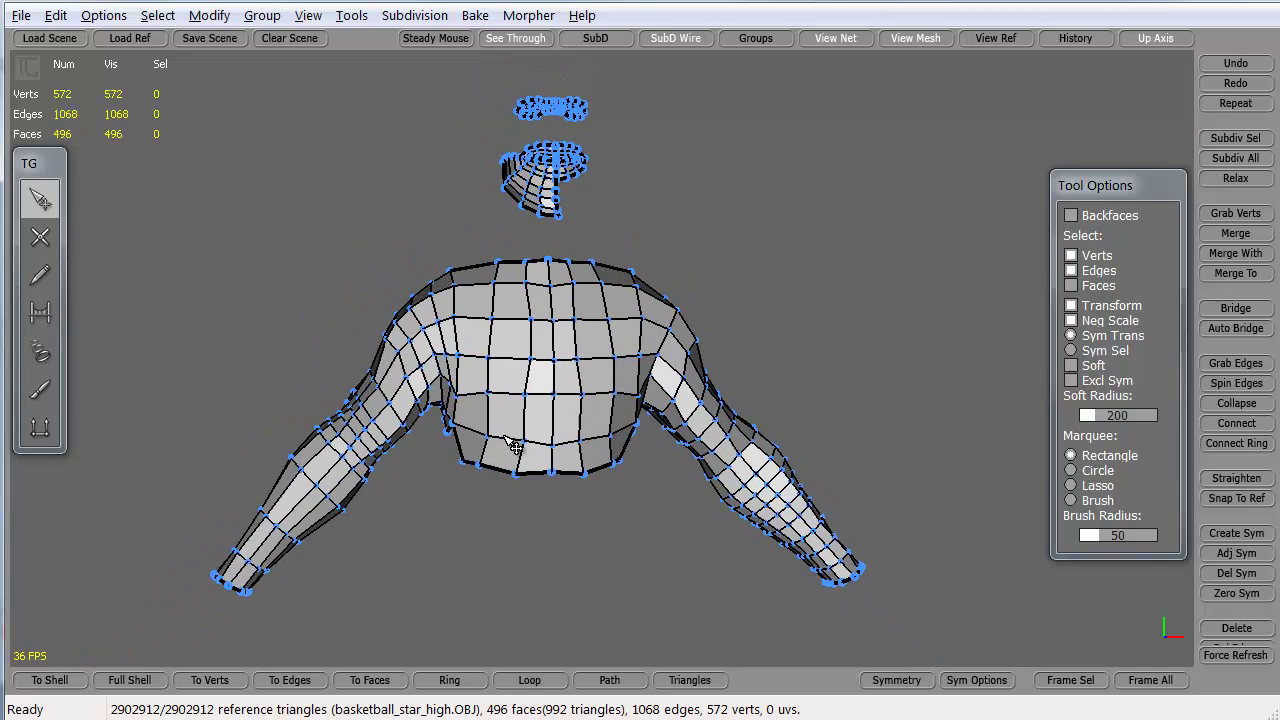
pyautogui.keyDown('alt'); pyautogui.moveTo(512, 447); pyautogui.dragTo(492, 565); pyautogui.keyUp('alt')
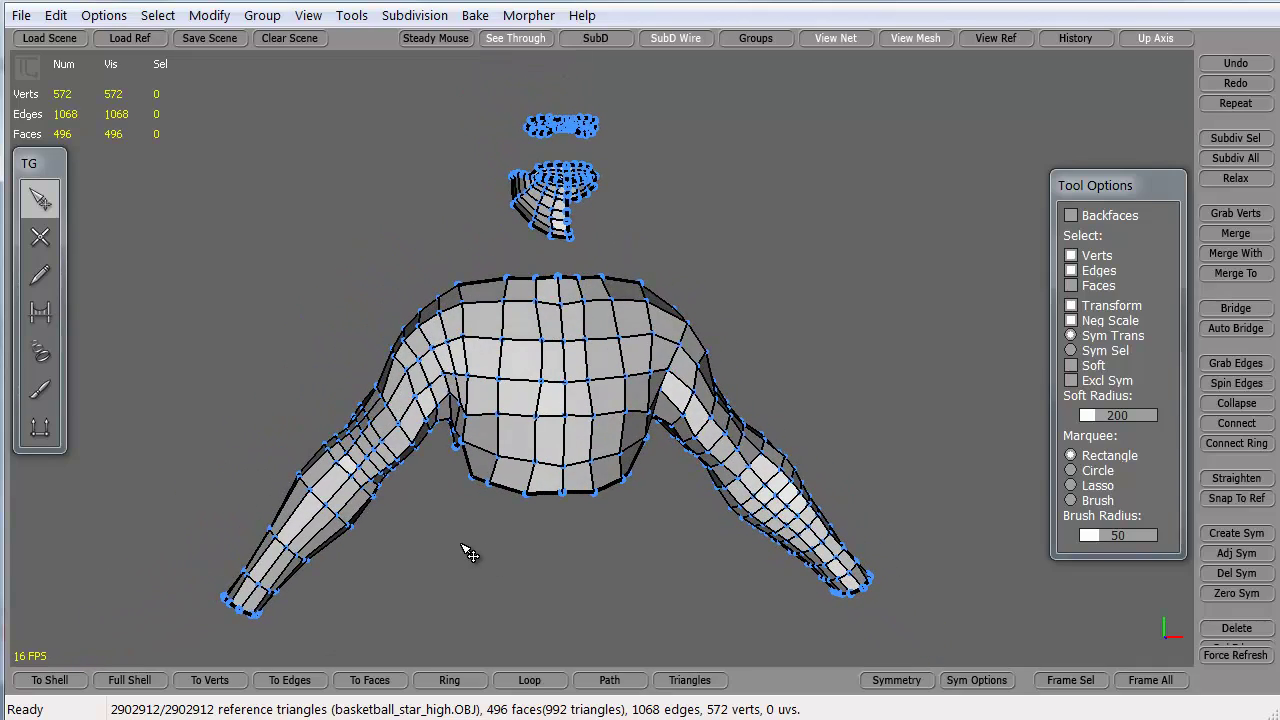